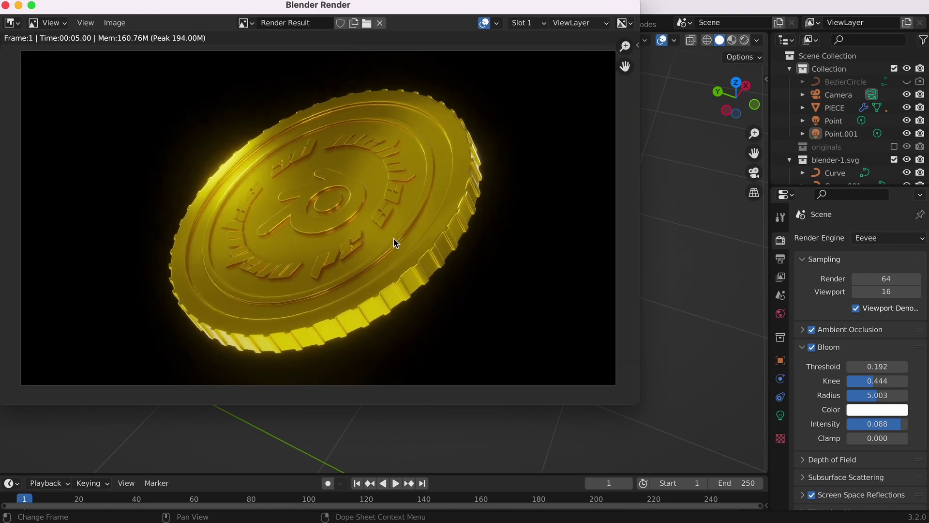
scroll(394, 237, "up", 1)
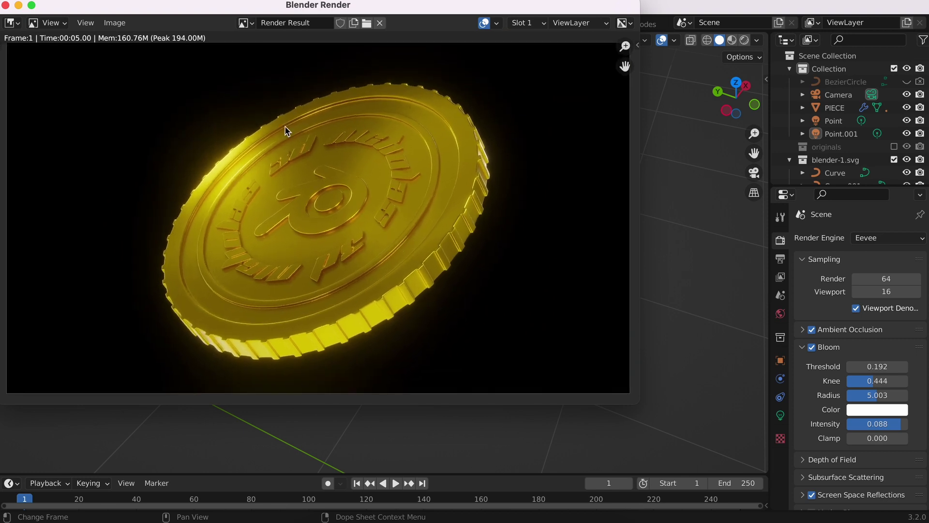
key("space")
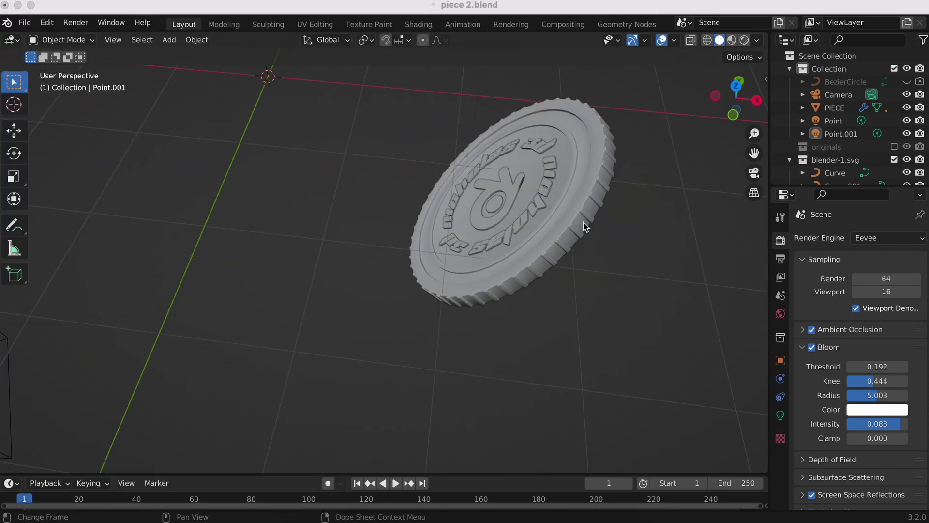
middle_click_drag(584, 225, 478, 213)
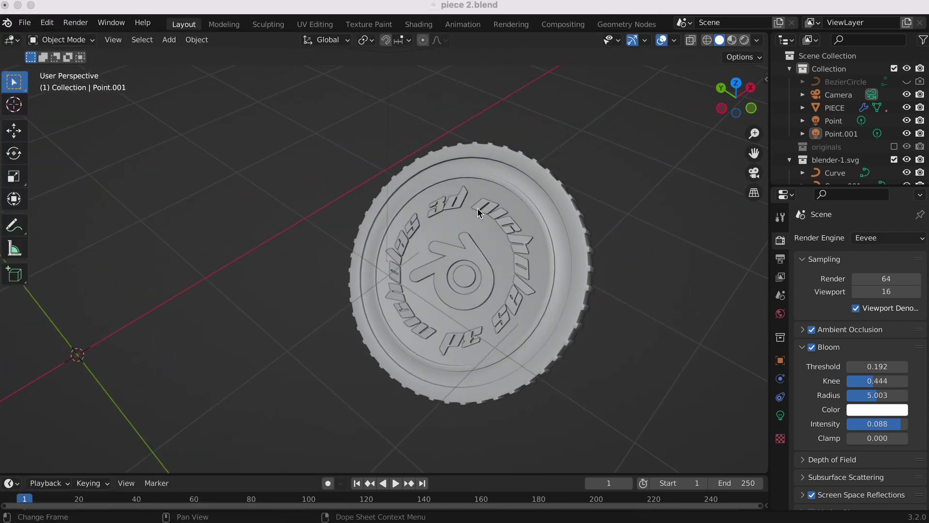
middle_click_drag(484, 277, 459, 300)
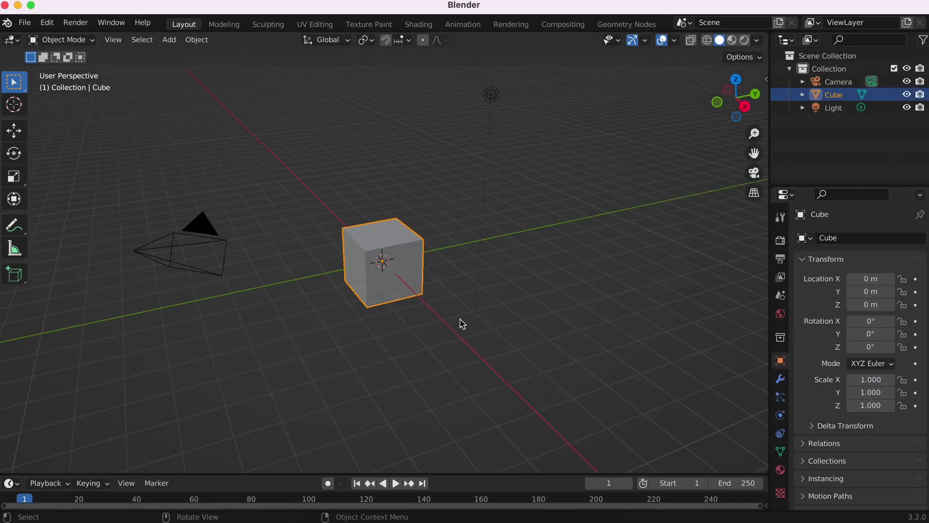
Step: Delete all the default objects from the new scene
key("a")
key("x")
left_click(476, 261)
Step: Start the Shortcut VUr key display and shift its X and Y offsets, leaving the sidebar closed
key("n")
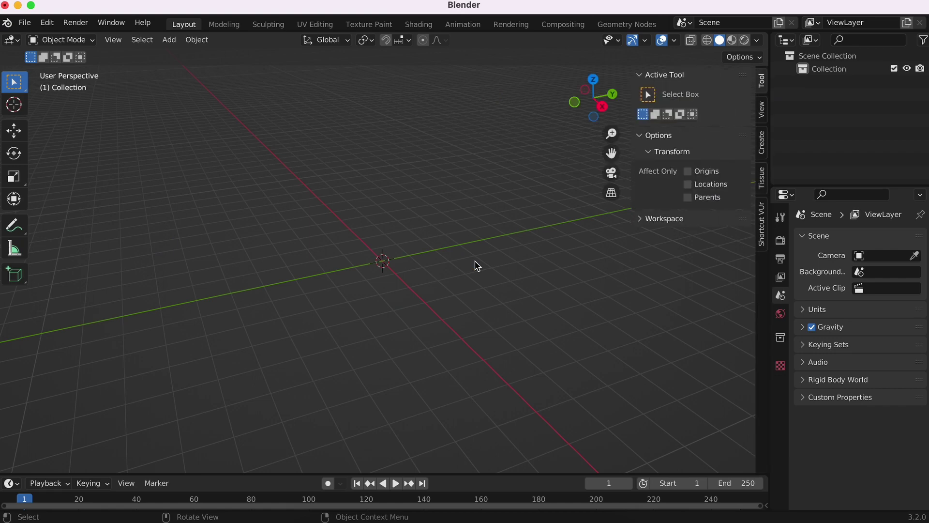
left_click(762, 218)
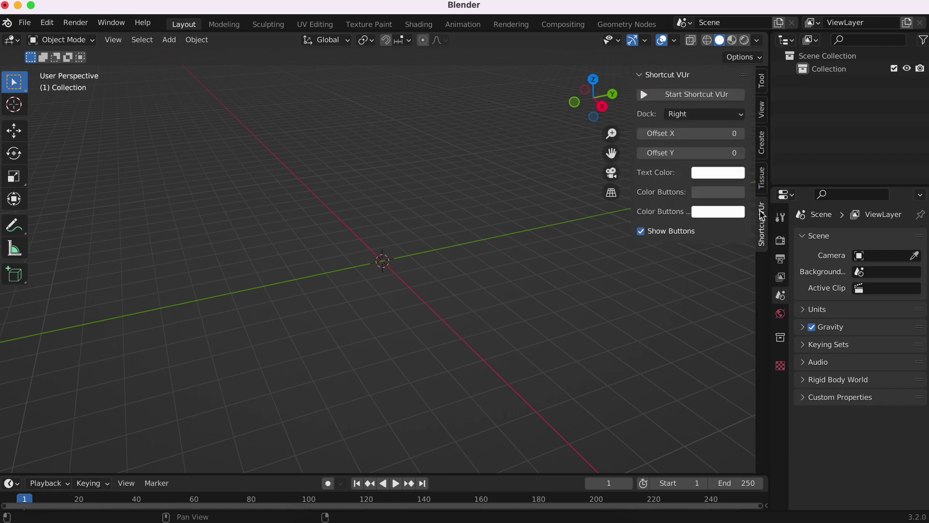
left_click(677, 94)
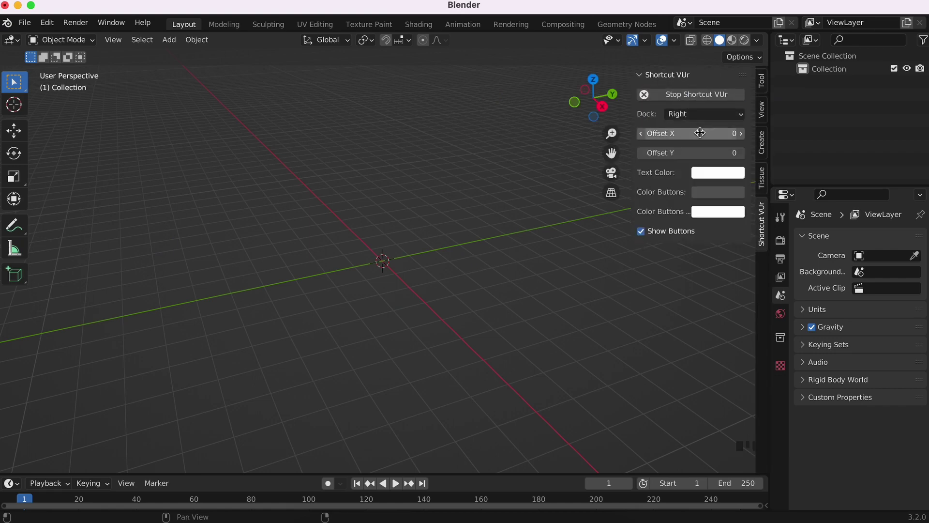
left_click_drag(701, 133, 723, 154)
key("n")
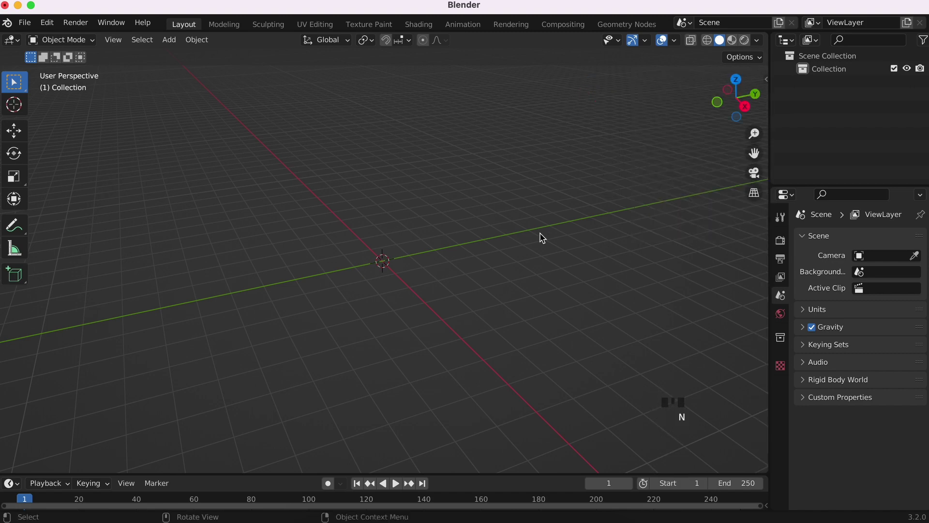
Step: Add a cylinder mesh at the world origin
key("shift+a")
mouse_move(396, 267)
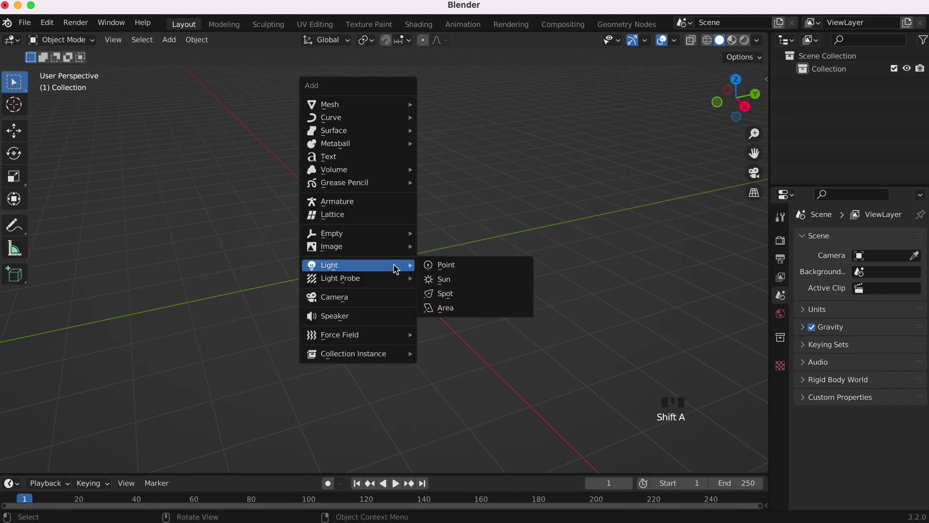
mouse_move(358, 109)
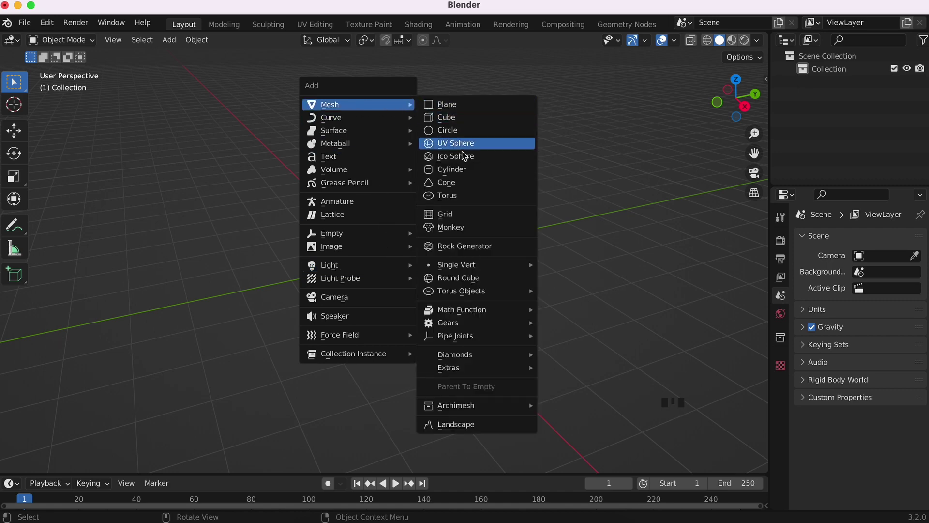
left_click(468, 171)
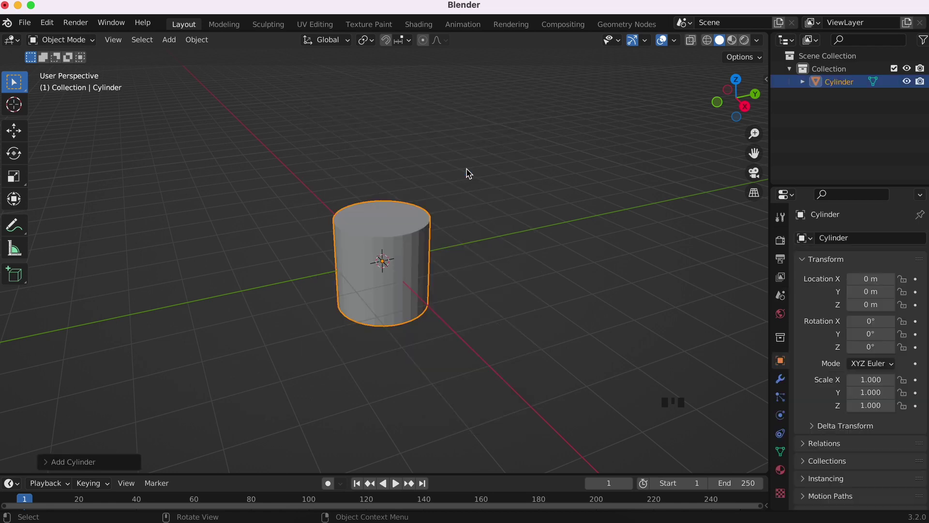
Step: Set the new cylinder's vertex count to 48
scroll(383, 261, "up", 4)
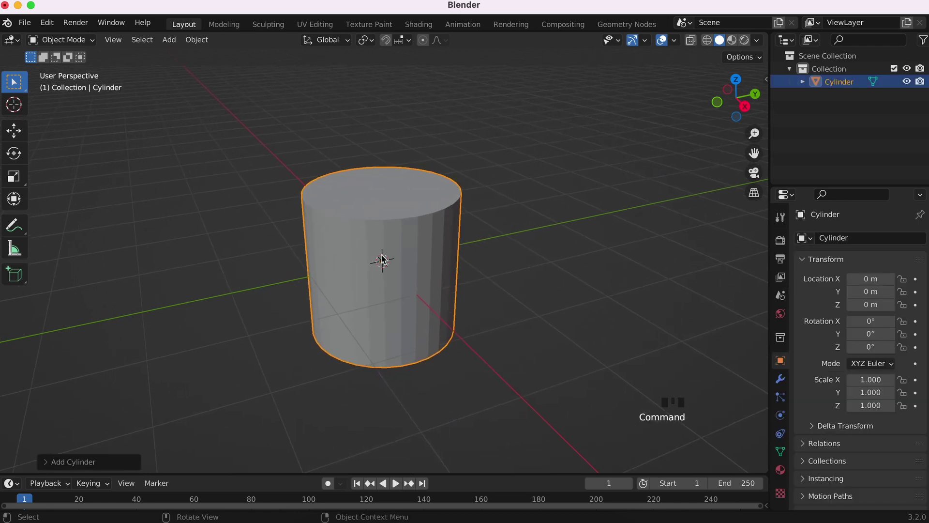
left_click(70, 462)
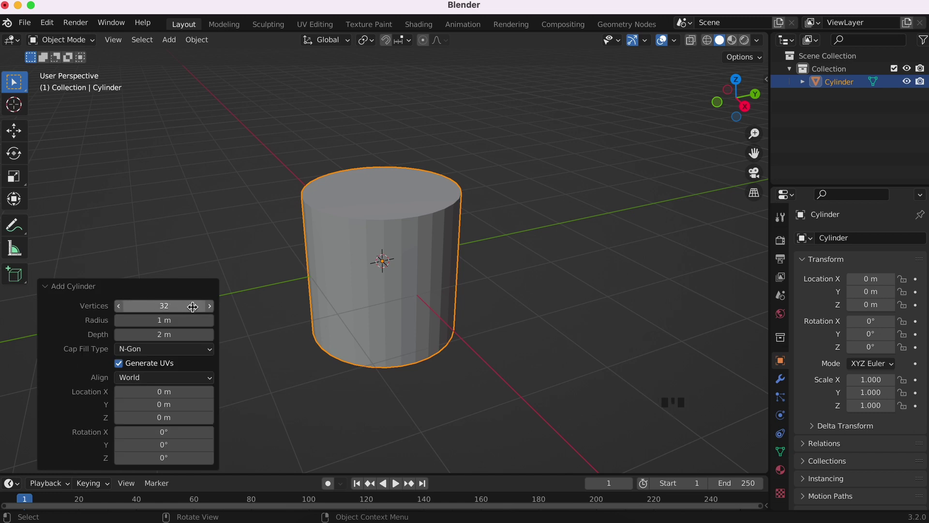
left_click(210, 306)
left_click(186, 307)
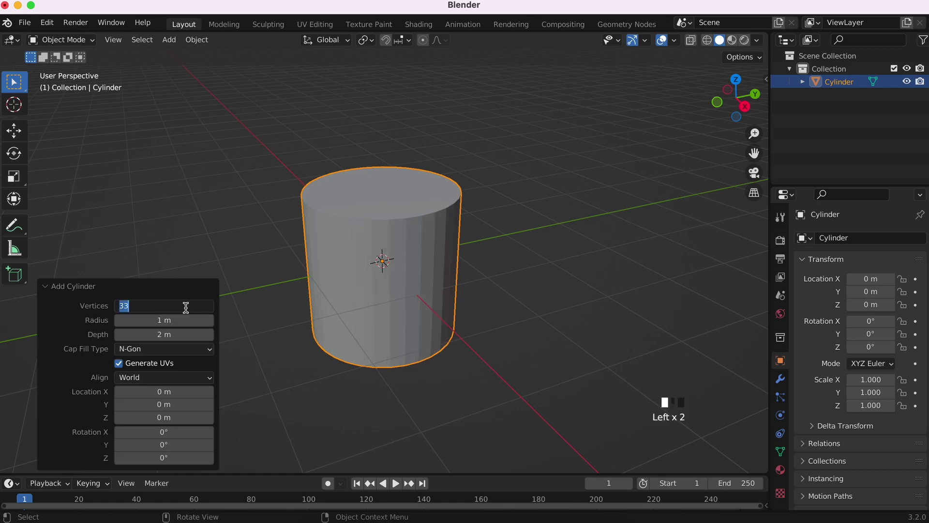
key("Return")
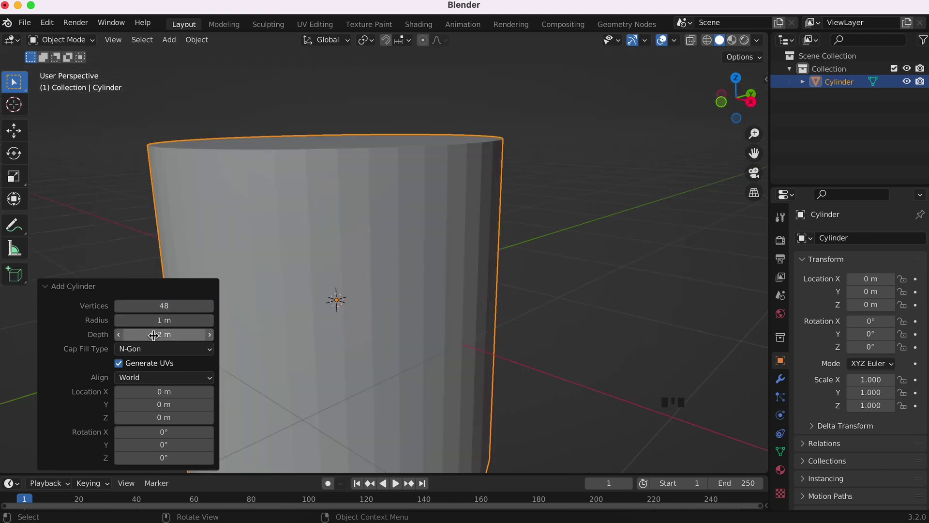
Step: Flatten the cylinder into a coin-like disc by setting its depth to 0.15 m
left_click_drag(153, 335, 96, 338)
left_click(210, 335)
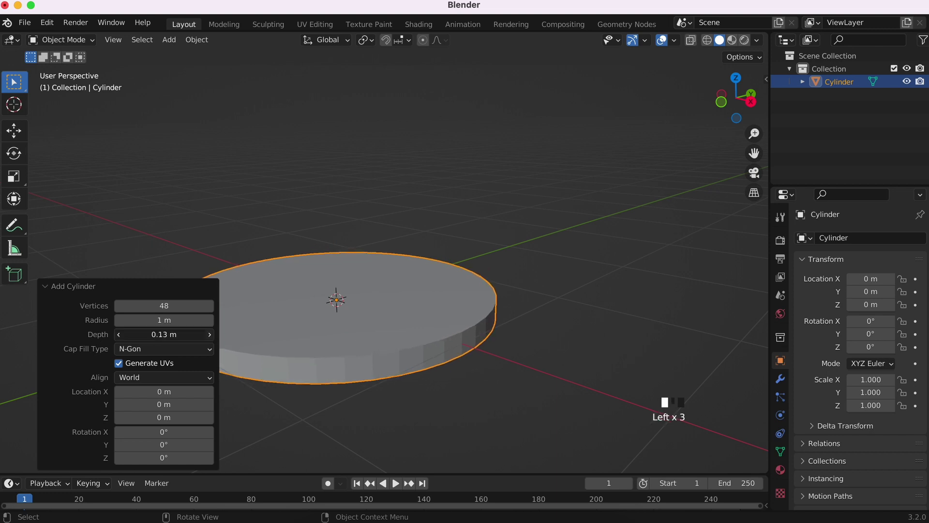
left_click(210, 335)
left_click(210, 334)
scroll(422, 346, "right", 5)
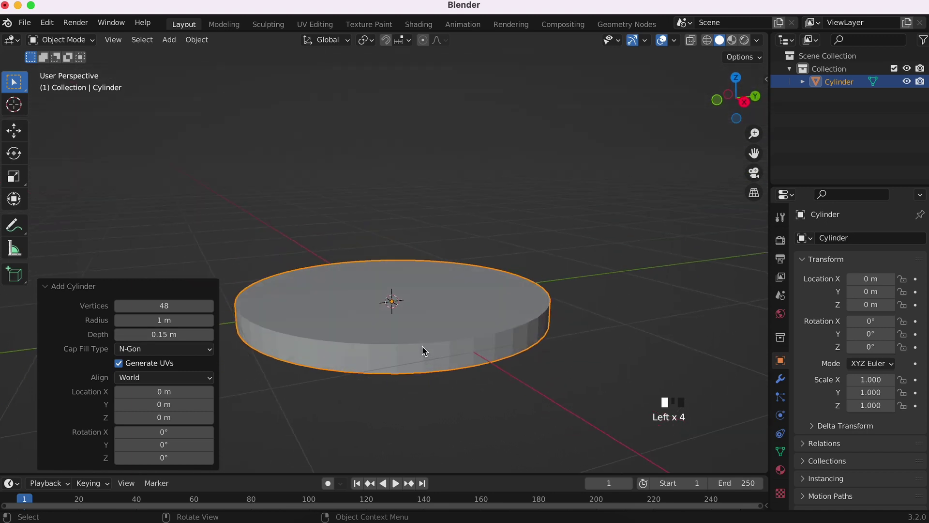
Step: Enter Edit Mode on the disc and switch to edge selection, picking a vertical edge on its rim
scroll(422, 345, "up", 3)
left_click(639, 238)
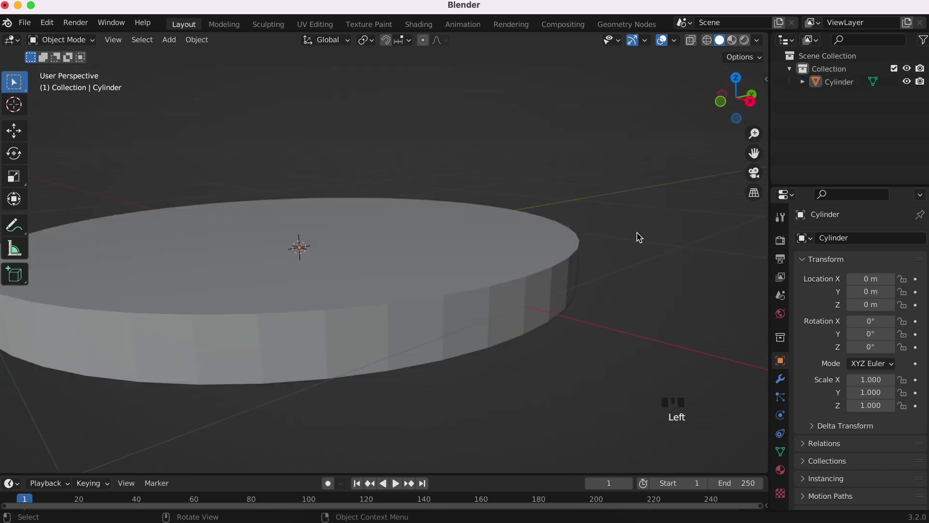
left_click(487, 264)
key("Tab")
scroll(498, 267, "up", 5)
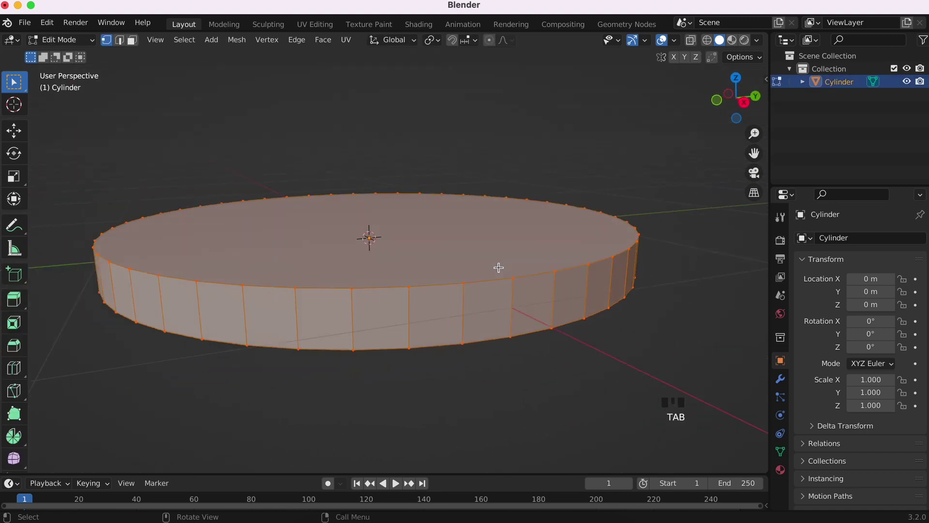
scroll(498, 267, "right", 5)
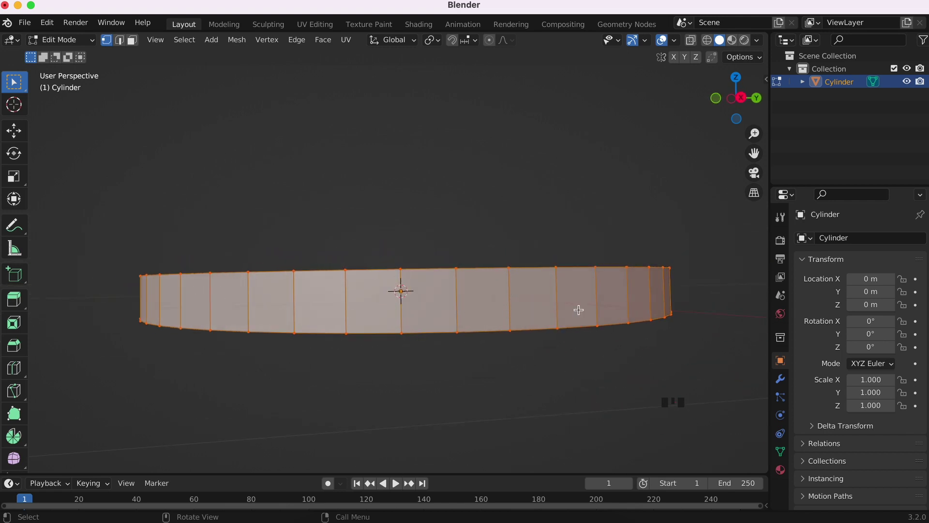
left_click(120, 40)
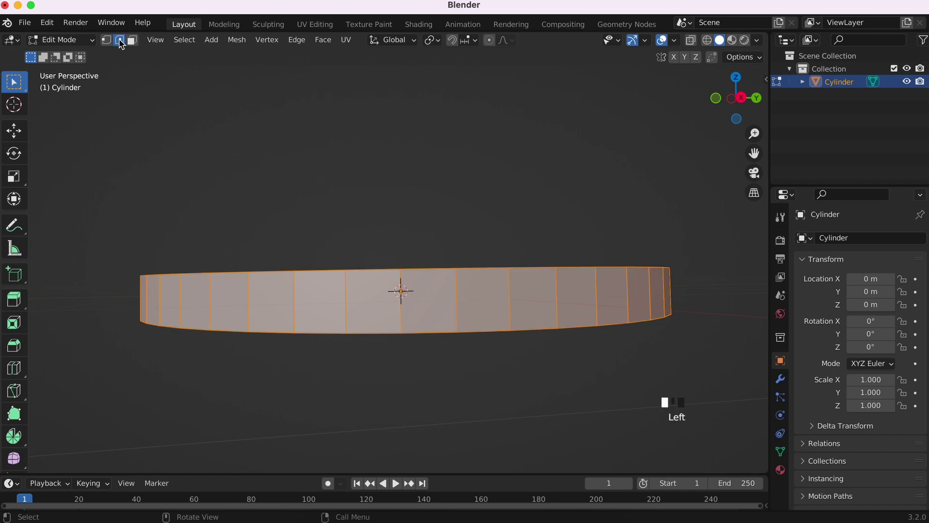
left_click(447, 304)
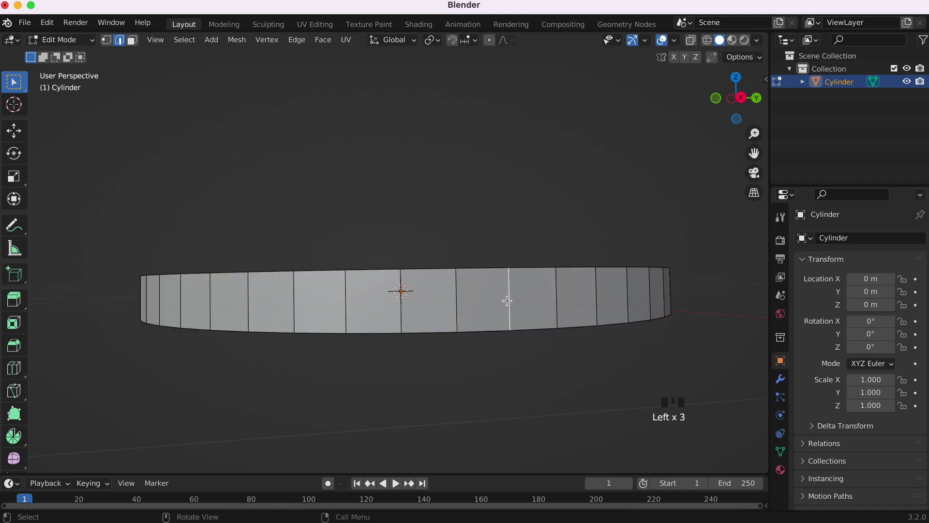
Step: Select all vertical edges around the disc's rim in the right orthographic view with X-ray on
scroll(497, 296, "up", 5)
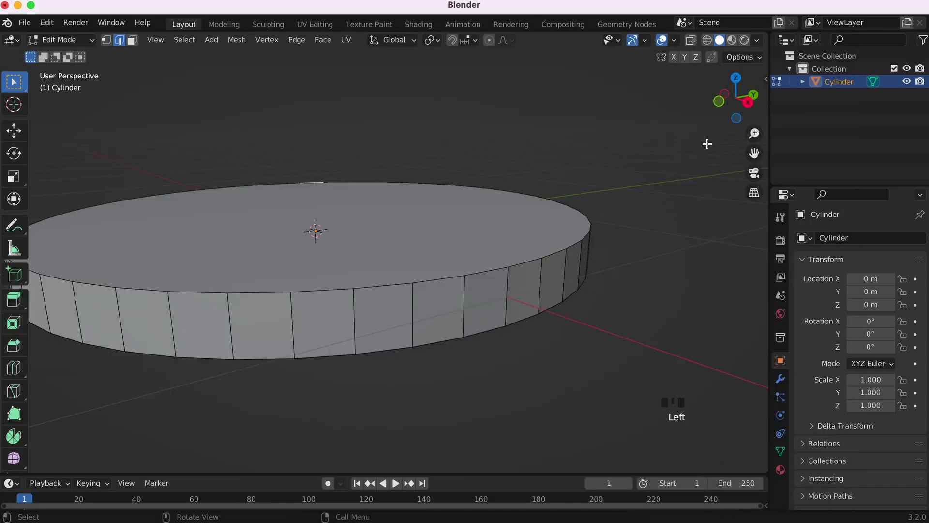
left_click(736, 97)
scroll(541, 261, "down", 3)
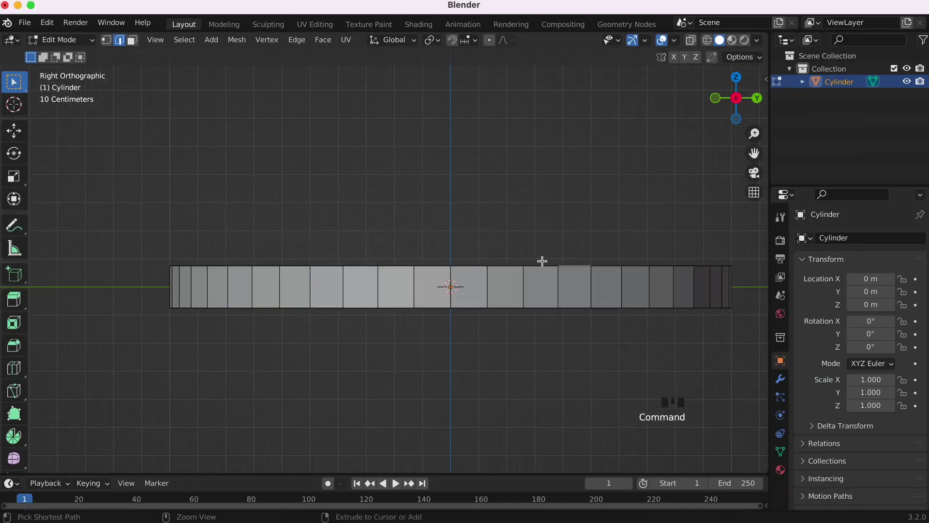
left_click(691, 40)
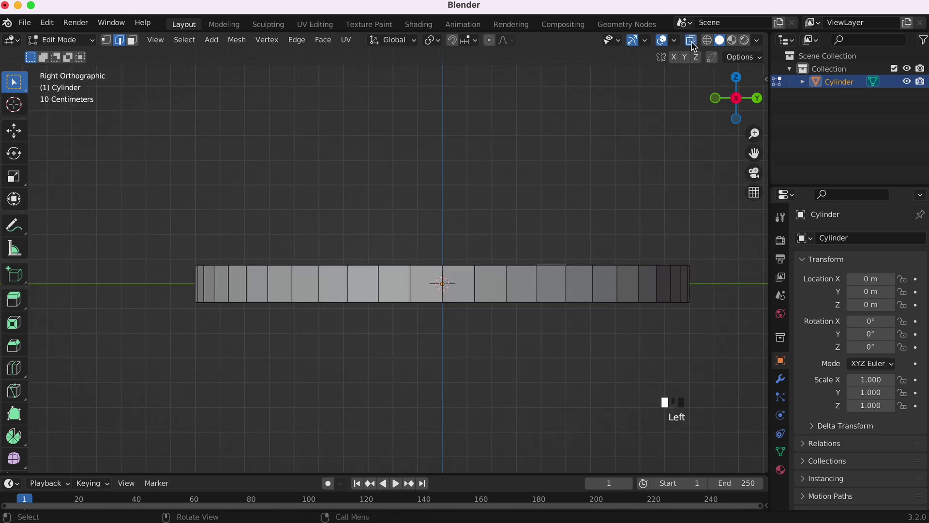
left_click_drag(167, 278, 730, 287)
Step: Bevel the selected rim edges into narrow strips with a width of about 0.0226 m and one segment
middle_click_drag(382, 291, 454, 220)
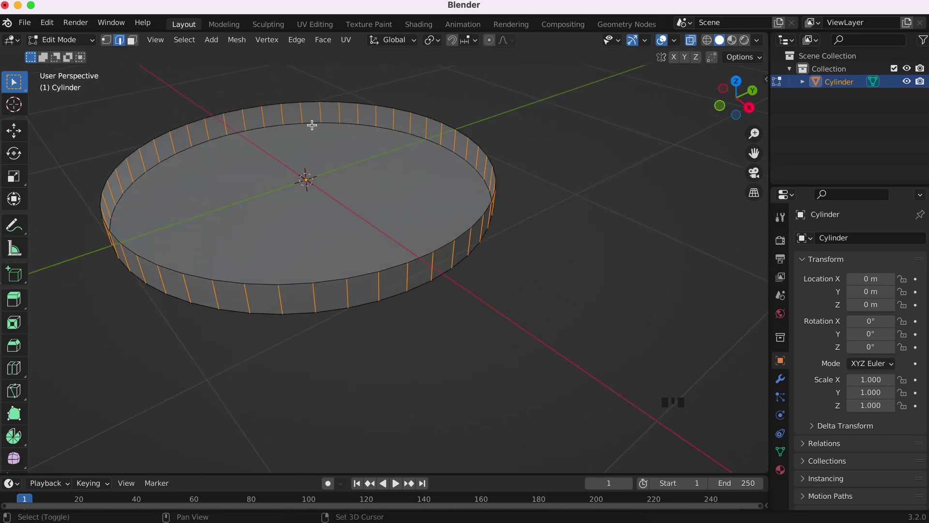
scroll(400, 297, "down", 3)
scroll(400, 296, "up", 6)
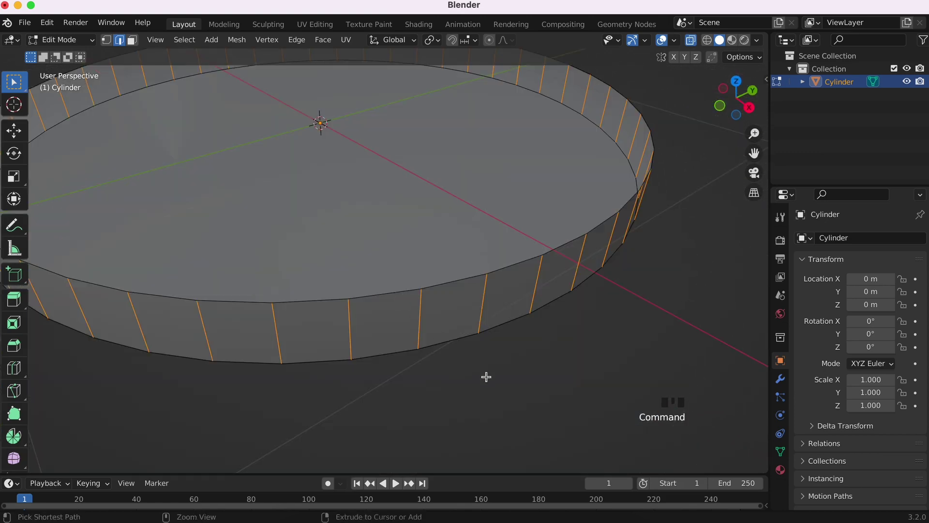
key("ctrl+b")
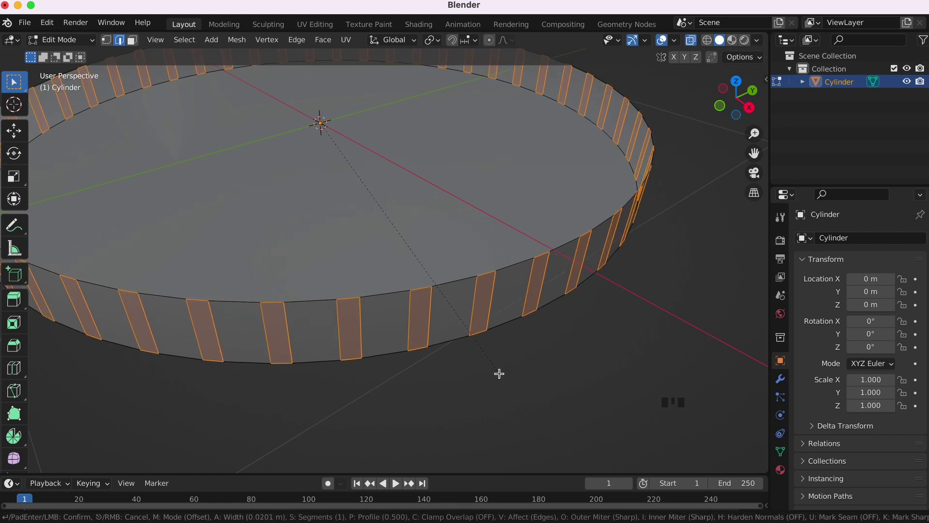
left_click(500, 373)
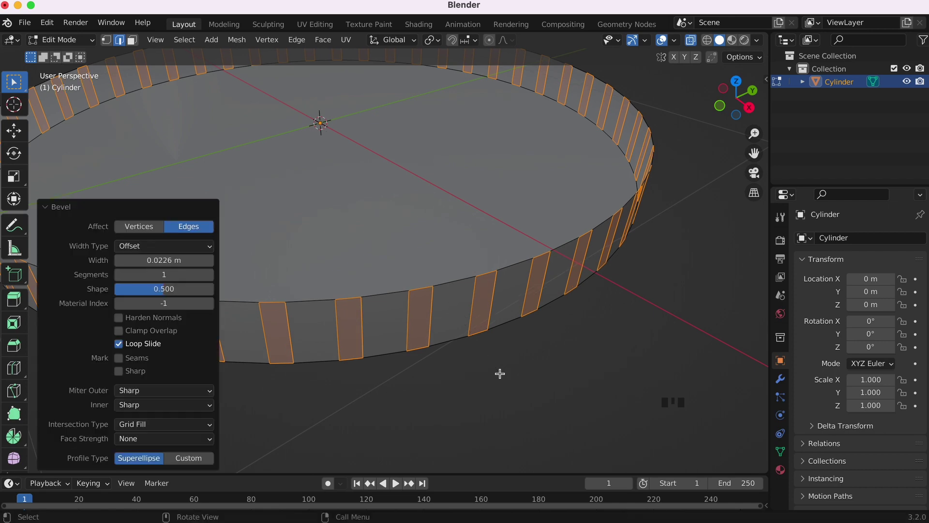
Step: Extrude the beveled rim strips and scale them outward by about 1.015 to form raised ridges, leaving them deselected
scroll(500, 373, "down", 1, "super")
scroll(499, 373, "up", 3, "super")
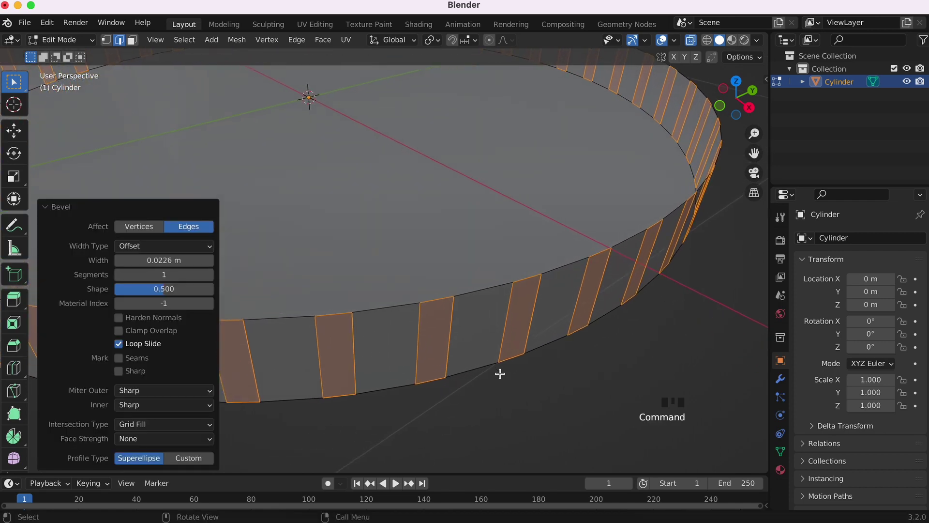
scroll(500, 373, "down", 5)
scroll(499, 373, "up", 3)
scroll(500, 373, "left", 4)
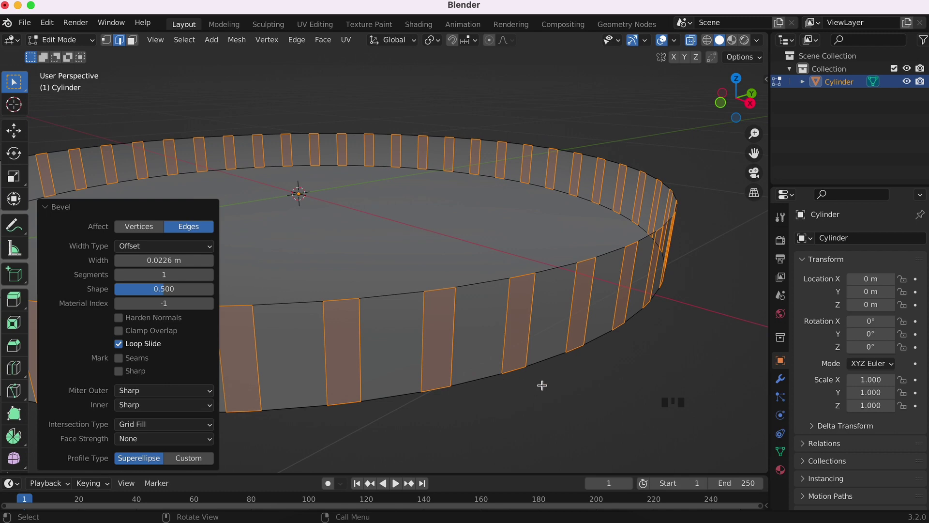
key("e")
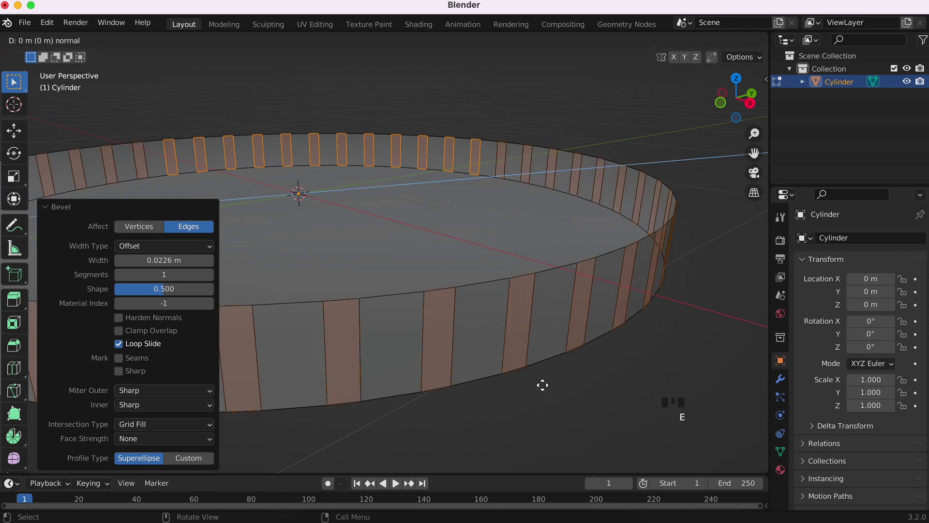
key("s")
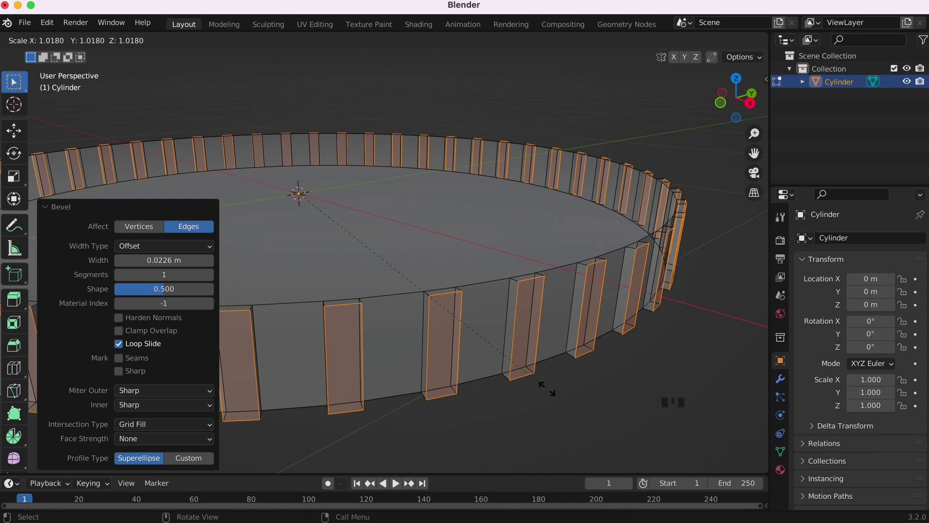
left_click(545, 388)
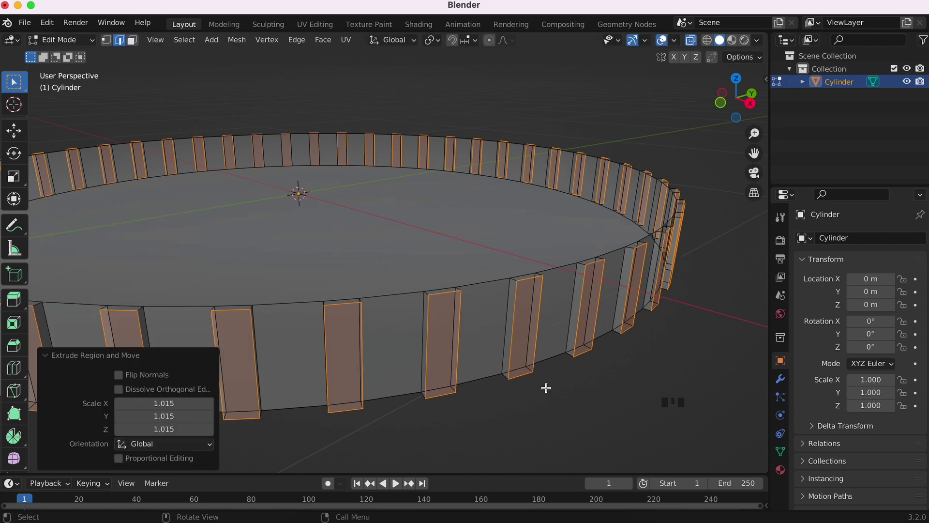
left_click(576, 402)
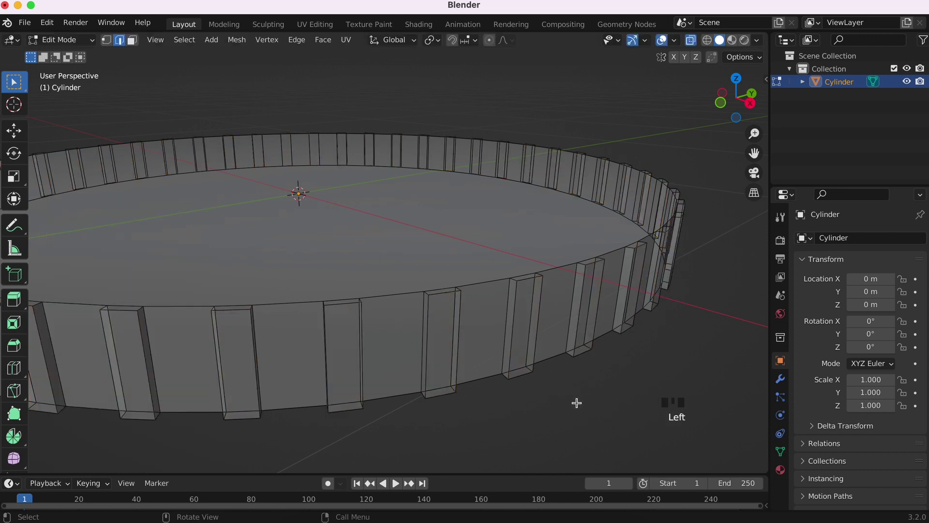
Step: Return the disc to Object Mode and turn X-ray off
scroll(576, 403, "down", 5)
scroll(576, 402, "up", 3)
key("Tab")
scroll(577, 403, "up", 3)
scroll(577, 403, "up", 2)
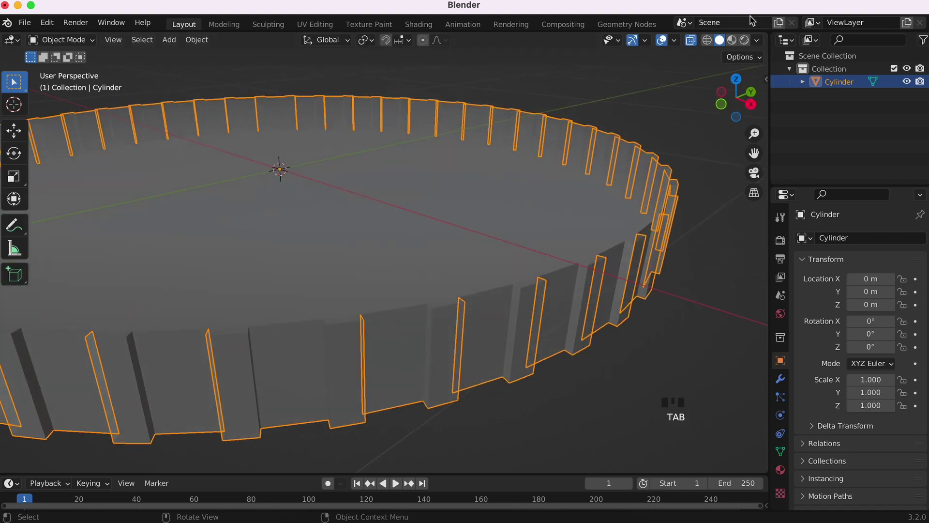
left_click(697, 44)
Step: Add a Bevel modifier to the ridged disc
scroll(634, 245, "down", 5)
scroll(634, 245, "up", 5)
left_click(780, 379)
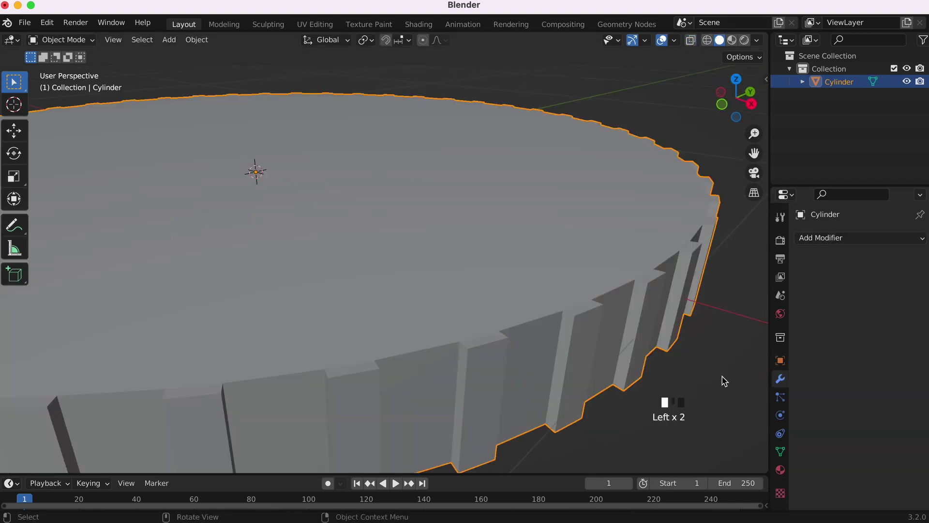
scroll(590, 347, "up", 5, "super")
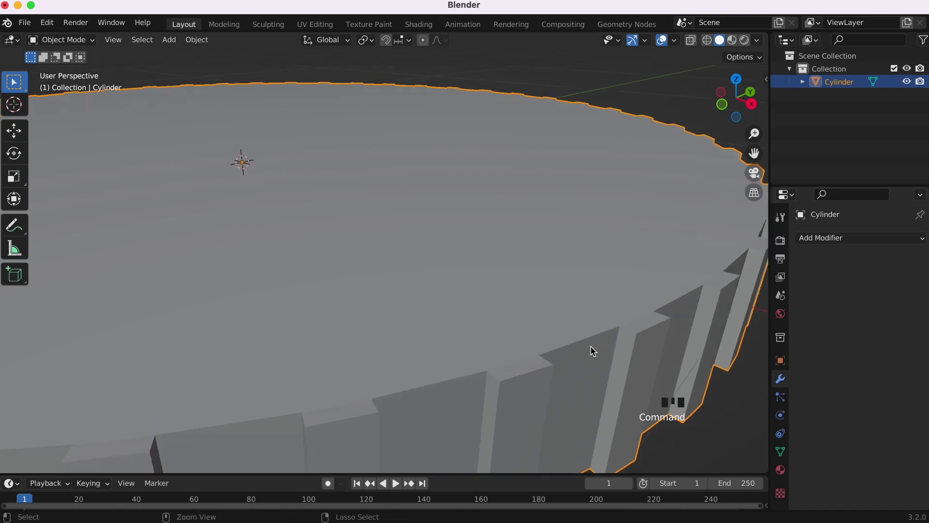
scroll(590, 347, "down", 5, "shift")
scroll(590, 347, "left", 3)
scroll(590, 346, "up", 5)
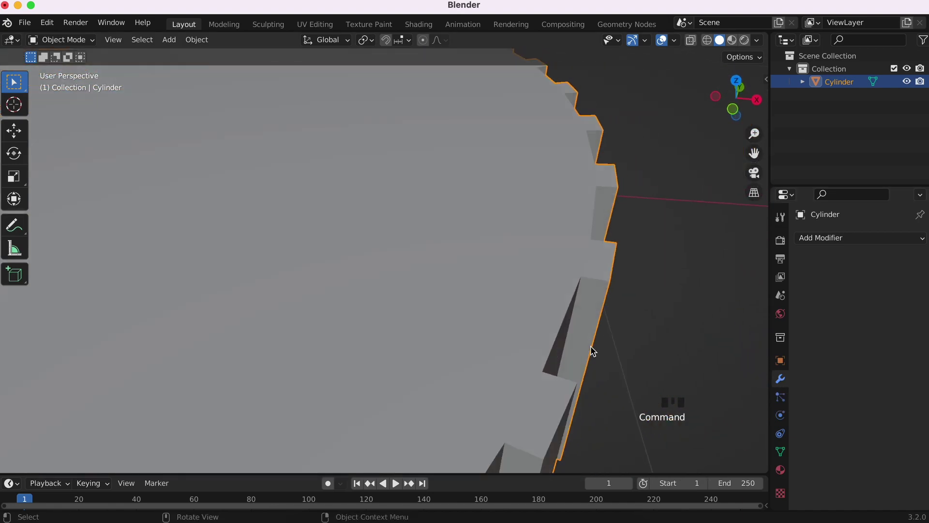
scroll(590, 345, "down", 10)
left_click(847, 239)
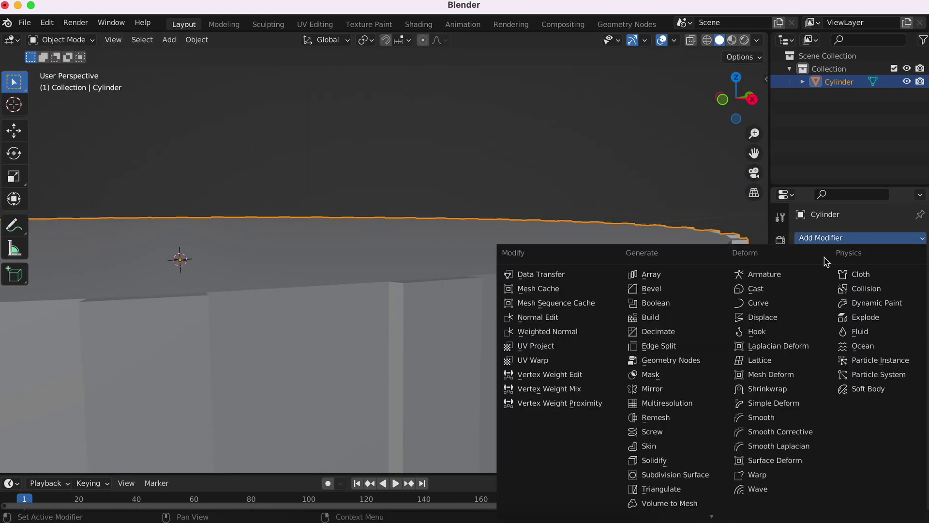
left_click(651, 288)
scroll(545, 300, "up", 5)
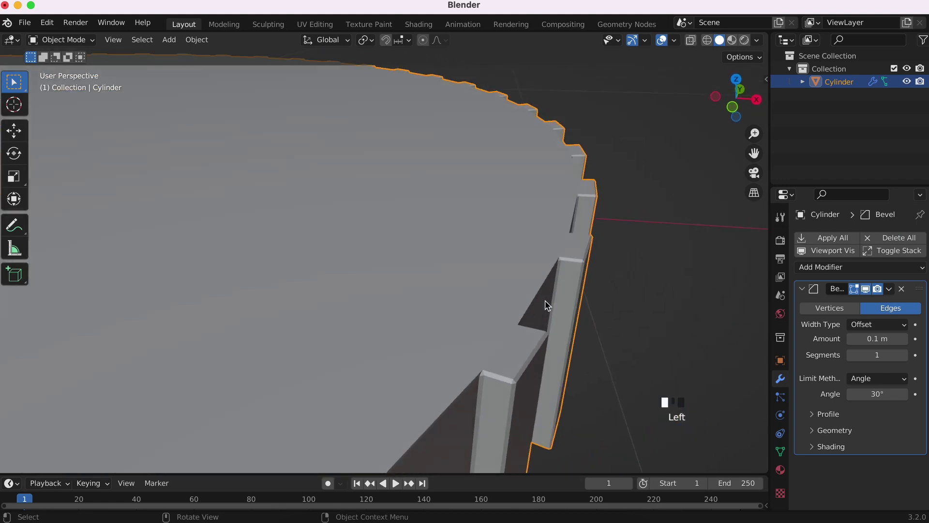
scroll(545, 305, "up", 2)
Step: Set the Bevel modifier to 3 segments with an amount of 0.005 m
left_click(904, 356)
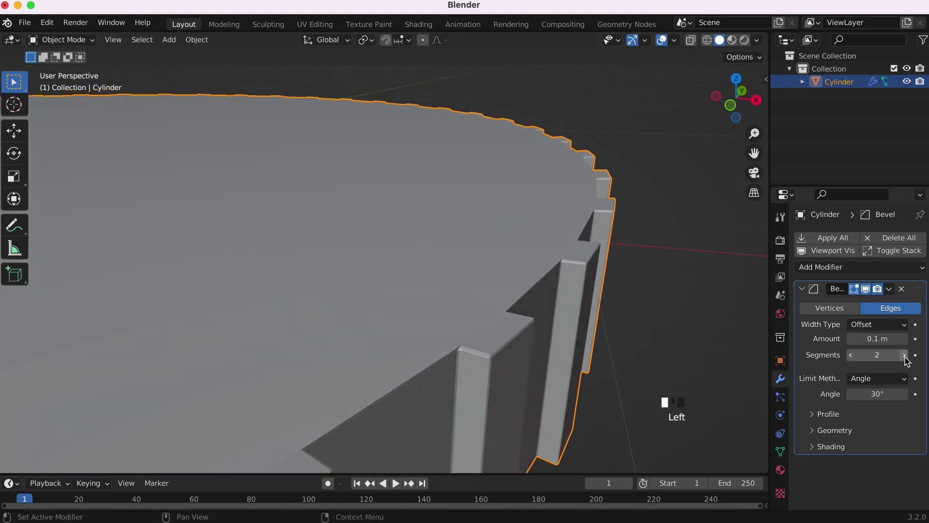
left_click(903, 340)
left_click(903, 340)
left_click(904, 339)
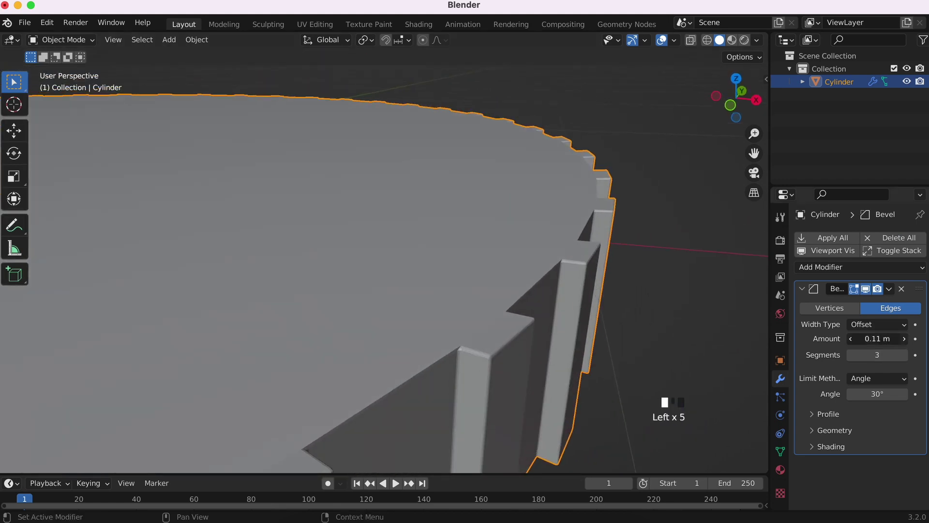
left_click(903, 340)
left_click(903, 340)
left_click_drag(903, 340, 871, 340)
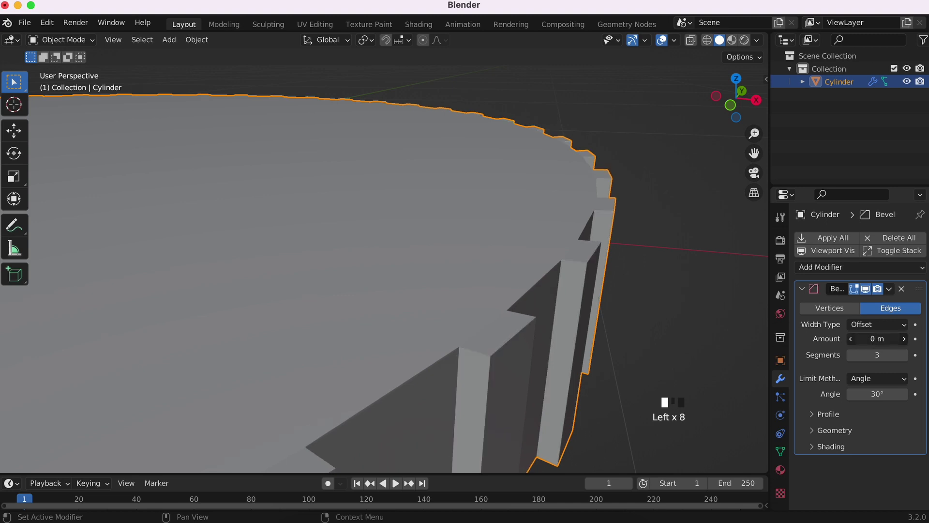
left_click(903, 338)
left_click(886, 339)
key("BackSpace")
key("BackSpace")
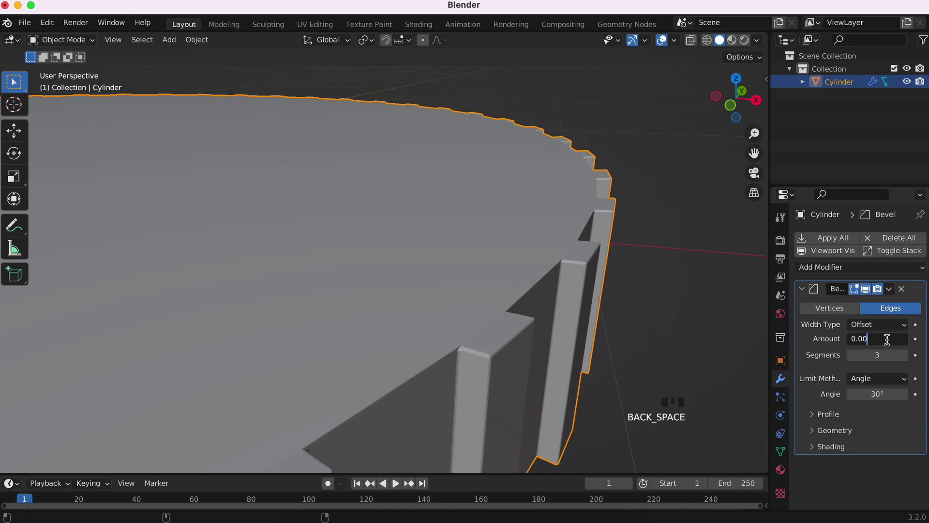
key("Return")
Step: Examine the beveled ridges from several angles and compare them with the reference render piece rendu 1.png
scroll(604, 313, "down", 10)
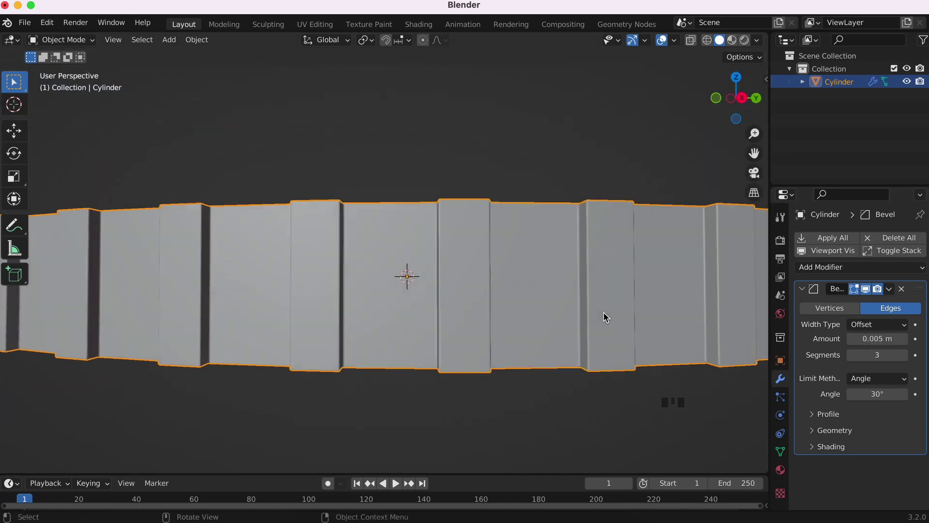
scroll(604, 313, "right", 5)
scroll(604, 313, "up", 10)
scroll(603, 312, "left", 5)
scroll(604, 313, "down", 5, "super")
scroll(604, 312, "up", 6)
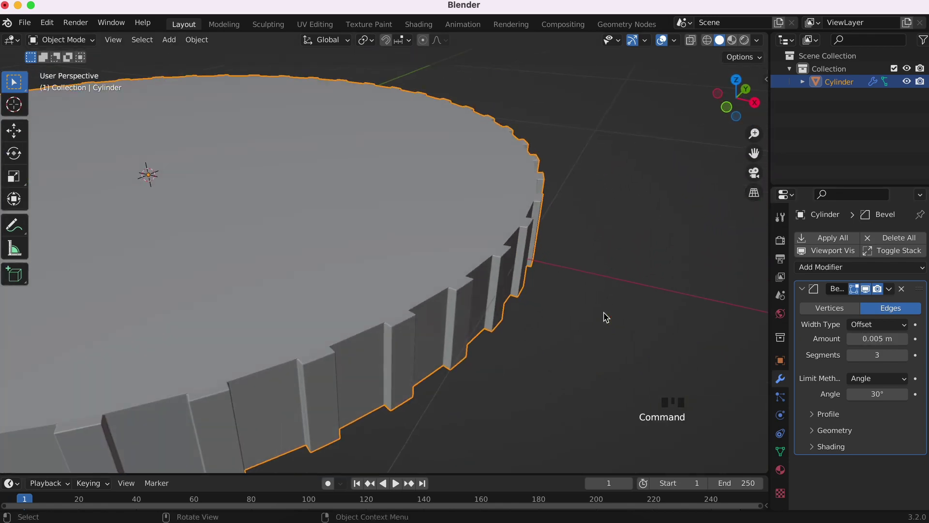
scroll(603, 312, "down", 3, "super")
scroll(604, 313, "down", 1, "super")
scroll(604, 312, "left", 5, "shift")
scroll(604, 312, "down", 3, "super")
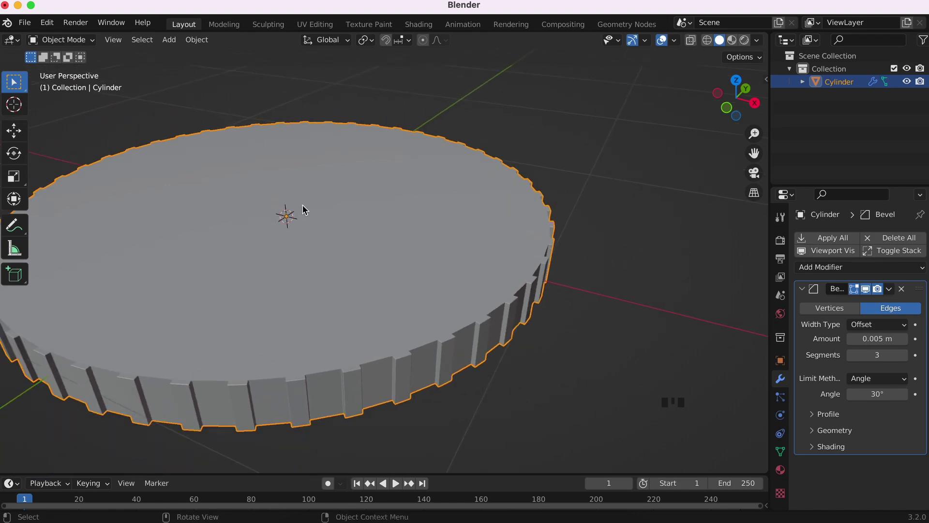
left_click(549, 510)
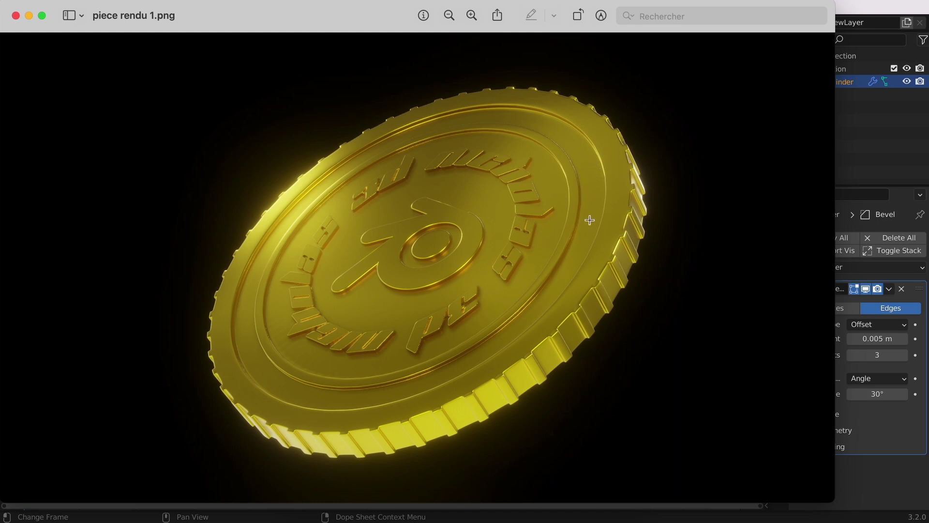
Step: In Edit Mode with face selection, select both the upper and lower round faces of the coin
key("Tab")
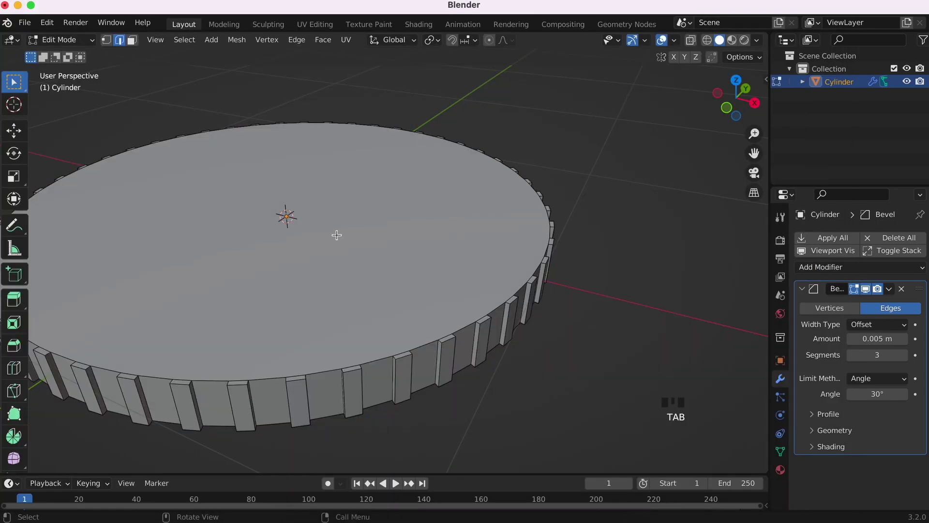
left_click(132, 41)
left_click(434, 243)
scroll(434, 243, "down", 10)
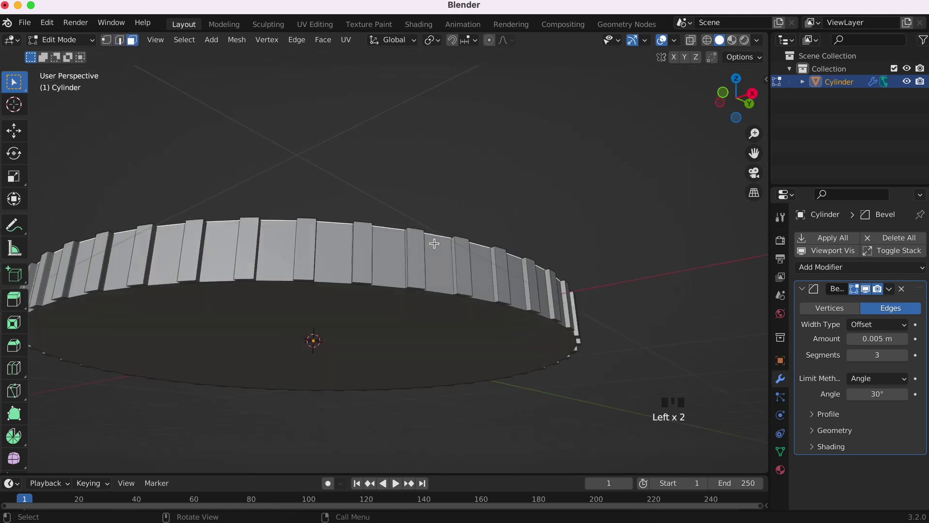
left_click(411, 361, "shift")
scroll(411, 361, "up", 10)
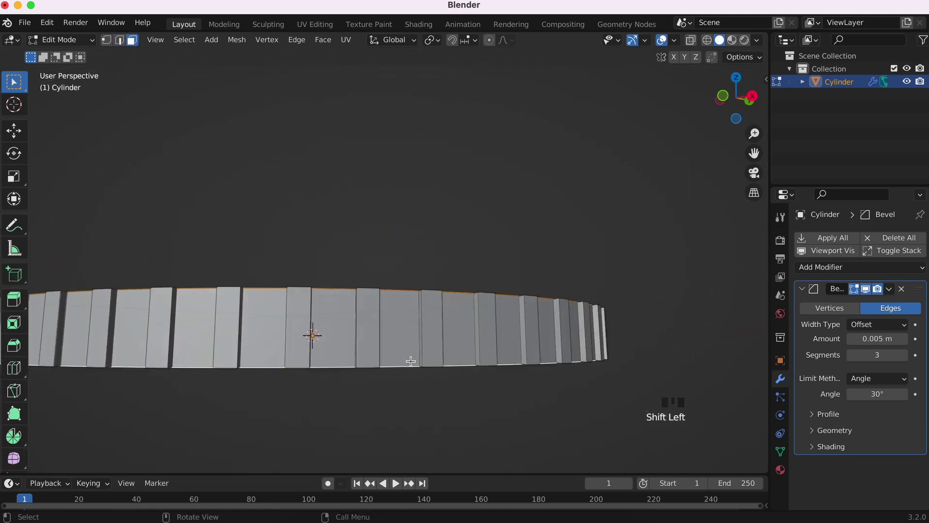
scroll(473, 283, "up", 5)
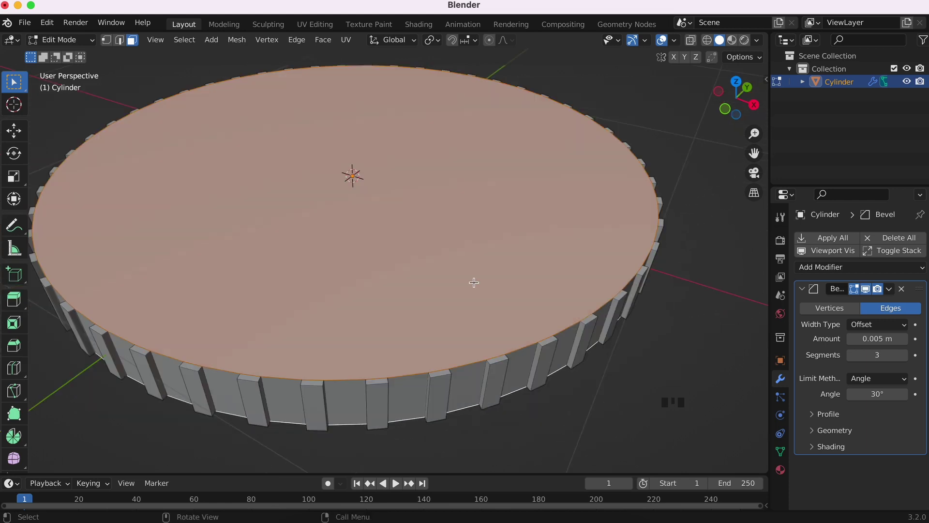
Step: Inset both round faces with a thickness of about 0.0519 m
key("i")
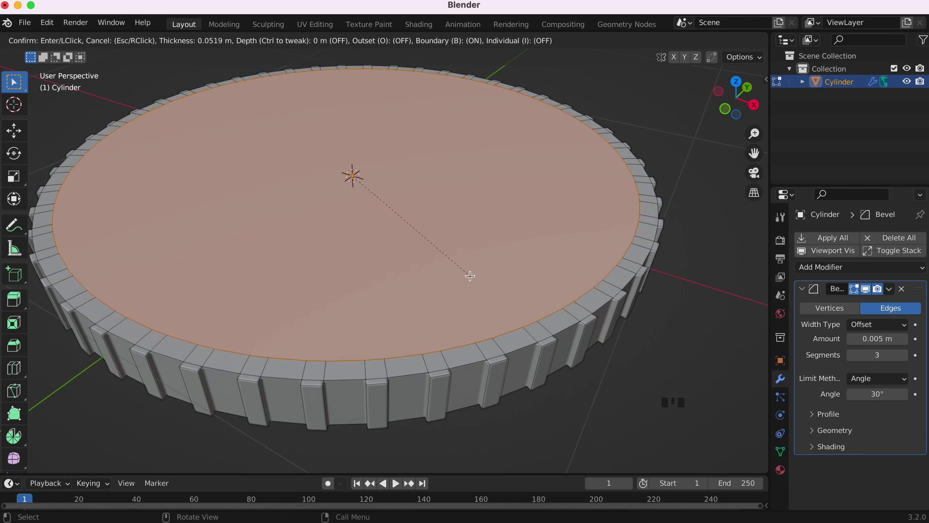
left_click(470, 276)
scroll(469, 276, "down", 10)
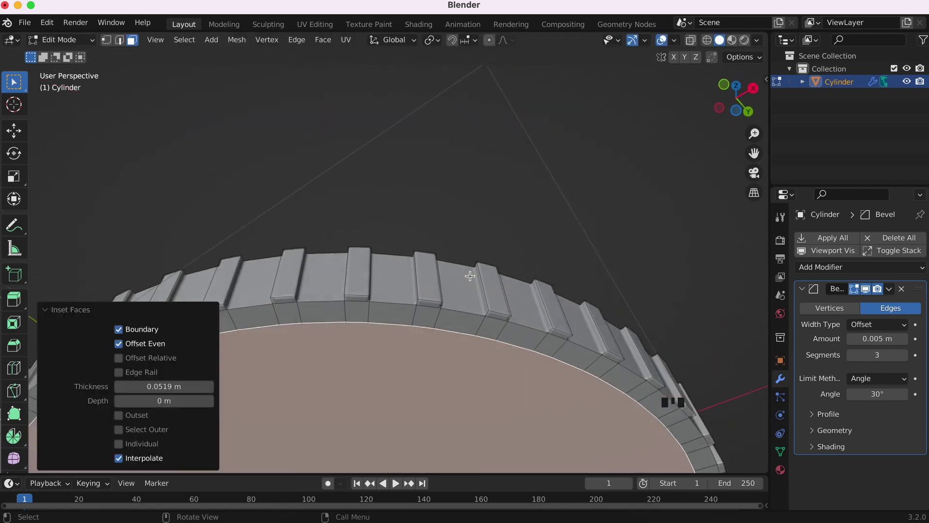
scroll(470, 276, "up", 5)
scroll(470, 276, "up", 8)
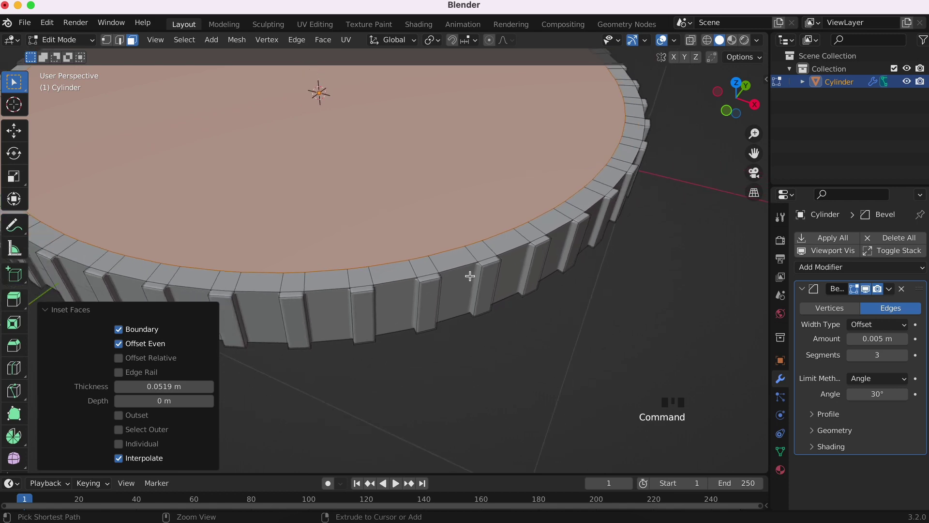
Step: Extrude the inset faces in place and display the coin as an X-ray wireframe in the right orthographic view
scroll(470, 275, "down", 10)
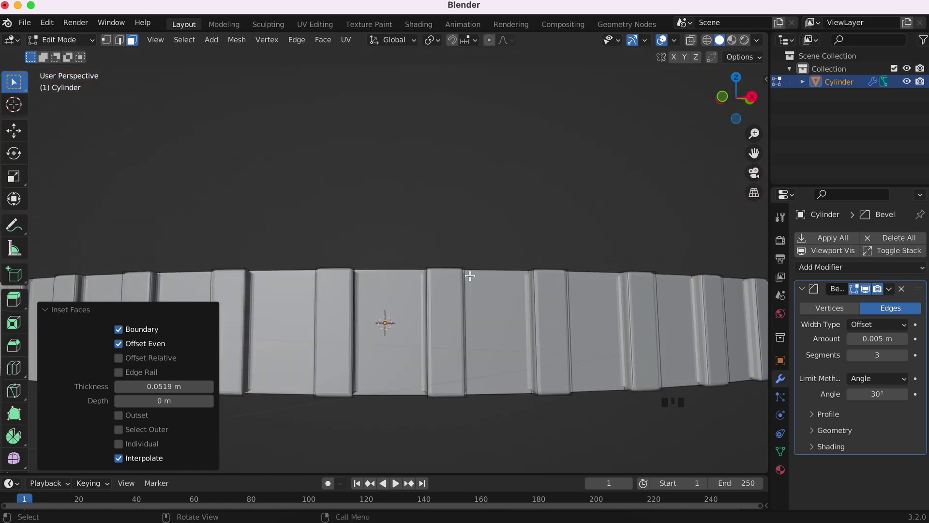
scroll(470, 275, "up", 3)
key("e")
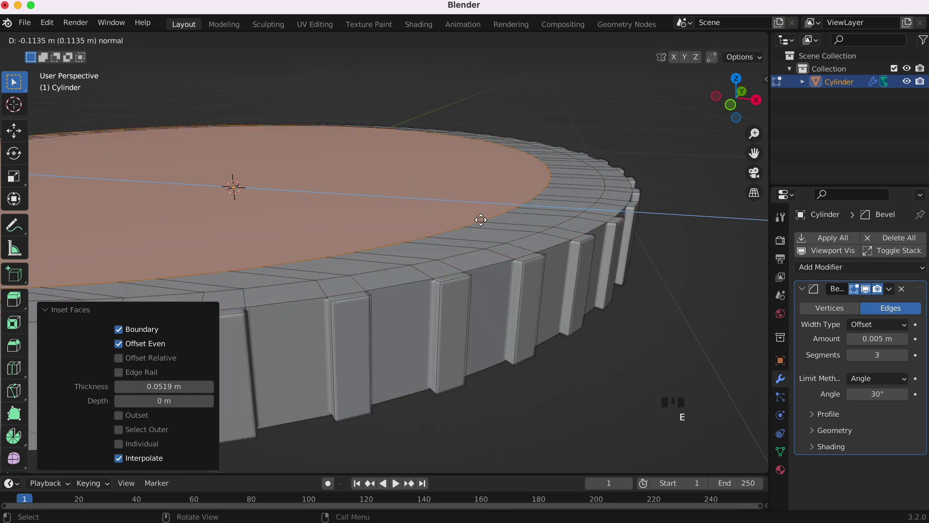
right_click(452, 205)
scroll(452, 205, "down", 3)
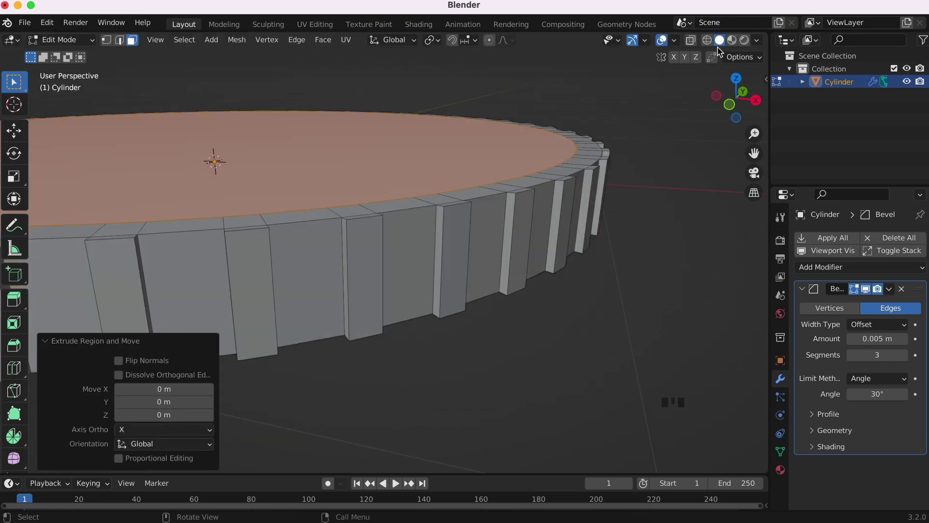
left_click(756, 102)
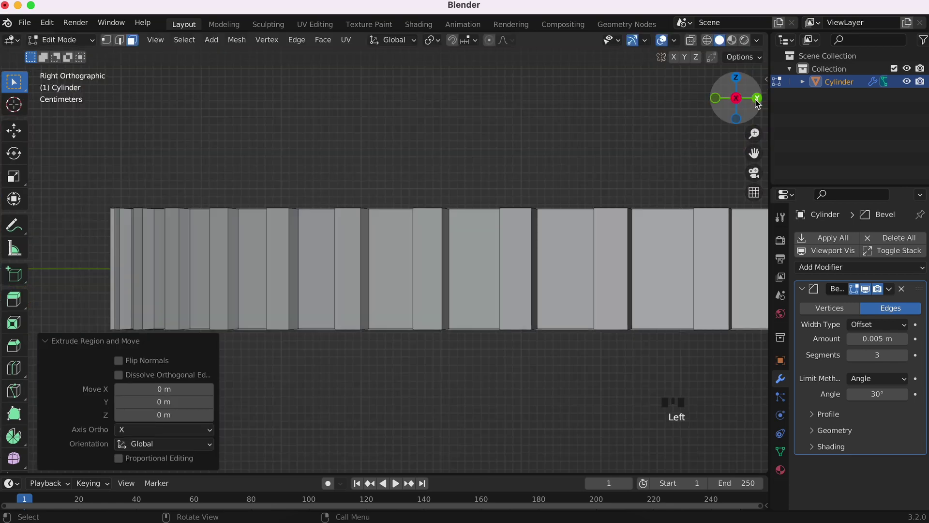
left_click(693, 45)
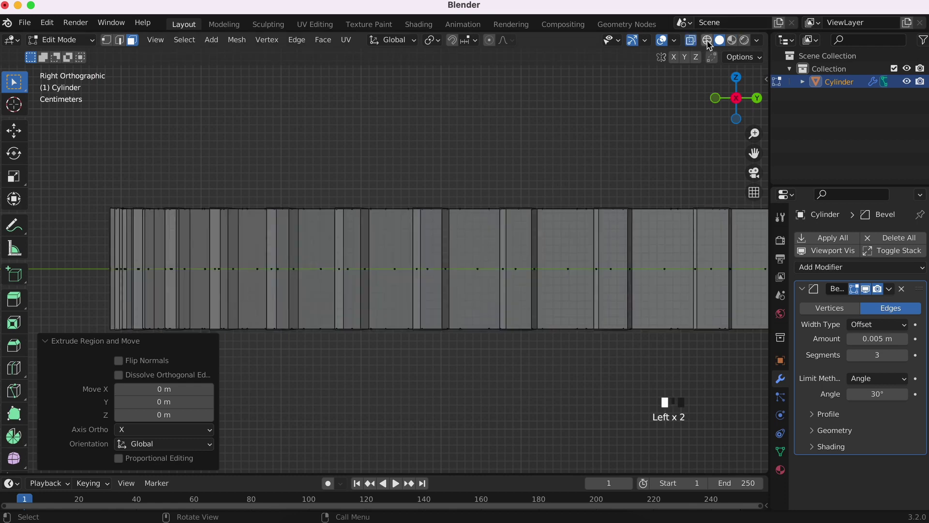
left_click(586, 199)
scroll(586, 200, "right", 1, "shift")
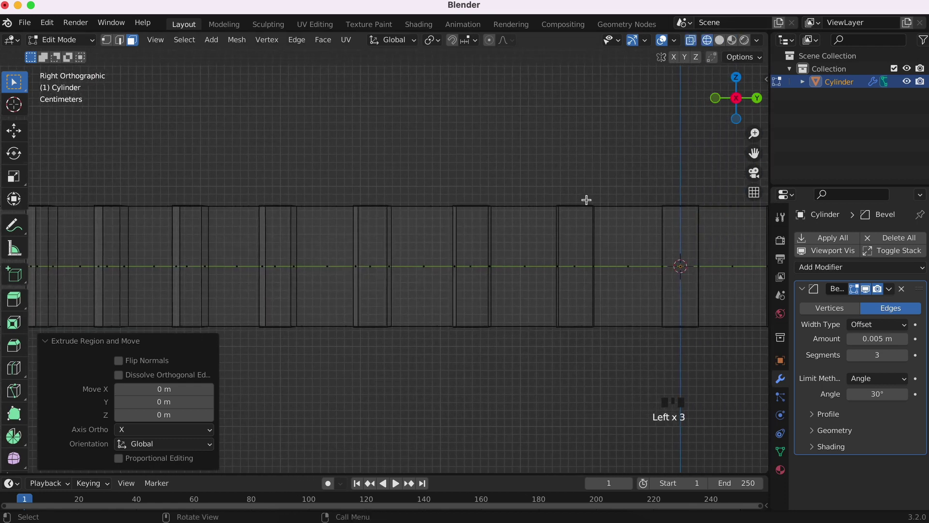
Step: Scale the extruded faces along Z by about 0.745 to recess both sides of the coin
key("g")
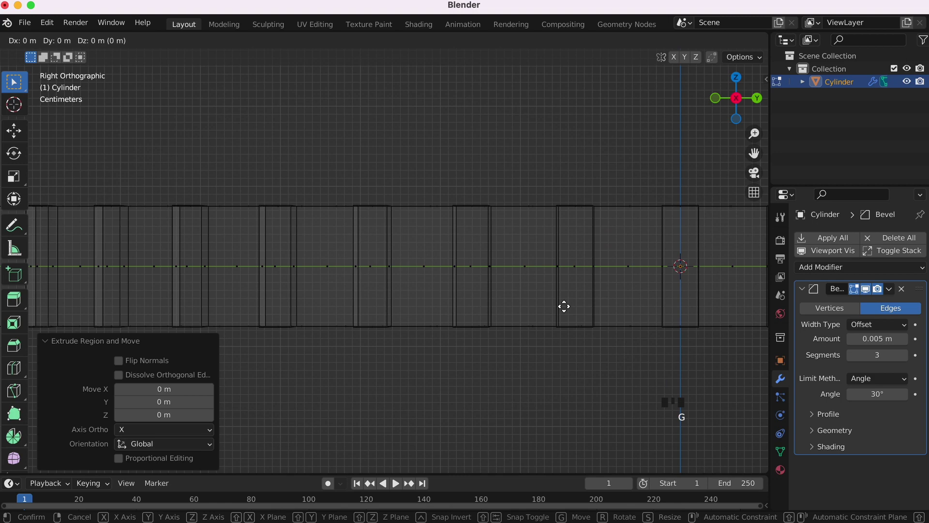
key("z")
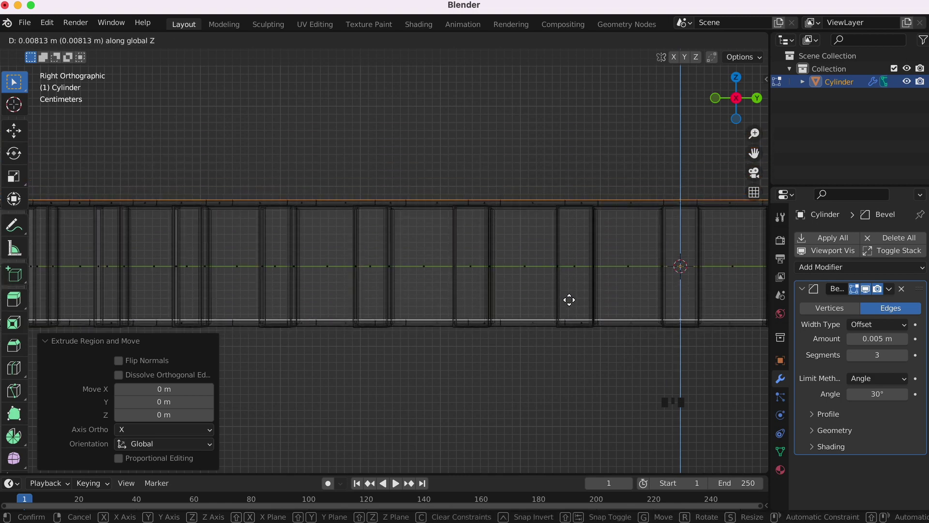
key("s")
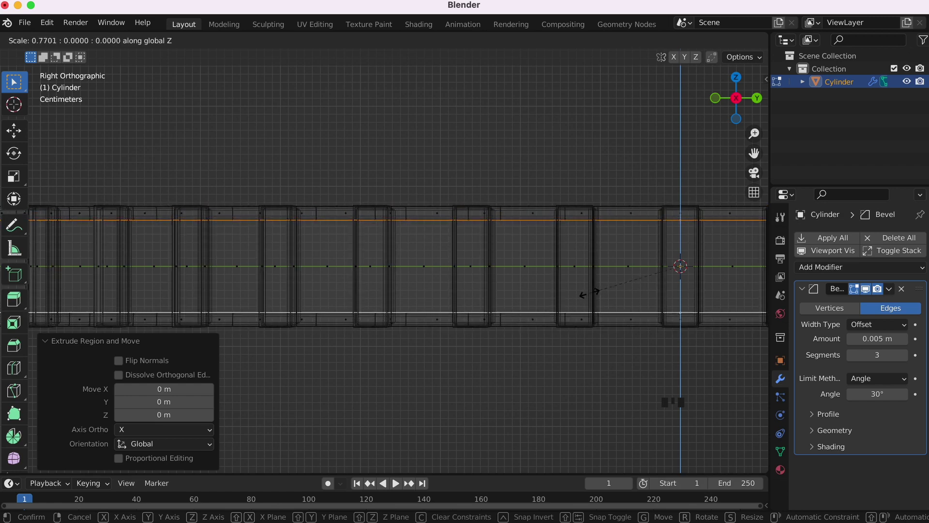
left_click(589, 293)
Step: Switch back to solid shading without X-ray and return the coin to Object Mode
middle_click_drag(594, 361, 594, 361)
left_click(719, 41)
scroll(587, 240, "up", 4, "super")
scroll(587, 241, "down", 12, "super")
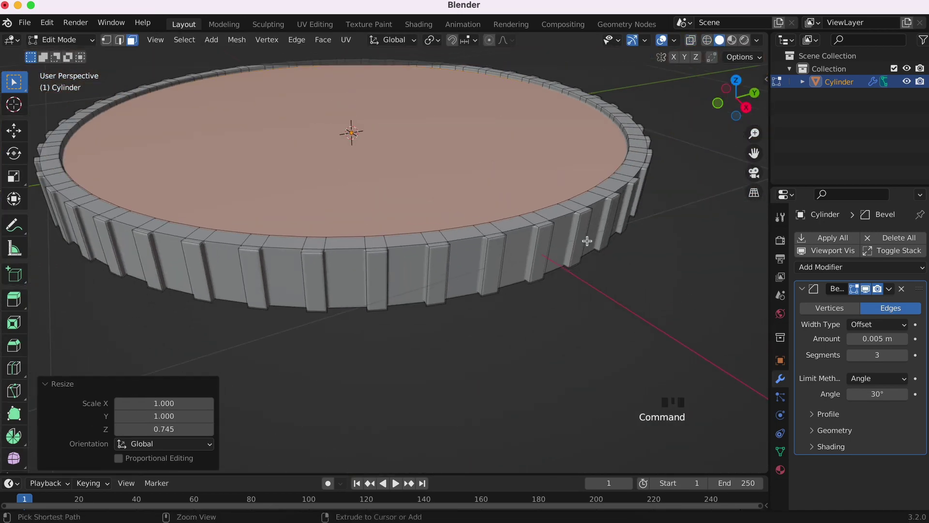
middle_click_drag(587, 241, 586, 241)
key("Tab")
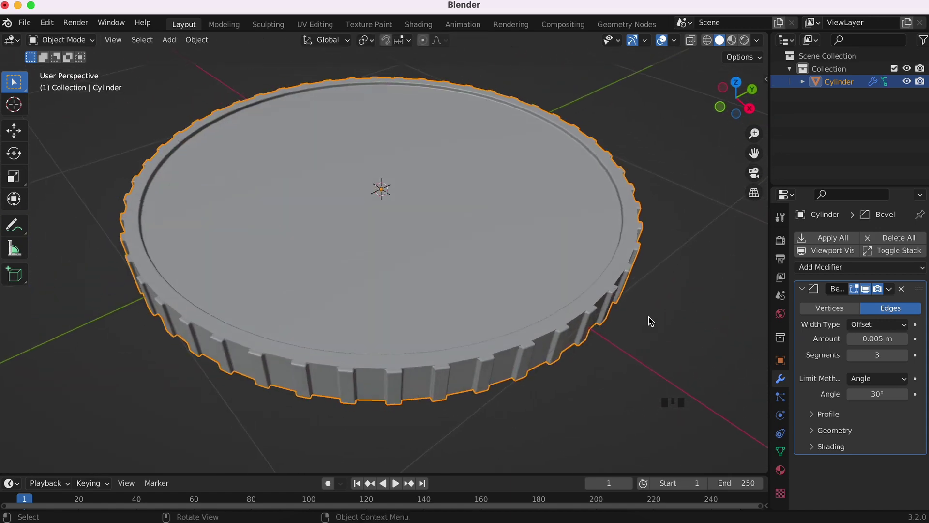
middle_click_drag(647, 319, 651, 321)
Step: Consult the reference render piece rendu 1.png, hide it again, and enter Edit Mode on the coin
left_click(553, 513)
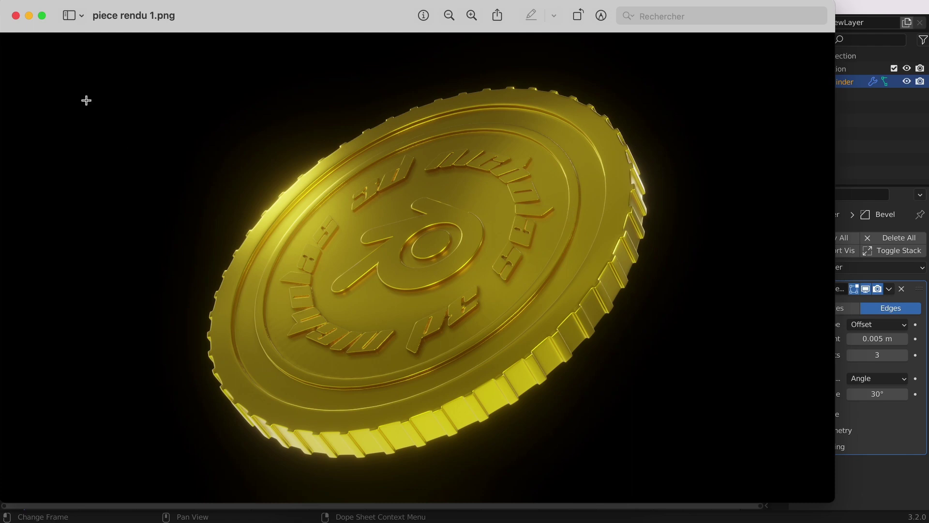
left_click(29, 16)
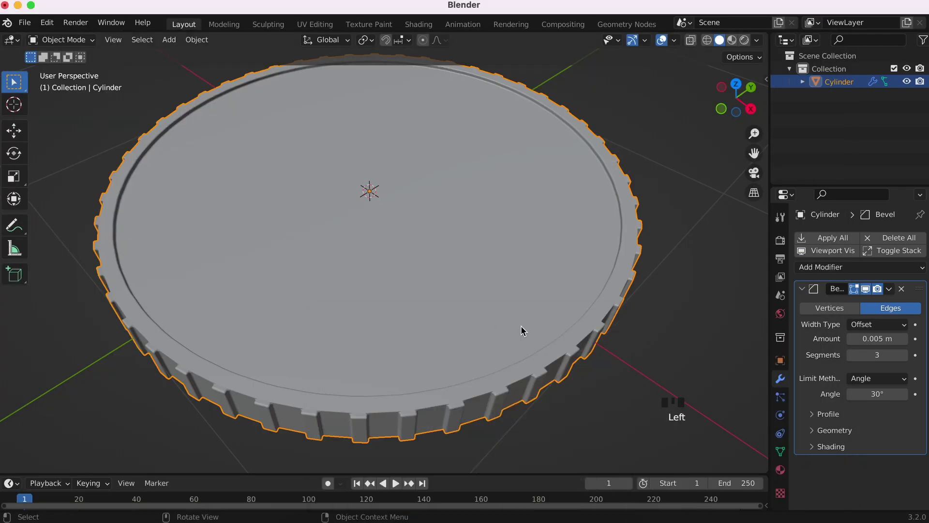
key("Tab")
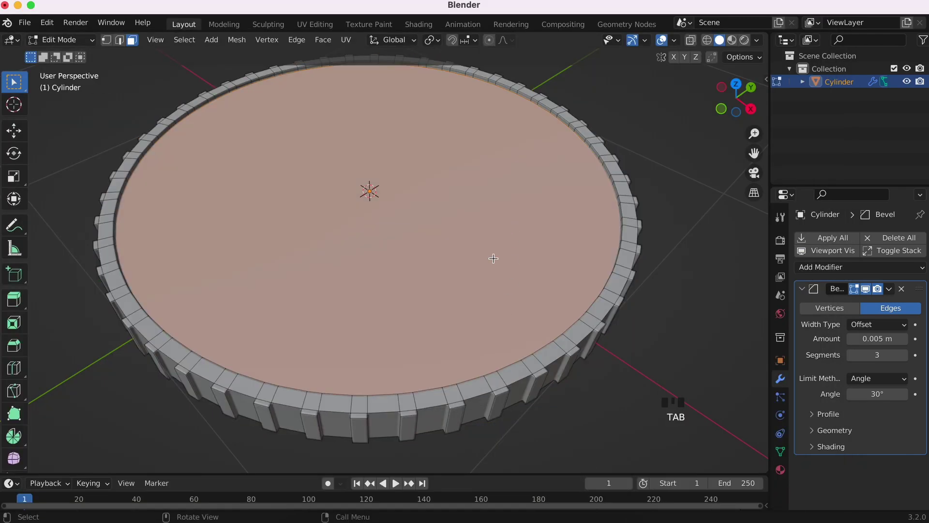
Step: Inset the selected coin faces twice, by about 0.095 m and by about 0.059 m, to form two concentric rings
scroll(493, 257, "up", 5)
scroll(493, 258, "down", 6)
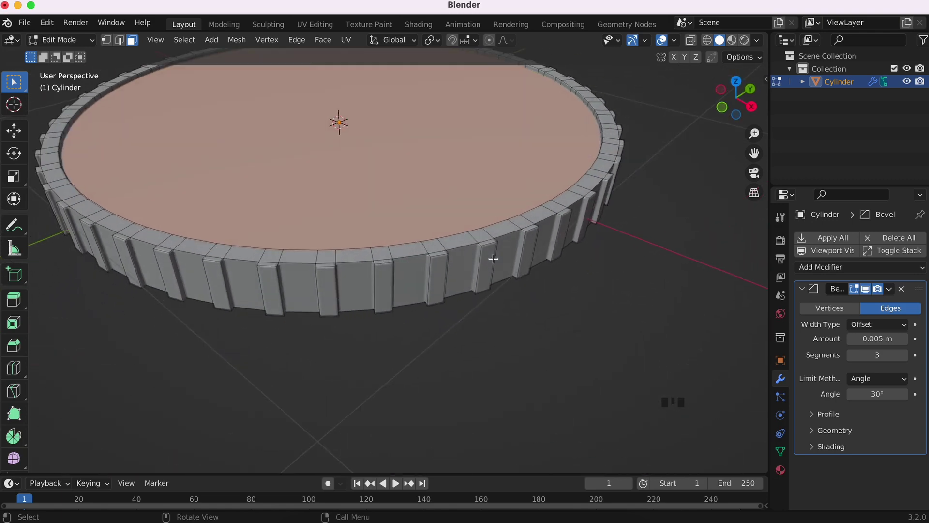
scroll(493, 258, "up", 5)
key("i")
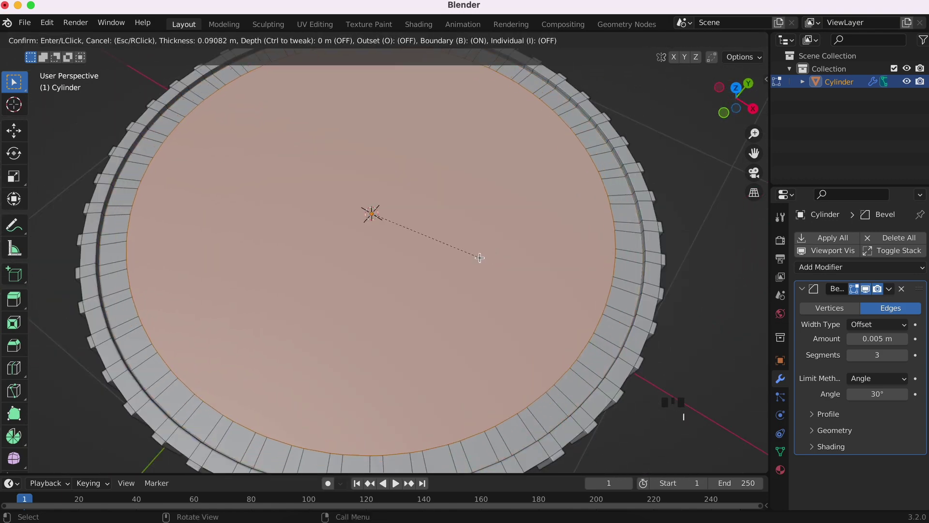
left_click(480, 257)
key("i")
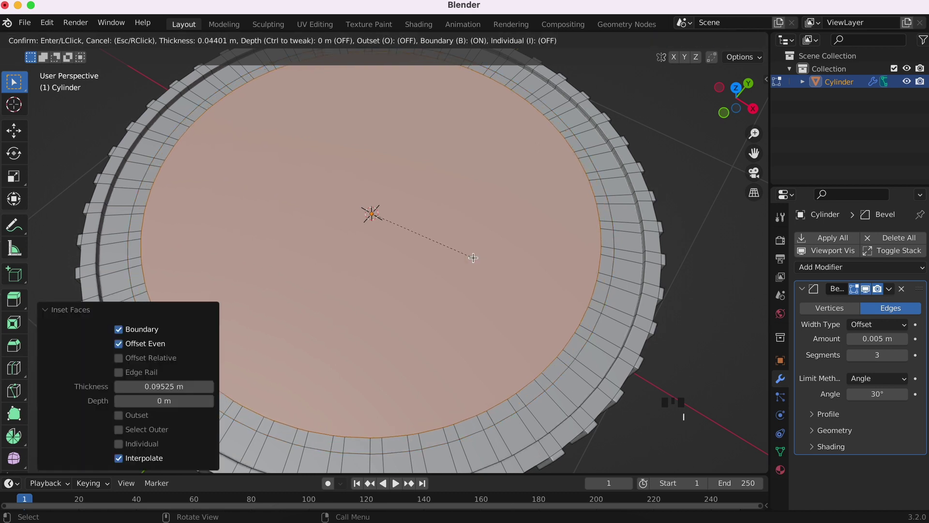
left_click(471, 257)
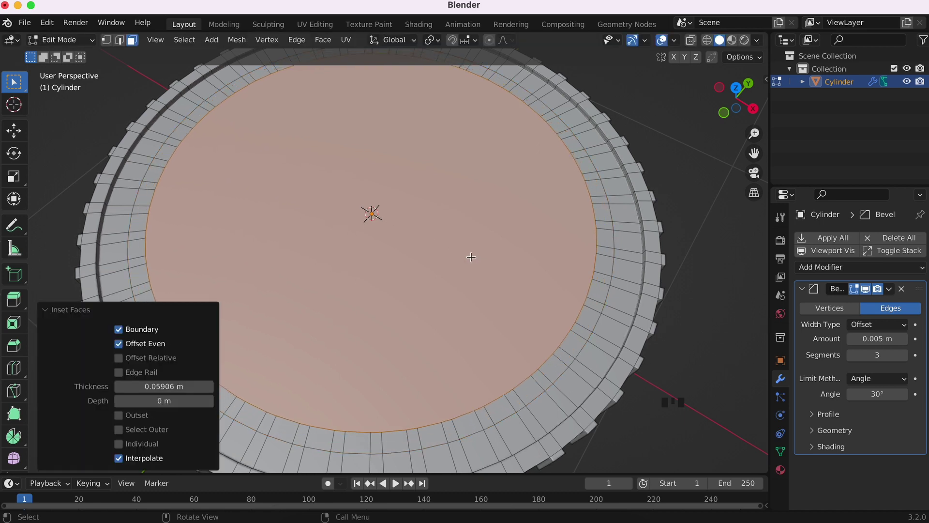
Step: Select the whole innermost ring of inset faces on the coin's upper side
left_click(585, 174)
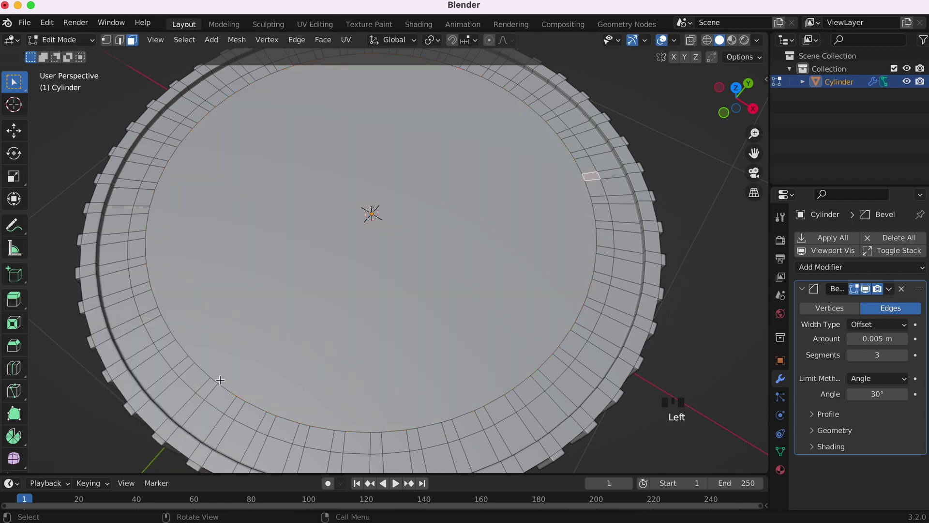
scroll(585, 299, "up", 10)
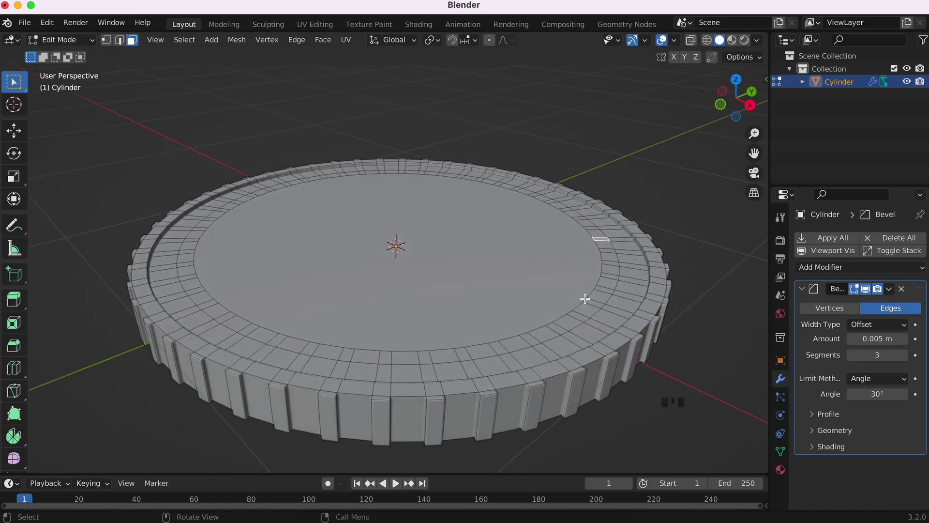
scroll(585, 299, "down", 2)
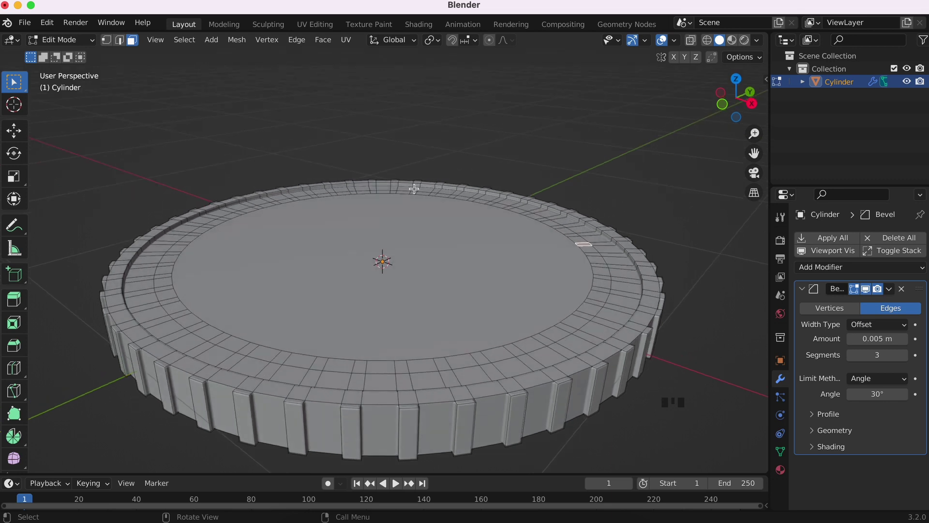
left_click(573, 318, "alt")
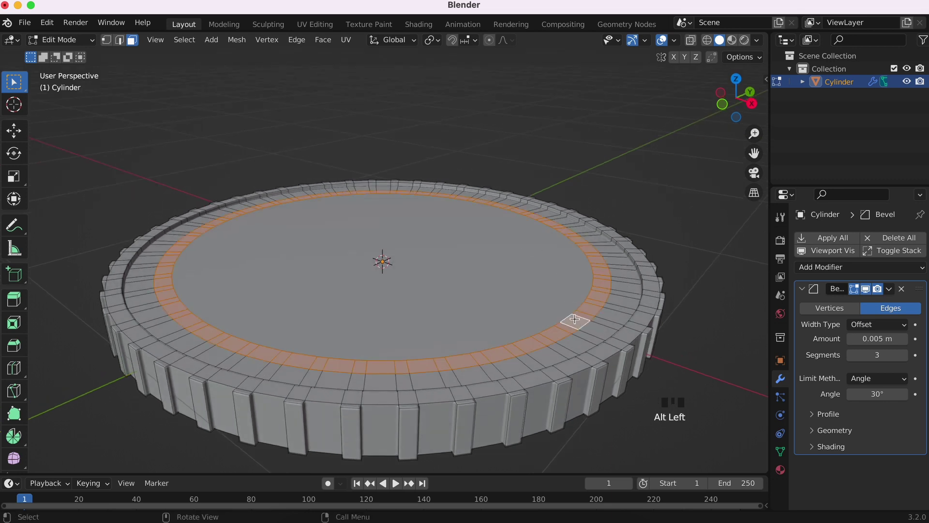
Step: Add the innermost face ring on the coin's underside to the selection and deselect the stray faces running across the rim
scroll(574, 319, "up", 10)
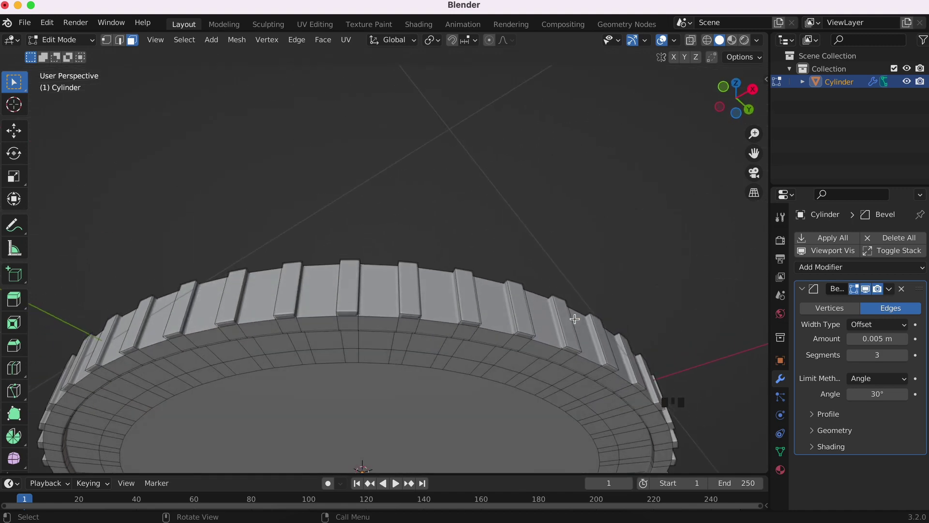
scroll(574, 319, "up", 3)
left_click(501, 379, "alt+shift")
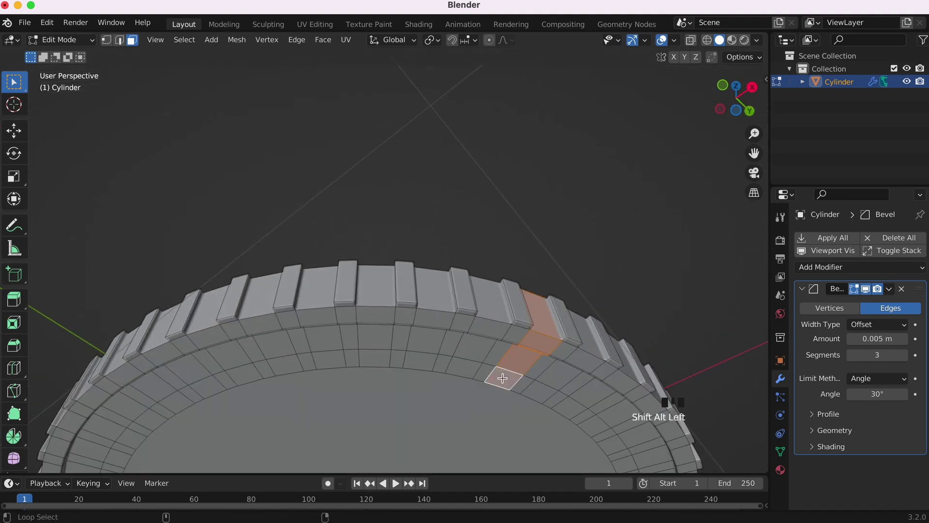
left_click(479, 374, "alt+shift")
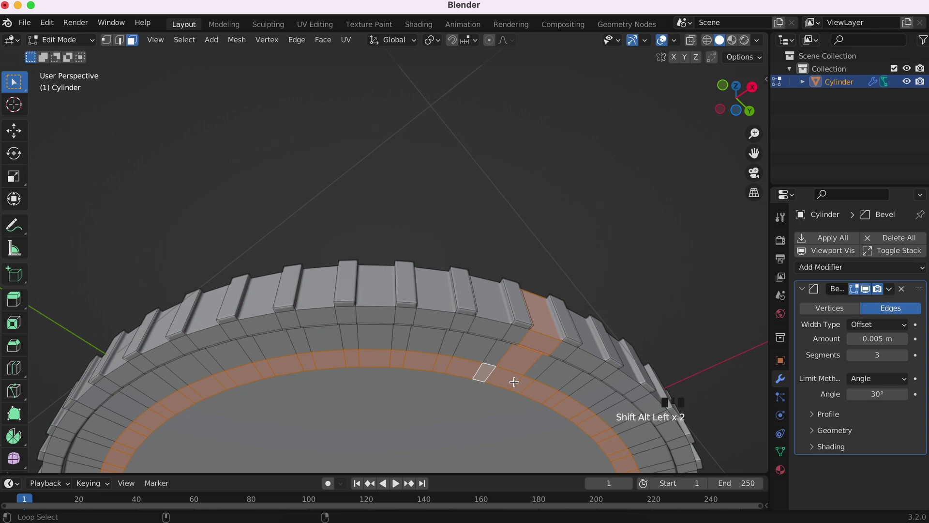
left_click(518, 364, "shift")
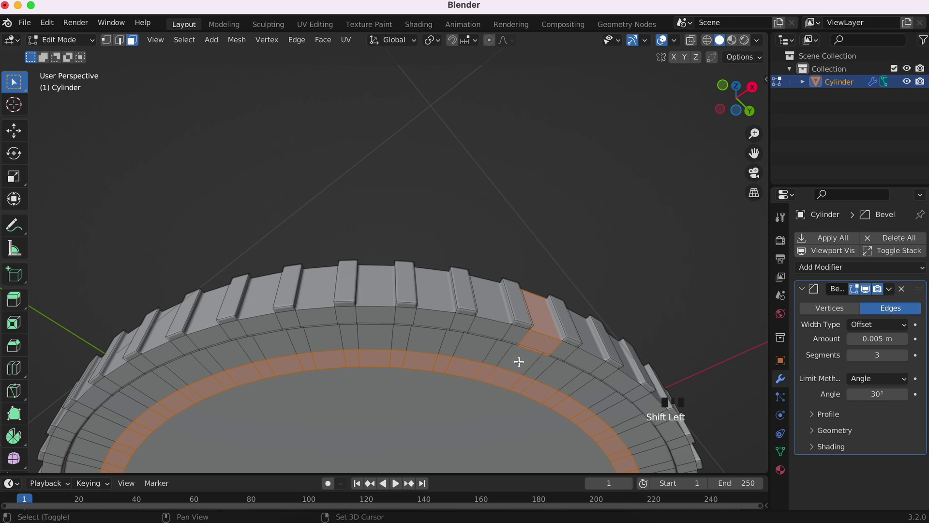
left_click(538, 340, "shift")
left_click(540, 326, "shift")
Step: Extrude the two selected face rings in place, without moving them
scroll(542, 328, "up", 5)
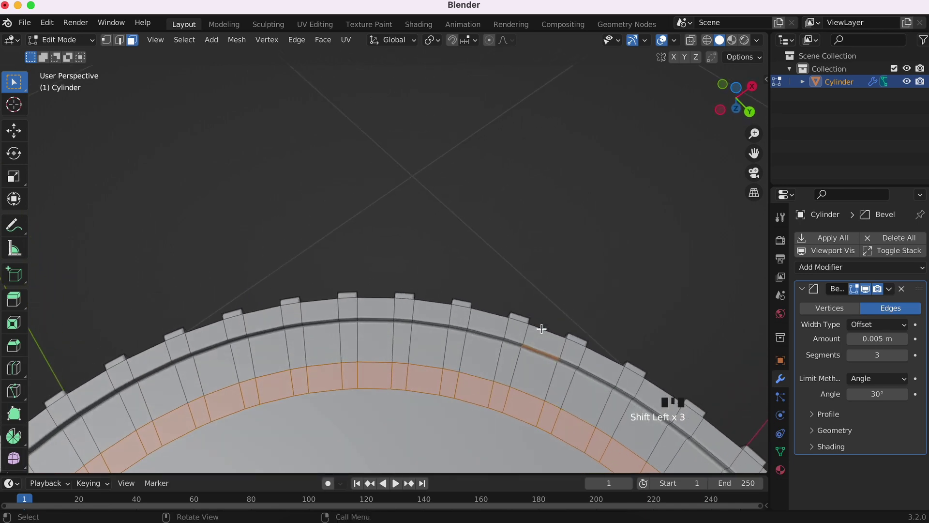
scroll(455, 297, "up", 10)
scroll(455, 297, "down", 4)
scroll(455, 297, "down", 4, "super")
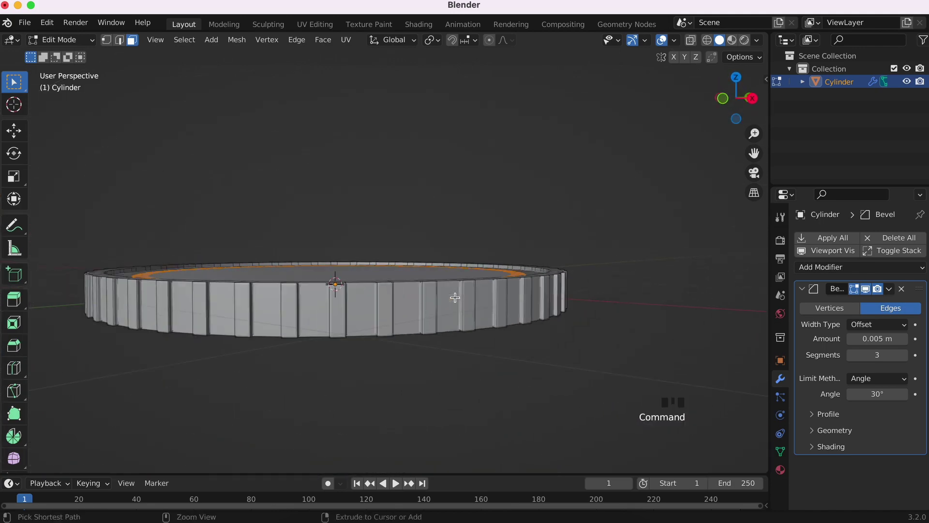
scroll(455, 297, "up", 2, "super")
scroll(455, 297, "up", 5)
scroll(455, 297, "down", 6)
scroll(455, 297, "down", 4, "ctrl")
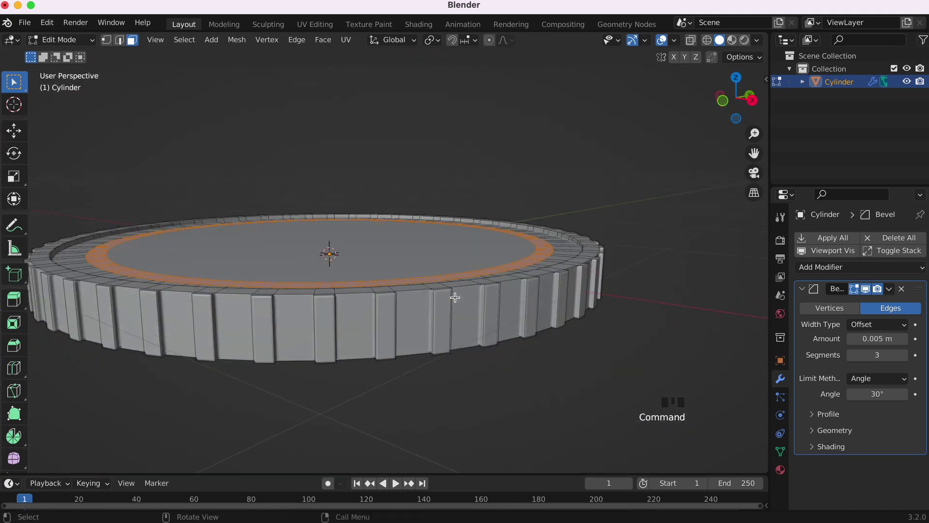
scroll(455, 297, "up", 6)
scroll(454, 297, "up", 3)
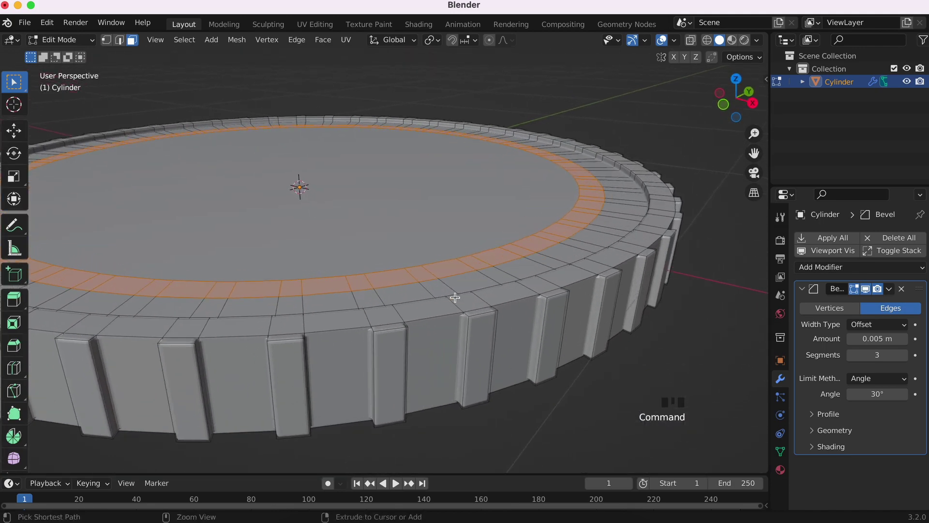
key("e")
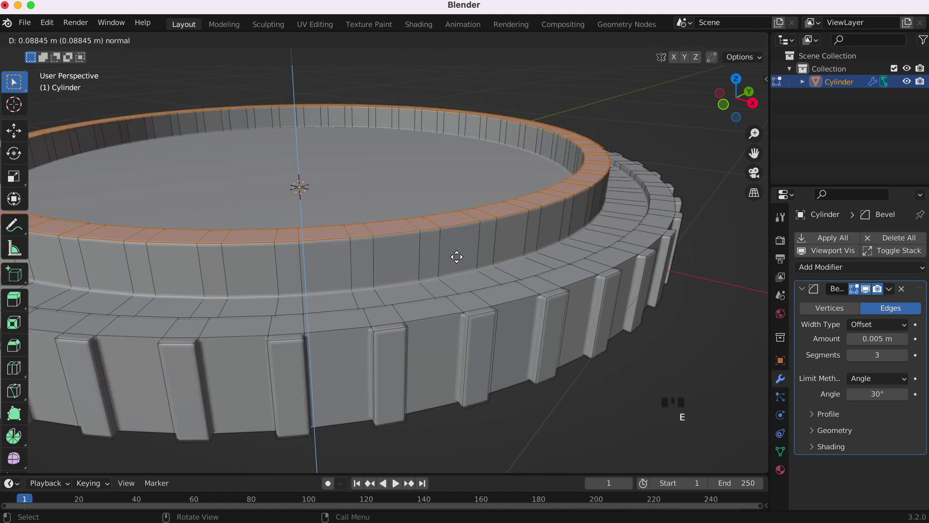
right_click(476, 282)
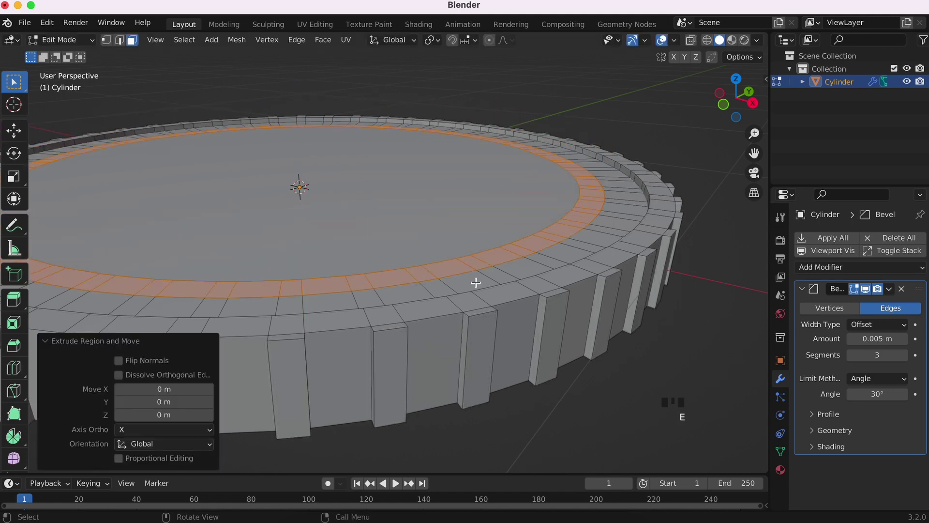
key("g")
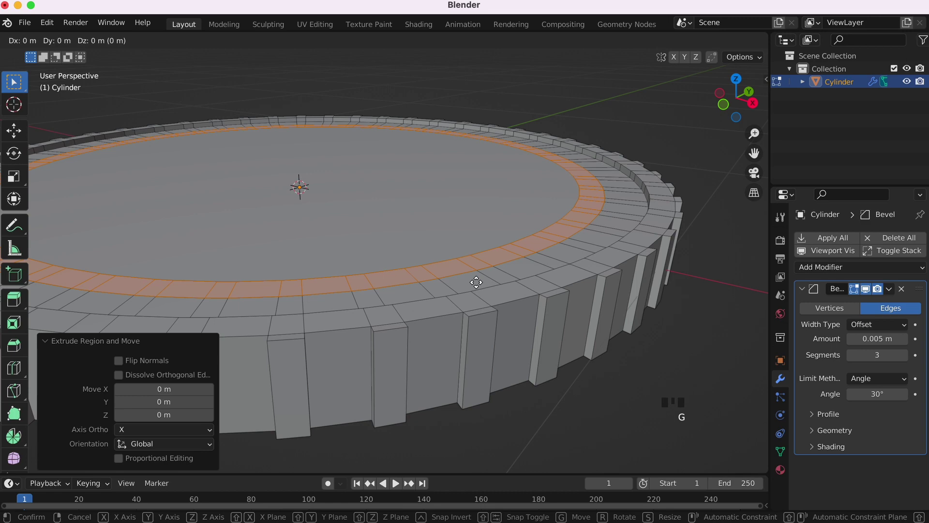
right_click(476, 282)
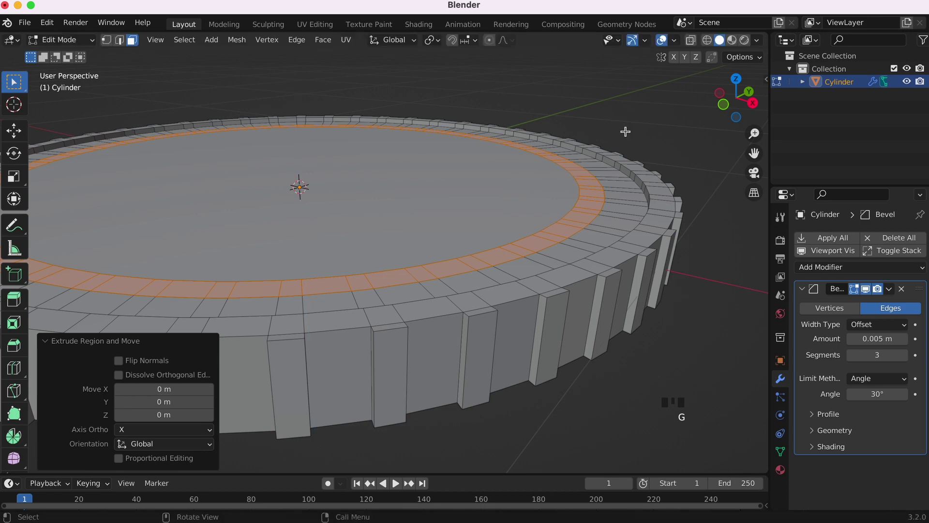
Step: Display the coin in the right orthographic view as a wireframe with X-ray on
left_click(752, 103)
left_click(708, 41)
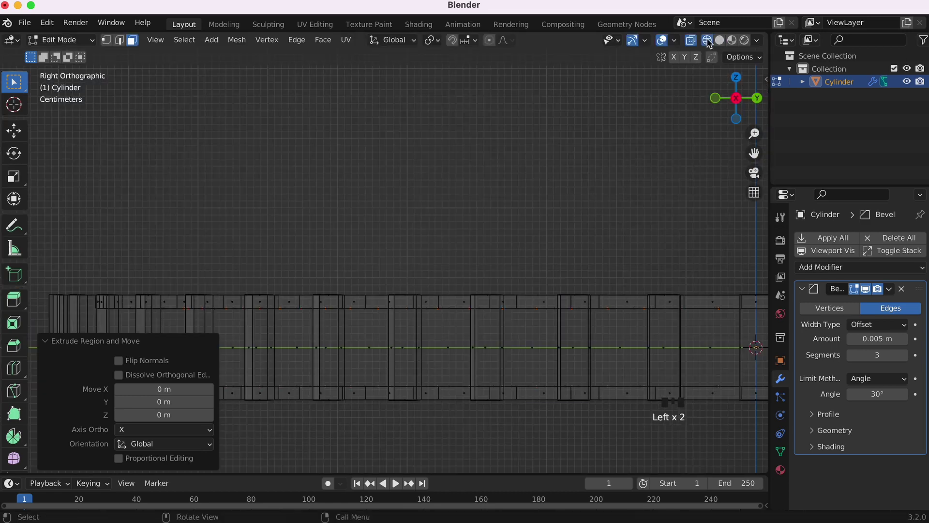
left_click(691, 40)
scroll(560, 230, "right", 5, "shift")
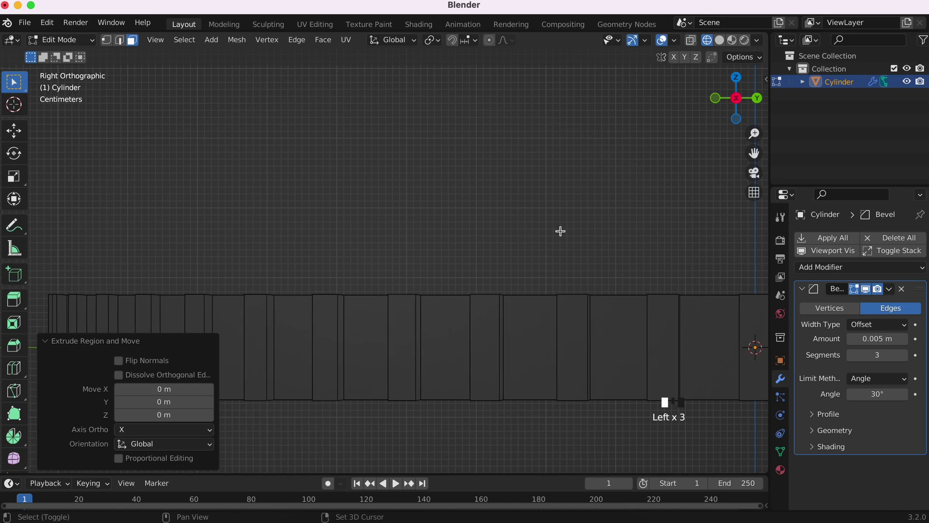
left_click(690, 41)
Step: Scale the extruded face rings along Z by about 1.213 to raise them on both sides of the coin
key("g")
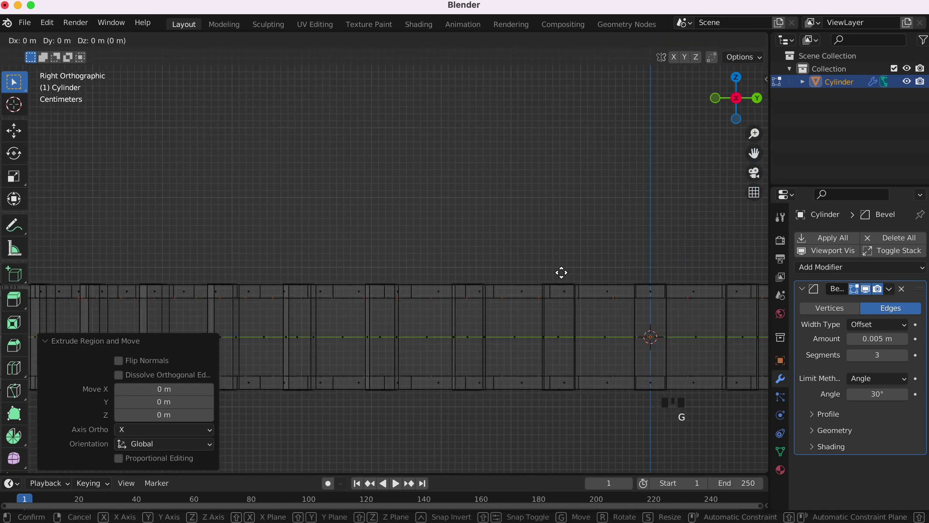
key("z")
key("s")
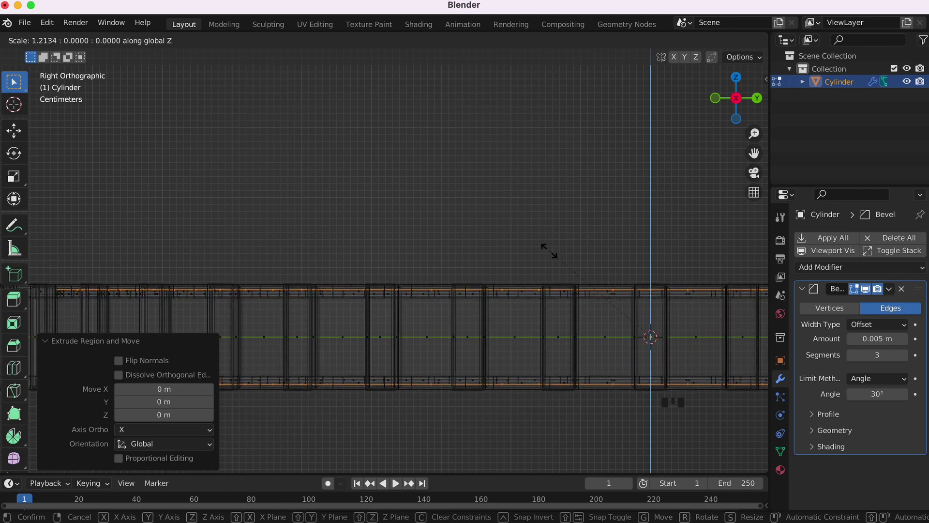
left_click(549, 251)
Step: Return the coin to Object Mode and switch the viewport back to solid shading
middle_click_drag(498, 219, 596, 297)
key("Tab")
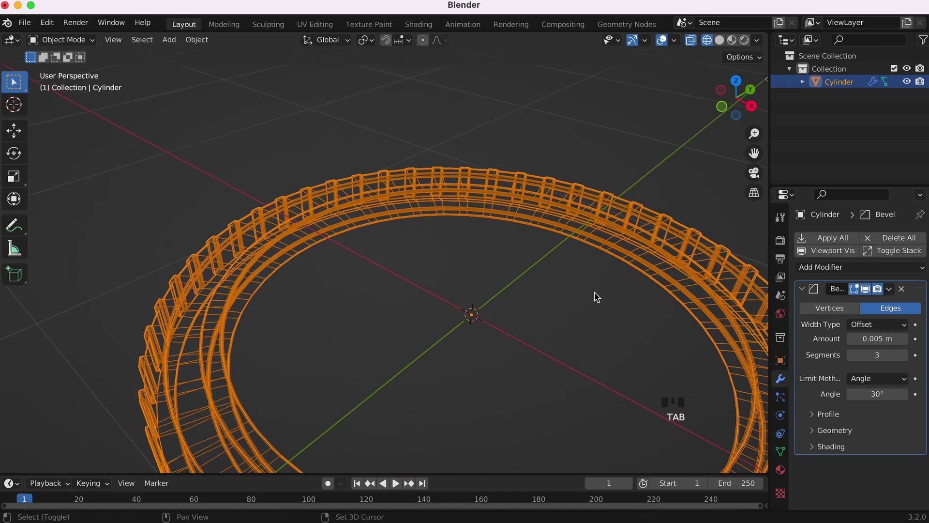
left_click(720, 40)
middle_click_drag(504, 325, 505, 330)
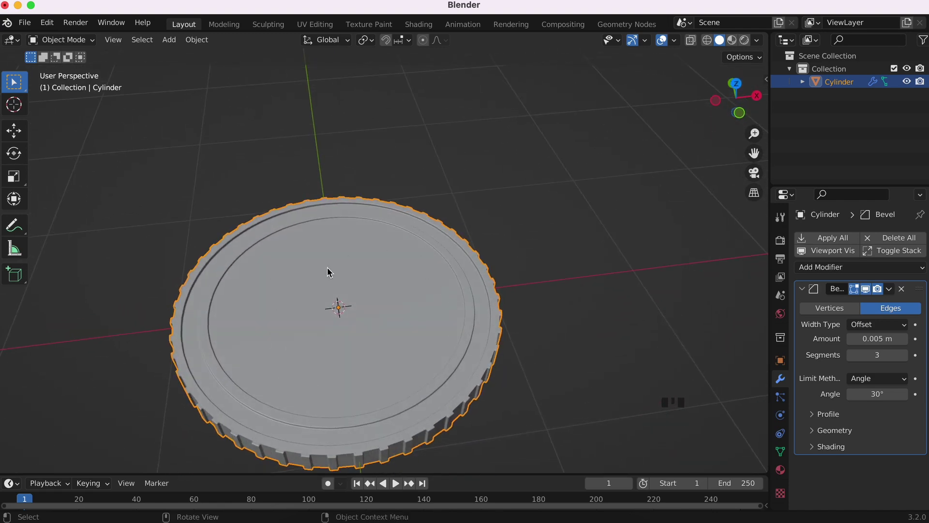
Step: Apply Shade Smooth to the coin
middle_click_drag(328, 296, 369, 315, "shift")
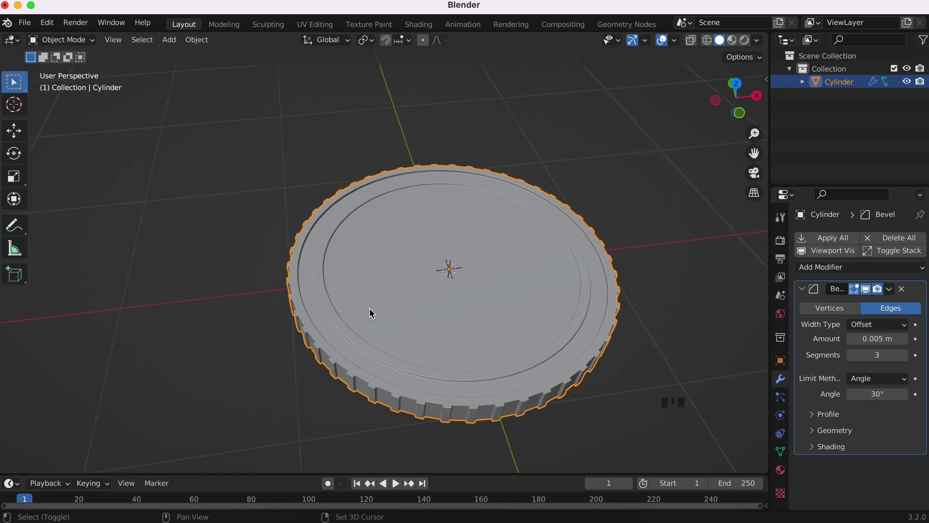
middle_click_drag(482, 310, 420, 248, "shift")
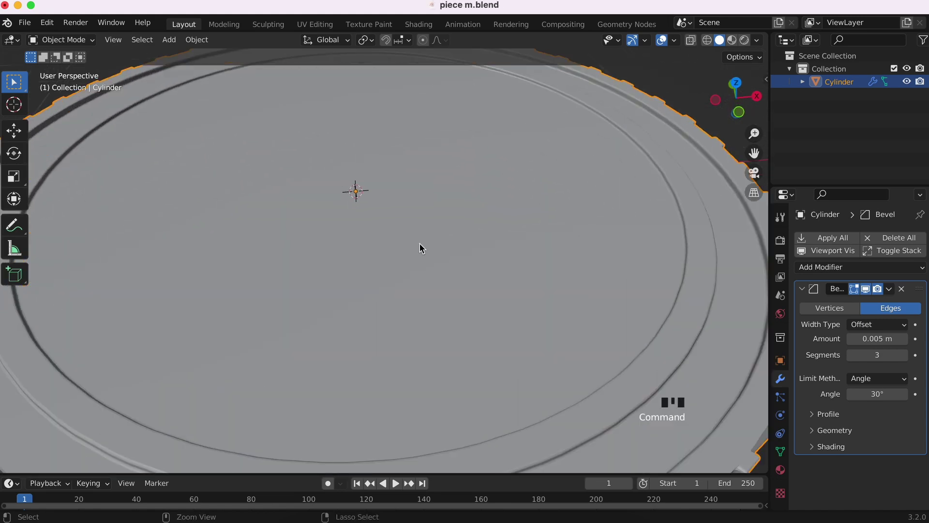
scroll(420, 247, "up", 5, "super")
scroll(420, 248, "down", 10)
scroll(419, 248, "up", 4)
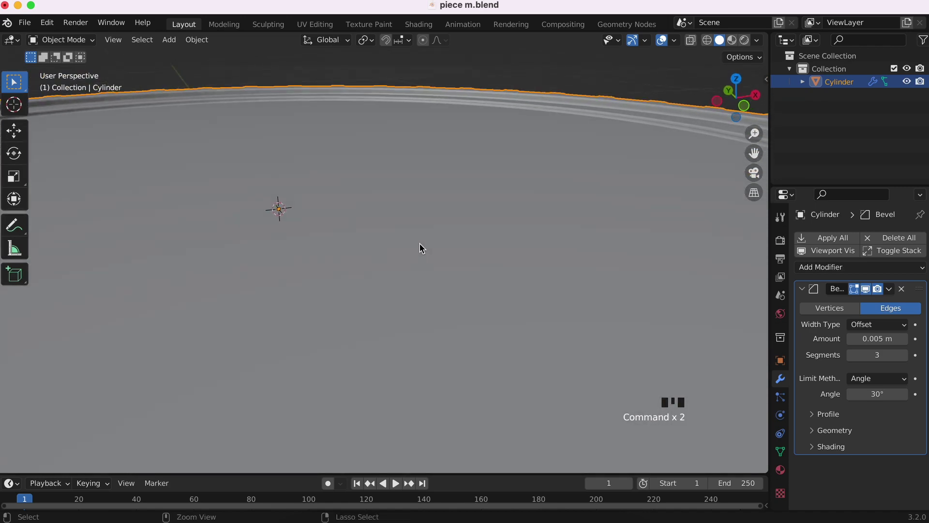
scroll(419, 243, "down", 10, "super")
scroll(419, 244, "up", 5, "super")
scroll(420, 244, "down", 2, "super")
scroll(419, 243, "down", 4, "shift")
scroll(448, 283, "up", 5, "super")
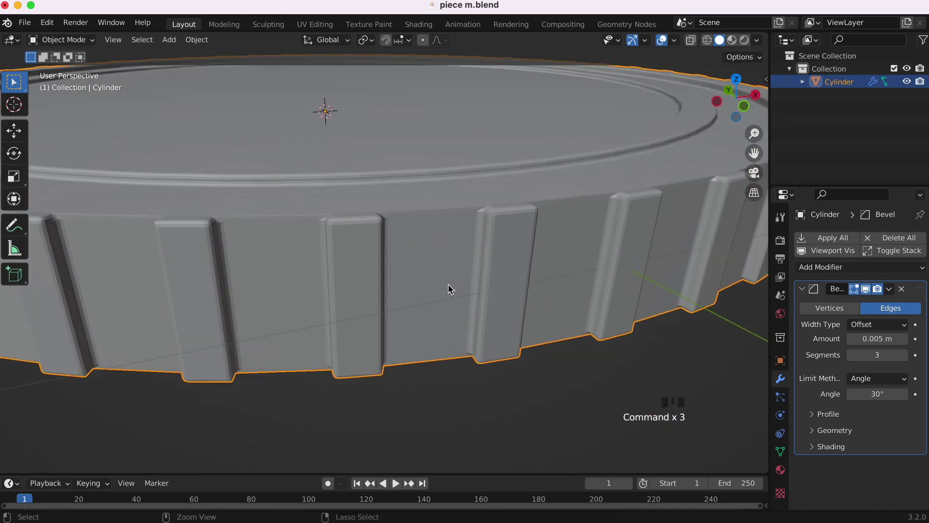
scroll(448, 286, "up", 4, "super")
right_click(513, 239)
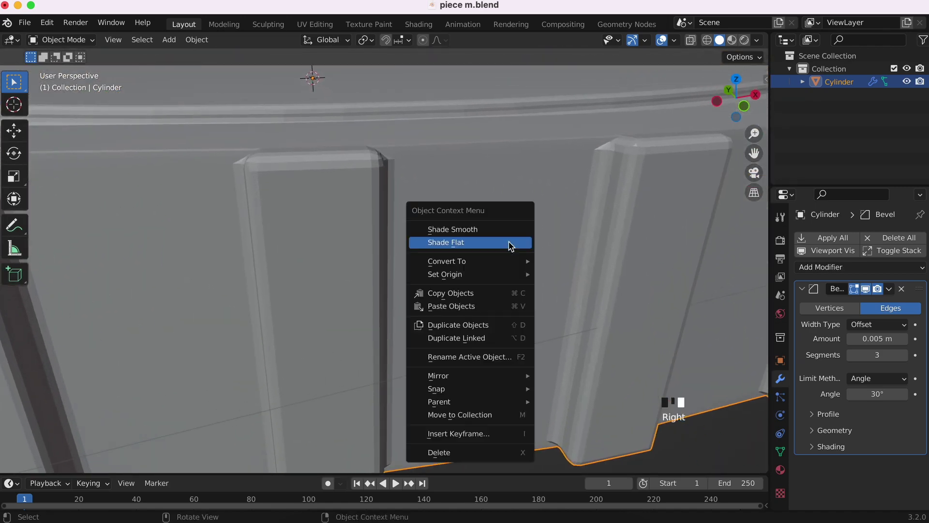
left_click(455, 229)
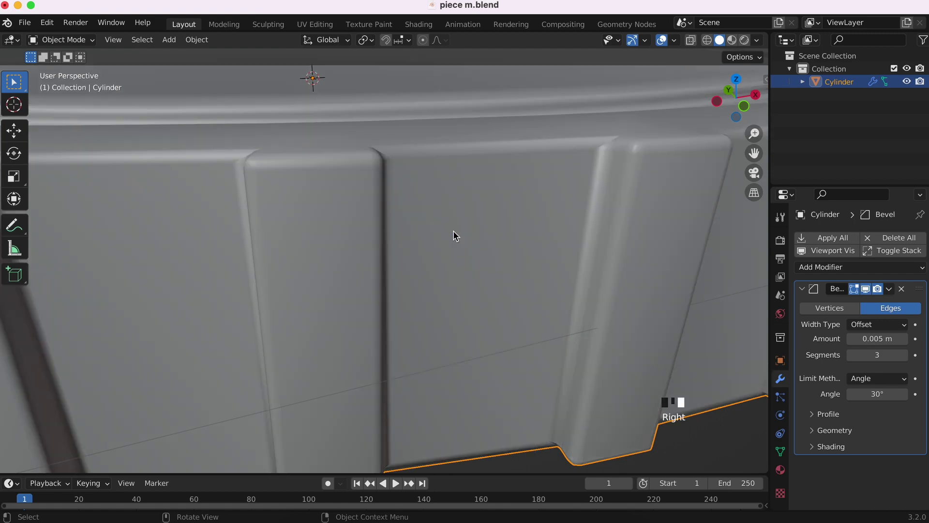
Step: Add a Subdivision Surface modifier to the coin after the Bevel modifier
scroll(530, 245, "right", 10)
scroll(529, 242, "right", 10)
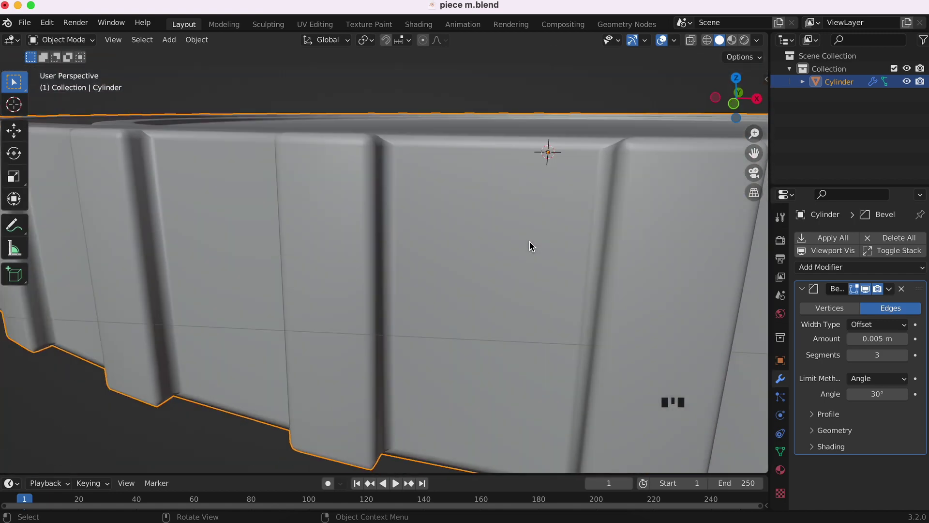
scroll(530, 242, "left", 10)
scroll(530, 242, "right", 3)
scroll(531, 244, "right", 3)
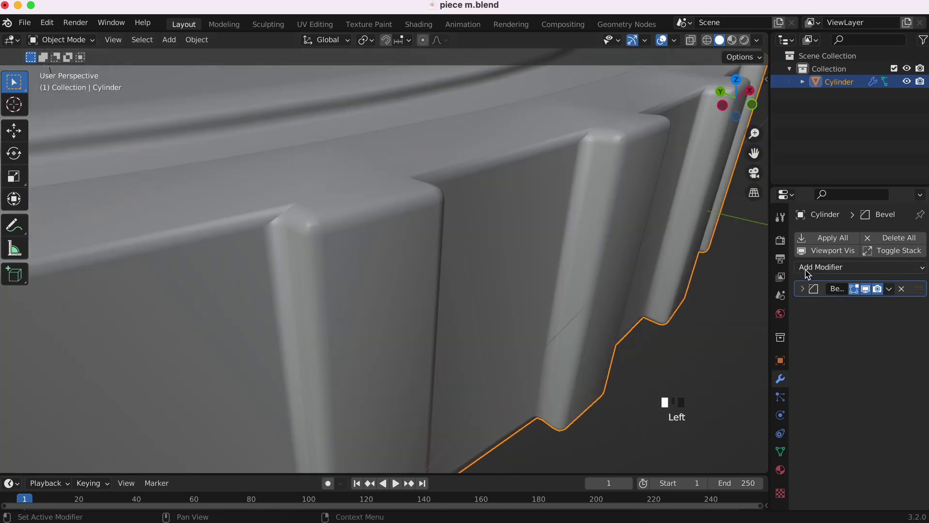
left_click(806, 267)
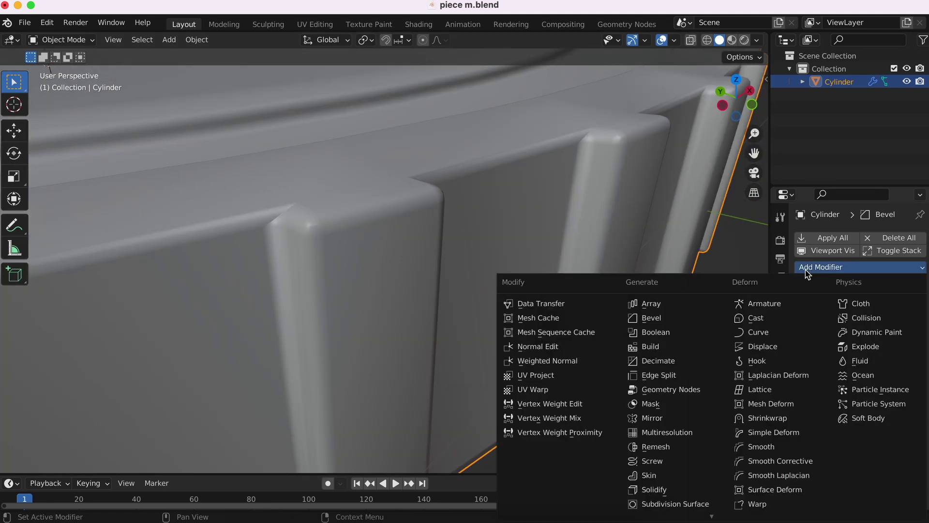
left_click(693, 503)
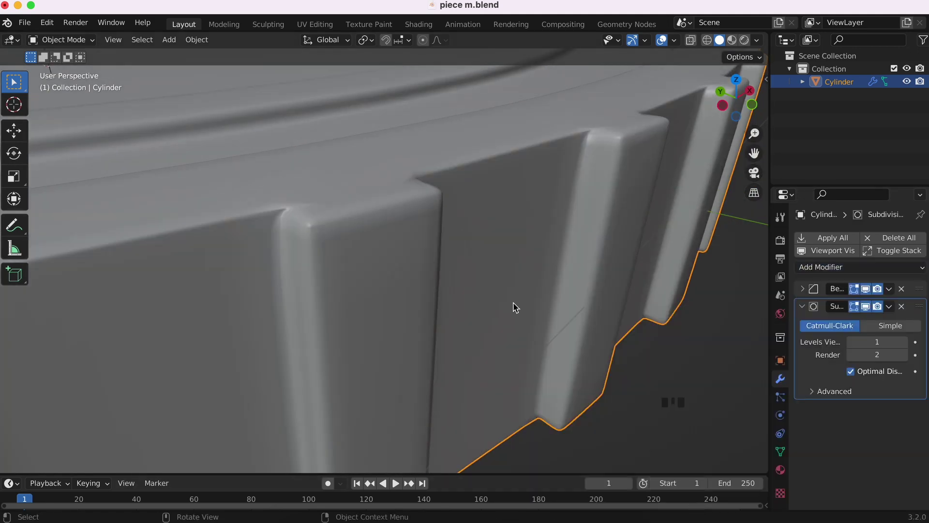
Step: Try a viewport subdivision level of 2 on the coin, then set it back to 1
scroll(513, 302, "right", 5)
scroll(512, 302, "left", 5)
left_click(903, 343)
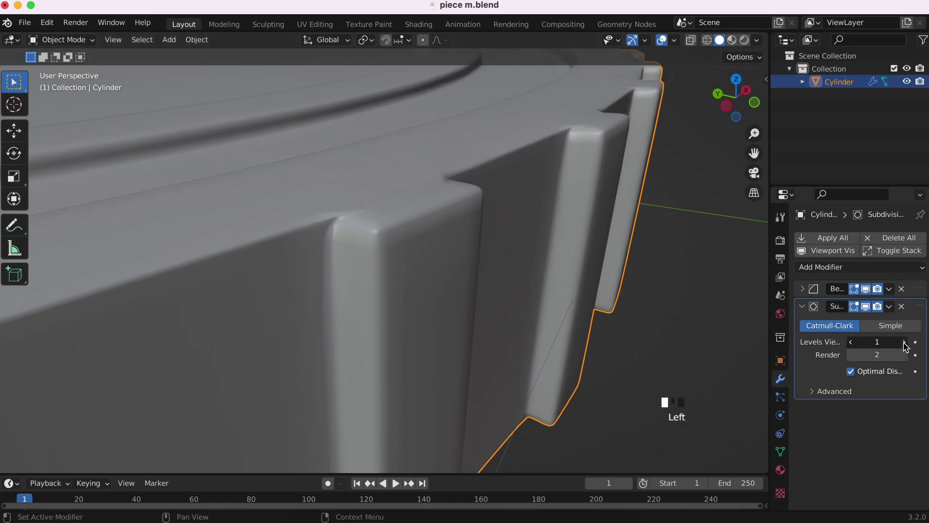
scroll(519, 253, "down", 5, "super")
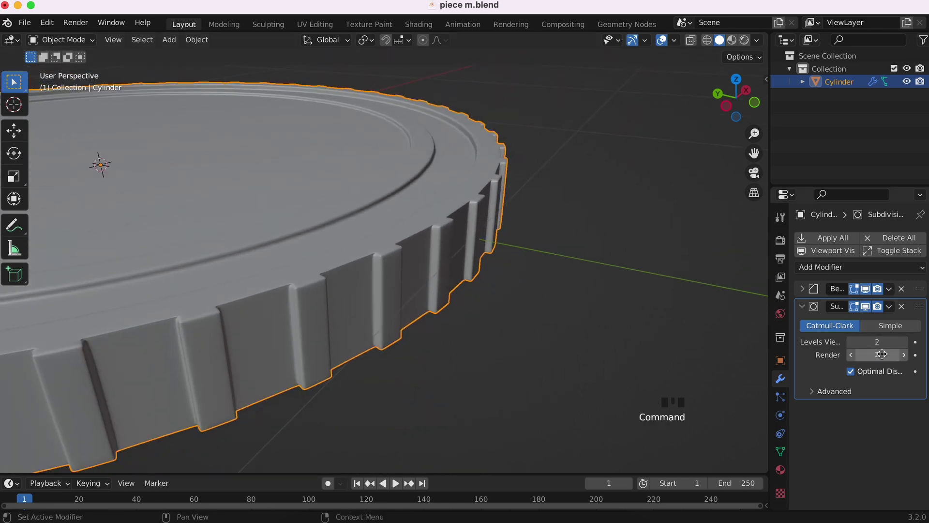
left_click(850, 342)
scroll(508, 291, "up", 5, "super")
scroll(508, 266, "down", 5, "super")
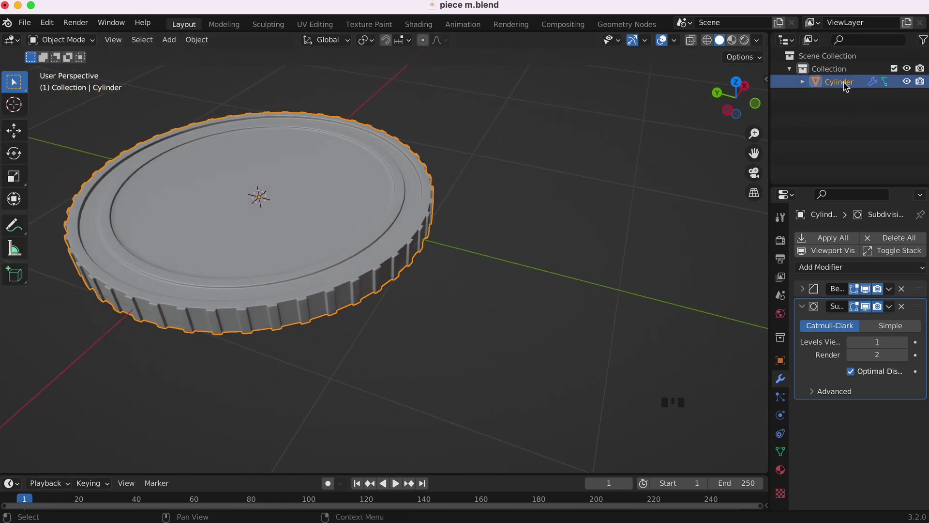
Step: Rename the coin's Cylinder object to PIECE
double_click(843, 82)
type("PI")
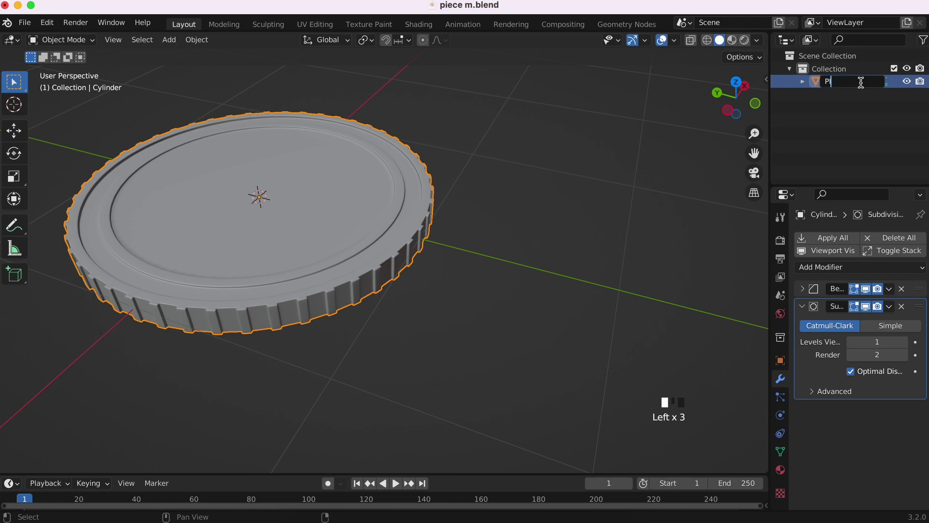
type("ECE")
key("Return")
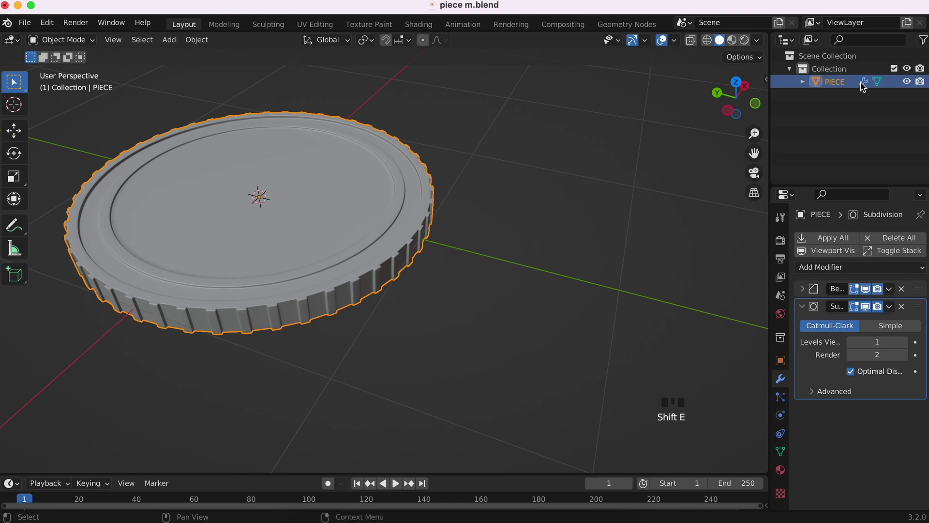
Step: Enter Edit Mode with face selection and select the large flat centre faces on both sides of the coin
scroll(353, 224, "right", 10)
scroll(463, 294, "up", 10, "super")
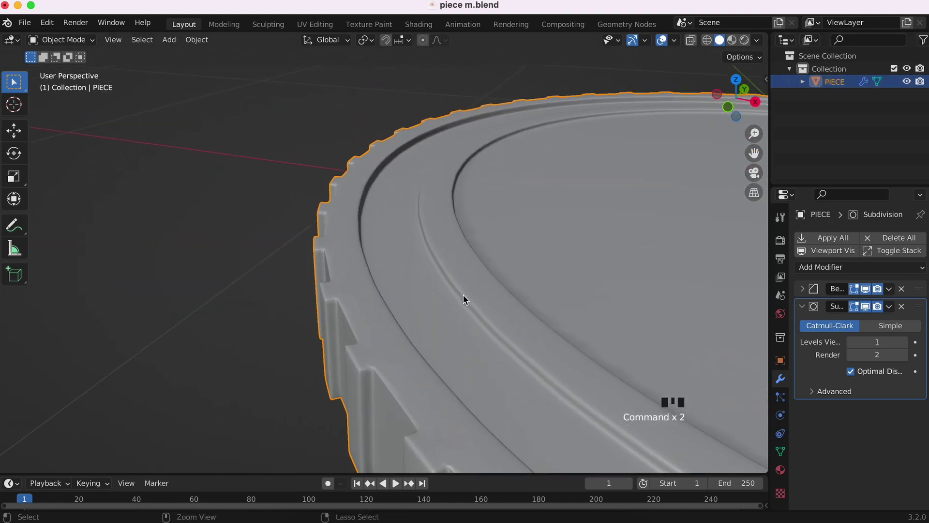
scroll(463, 295, "up", 10, "super")
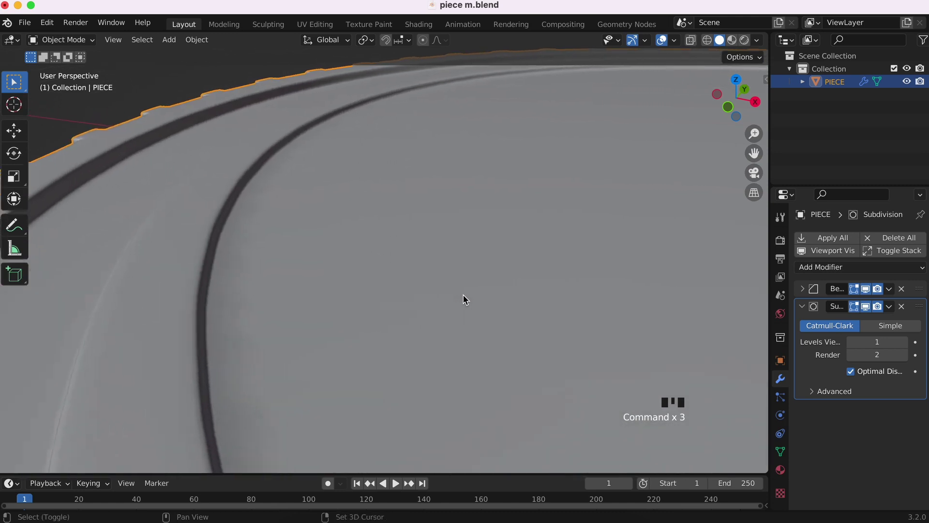
scroll(188, 311, "down", 8, "super")
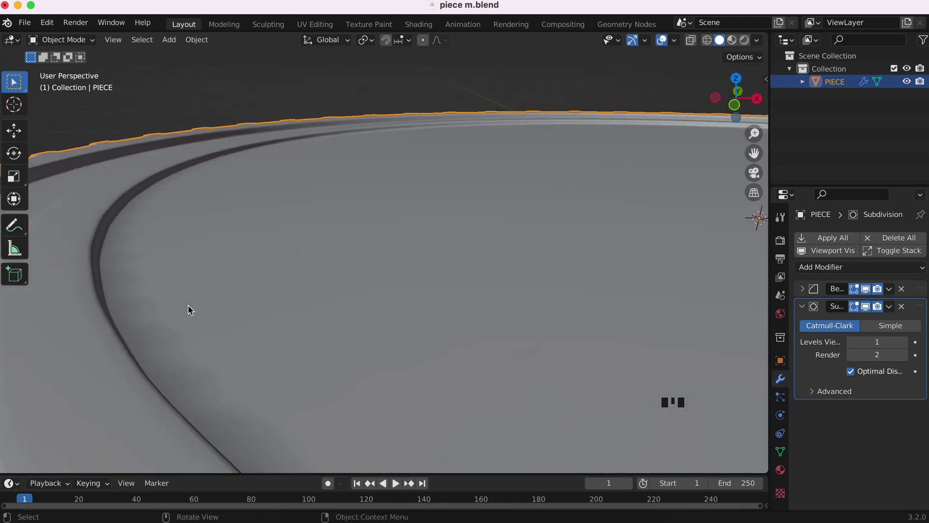
key("Tab")
left_click(132, 41)
left_click(427, 259)
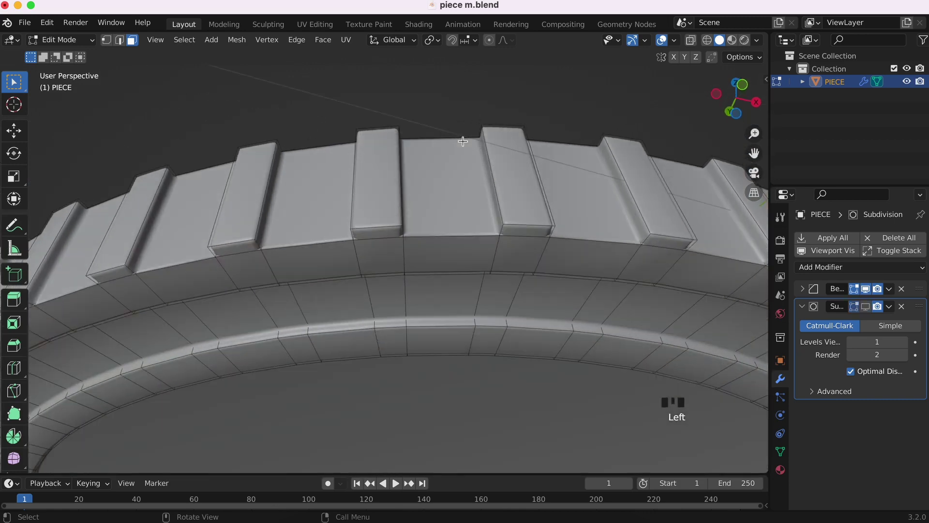
scroll(460, 141, "up", 4)
left_click(465, 387, "shift")
scroll(465, 387, "down", 10, "super")
scroll(436, 196, "up", 4)
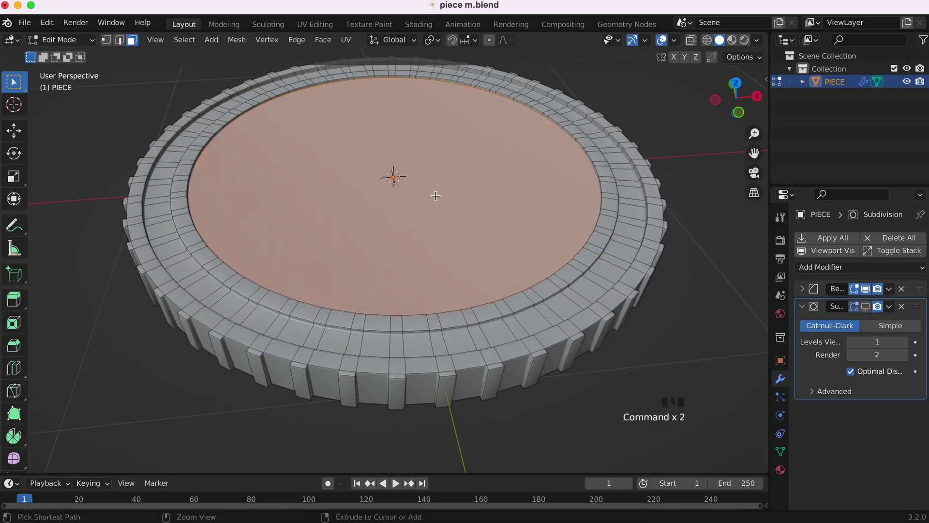
Step: Inset both centre faces three times, the first two by about 0.042 m and 0.104 m, and return to Object Mode
key("i")
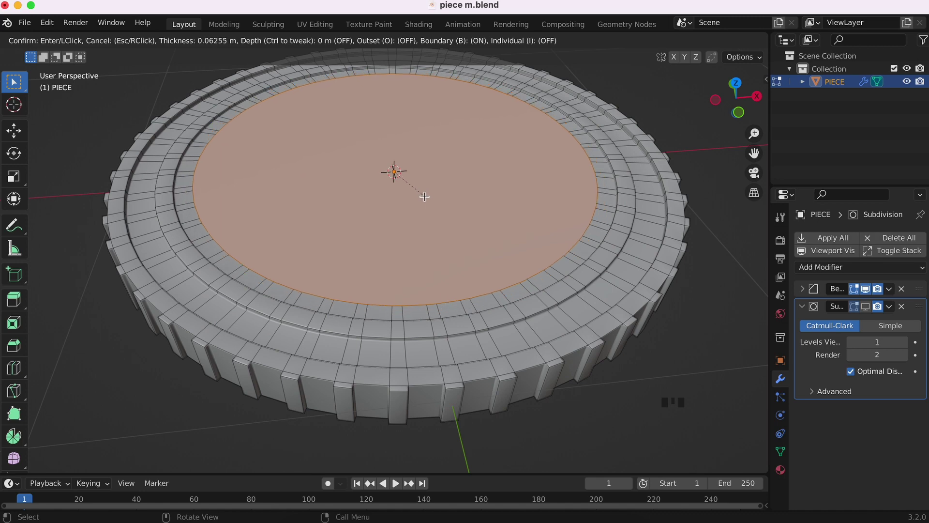
left_click(427, 198)
key("i")
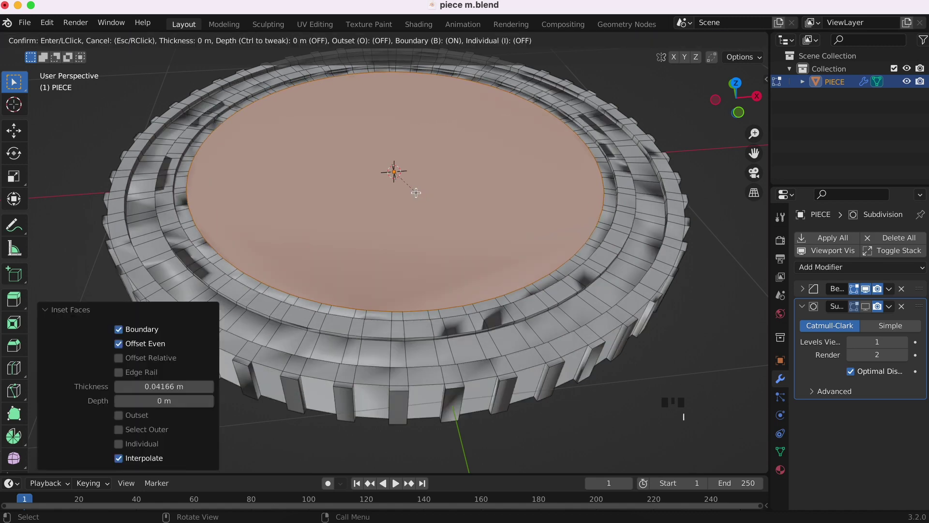
left_click(398, 187)
key("i")
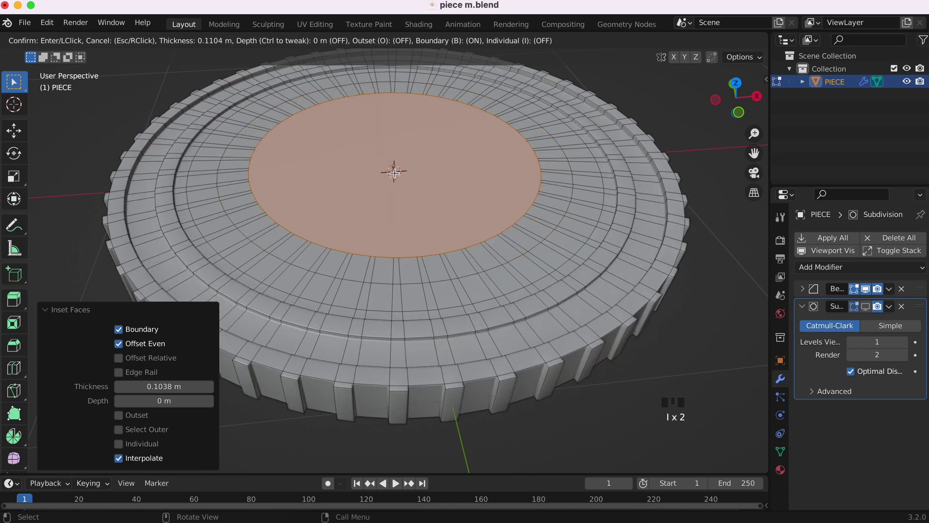
left_click(497, 237)
key("Tab")
Step: Turn off the Subdivision modifier's viewport display and inspect the coin's face without it
scroll(642, 322, "down", 4)
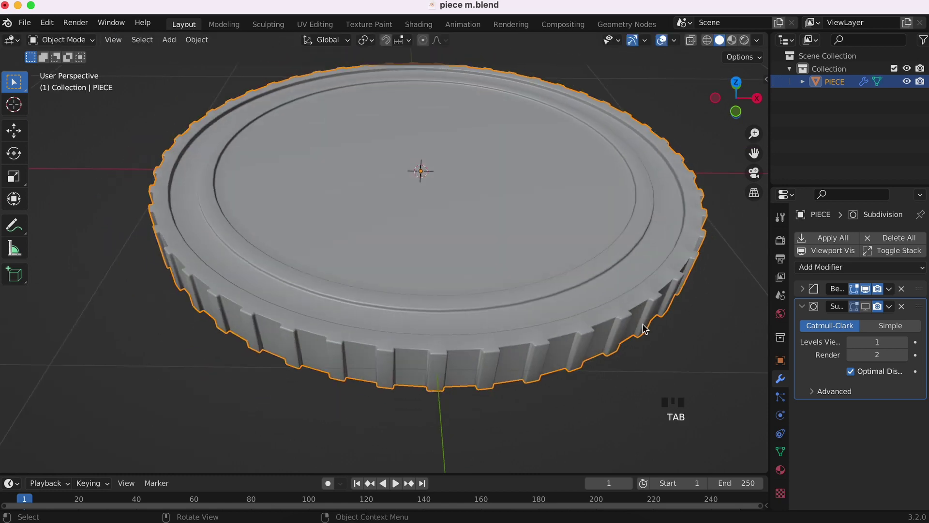
scroll(632, 215, "down", 6)
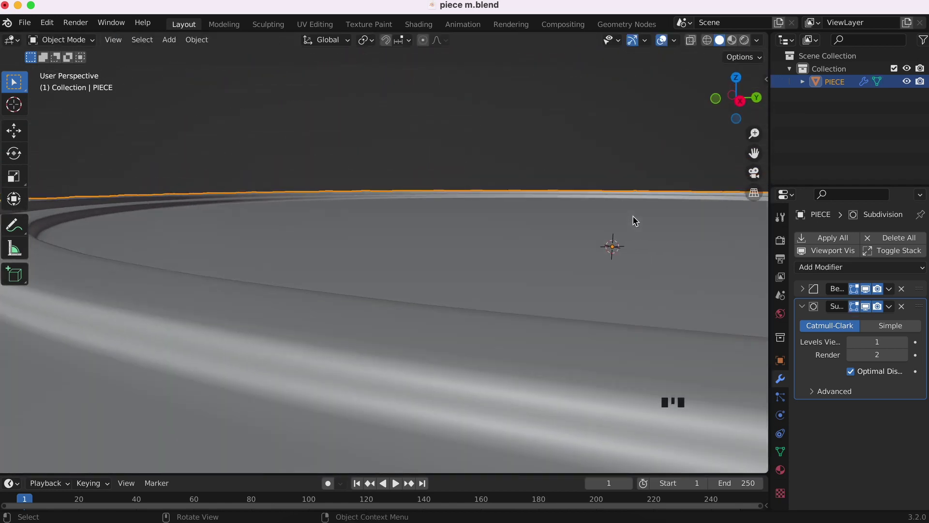
scroll(632, 216, "up", 4)
scroll(632, 215, "down", 3)
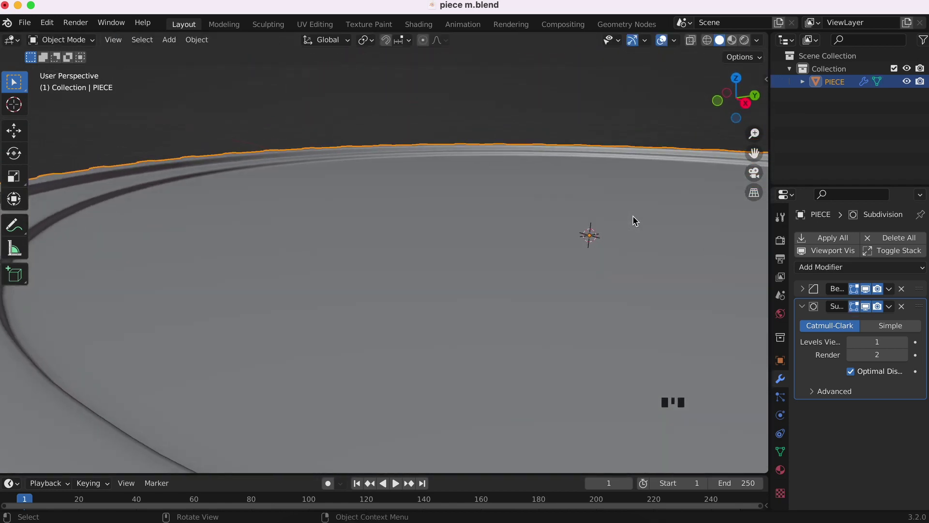
scroll(632, 216, "up", 8)
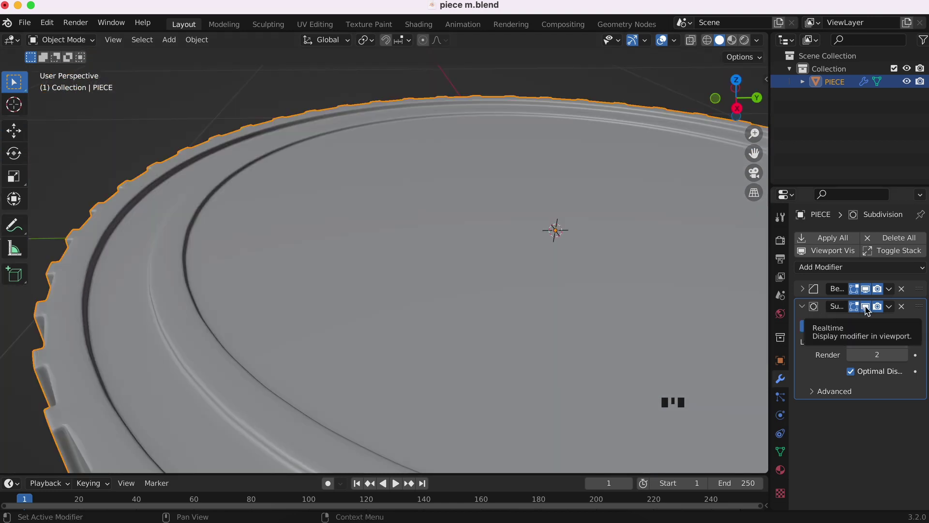
left_click(866, 307)
scroll(433, 323, "right", 5)
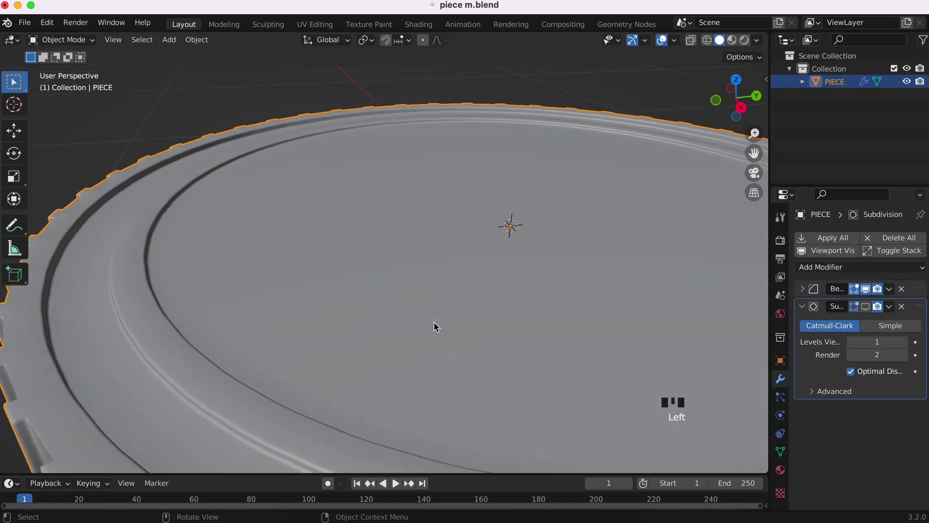
scroll(433, 322, "left", 5)
scroll(433, 323, "down", 3)
scroll(433, 322, "up", 5)
scroll(434, 322, "up", 5)
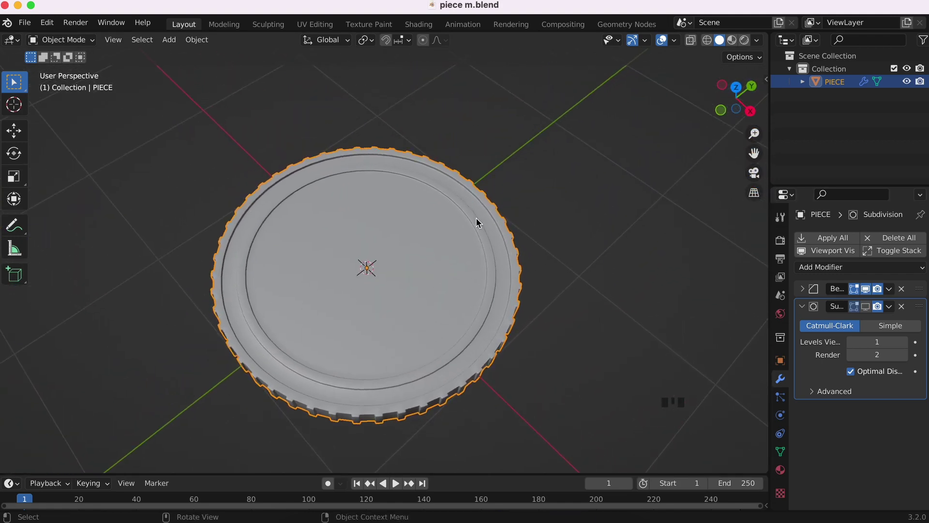
Step: Hide the coin and add a text object at the world origin
key("h")
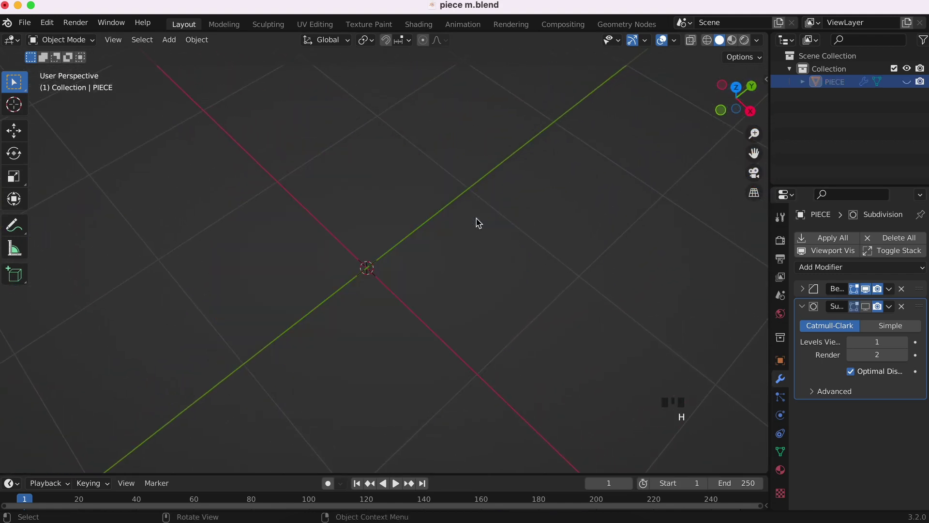
left_click(907, 83)
left_click(906, 82)
scroll(372, 315, "down", 5)
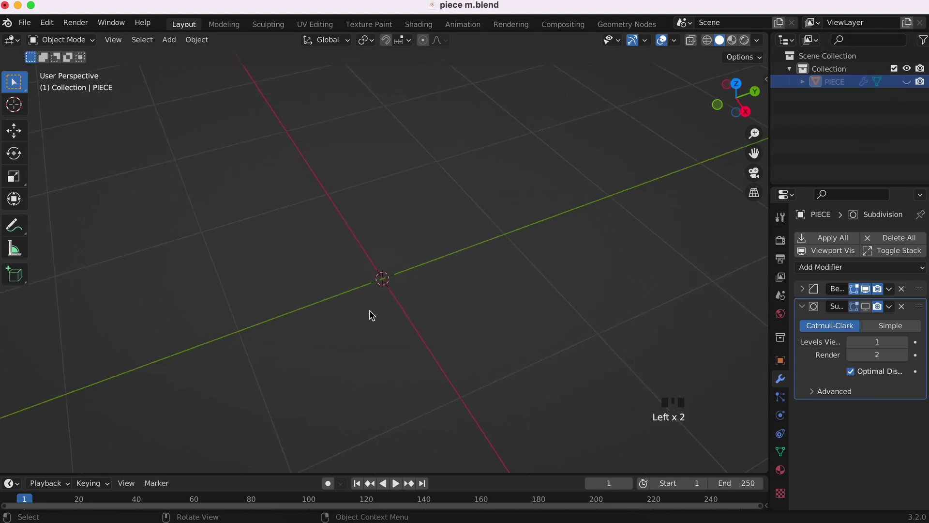
key("shift+a")
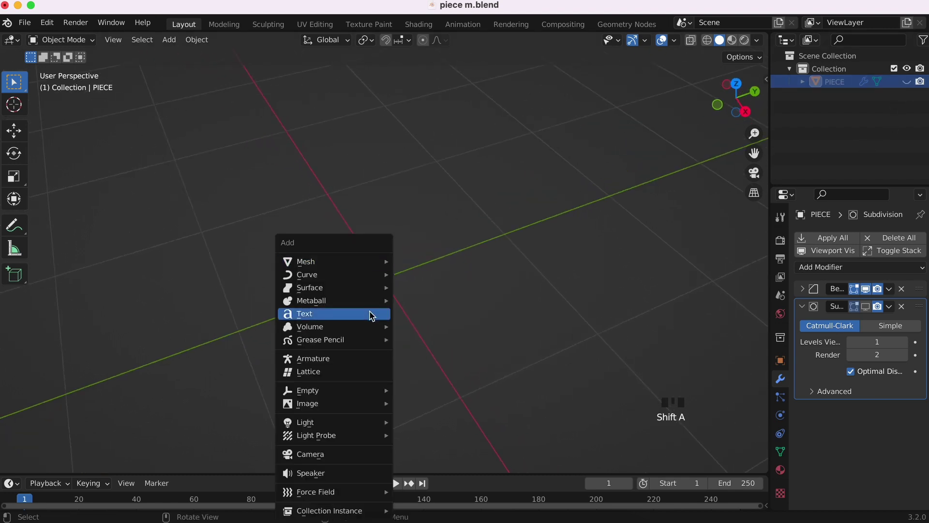
left_click(370, 315)
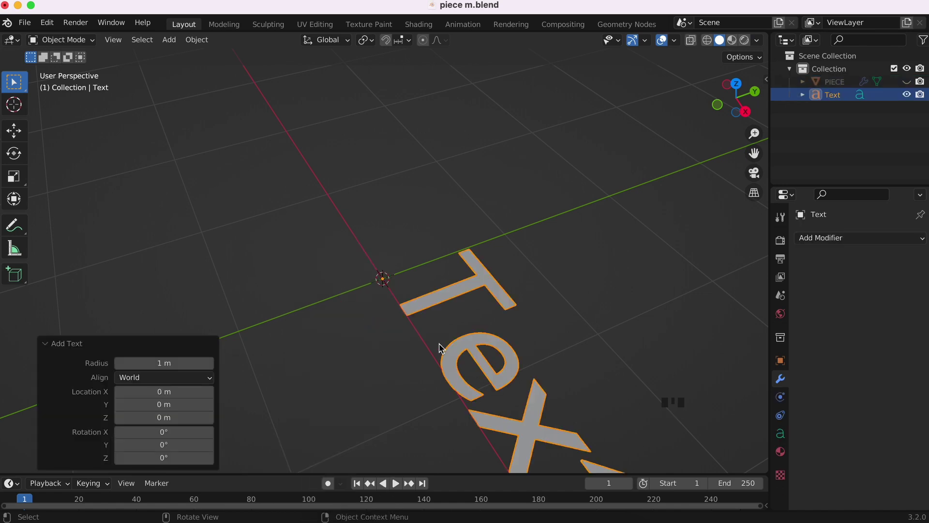
Step: Check the lettering on the gold coin reference image piece rendu 1.png, then return to Blender
scroll(440, 348, "left", 8)
left_click(552, 521)
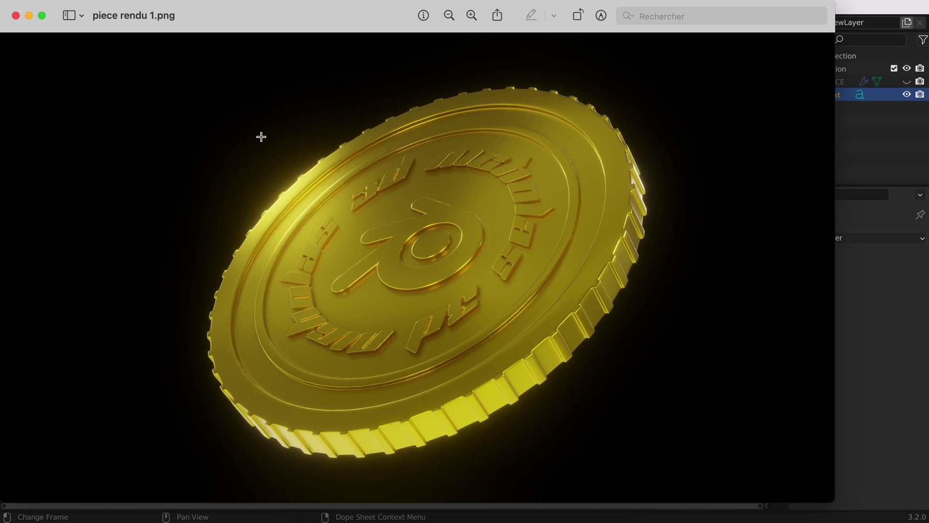
left_click(29, 19)
left_click(576, 361)
Step: Replace the text object's default wording with the creator's first name in lowercase followed by "3D"
scroll(576, 362, "right", 4, "shift")
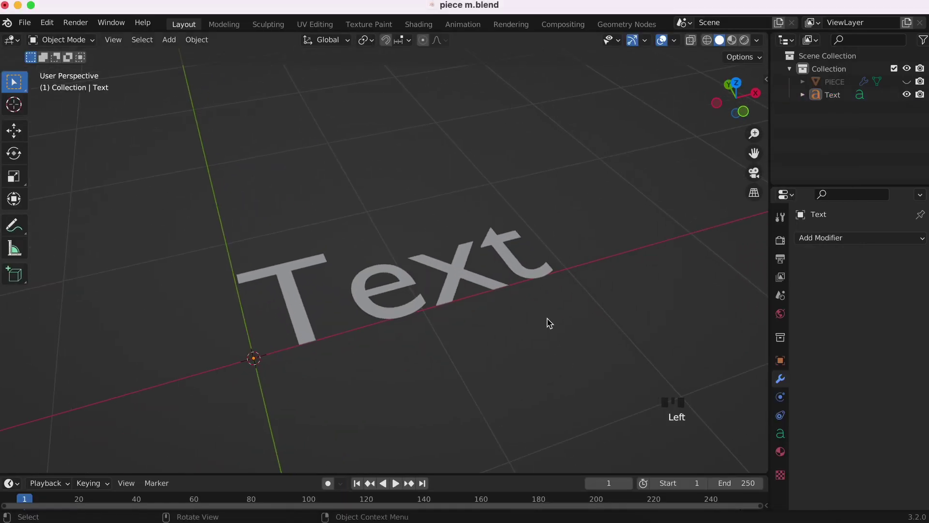
left_click(462, 283)
key("Tab")
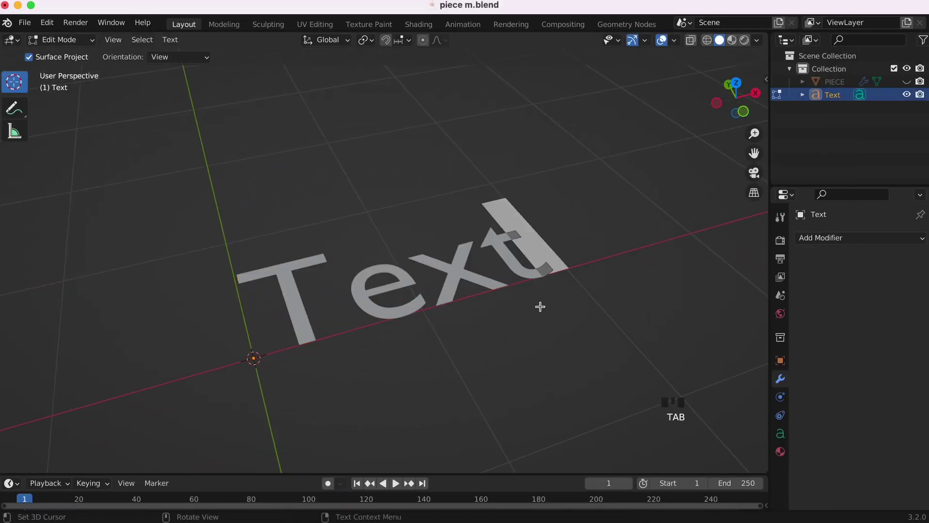
key("BackSpace")
key("BackSpace")
key("BackSpace")
key("BackSpace")
key("BackSpace")
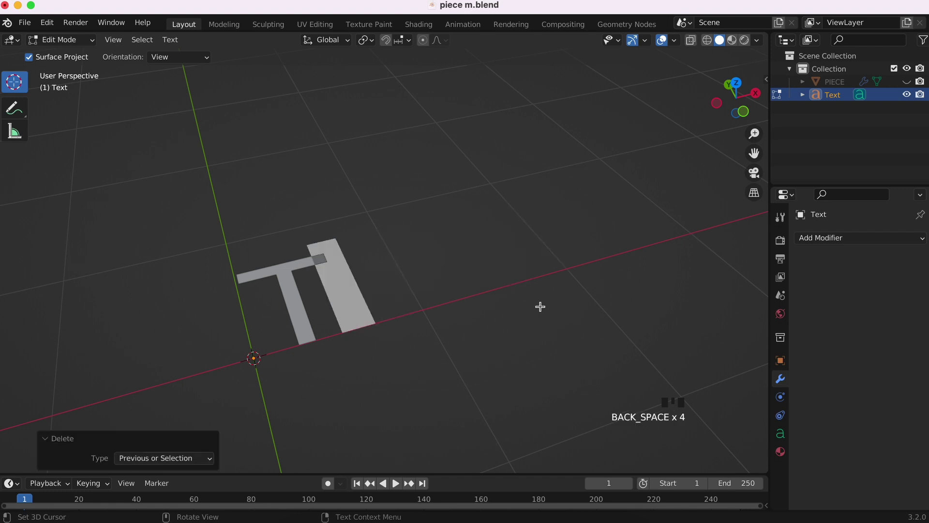
type("nichola")
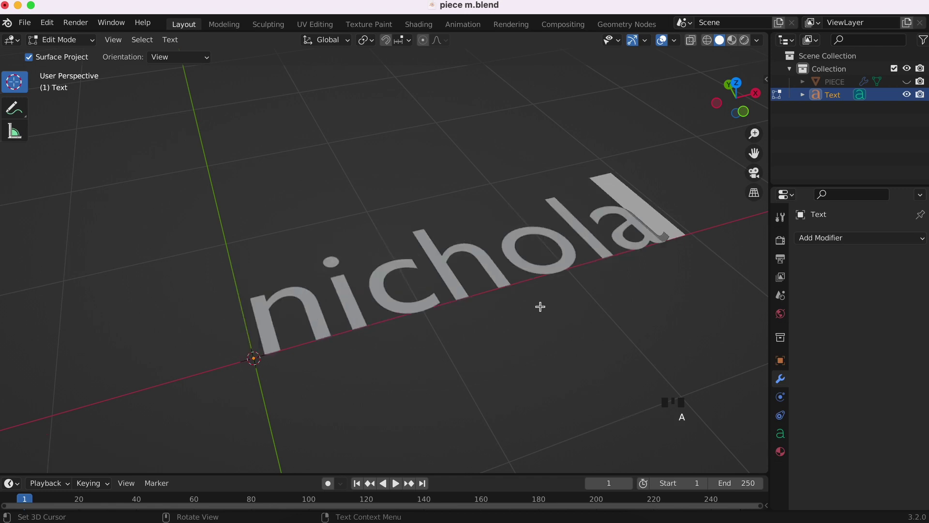
type("s 3D")
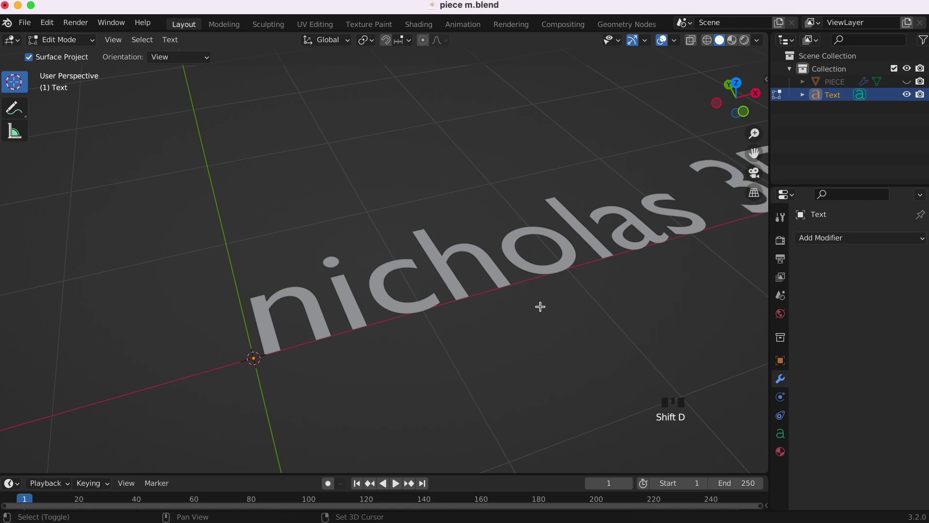
scroll(540, 306, "up", 3)
scroll(540, 306, "down", 5, "super")
scroll(540, 307, "right", 5, "shift")
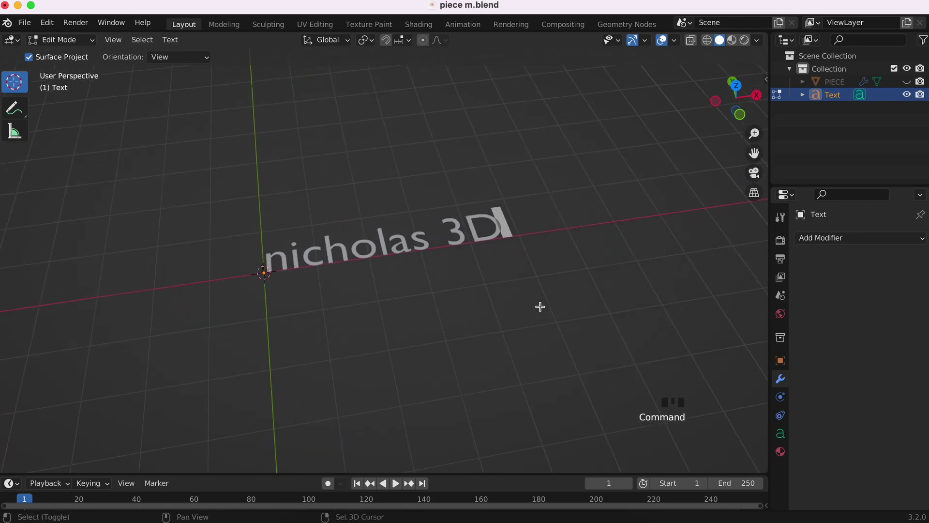
Step: Check the gold coin reference image, then repeat the creator's first name and "3D" in the text object, separating both copies with a space
left_click(553, 520)
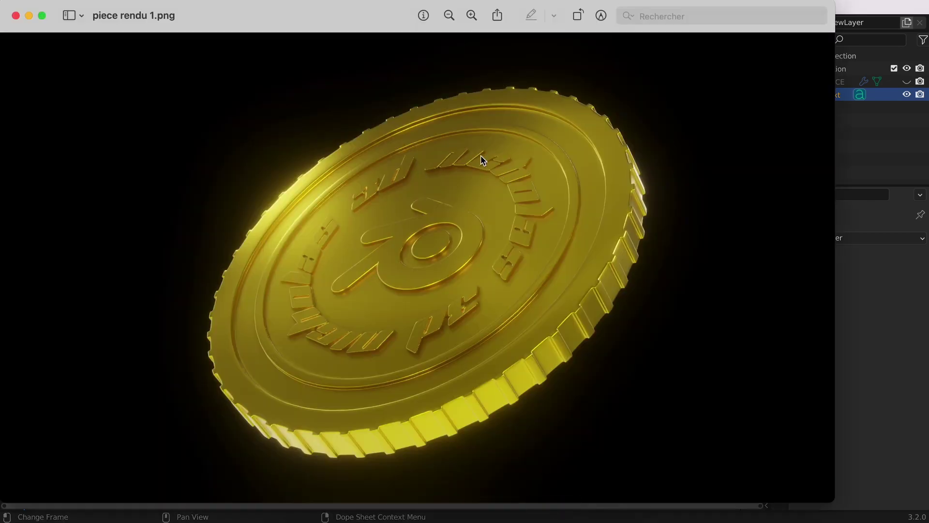
left_click(29, 16)
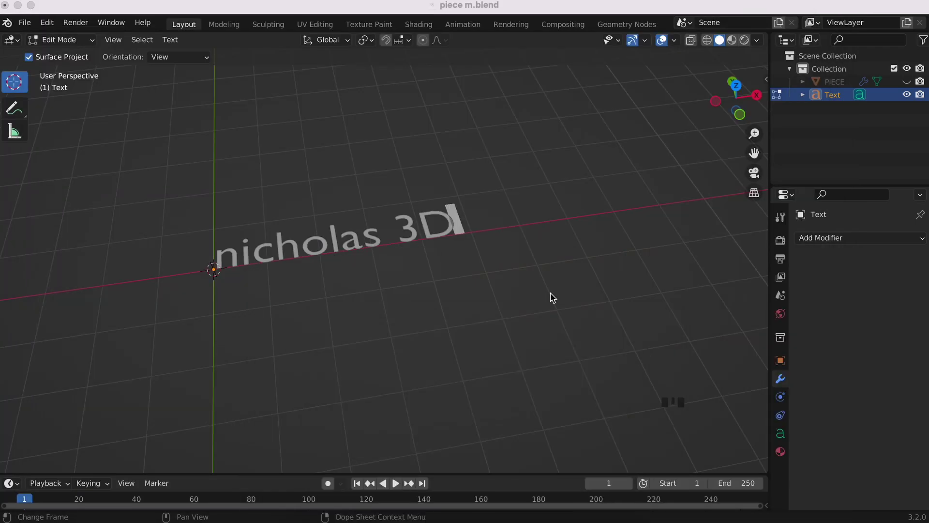
left_click(409, 207)
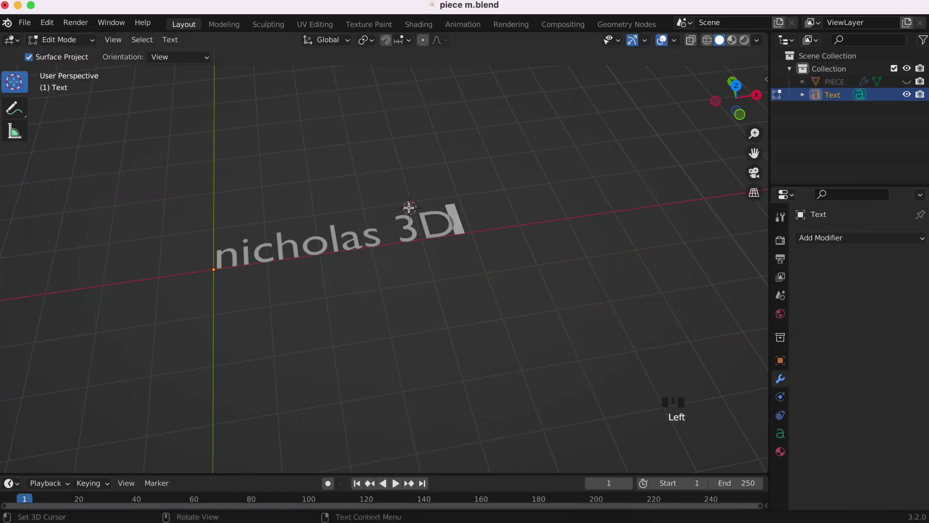
type("nicholas 3D")
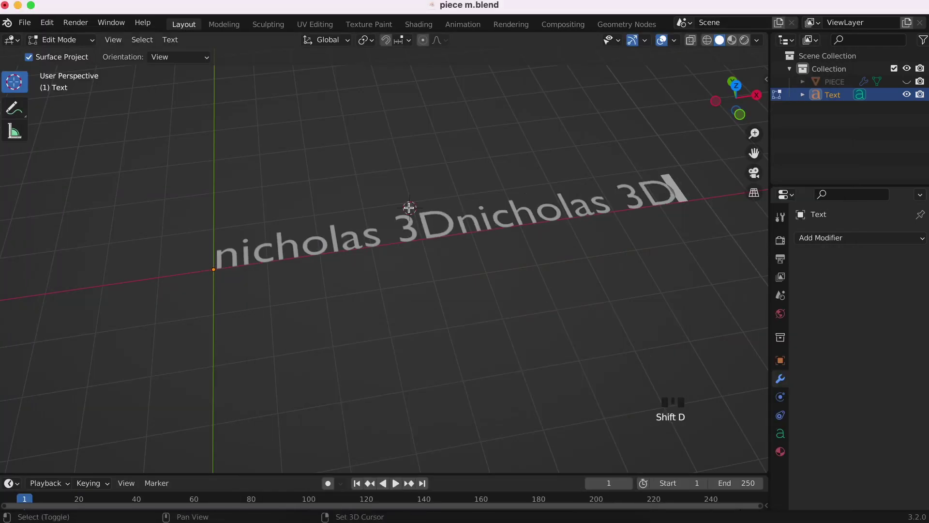
key("Left")
key("Left")
key("Left")
key("Left")
key("Left")
key("Left")
key("Left")
key("Left")
key("Left")
key("Left")
key("Left")
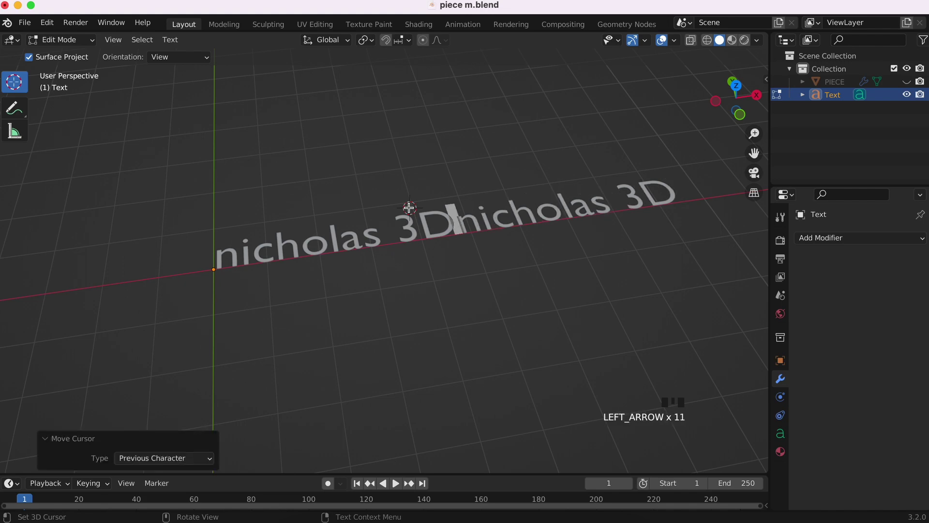
key("Tab")
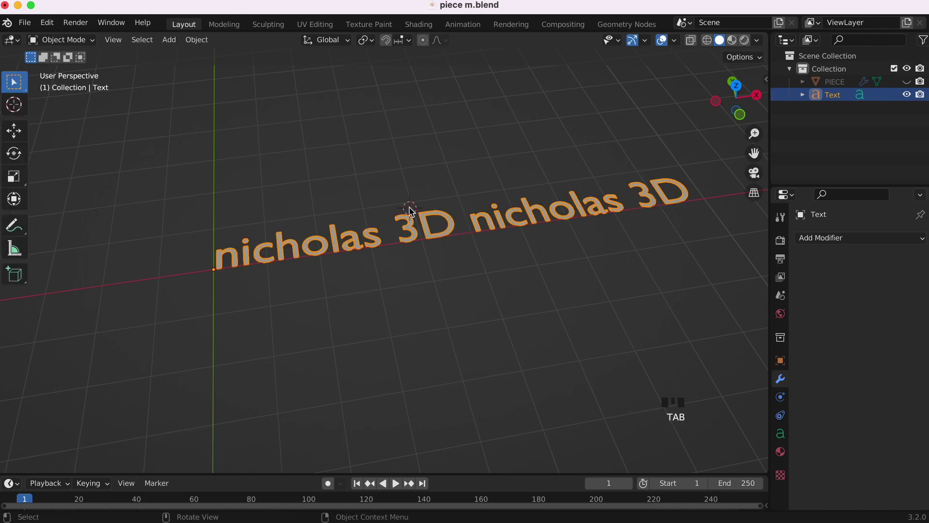
Step: Show the text's object data settings and collapse the Shape, Alignment, Spacing and Paragraph sections
key("super")
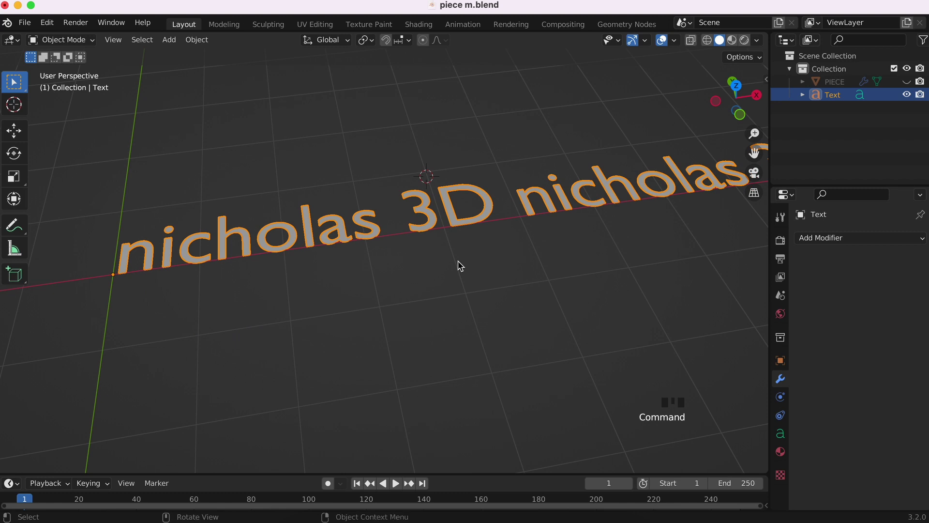
scroll(458, 265, "right", 5, "shift")
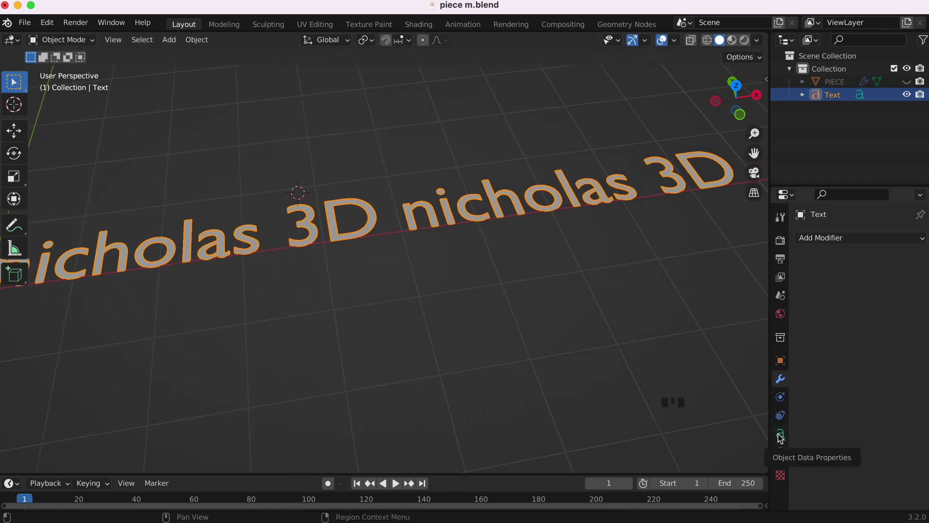
left_click(780, 434)
scroll(836, 401, "down", 3)
scroll(836, 402, "up", 3)
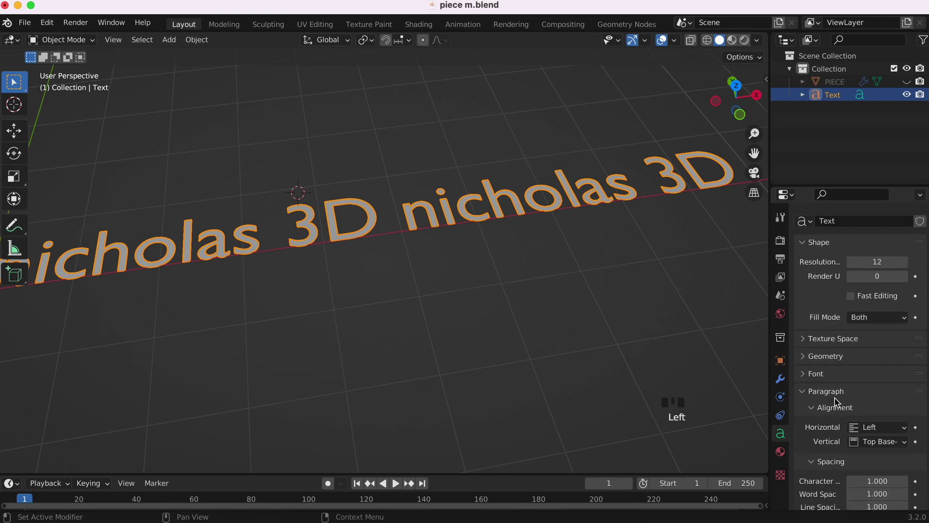
scroll(836, 401, "up", 1)
left_click(804, 261)
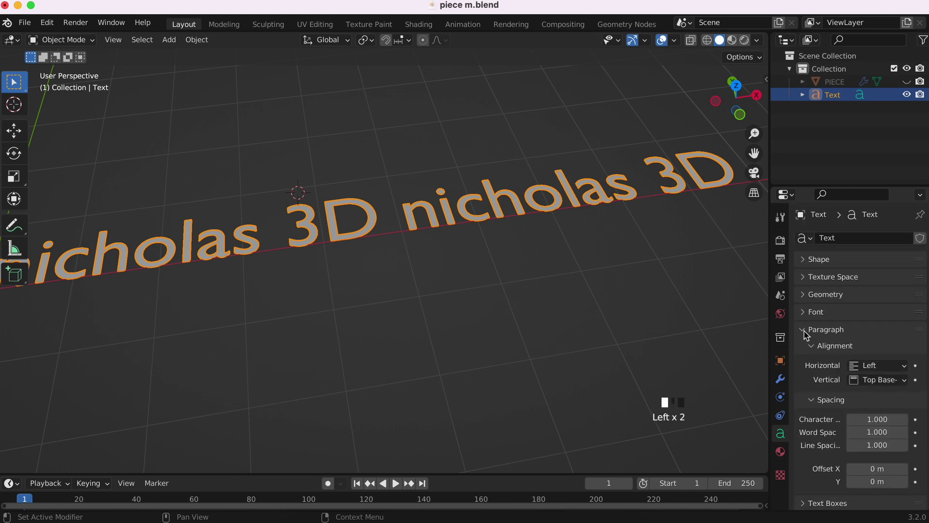
left_click(813, 346)
left_click(813, 364)
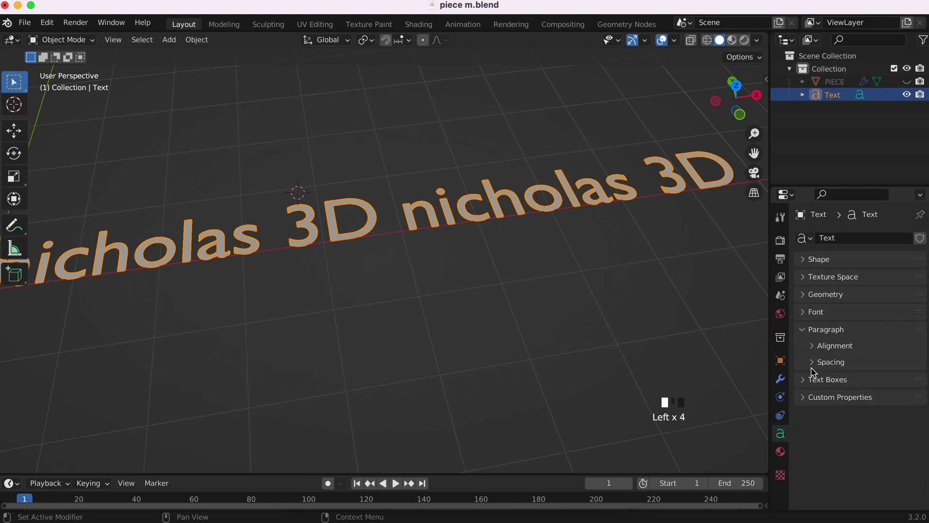
left_click(805, 331)
Step: Load Planet Kosmos Regular from the planet_kosmos folder as the text's regular font
left_click(805, 314)
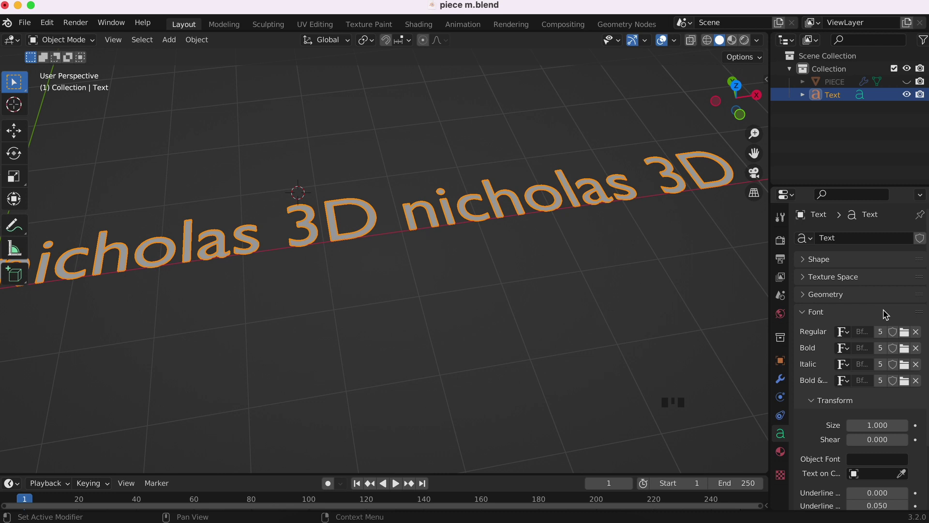
left_click(904, 333)
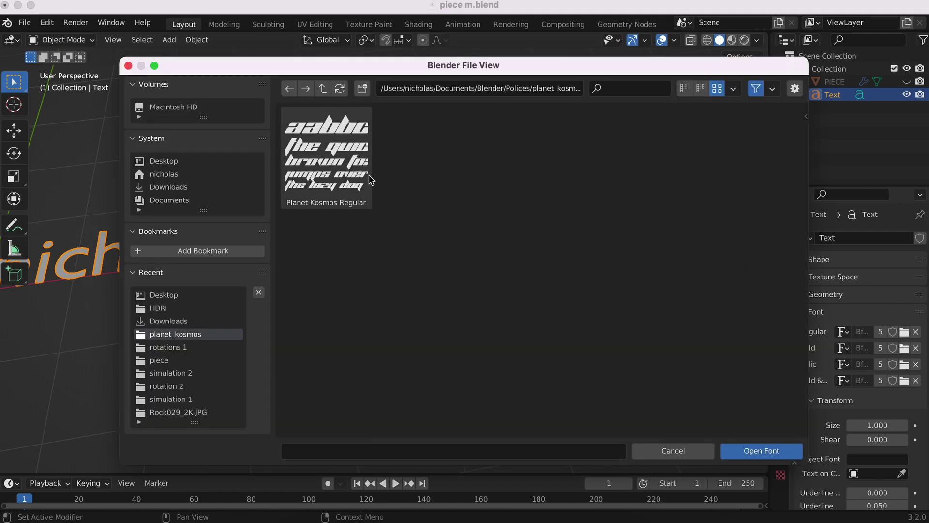
left_click(339, 169)
left_click(766, 452)
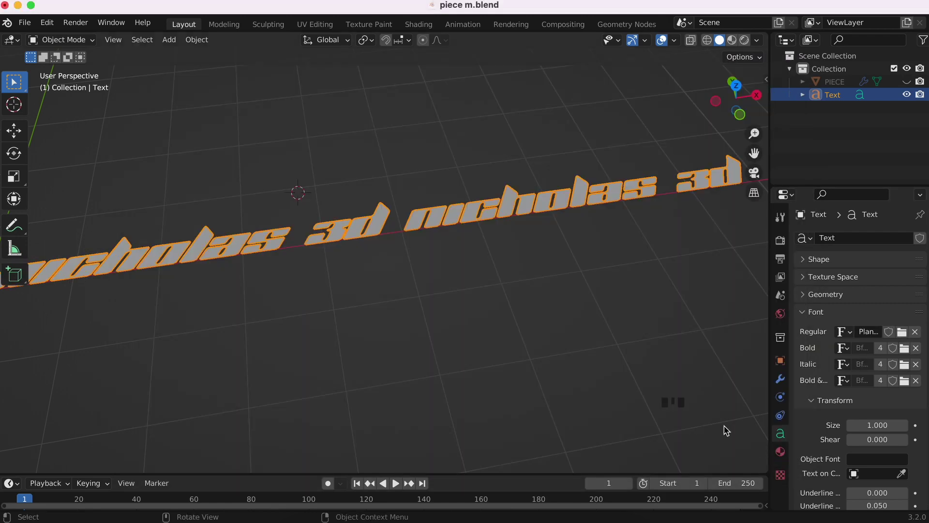
Step: Give the lettering thickness by setting the text geometry's Extrude value to 0.02 m
scroll(476, 293, "right", 5)
scroll(476, 293, "left", 5)
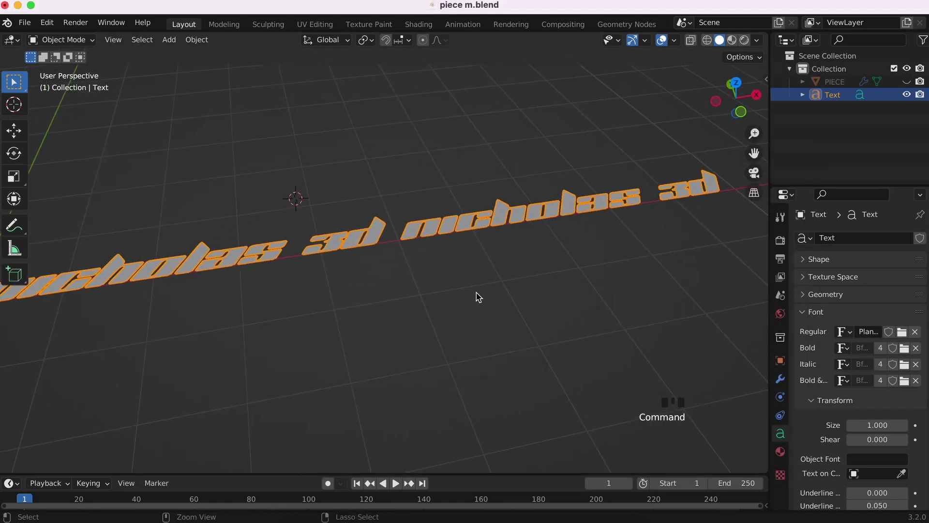
scroll(476, 292, "up", 5, "super")
scroll(478, 296, "down", 10)
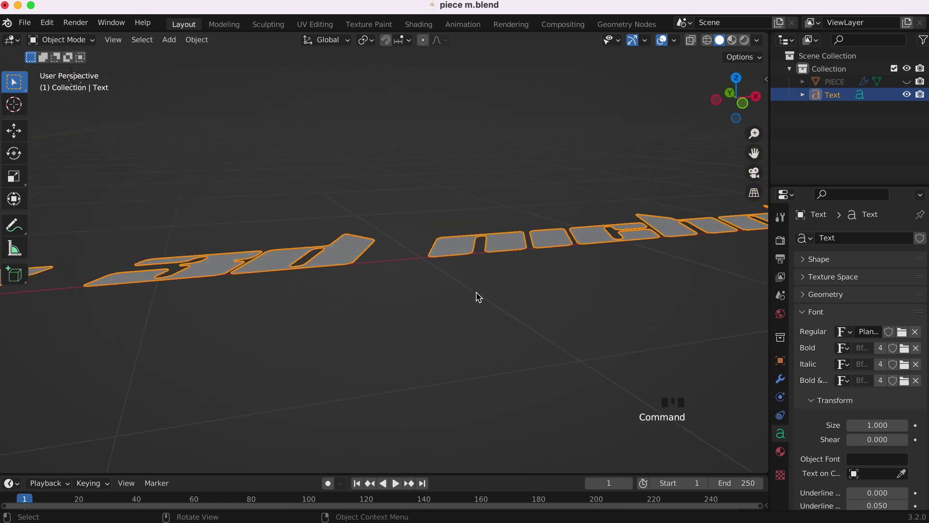
scroll(478, 297, "up", 10)
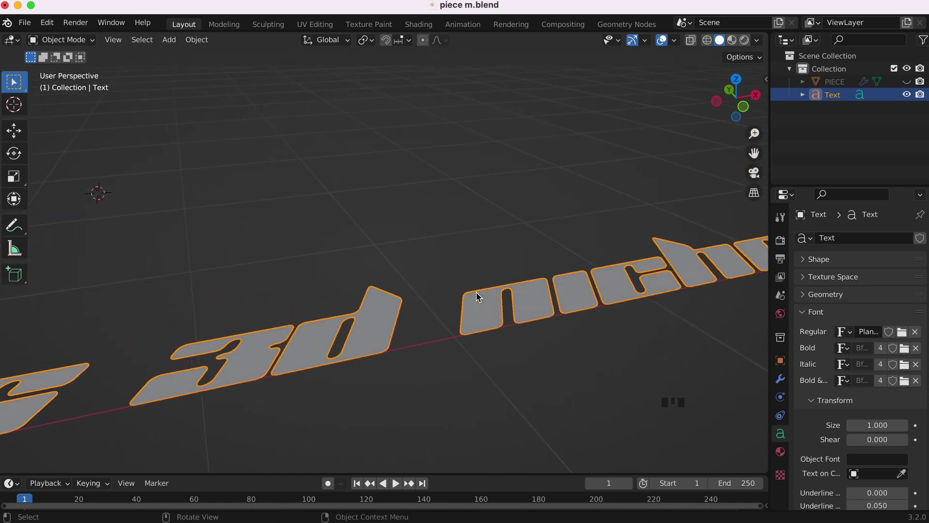
scroll(475, 291, "right", 3)
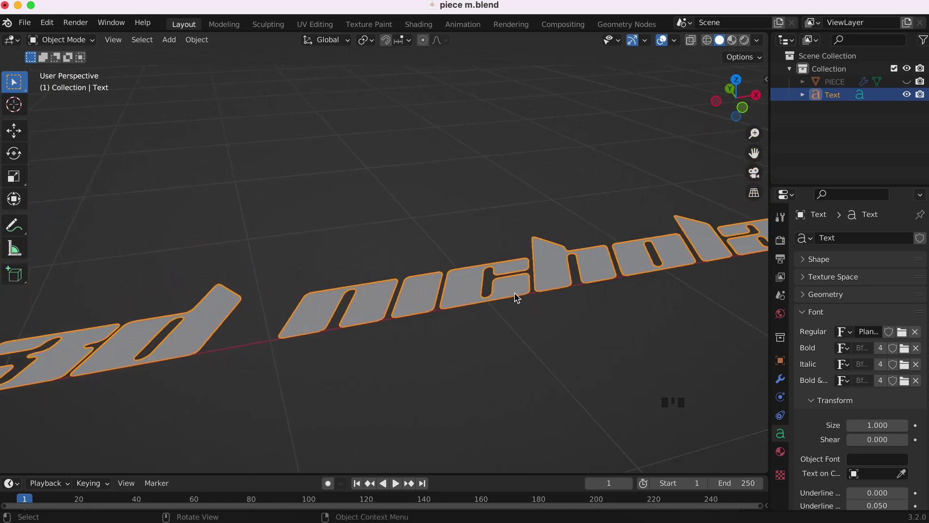
left_click(803, 313)
left_click(803, 297)
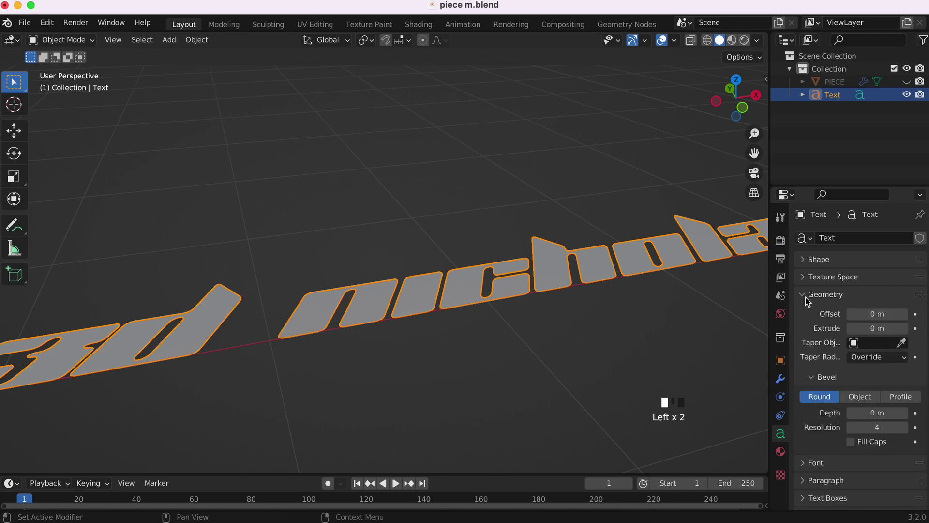
left_click(905, 328)
left_click(905, 329)
left_click(905, 328)
left_click(905, 329)
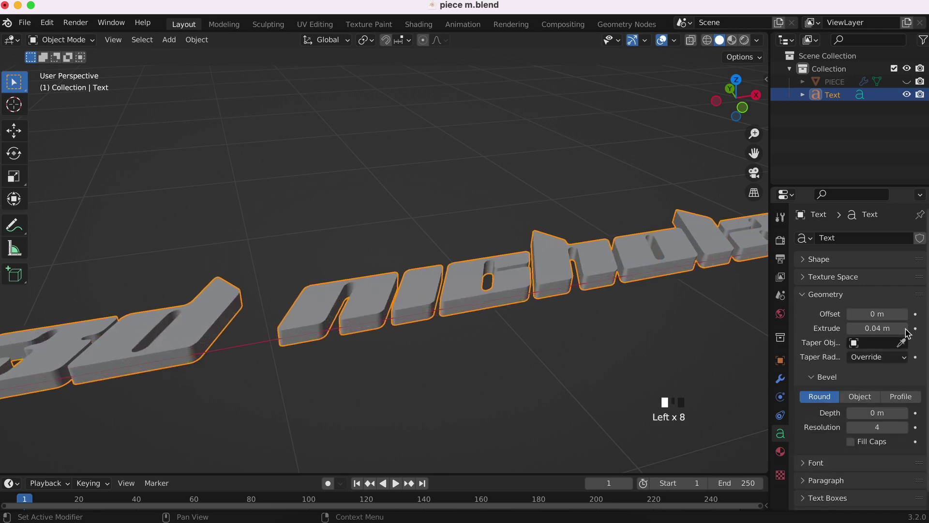
left_click(851, 328)
left_click(851, 328)
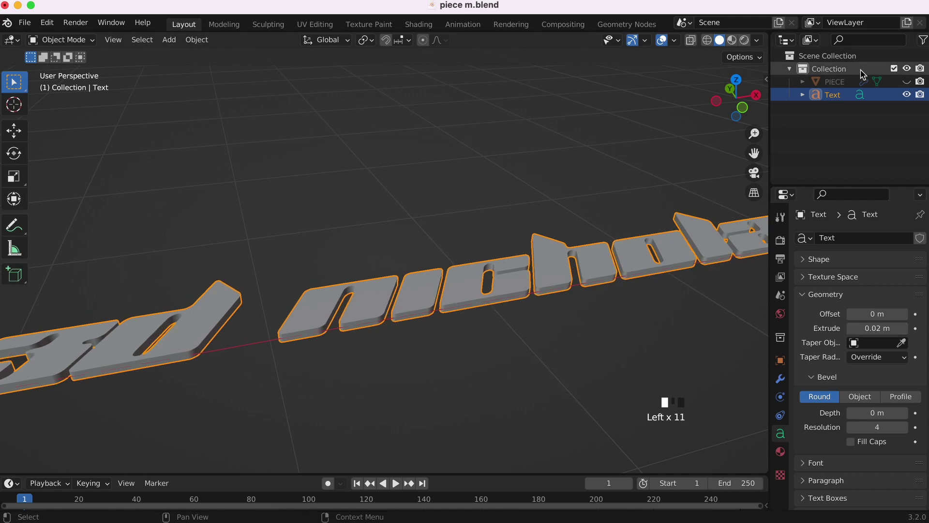
Step: Unhide the coin and scale the text uniformly to about 0.321 of its size
left_click(906, 81)
scroll(427, 246, "down", 8)
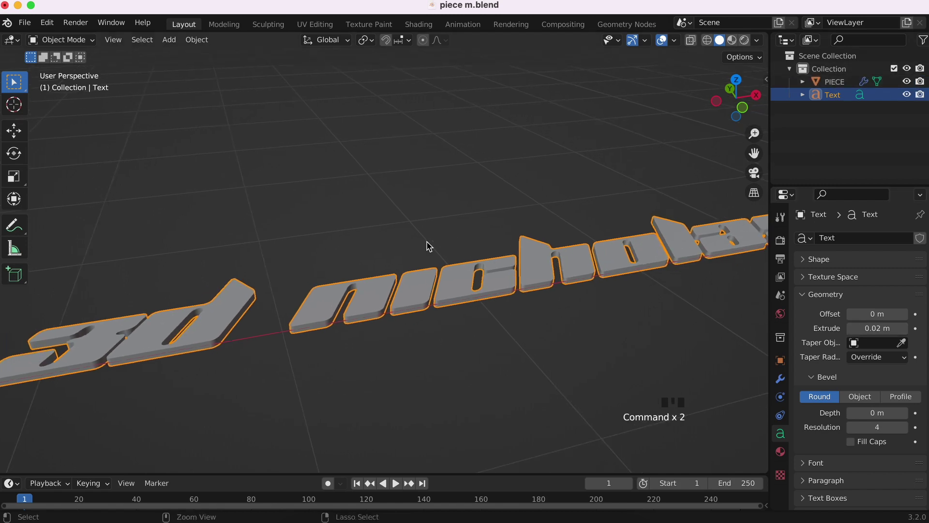
scroll(427, 245, "right", 10)
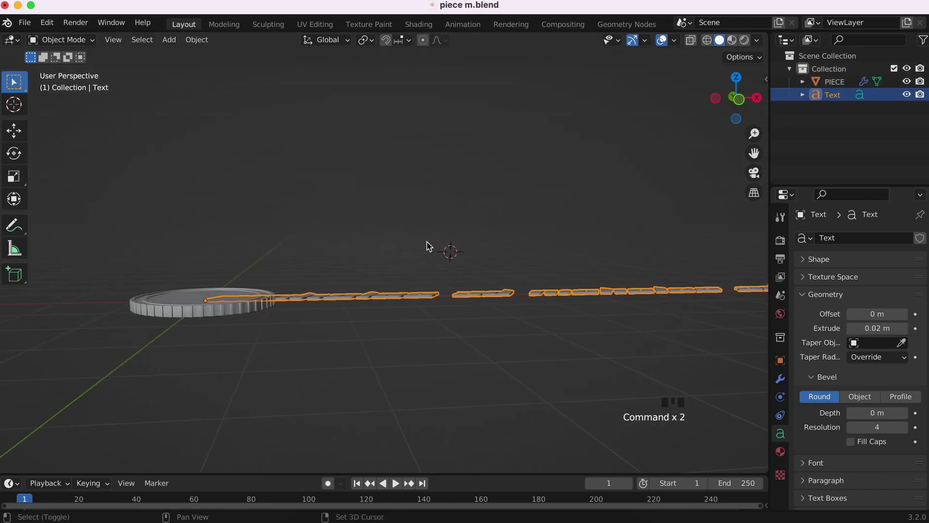
scroll(559, 340, "up", 5)
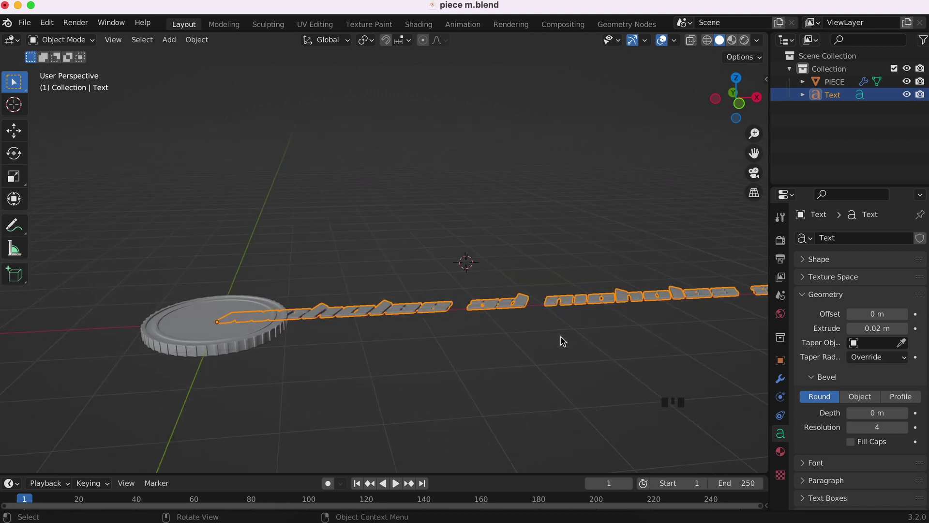
key("s")
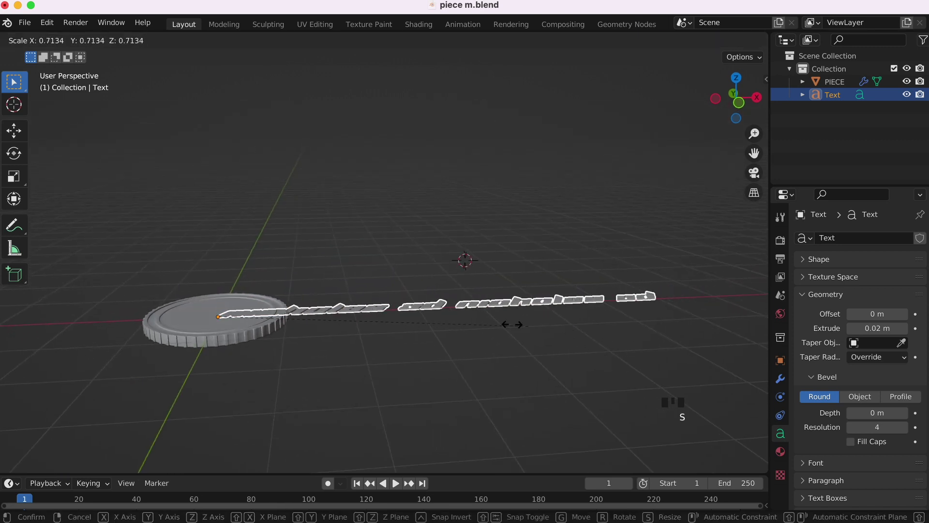
left_click(332, 327)
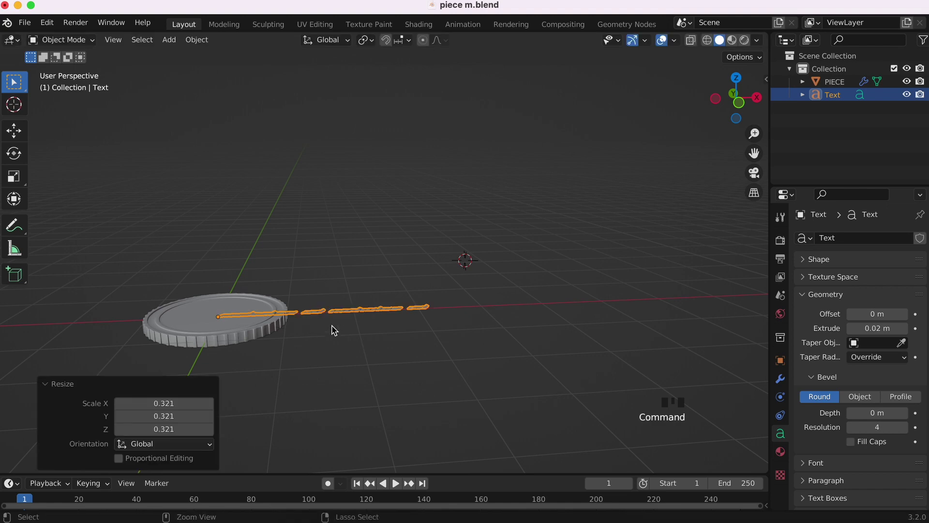
Step: Thicken the scaled lettering by setting its Extrude value to 0.05 m
scroll(332, 326, "up", 6)
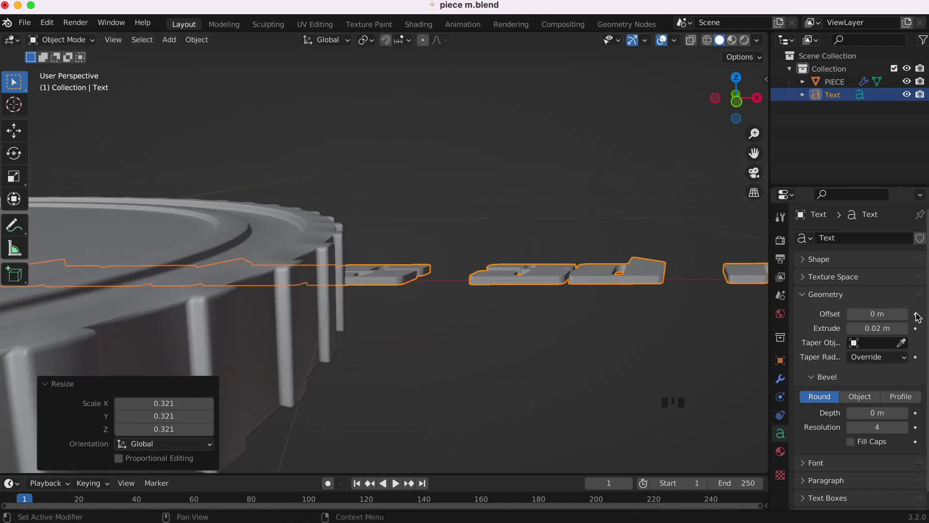
left_click(906, 329)
left_click(906, 329)
left_click(906, 329)
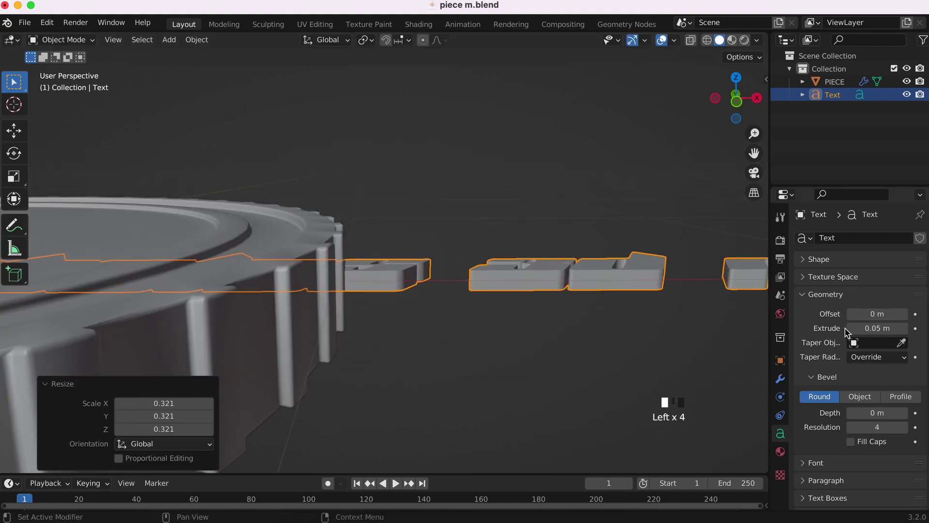
left_click(906, 329)
left_click(905, 329)
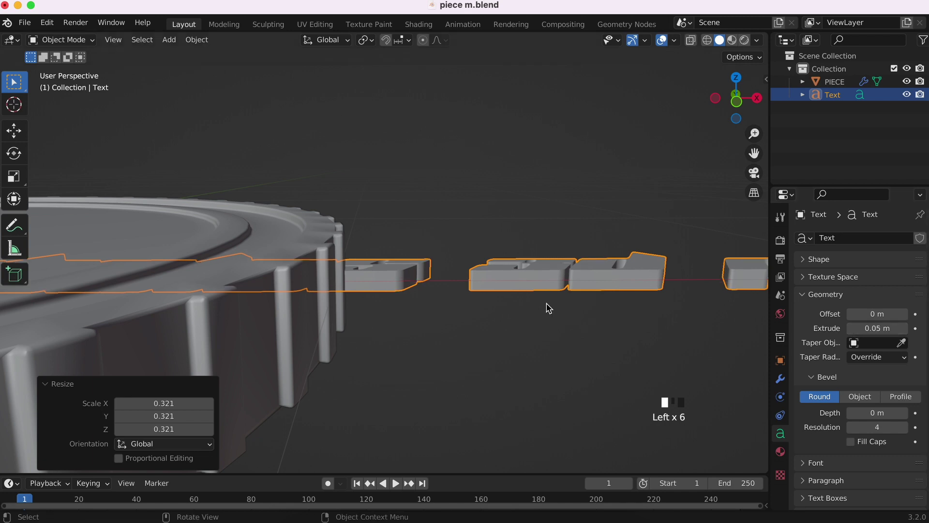
Step: Hide the coin, inspect the lettering's side edges up close and select the text object
scroll(549, 308, "down", 5)
scroll(548, 308, "up", 2)
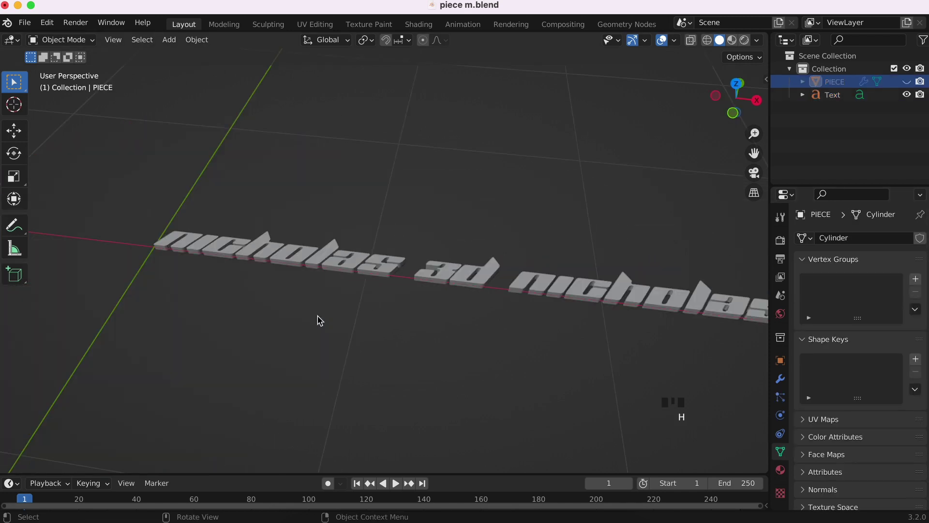
scroll(319, 320, "left", 3)
scroll(430, 273, "up", 1, "super")
scroll(430, 274, "up", 5, "super")
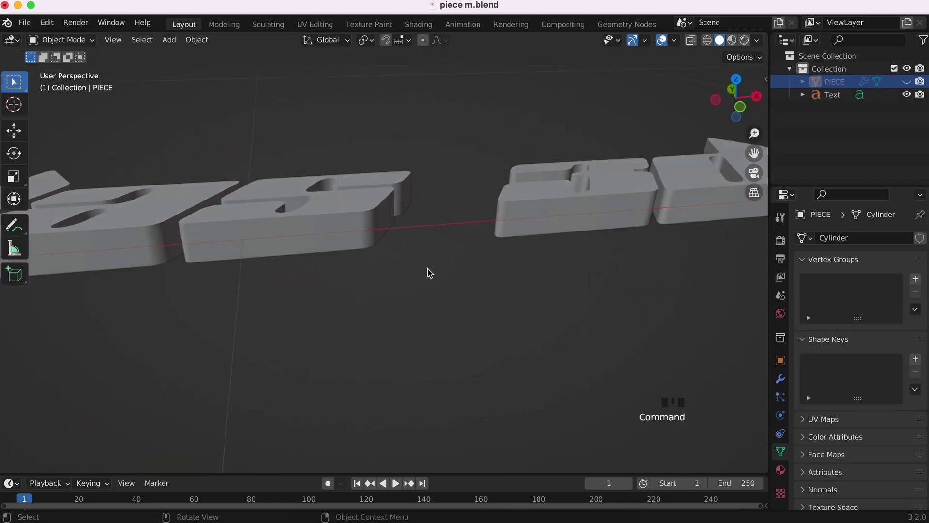
scroll(430, 274, "up", 3, "super")
scroll(427, 268, "left", 4, "shift")
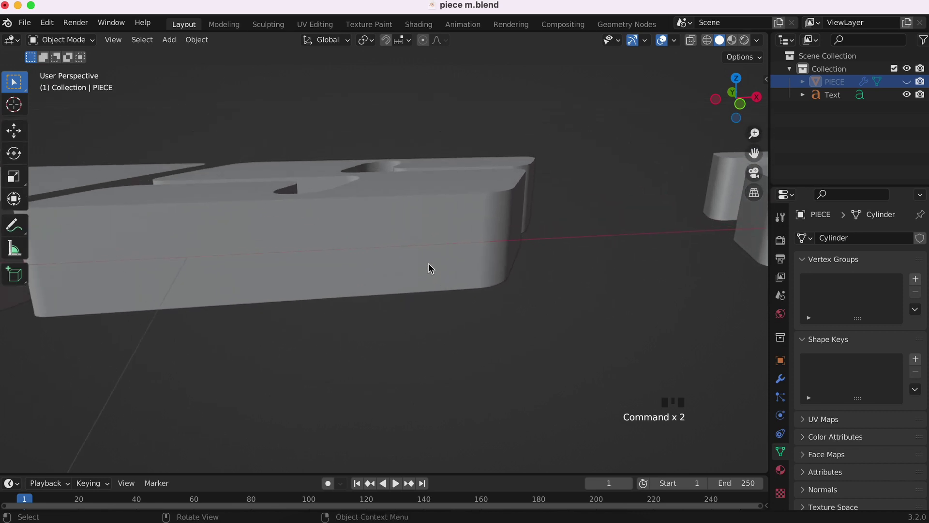
scroll(429, 263, "left", 8)
scroll(429, 263, "left", 3)
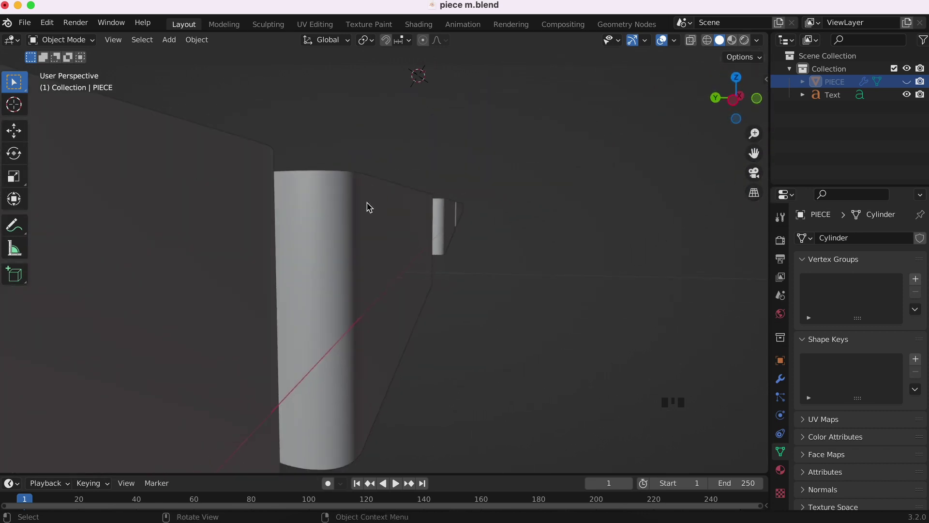
scroll(402, 199, "down", 5)
scroll(386, 212, "up", 10)
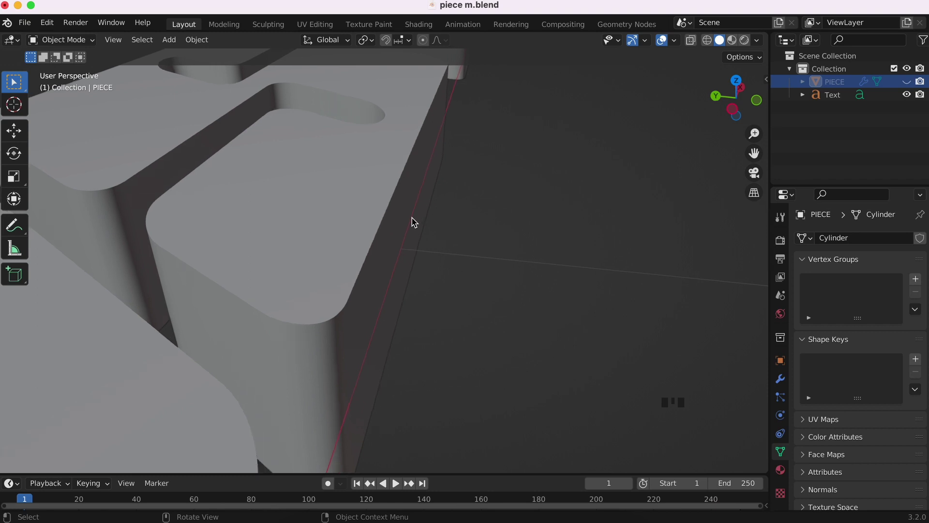
left_click(395, 182)
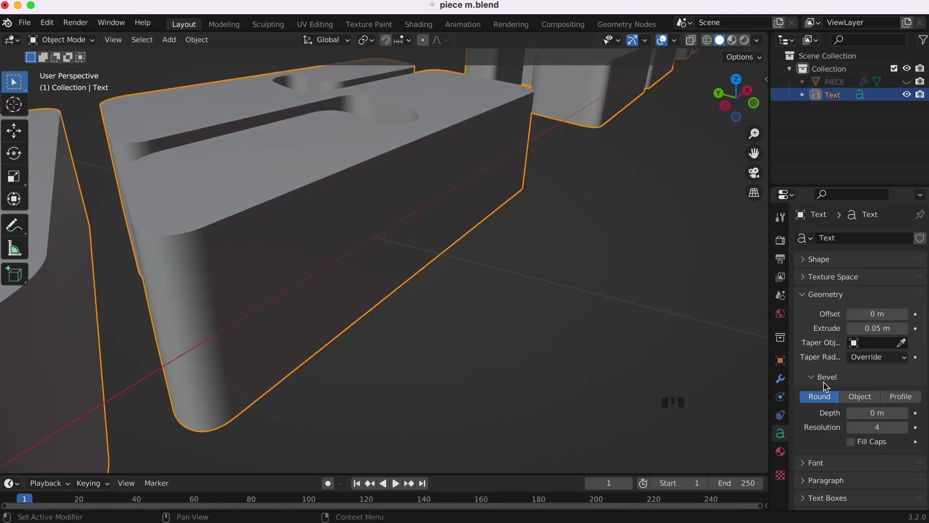
Step: Round the lettering's edges by setting the text geometry's round bevel Depth to 0.005 m, and check the result
scroll(825, 386, "down", 1)
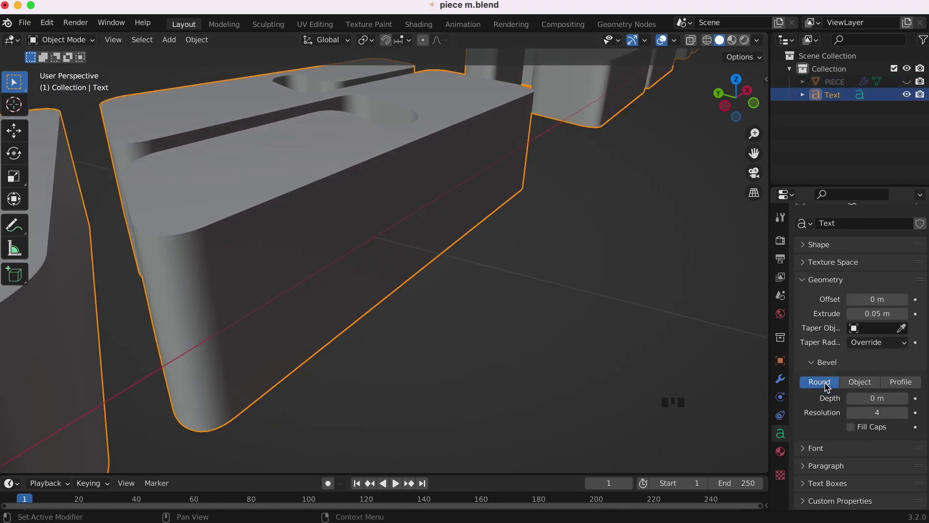
left_click(905, 398)
left_click(889, 399)
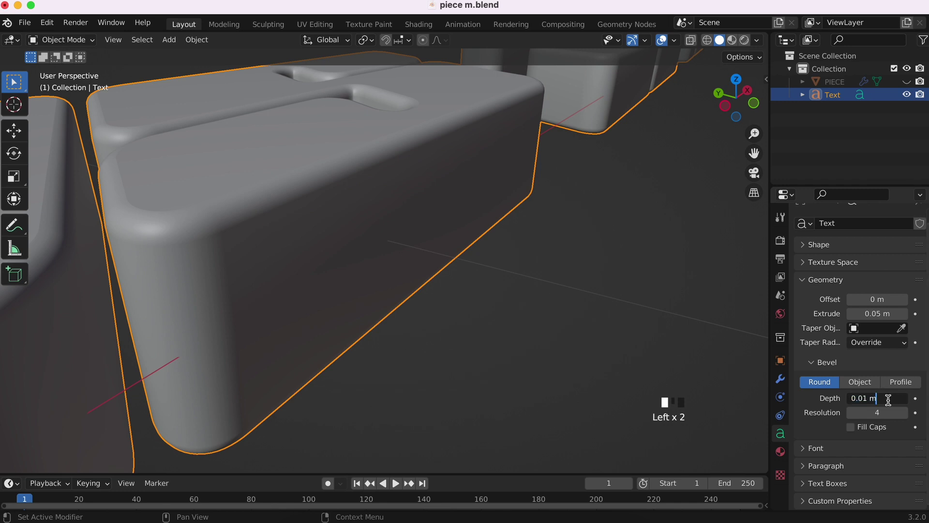
key("BackSpace")
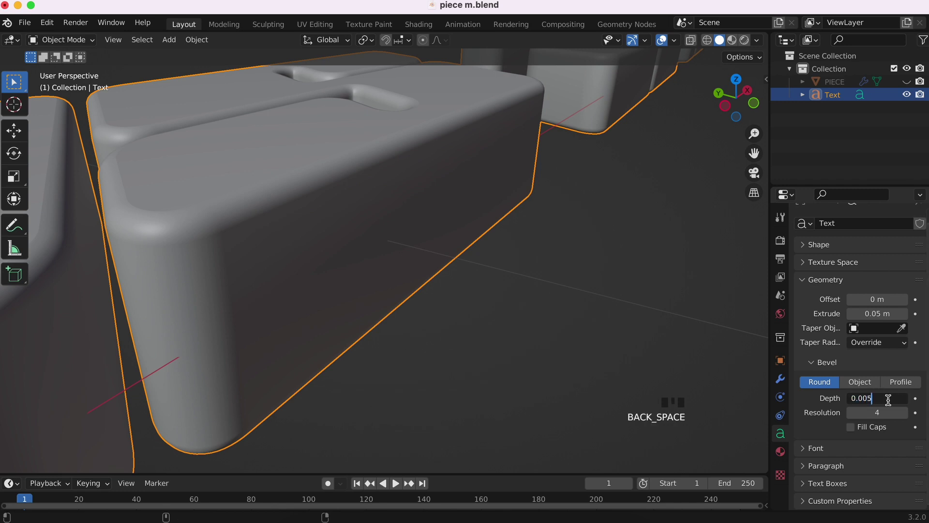
key("Return")
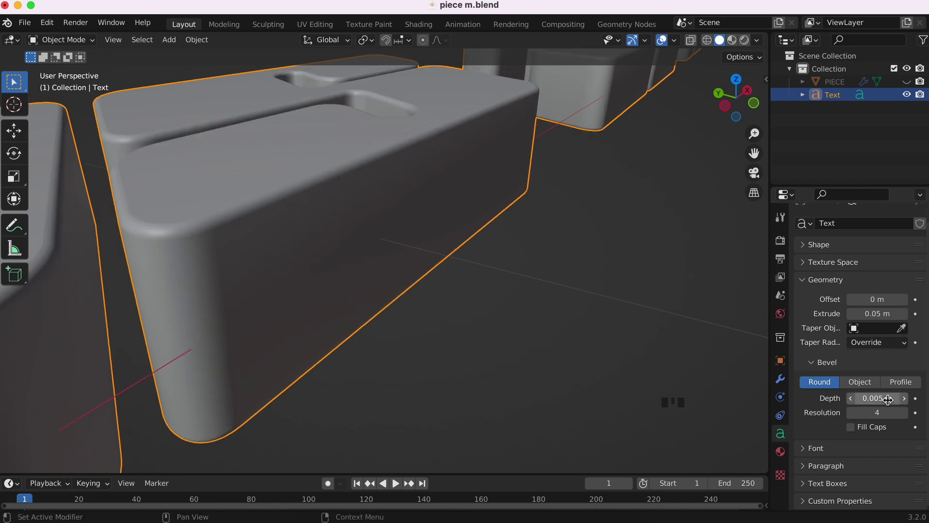
left_click(816, 364)
scroll(441, 274, "down", 10)
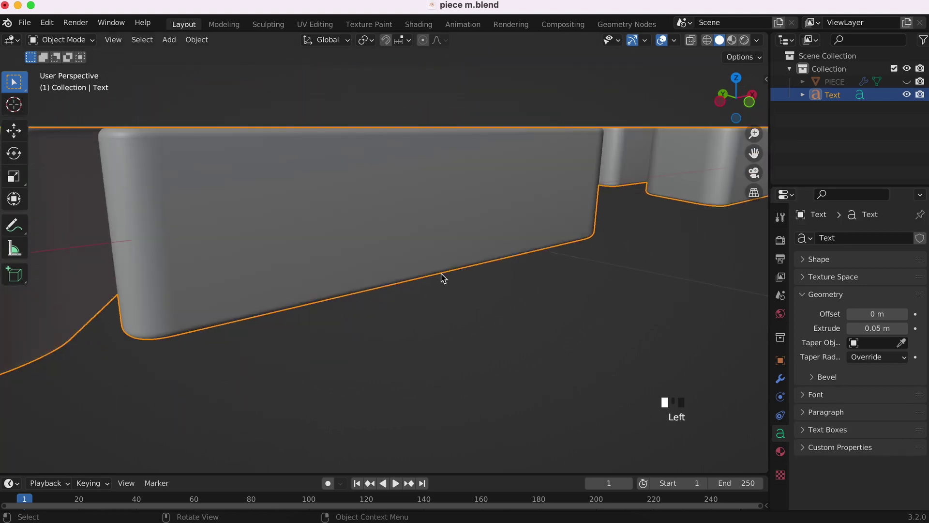
scroll(442, 274, "up", 10)
scroll(476, 286, "down", 15, "super")
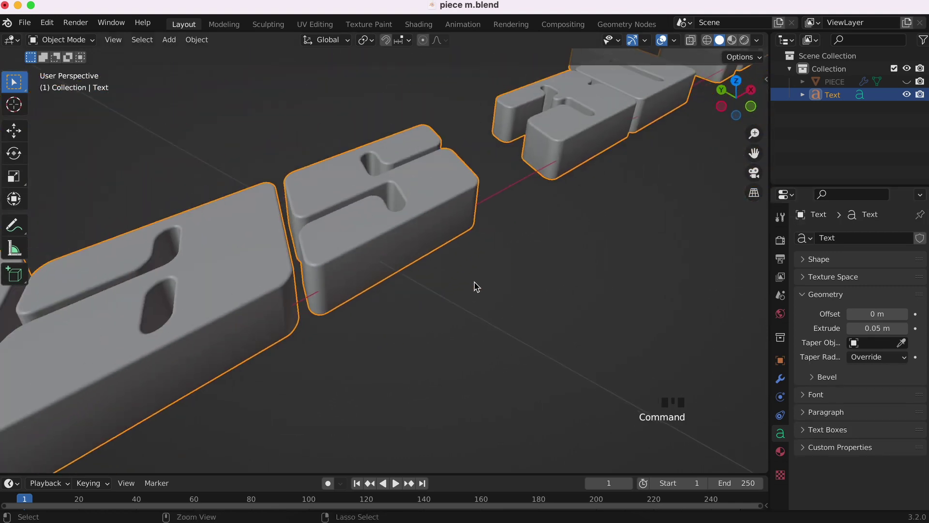
scroll(476, 286, "right", 5)
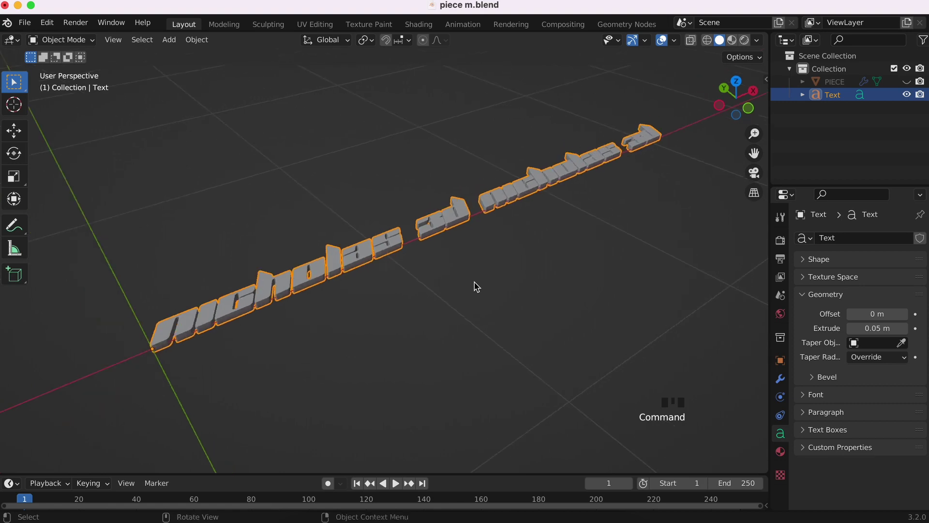
Step: Review the gold coin reference image for the lettering's circular layout, then put it away and return to Blender
left_click(552, 520)
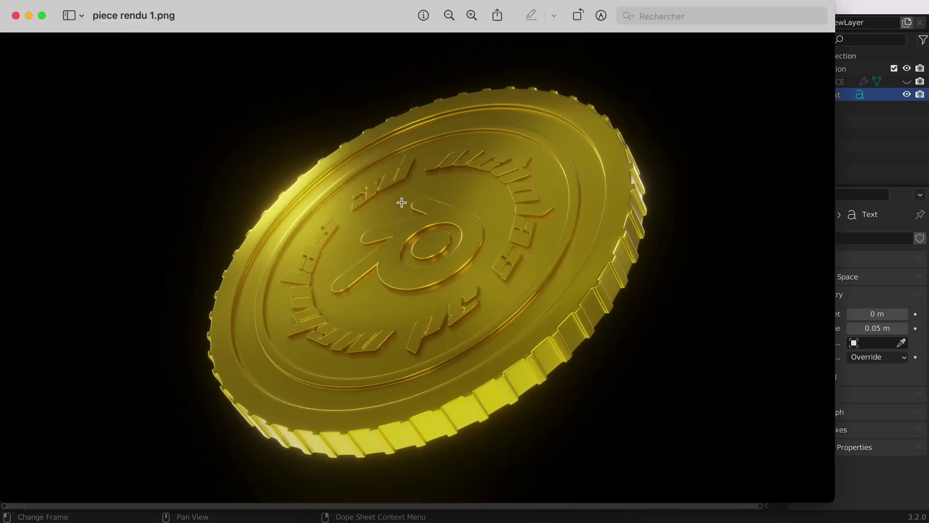
left_click(29, 15)
scroll(576, 321, "left", 5)
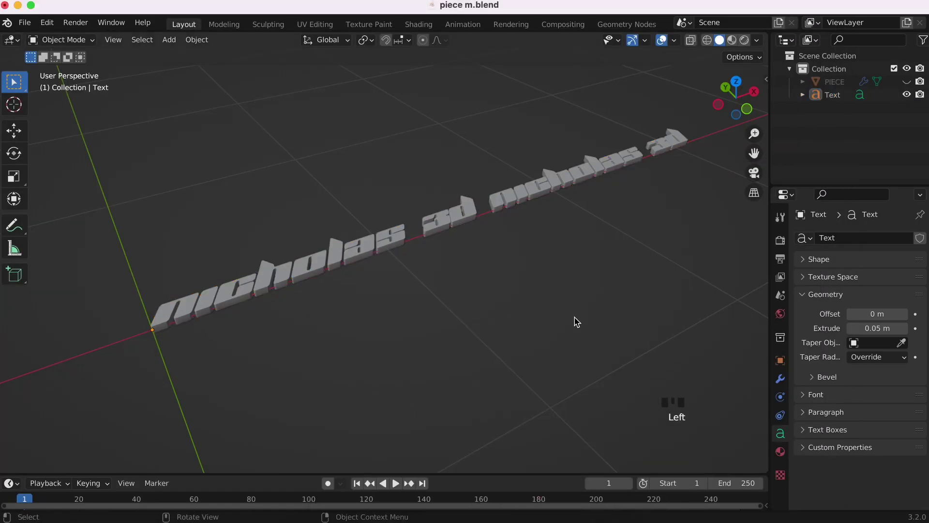
Step: Add a Bezier circle curve to the scene as a path for the lettering
key("shift+a")
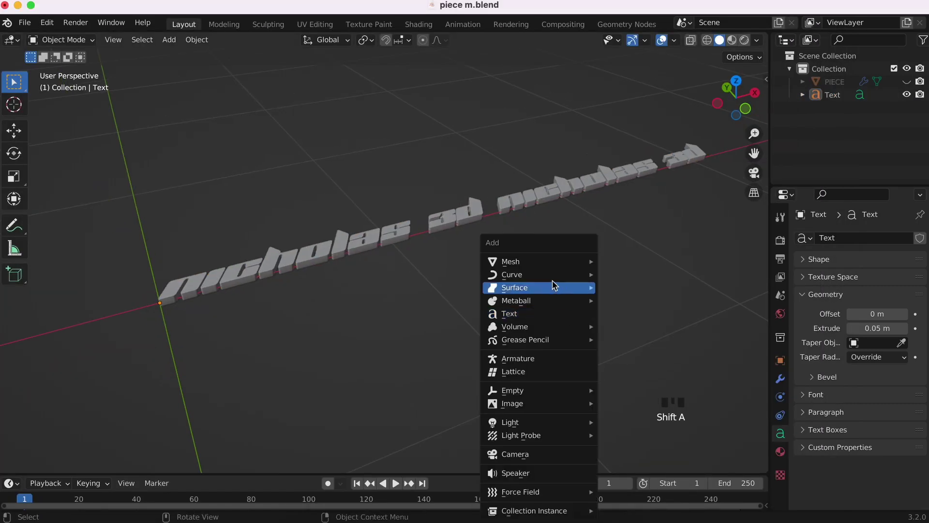
mouse_move(550, 280)
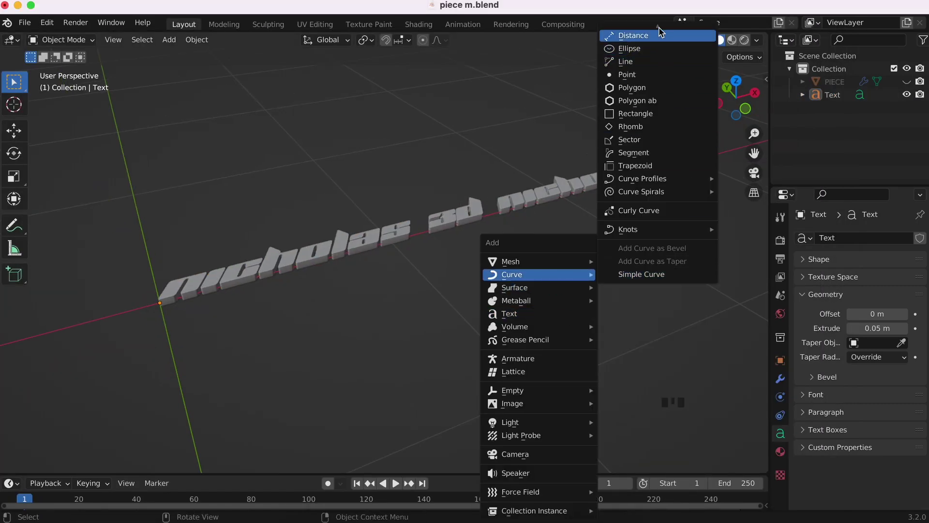
mouse_move(659, 29)
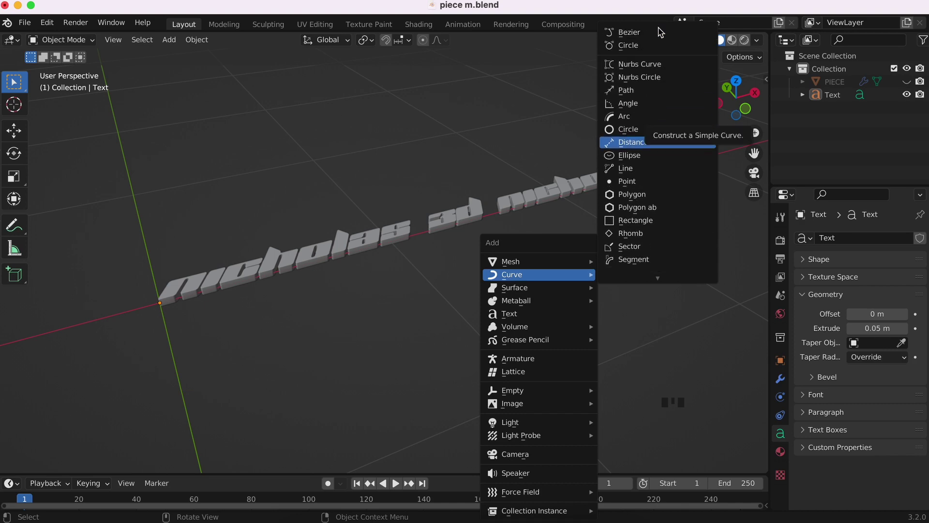
left_click(641, 46)
scroll(378, 260, "left", 3)
scroll(378, 260, "right", 5)
scroll(378, 260, "down", 10, "super")
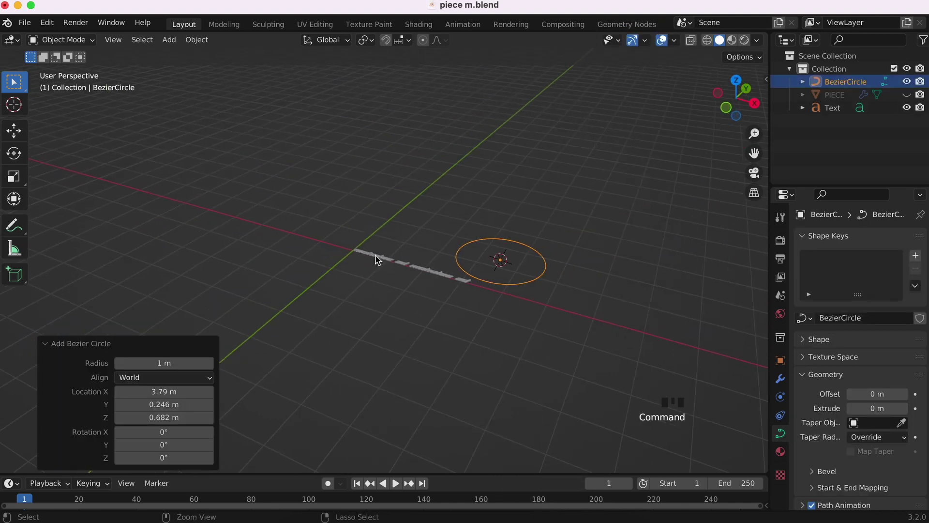
scroll(377, 260, "up", 4, "super")
scroll(568, 280, "left", 6)
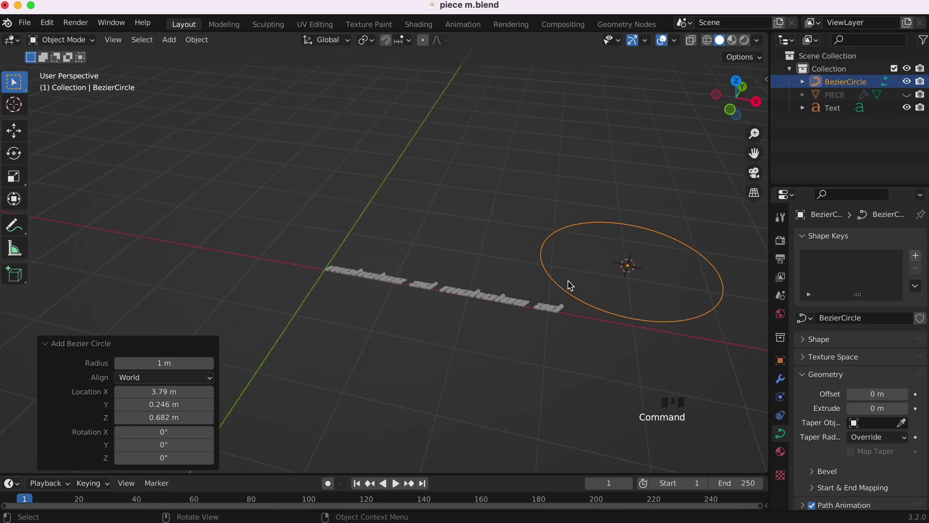
scroll(568, 281, "down", 3)
scroll(568, 281, "up", 3)
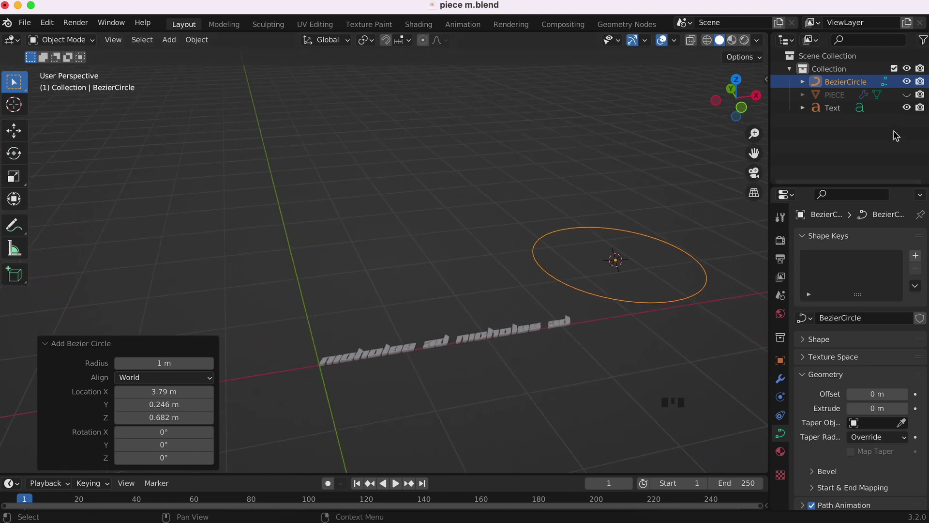
Step: Unhide the coin and snap the 3D cursor to the world origin
left_click(907, 94)
scroll(548, 340, "down", 3)
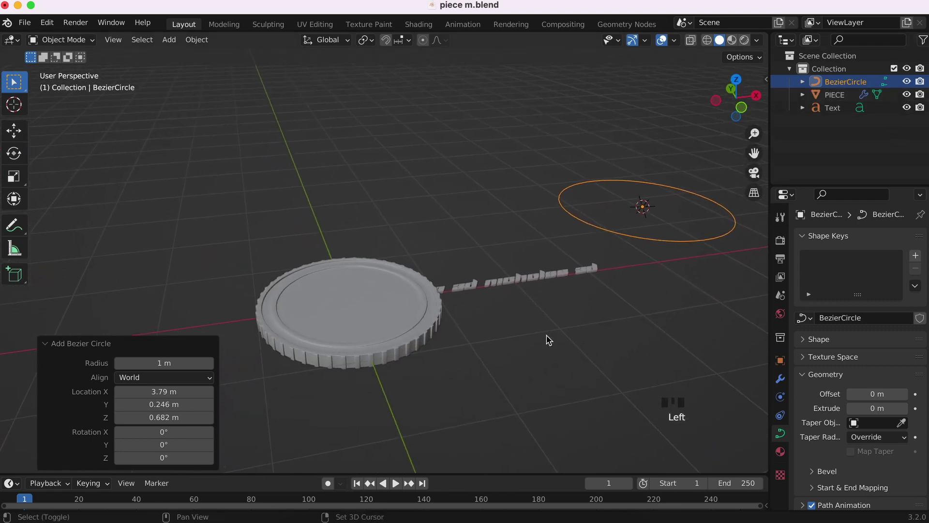
key("shift+s")
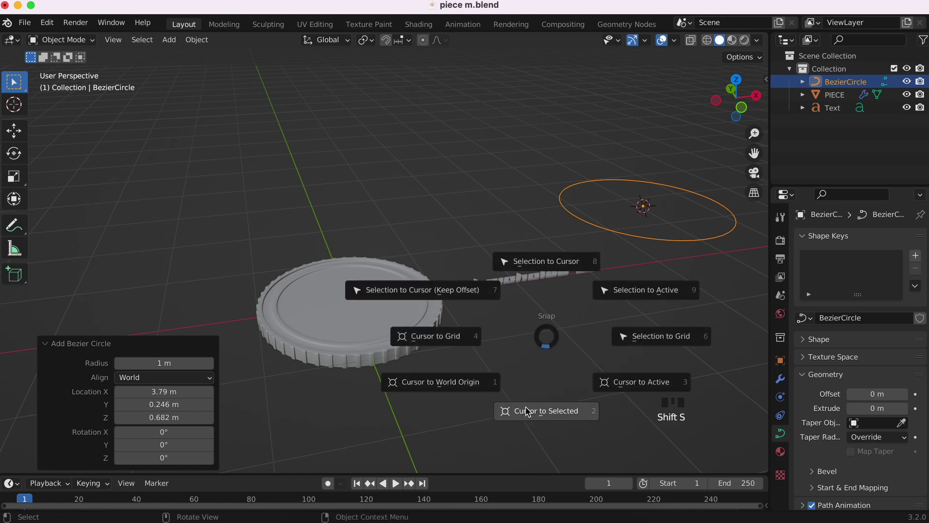
left_click(440, 387)
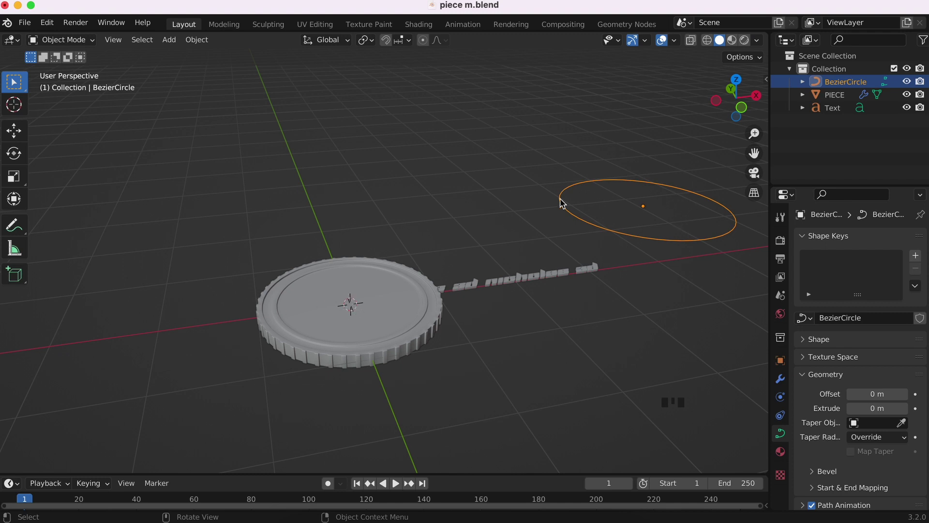
Step: Snap the Bezier circle to the 3D cursor at the coin's centre
middle_click_drag(669, 234, 542, 206)
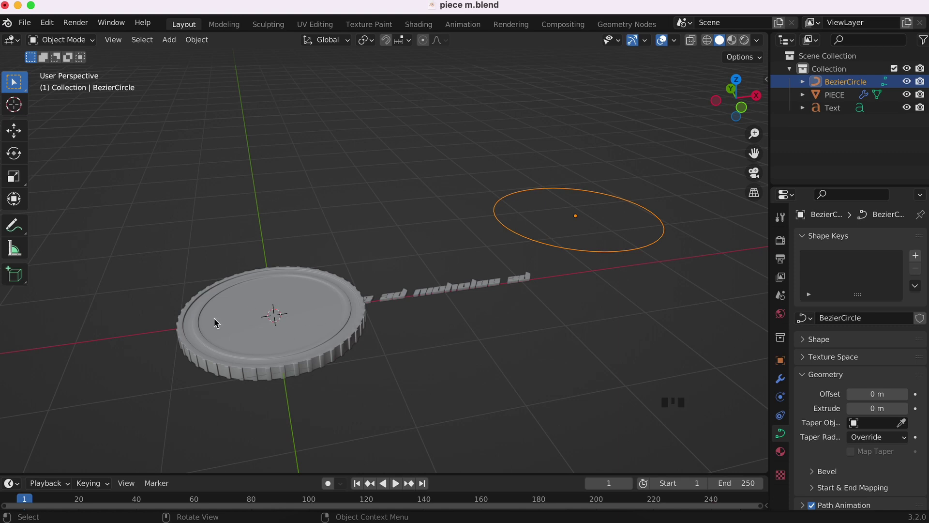
middle_click_drag(270, 315, 334, 280, "shift")
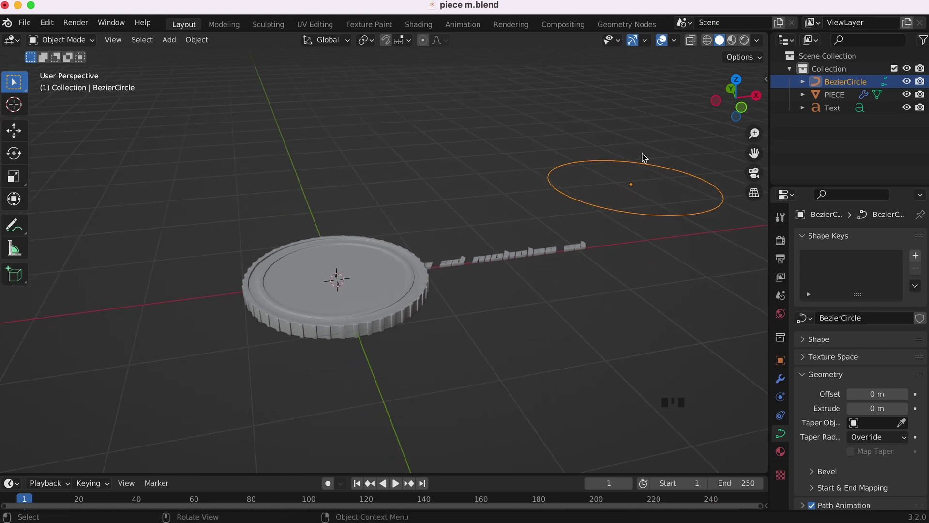
key("shift+s")
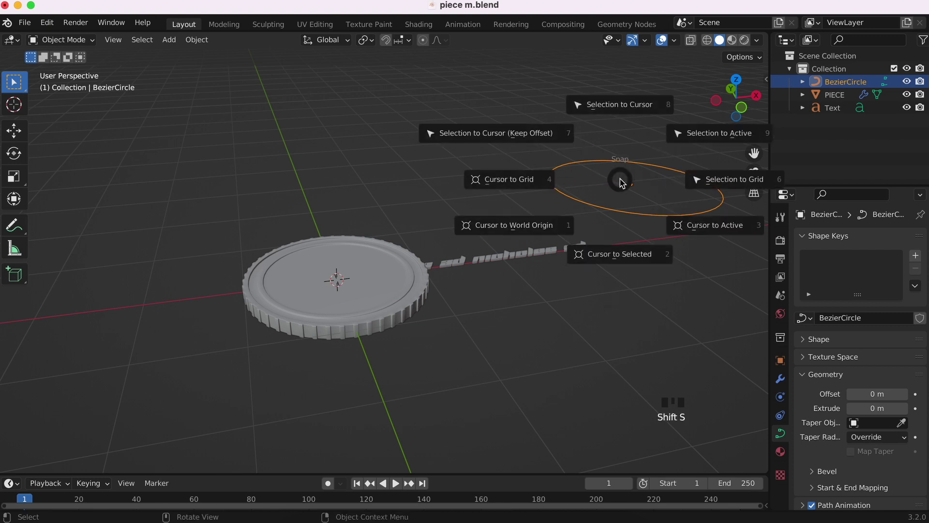
left_click(630, 106)
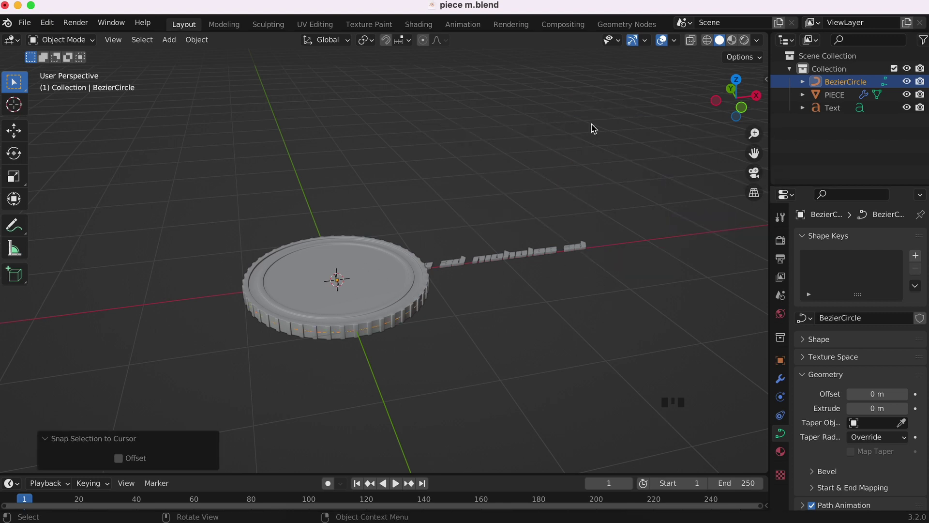
Step: In a wireframe X-ray top view, scale the Bezier circle uniformly to about 0.595 of its size
left_click(707, 40)
left_click(690, 42)
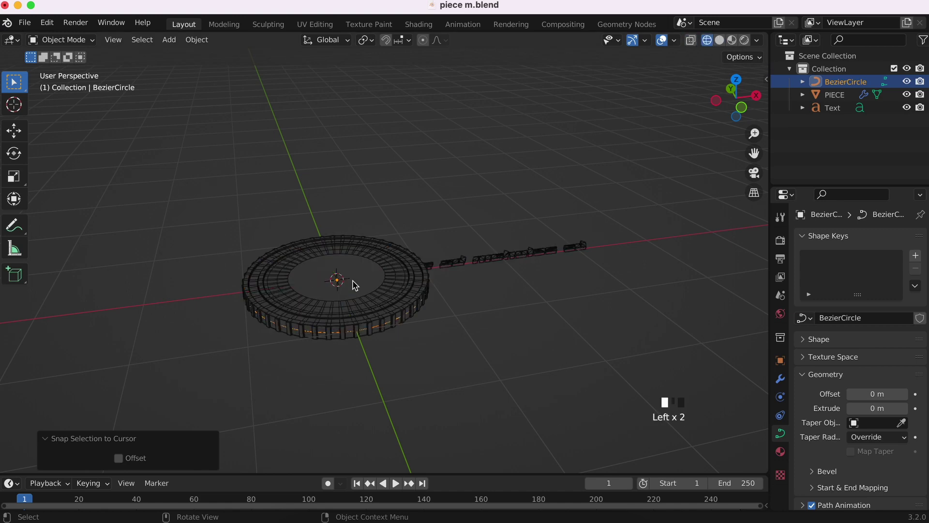
scroll(300, 319, "up", 5)
left_click(691, 41)
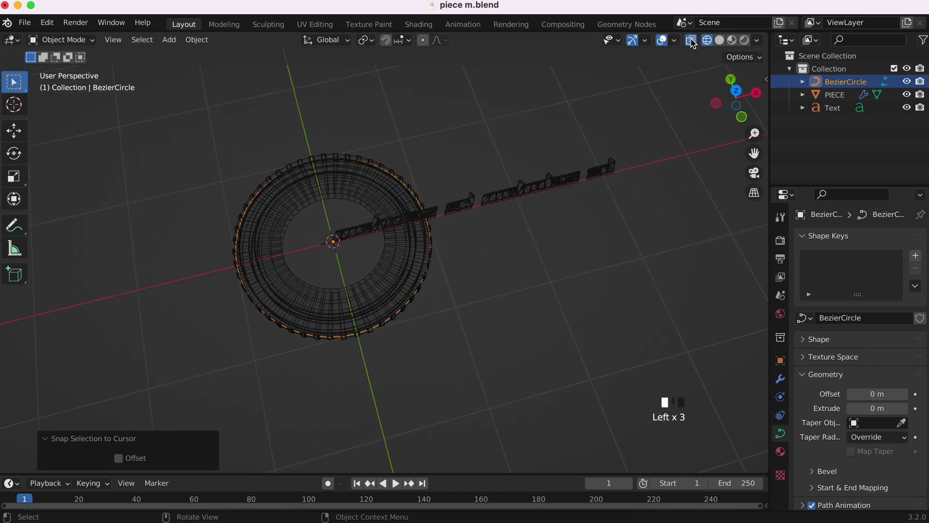
left_click(736, 90)
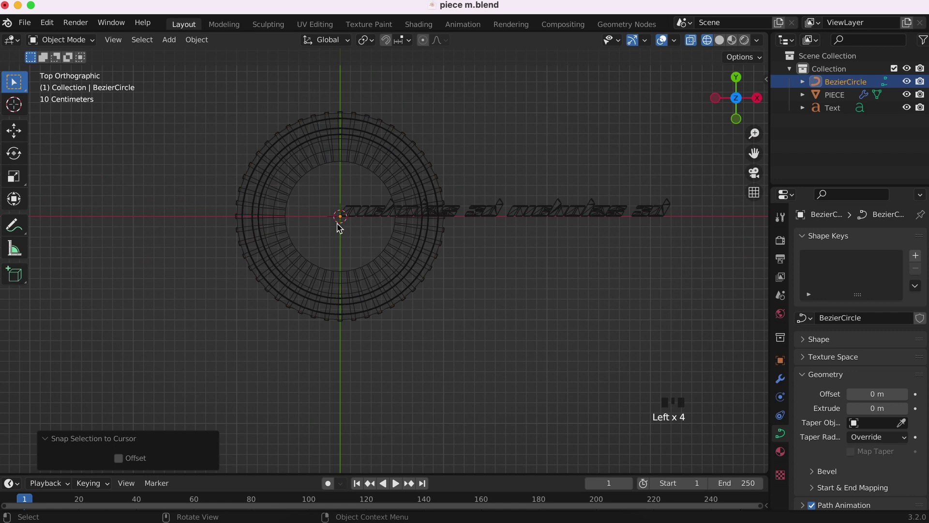
scroll(340, 228, "up", 5, "super")
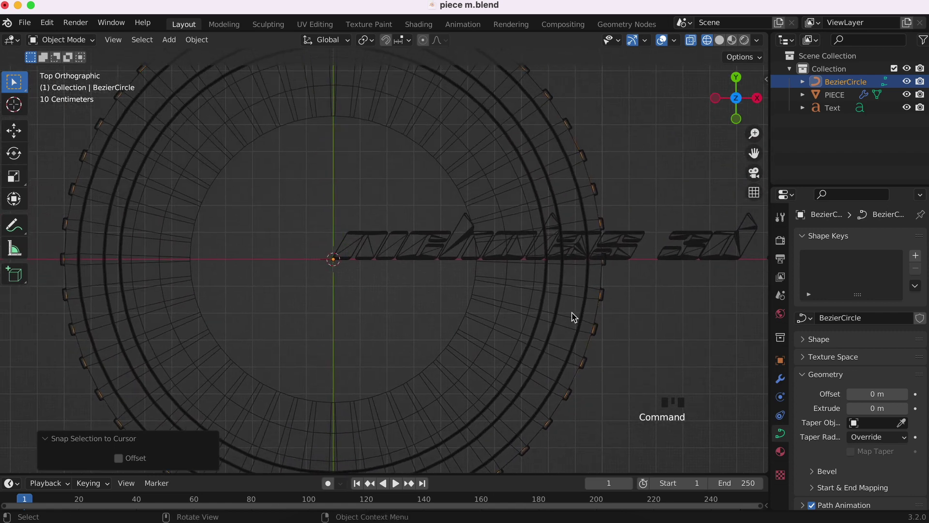
key("s")
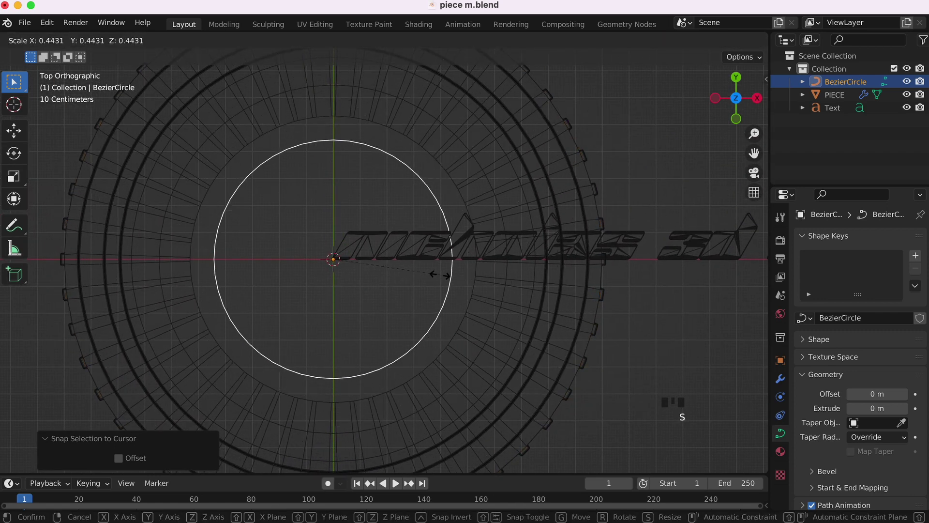
left_click(477, 291)
Step: Return the viewport to solid shading with X-ray enabled so the circle shows through the coin
scroll(572, 280, "down", 5)
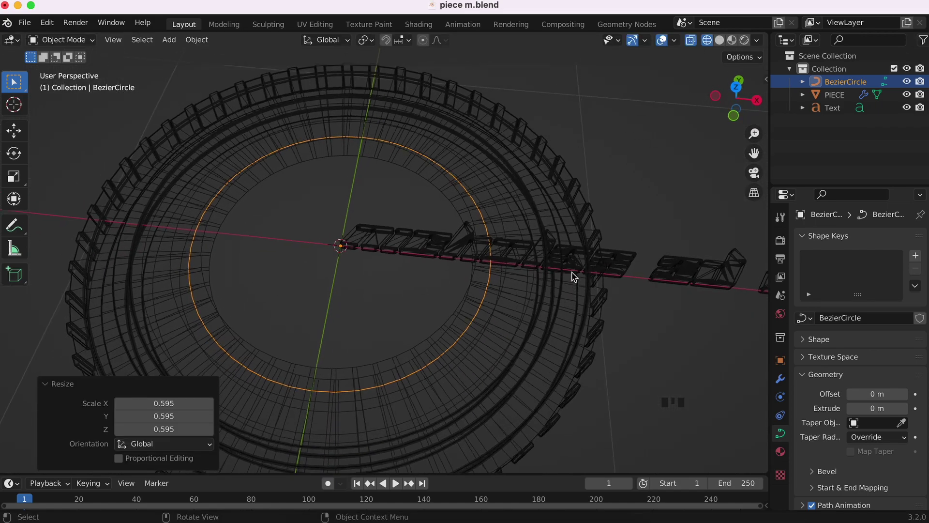
scroll(572, 277, "down", 2)
left_click(721, 41)
left_click(692, 41)
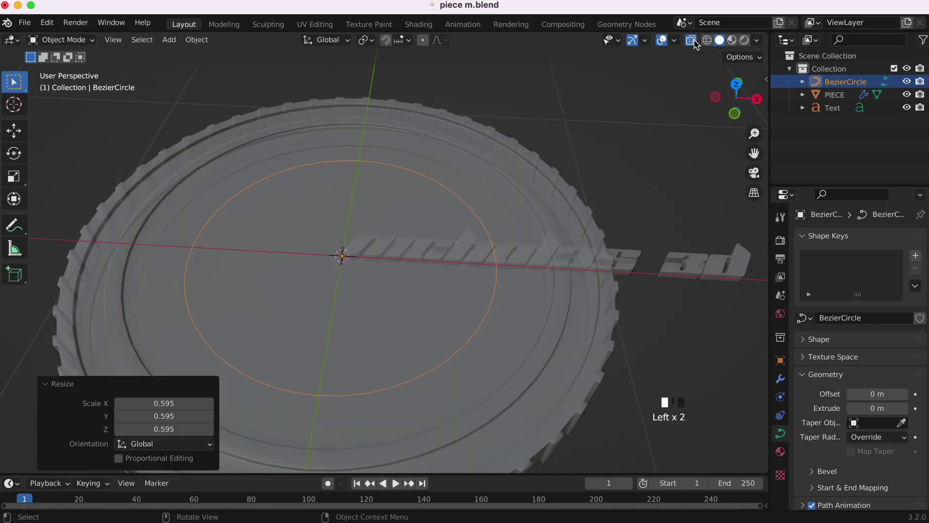
scroll(590, 206, "right", 3, "shift")
scroll(590, 206, "left", 4)
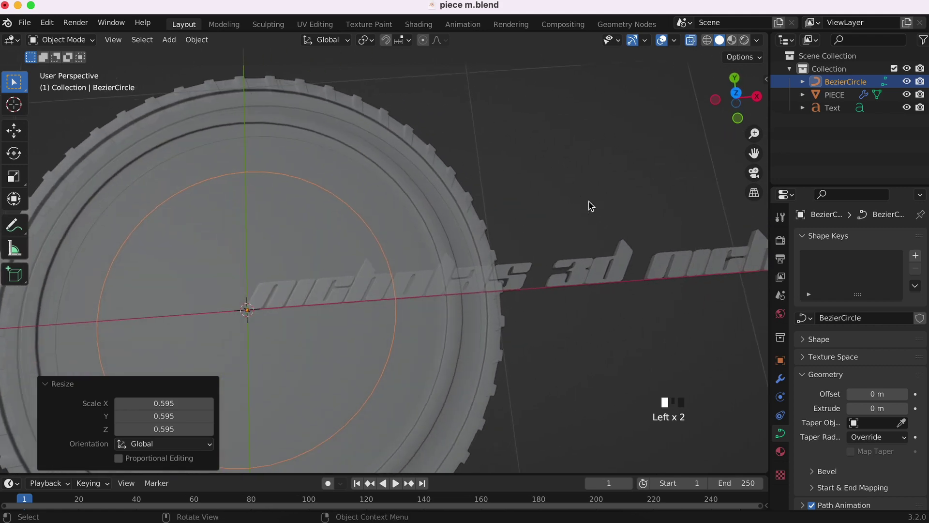
scroll(591, 207, "right", 5)
scroll(589, 202, "right", 4, "shift")
Step: Select the text object and set BezierCircle as the curve the text follows
left_click(615, 287)
scroll(615, 288, "left", 6)
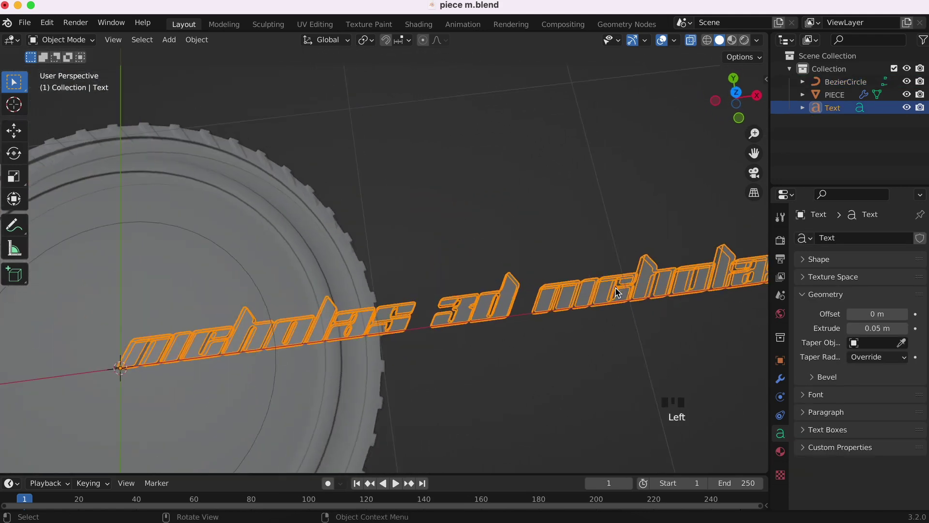
left_click(807, 295)
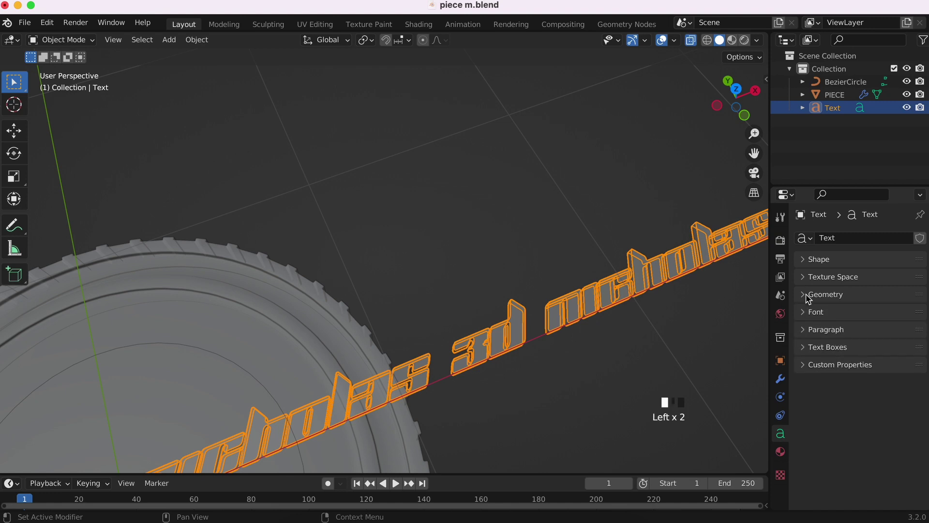
left_click(808, 313)
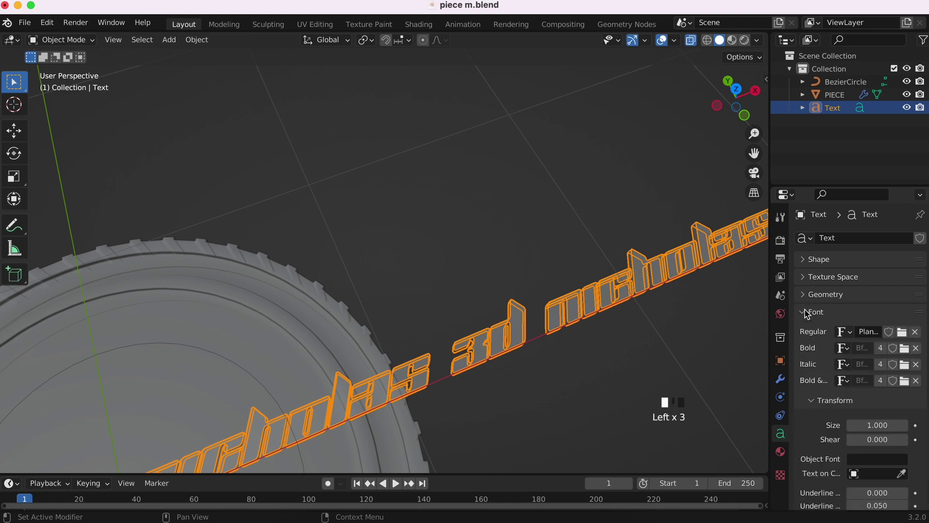
left_click(806, 313)
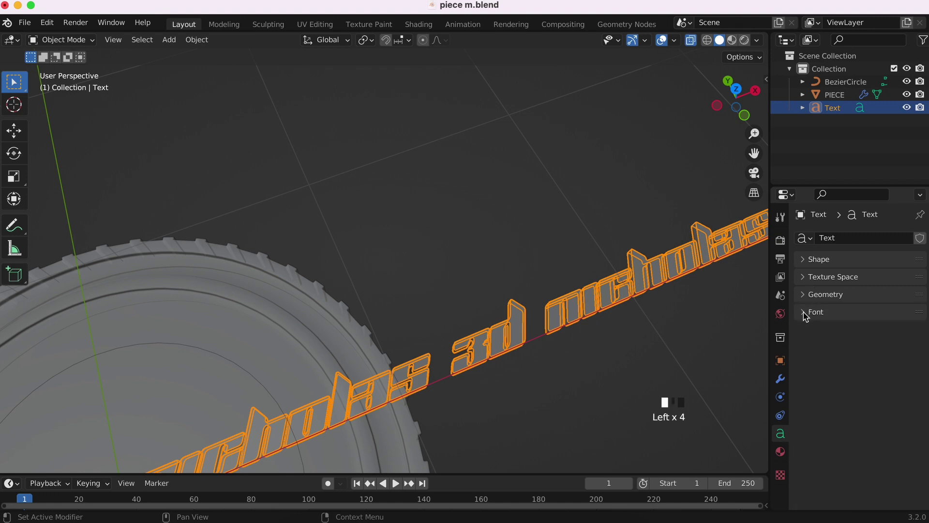
left_click(807, 316)
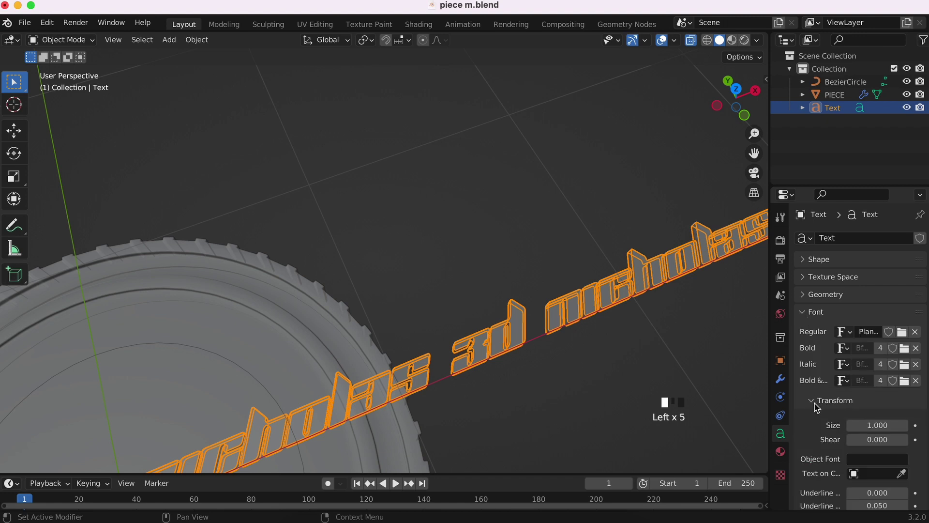
scroll(829, 422, "down", 4)
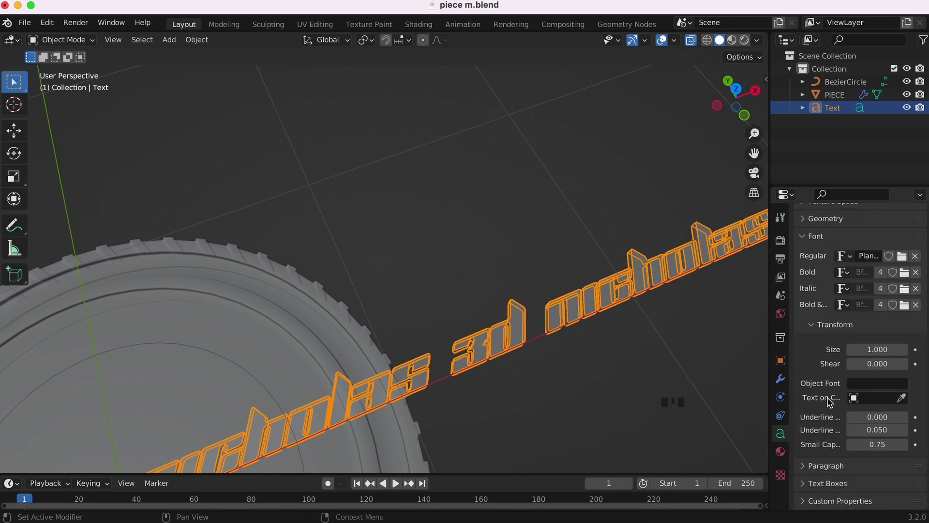
left_click(866, 399)
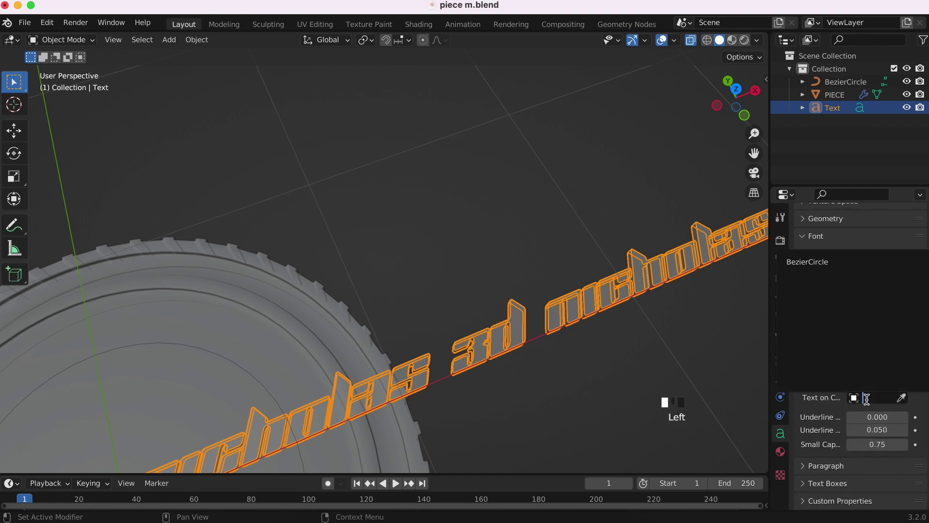
left_click(825, 262)
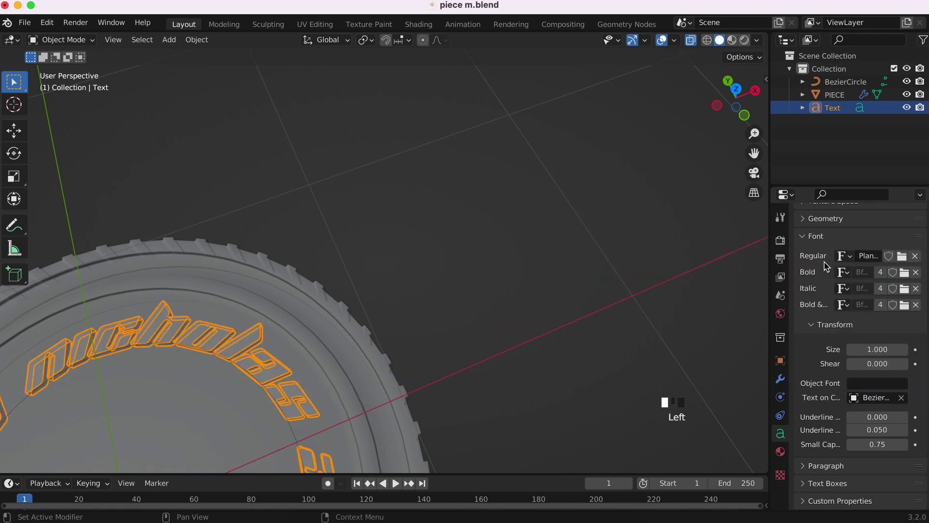
Step: Scale the curved text uniformly by 1.171 about its origin at the coin's centre
scroll(409, 315, "left", 5, "shift")
scroll(409, 315, "down", 5, "shift")
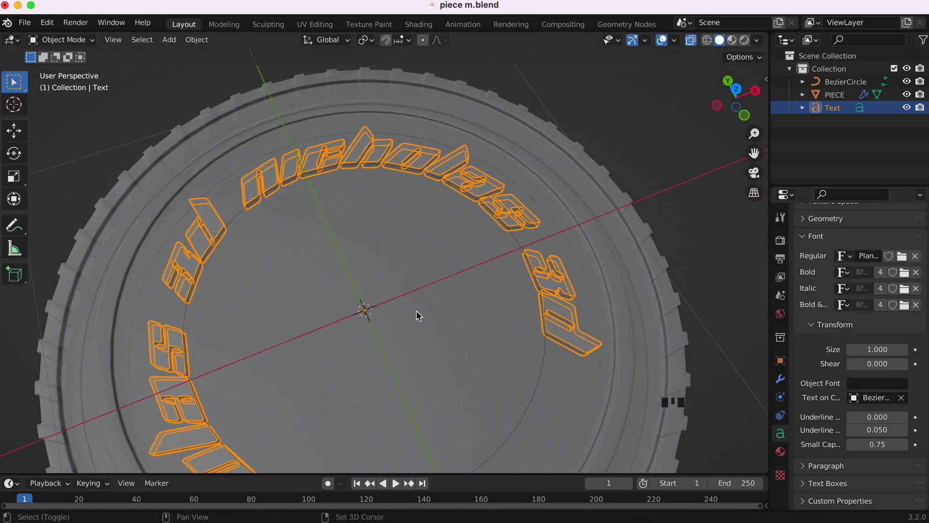
scroll(369, 251, "right", 10)
scroll(369, 256, "down", 8, "ctrl")
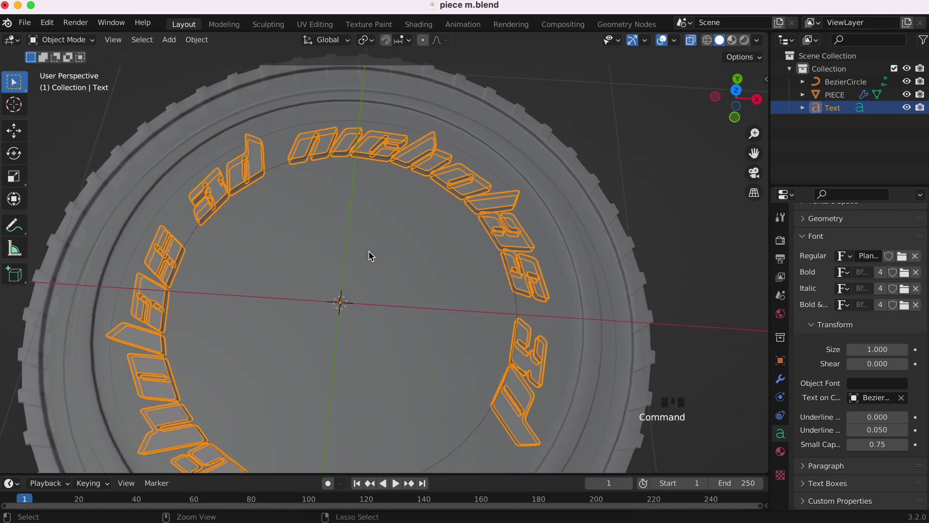
scroll(370, 256, "up", 5, "ctrl")
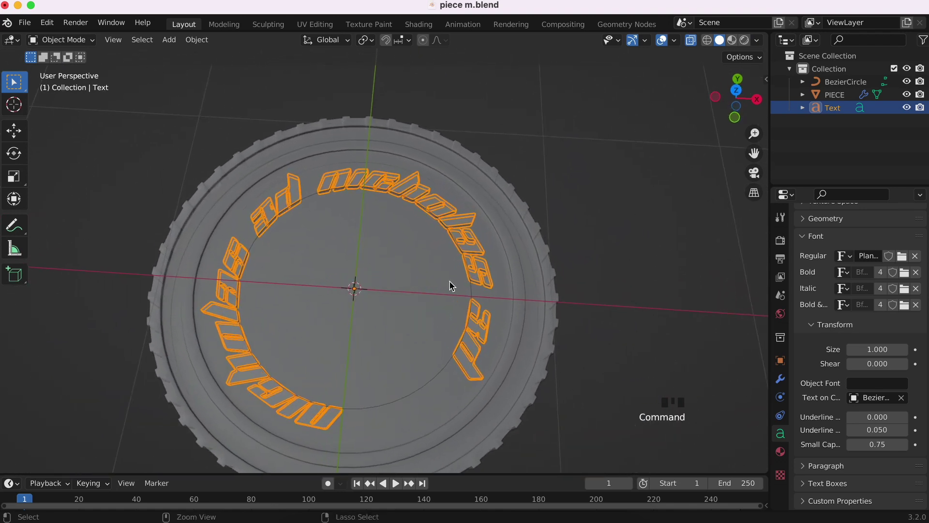
key("s")
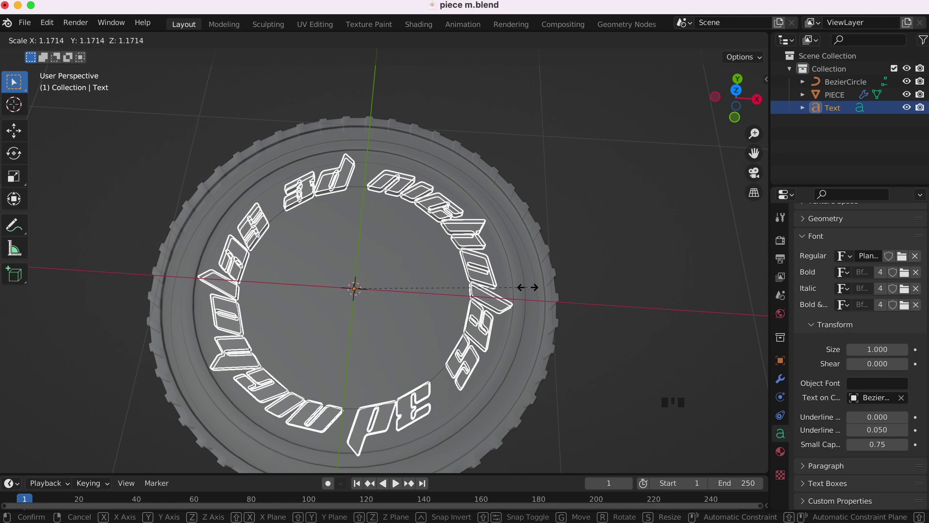
left_click(528, 288)
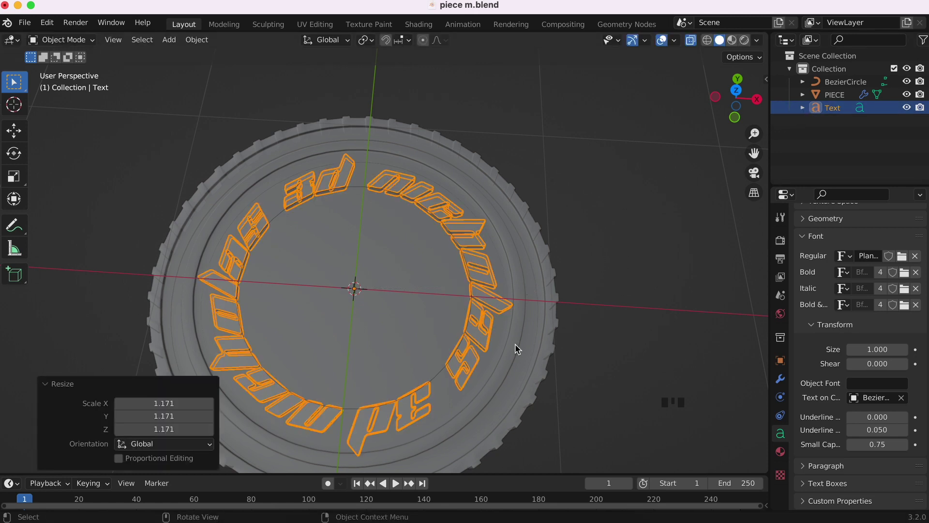
Step: Scale the curved text down uniformly to about 0.7 of its size
key("s")
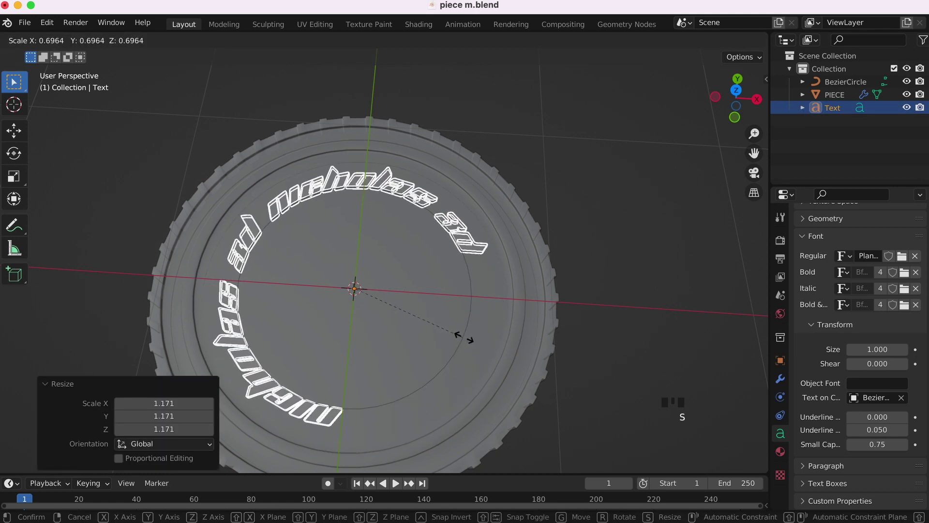
left_click(464, 336)
left_click(463, 334)
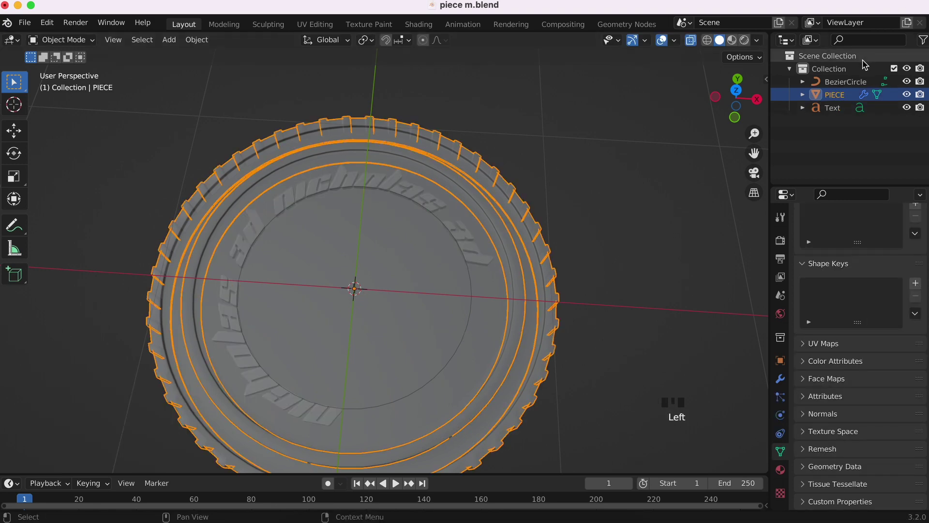
Step: Select the Bezier circle and scale it uniformly to about 0.915 of its size
left_click(484, 323)
key("s")
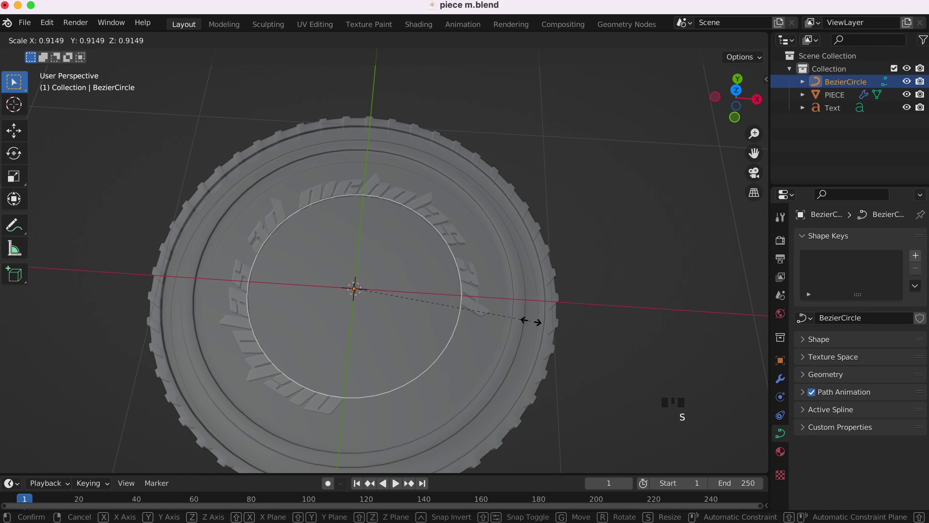
left_click(532, 324)
Step: Enlarge the curved text uniformly by about 1.26 so the lettering spreads around the whole circle, and deselect it
left_click(466, 273)
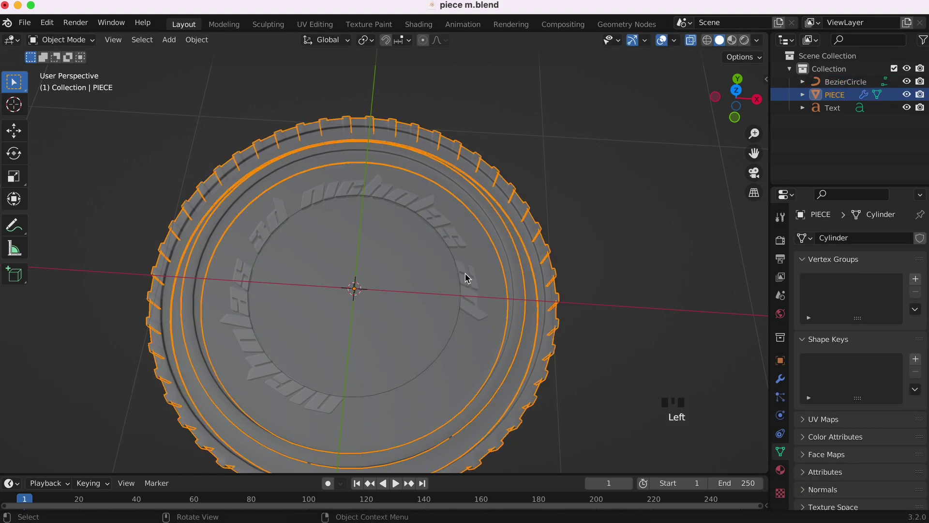
left_click(466, 273)
key("s")
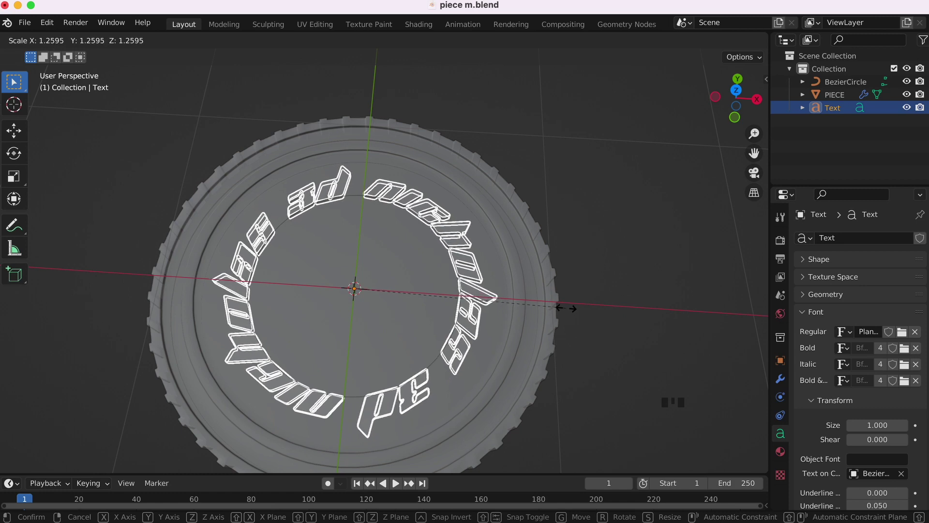
left_click(566, 308)
left_click(631, 266)
Step: Show the coin in the right orthographic view with X-ray enabled so the text inside is visible
middle_click_drag(469, 311, 630, 137)
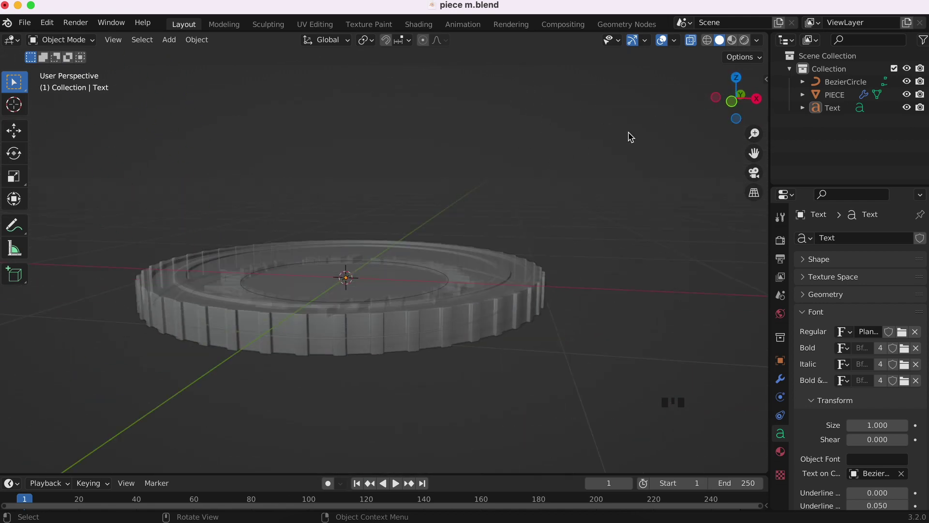
left_click(691, 40)
middle_click_drag(423, 253, 422, 255)
scroll(437, 297, "up", 8, "super")
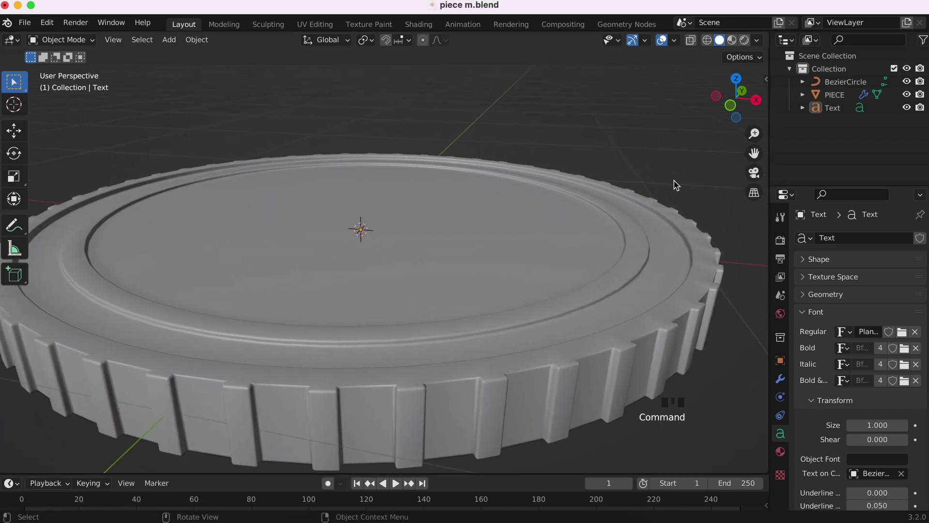
left_click(756, 100)
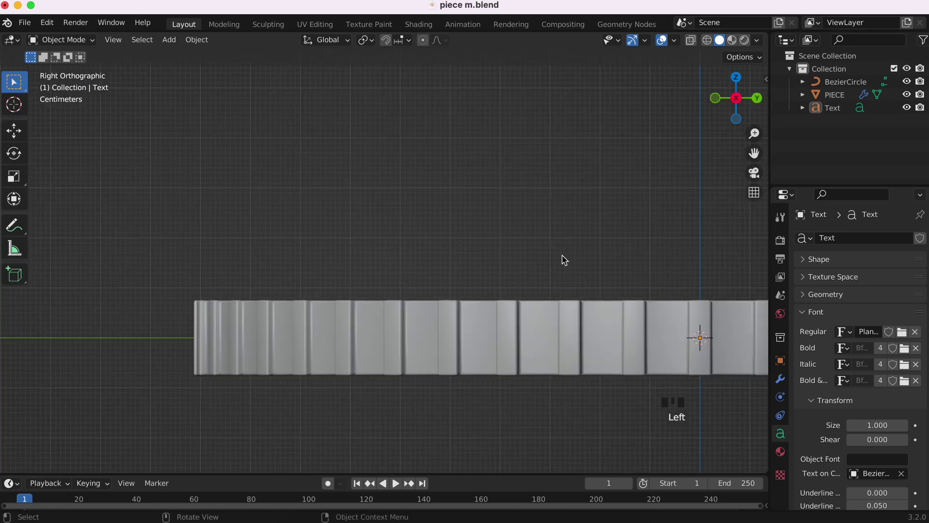
scroll(562, 260, "right", 10, "shift")
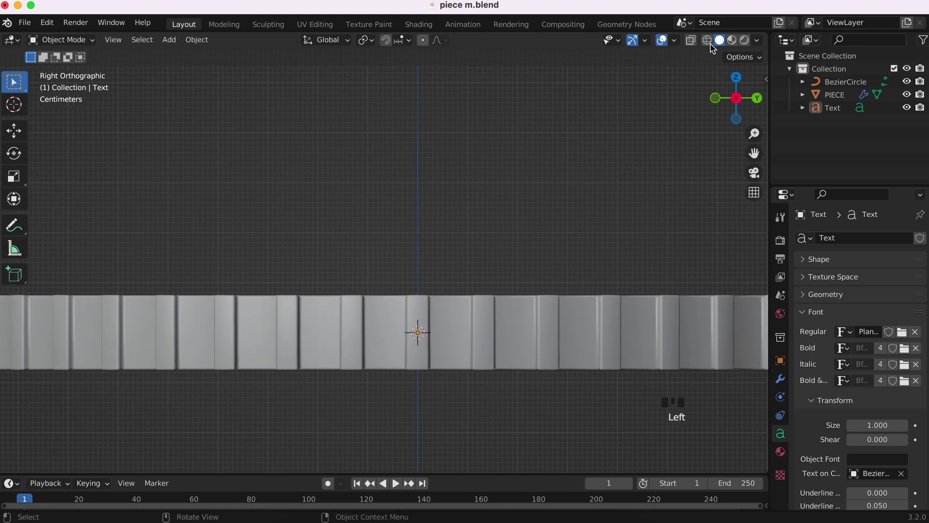
left_click(708, 41)
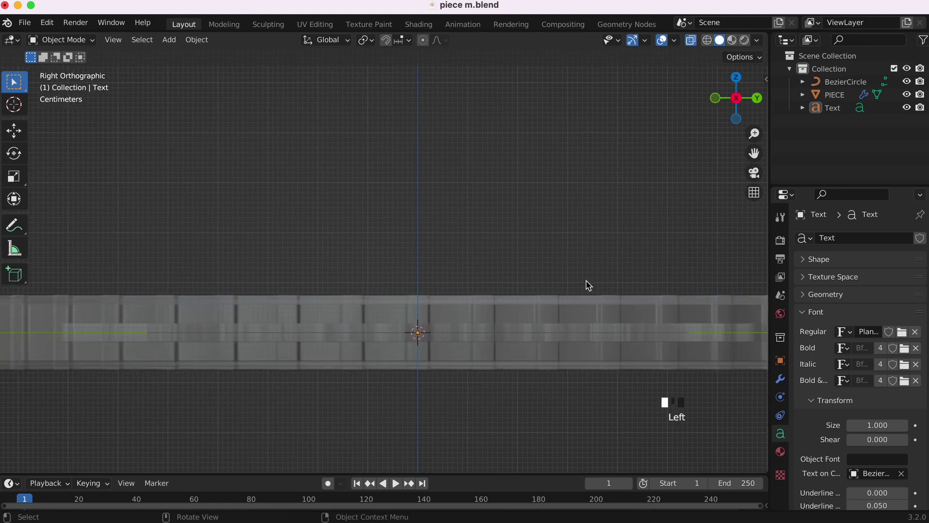
Step: Raise the text about 0.047 m along Z towards the coin's upper face, and deselect it
left_click(890, 108)
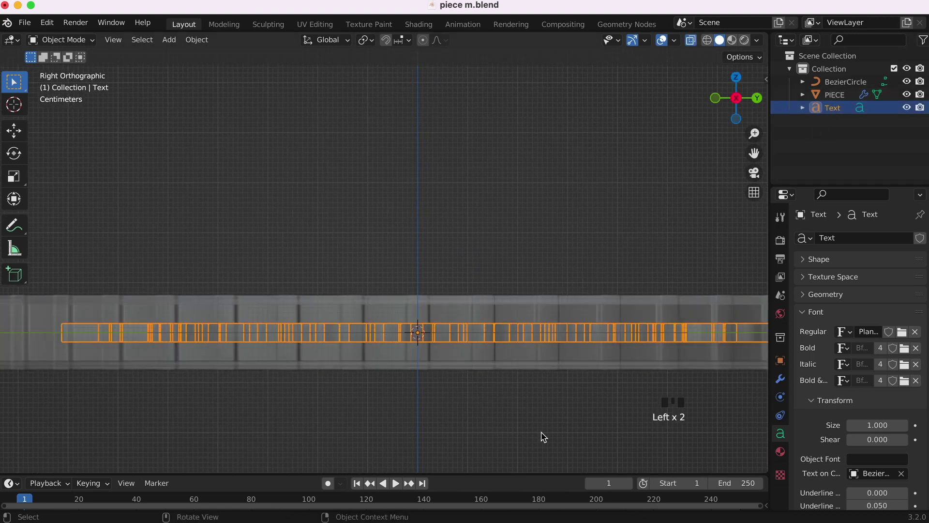
key("g")
key("z")
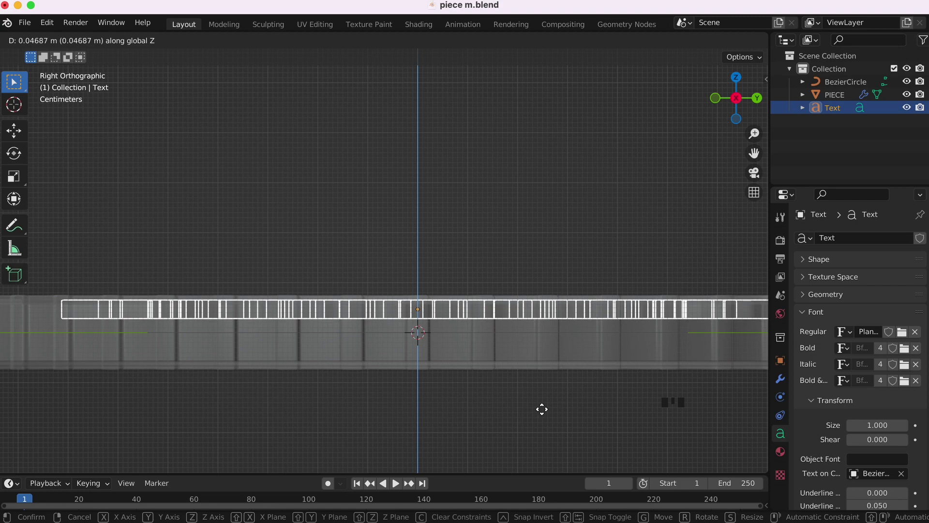
left_click(541, 410)
middle_click_drag(530, 359, 532, 362)
left_click(610, 326)
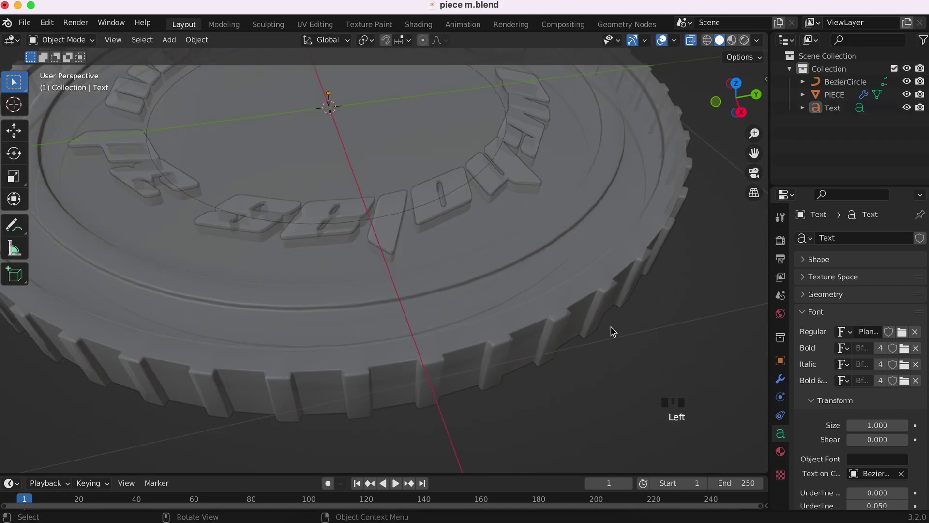
Step: Examine the raised lettering from the side and above, and turn off X-ray to check it against the solid coin
scroll(590, 291, "down", 10)
scroll(590, 294, "up", 10)
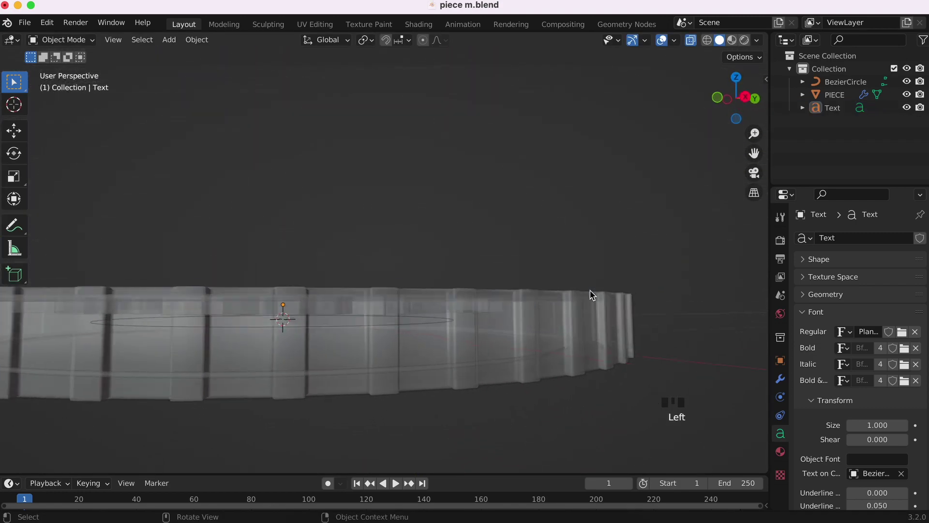
scroll(590, 294, "down", 5, "super")
scroll(591, 294, "up", 5)
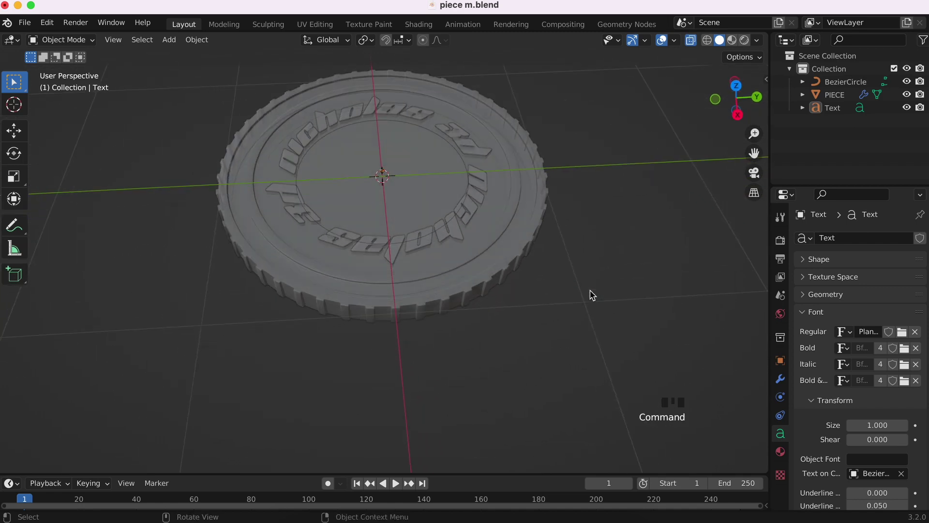
scroll(591, 294, "up", 5, "super")
scroll(591, 294, "down", 6)
scroll(590, 291, "down", 3)
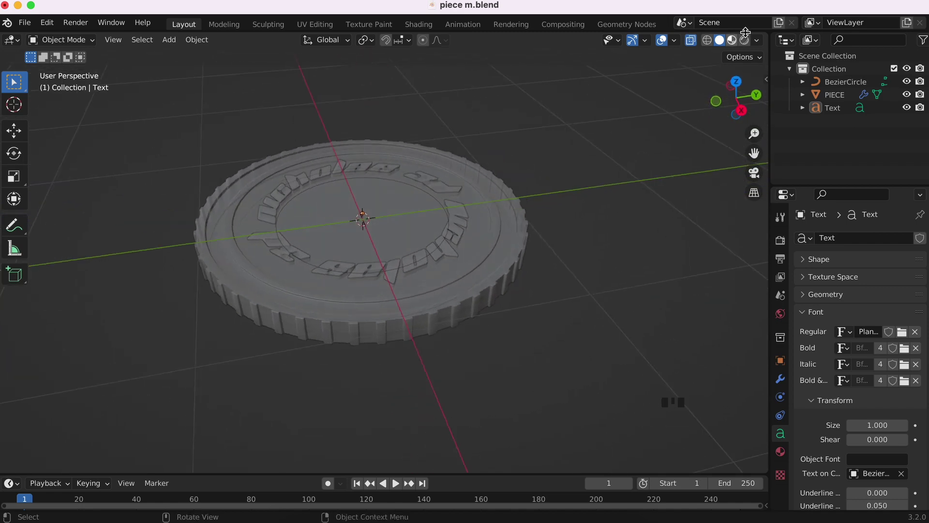
left_click(693, 40)
scroll(543, 257, "up", 8)
scroll(545, 261, "up", 3, "super")
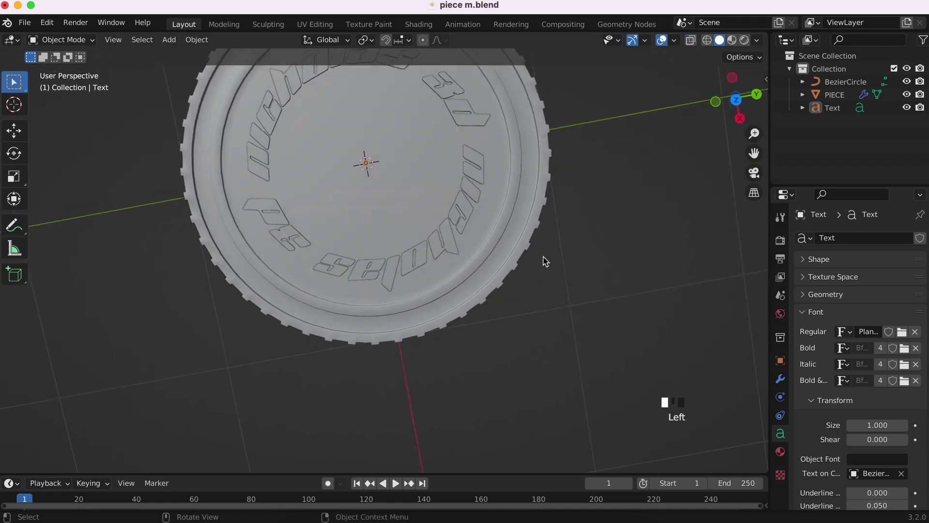
scroll(546, 261, "down", 8)
Step: Duplicate the curved text and move the copy about 0.316 m down along Z to the coin's underside
left_click(453, 247)
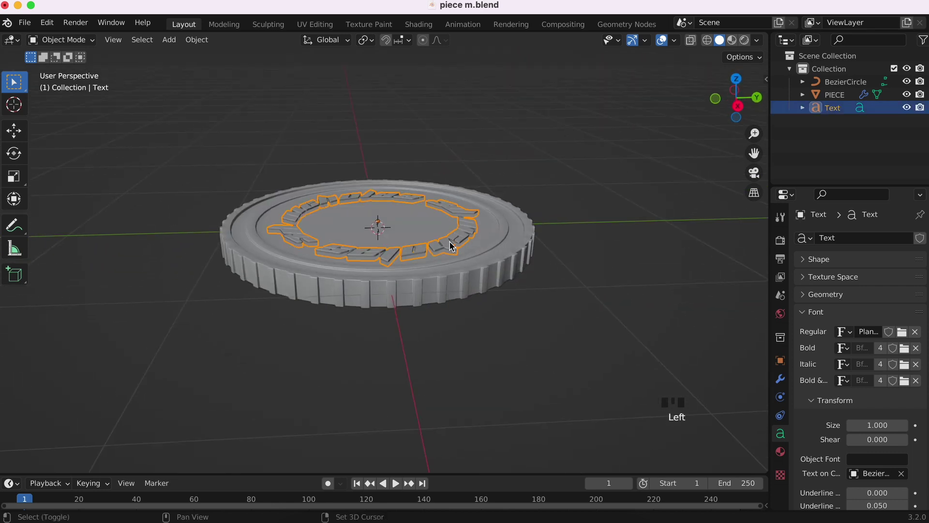
key("shift+d")
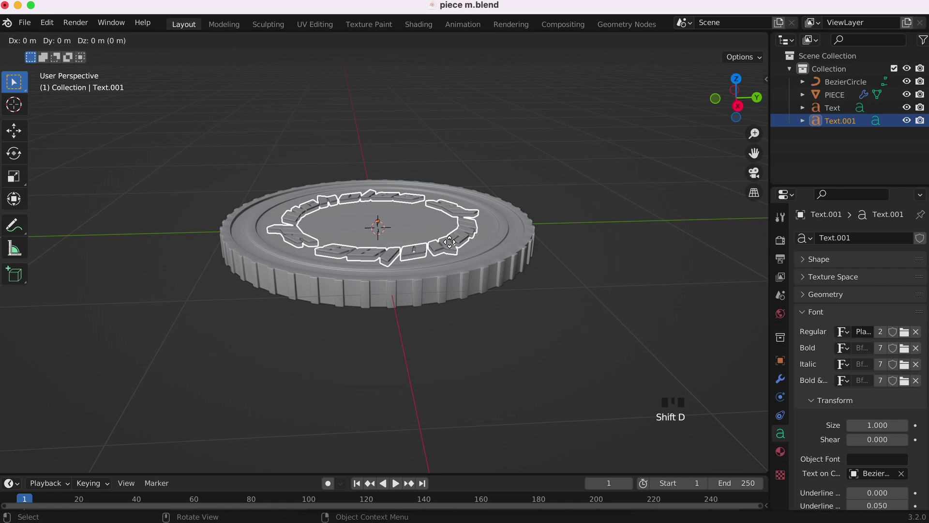
key("z")
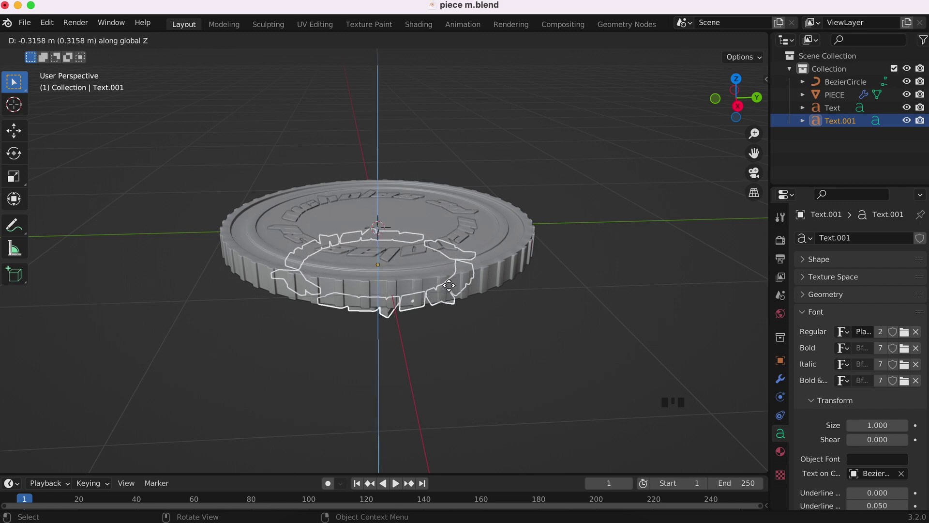
left_click(450, 289)
middle_click_drag(450, 290, 447, 373)
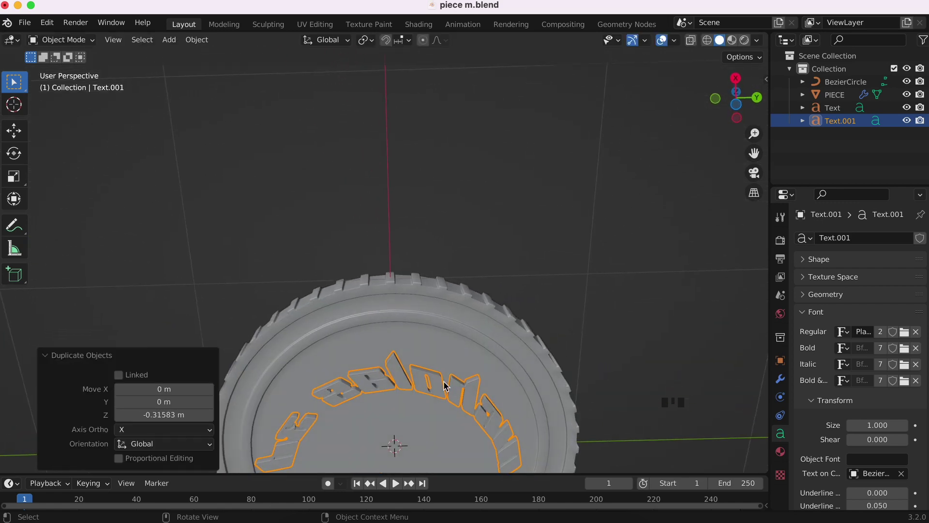
scroll(444, 385, "down", 8, "shift")
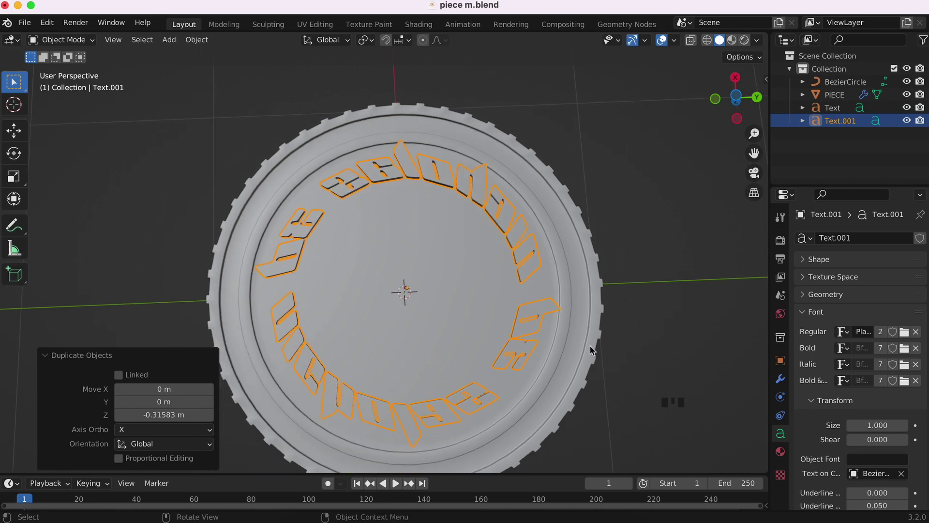
Step: Rotate the duplicated text 180° about the X axis so it reads correctly from the coin's underside
type("r")
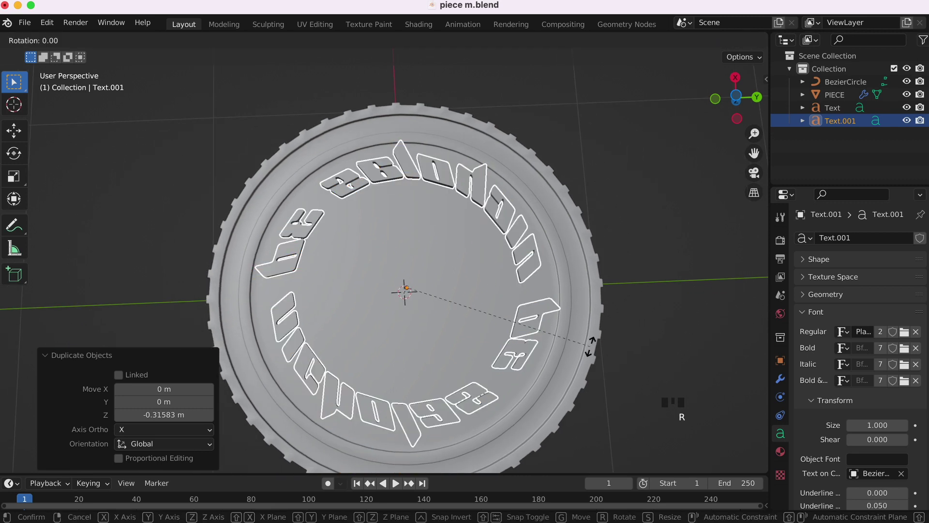
type("x")
type("180")
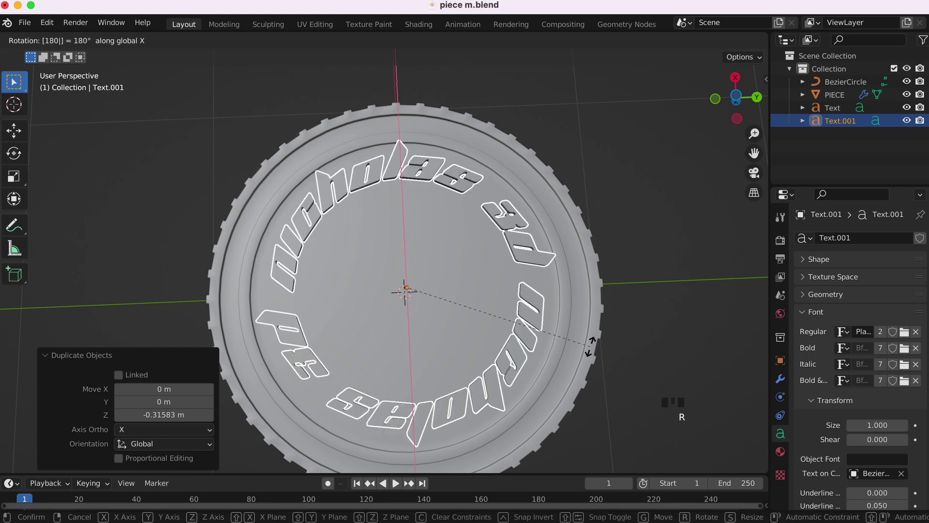
key("Return")
scroll(592, 349, "down", 10)
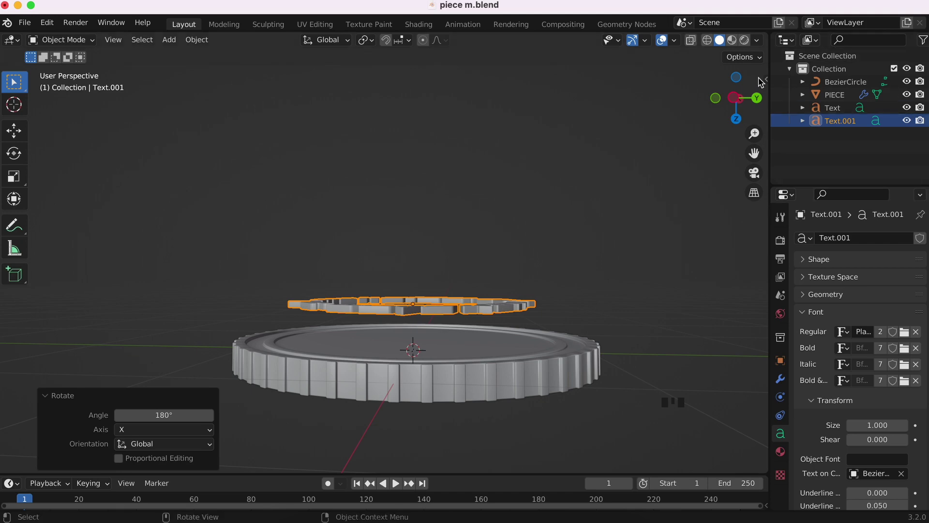
Step: In the left orthographic view with X-ray on, move the flipped text about 0.222 m up along Z into the coin's lower face, and deselect it
left_click(738, 98)
left_click(738, 98)
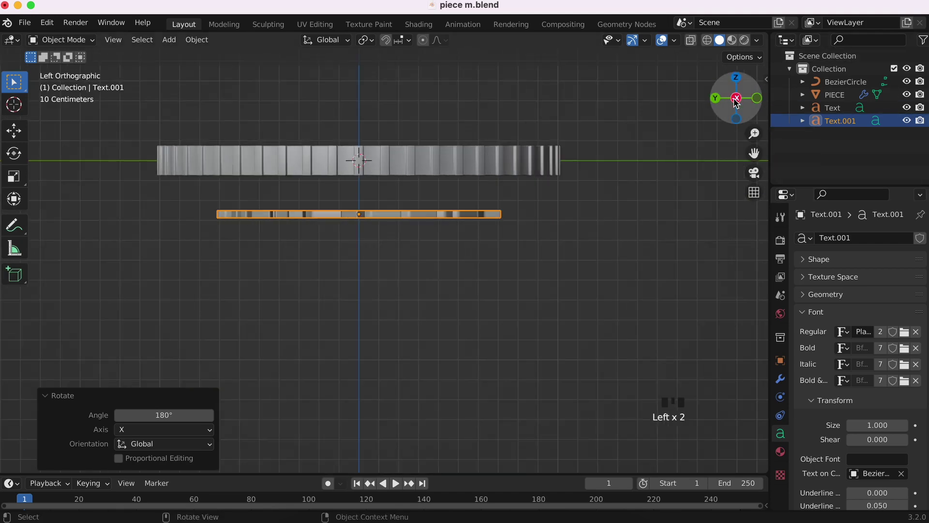
scroll(386, 198, "up", 5, "shift")
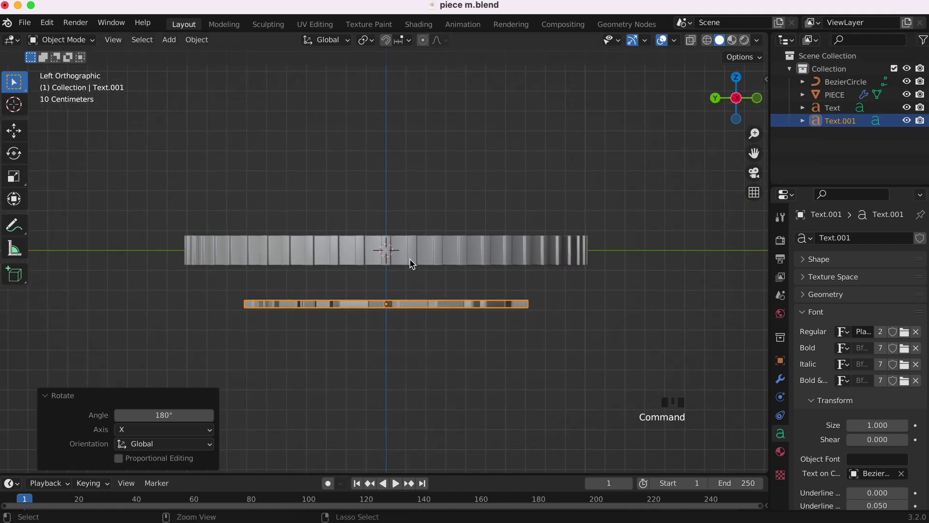
scroll(411, 263, "up", 6, "super")
scroll(411, 263, "down", 2, "super")
left_click(691, 40)
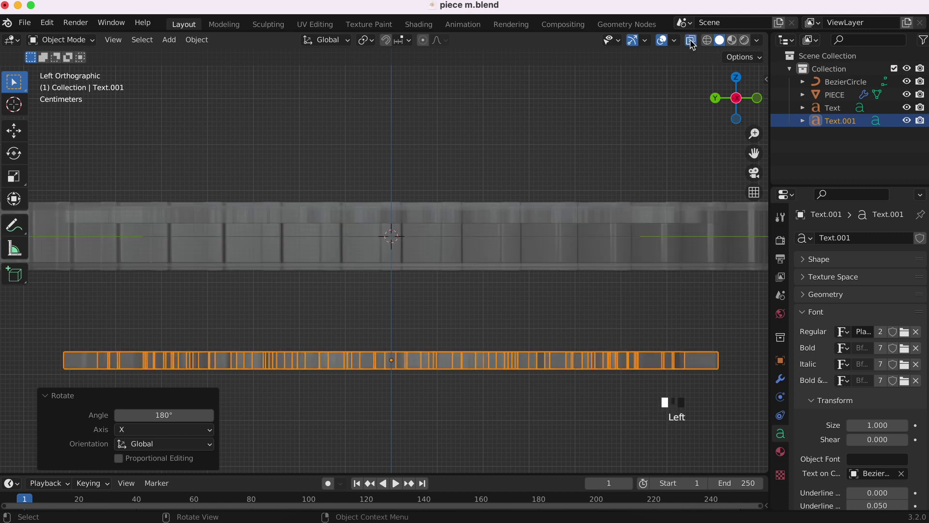
key("g")
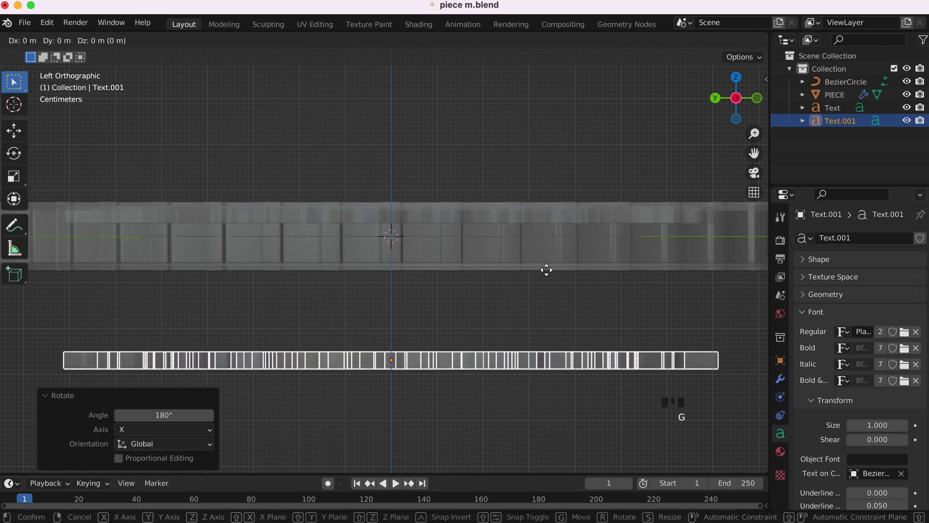
key("z")
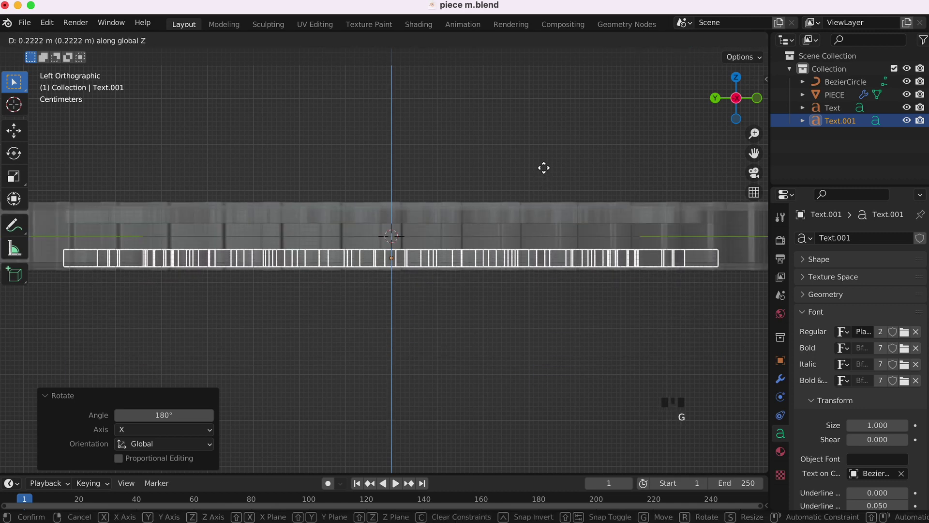
left_click(544, 167)
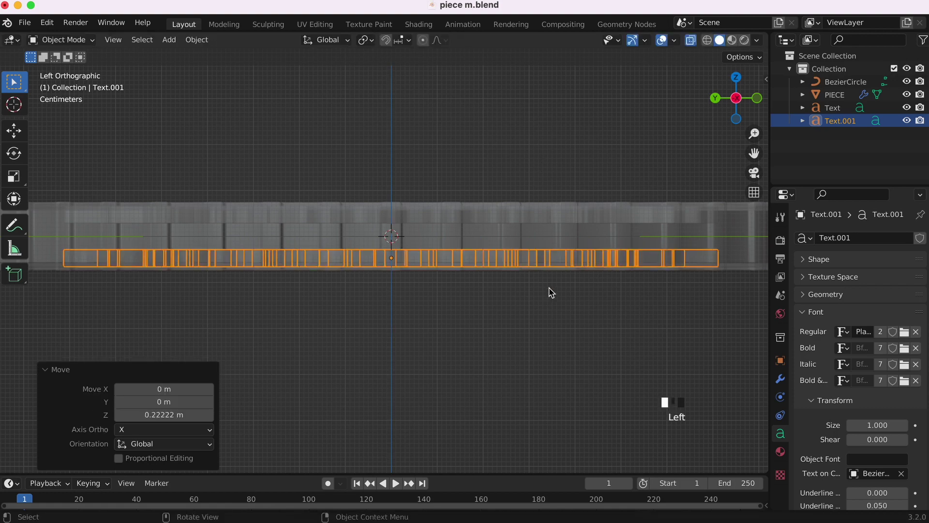
left_click(548, 288)
Step: Turn off X-ray and examine the lettering on both the underside and the upper face of the coin
scroll(548, 288, "down", 10)
key("Tab")
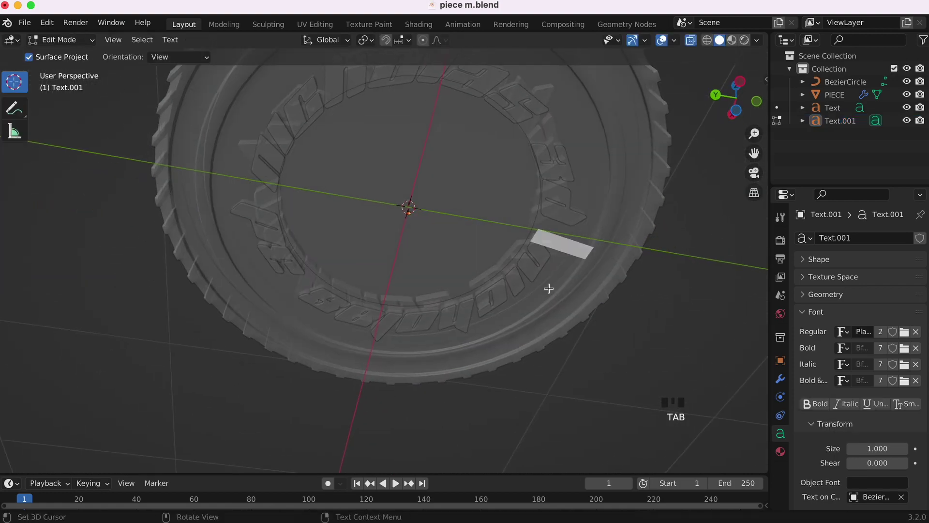
key("Tab")
left_click(691, 40)
scroll(692, 274, "up", 10)
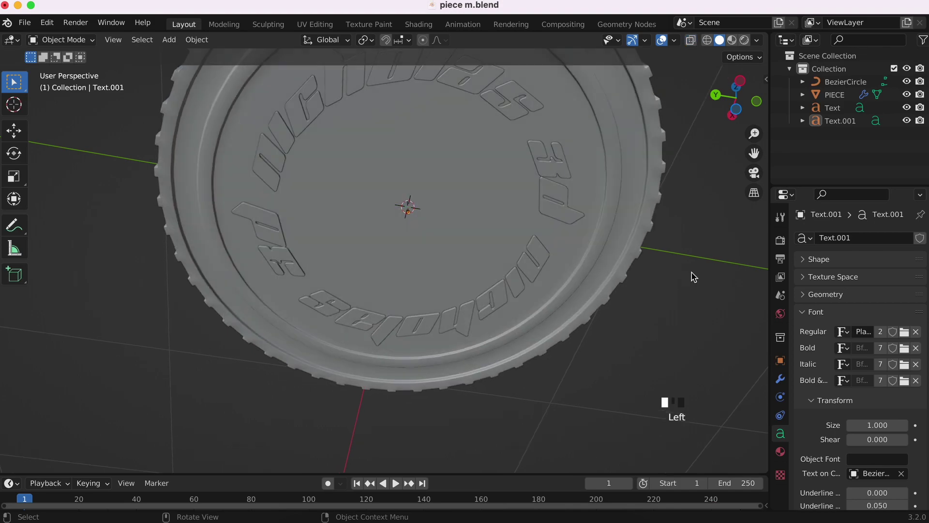
scroll(694, 277, "down", 10)
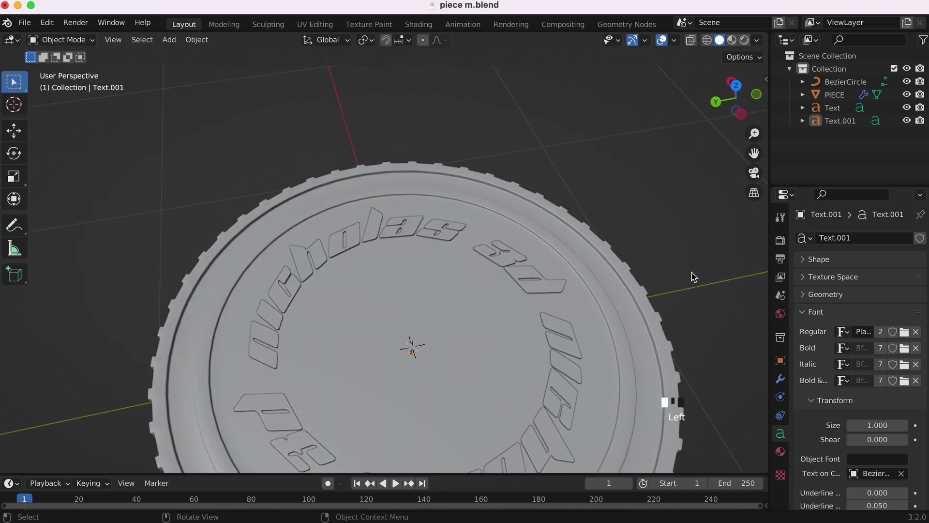
scroll(694, 276, "up", 8)
scroll(694, 277, "up", 4)
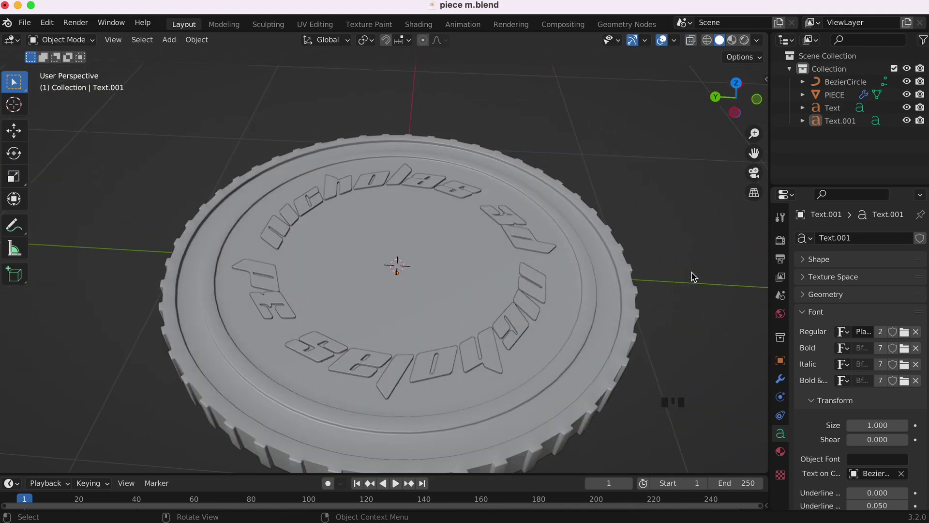
scroll(694, 277, "down", 4)
scroll(694, 277, "right", 4, "shift")
scroll(694, 276, "down", 3)
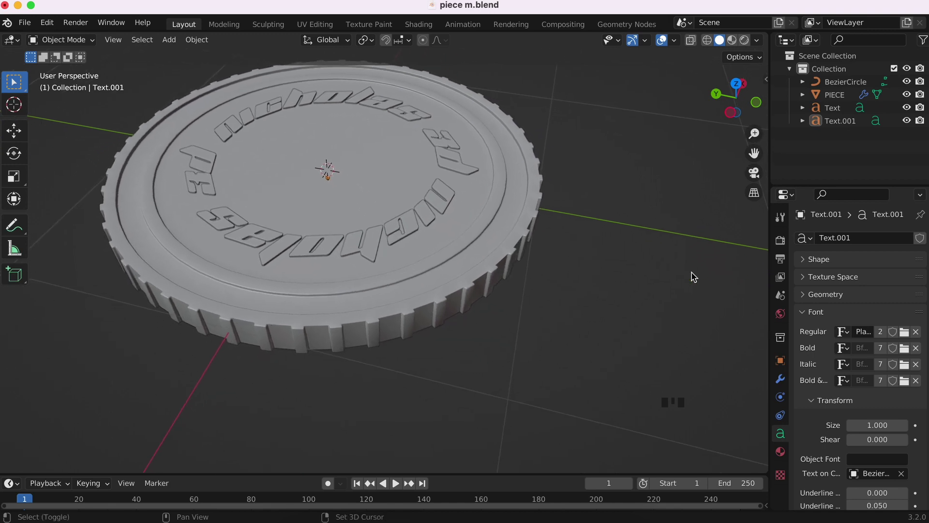
Step: Consult the gold coin reference image piece rendu 1.png, minimise it, and look over the modelled coin again
left_click(552, 517)
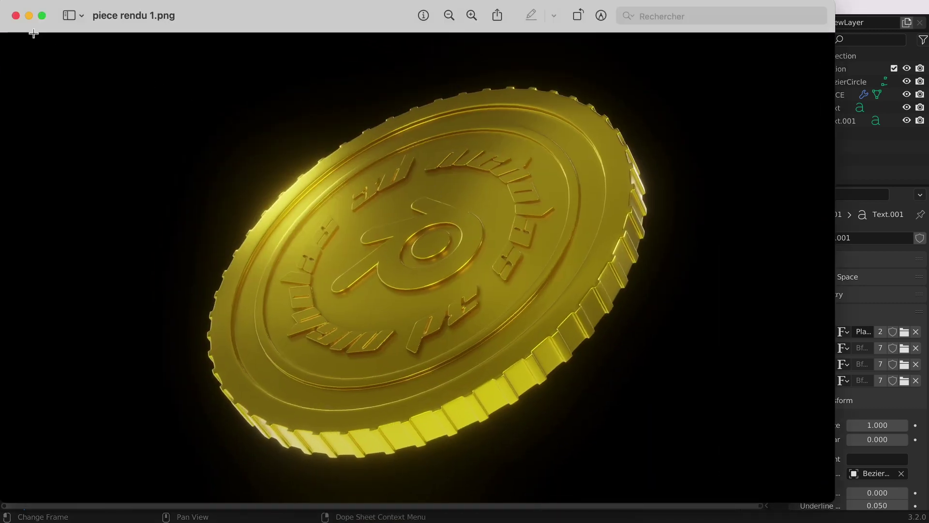
left_click(29, 16)
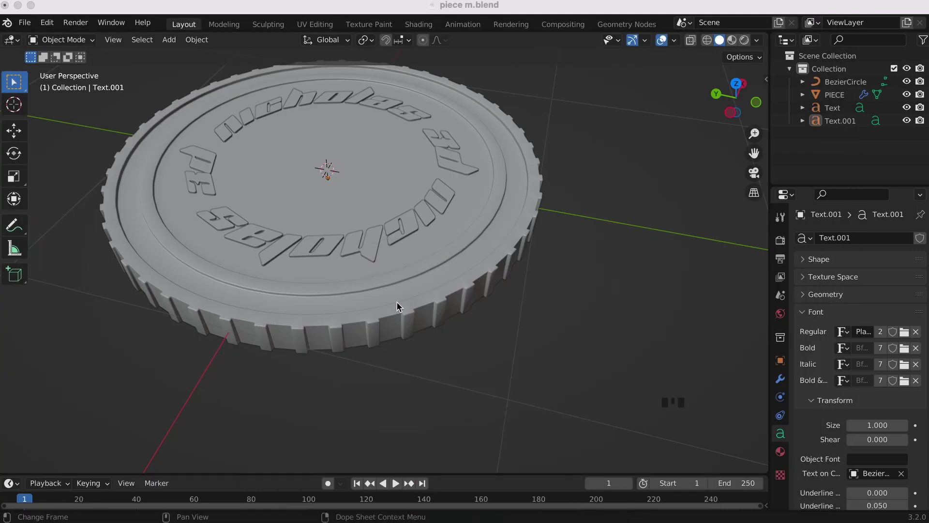
left_click(640, 333)
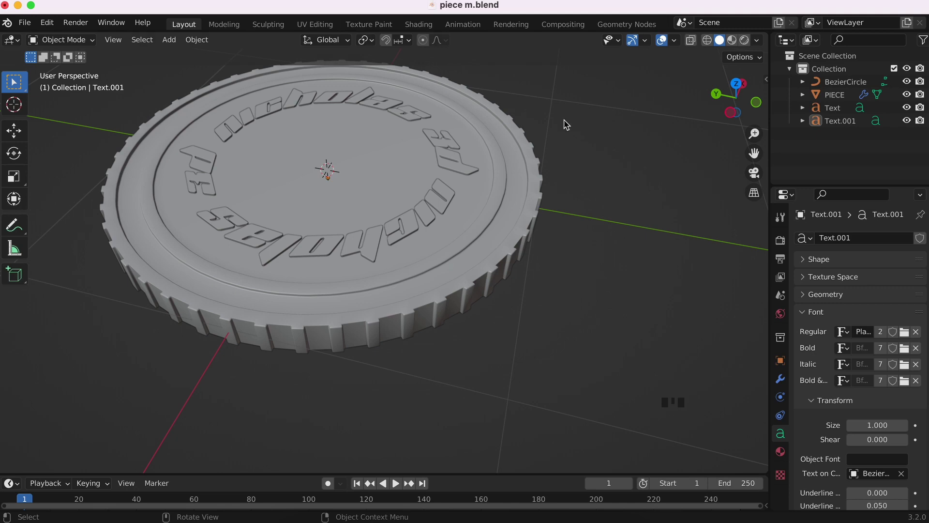
scroll(505, 166, "left", 5, "shift")
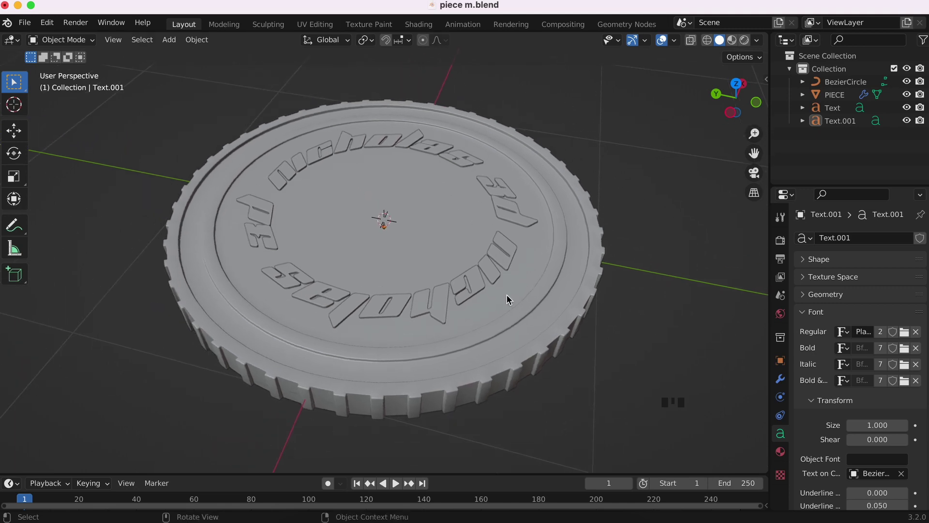
scroll(456, 224, "down", 5)
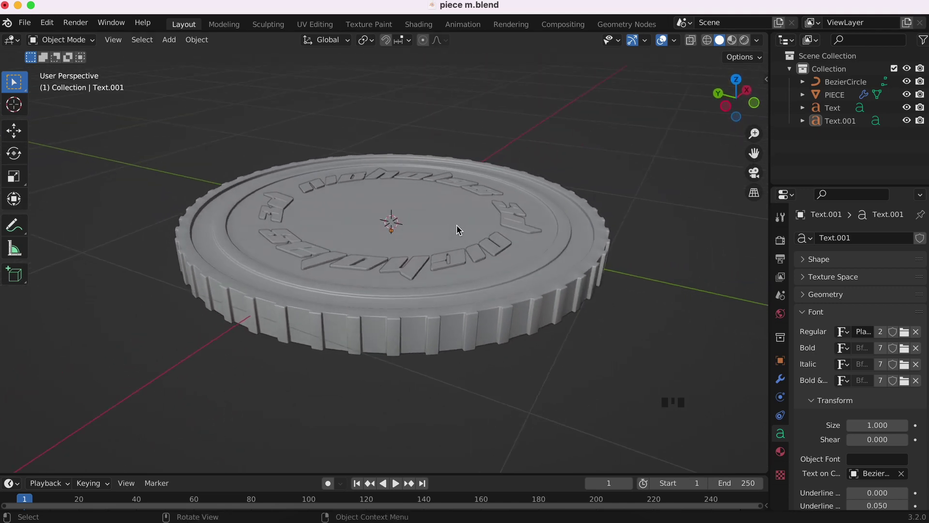
scroll(457, 224, "up", 4)
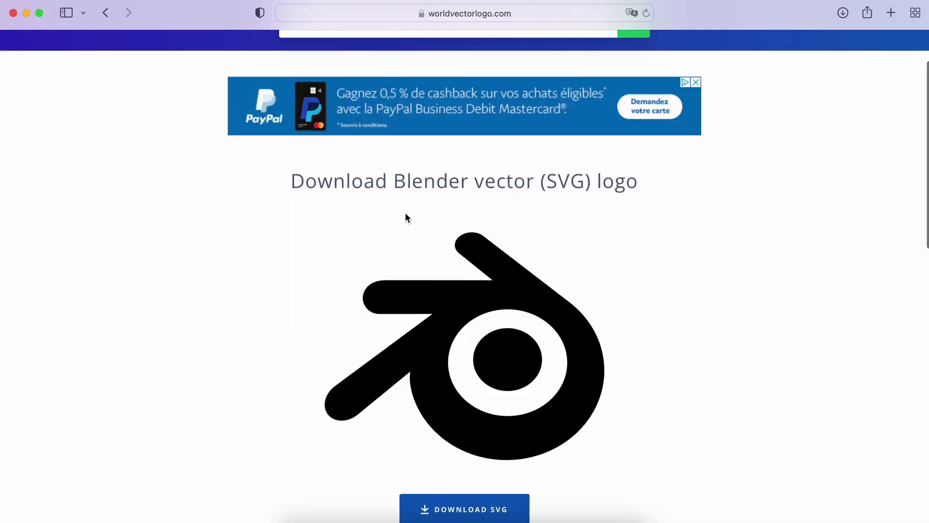
Step: Switch to the browser, review the Blender SVG logo page on Worldvectorlogo, and go to the site's home page to look through its logos
scroll(405, 213, "down", 5)
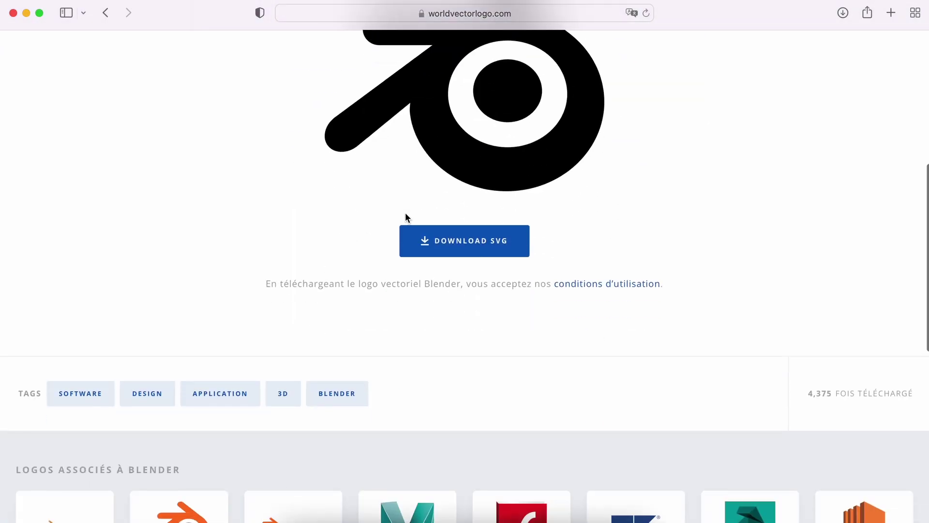
scroll(405, 213, "up", 7)
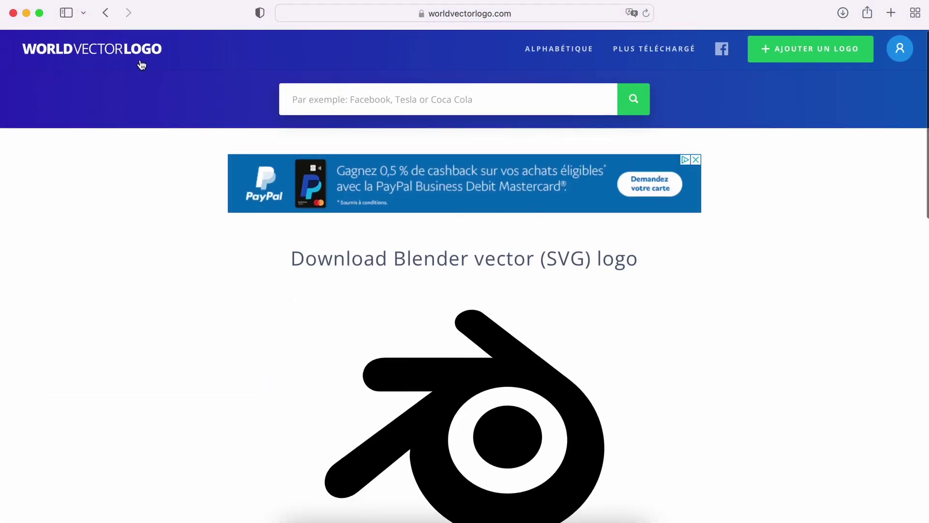
left_click(141, 63)
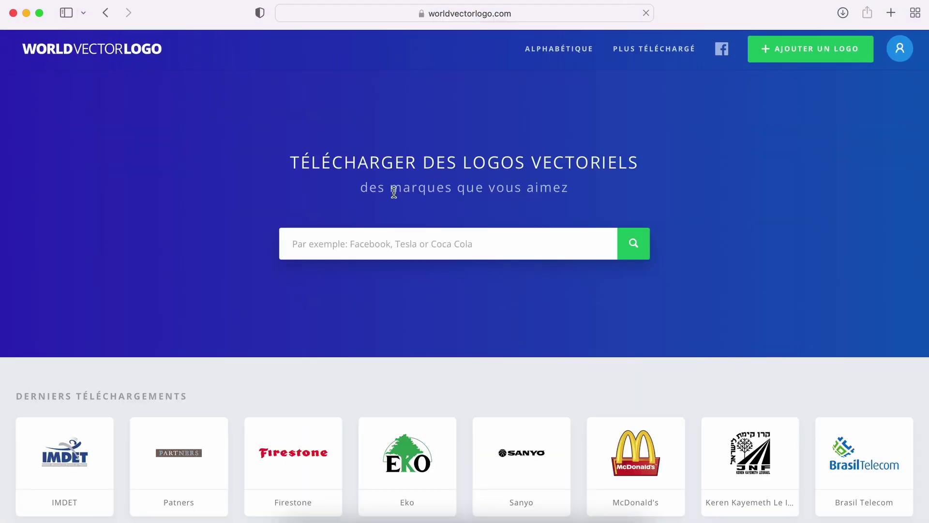
scroll(394, 192, "down", 4)
scroll(518, 155, "up", 2)
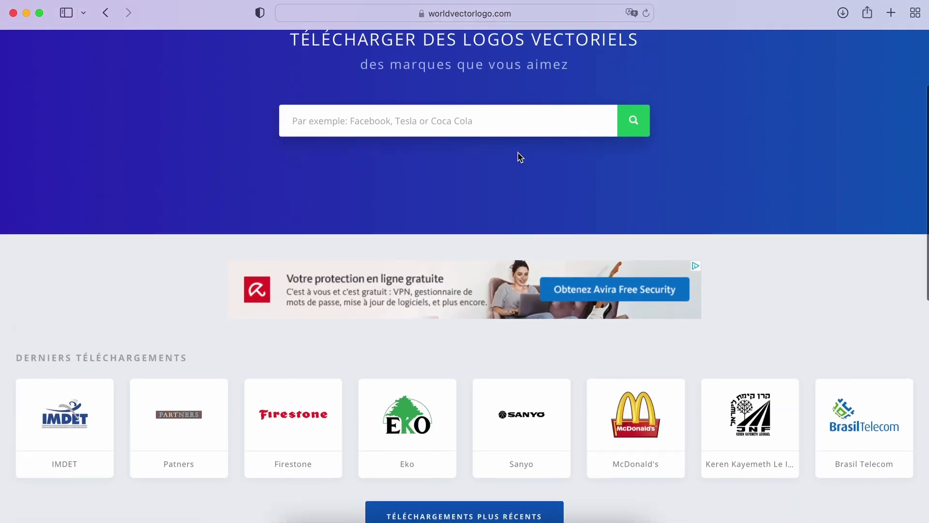
scroll(516, 156, "down", 6)
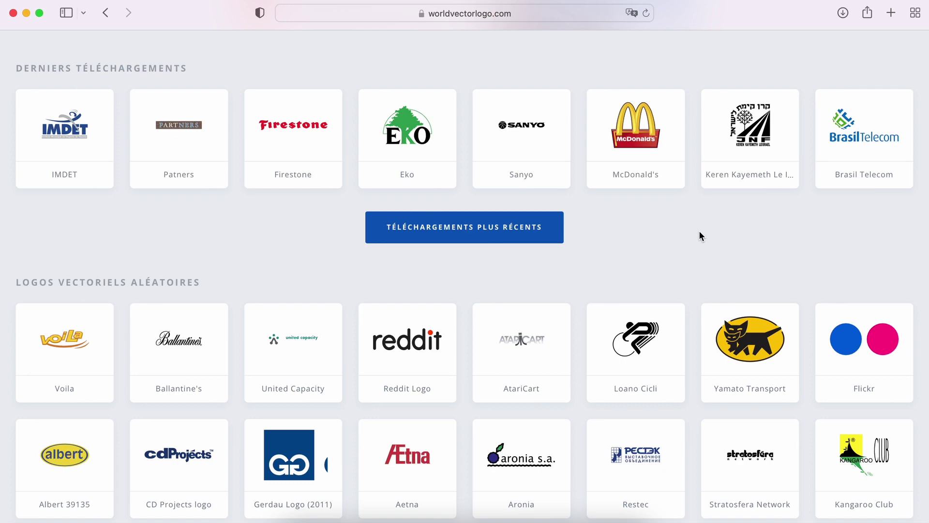
scroll(700, 235, "down", 3)
scroll(700, 235, "up", 10)
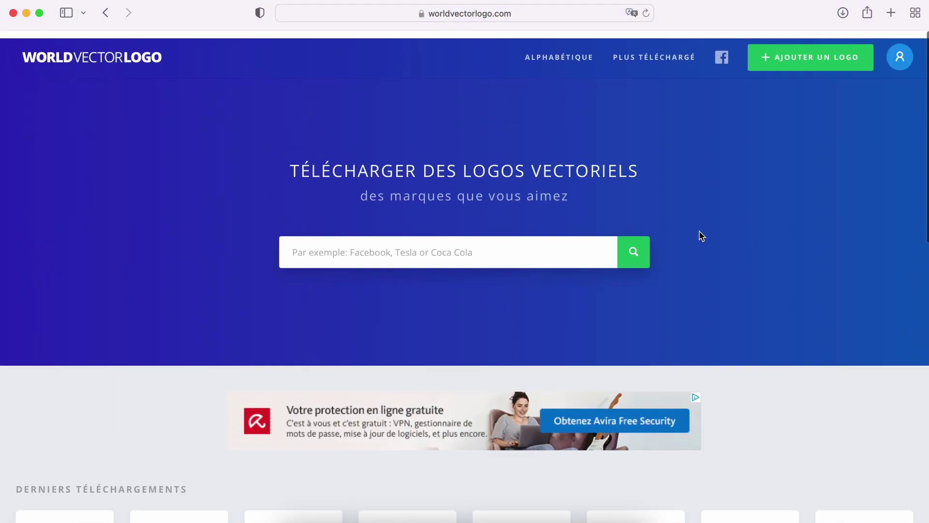
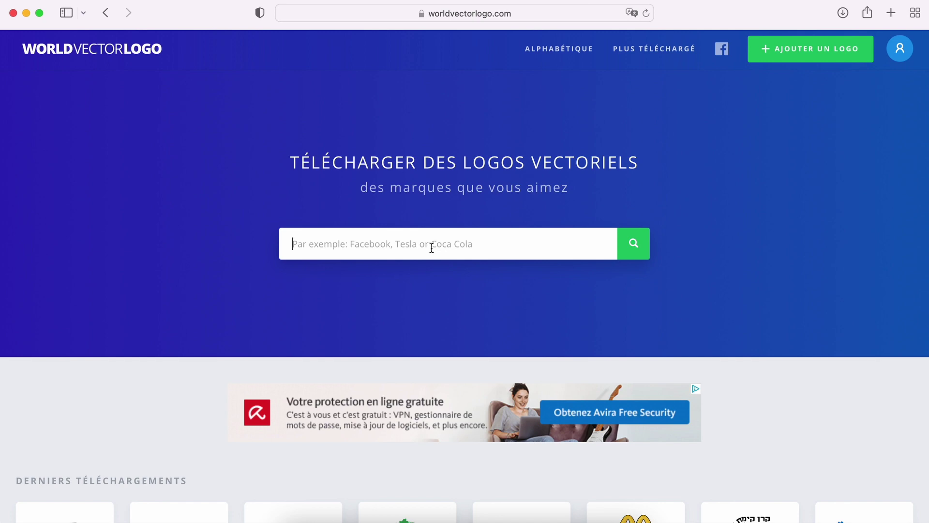
Step: Search Worldvectorlogo for blender and open the download page of the black Blender logo
type("blender")
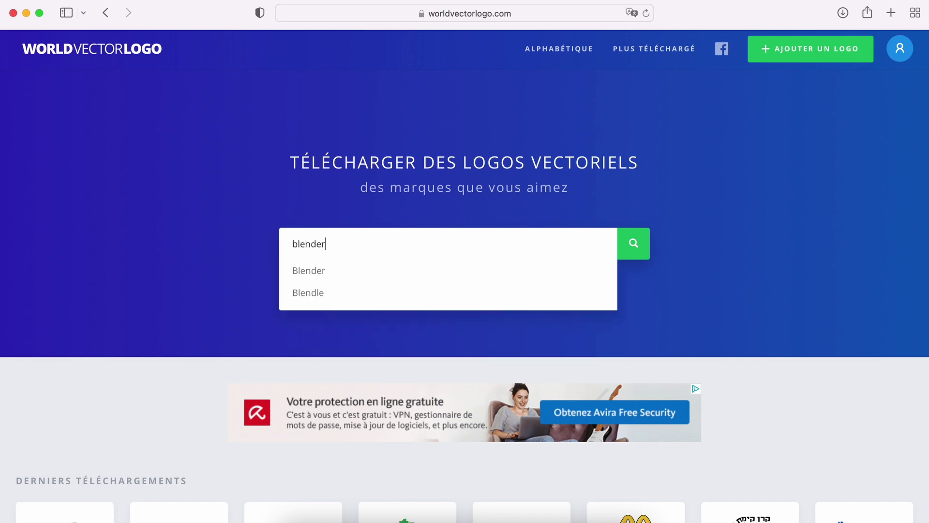
key("Return")
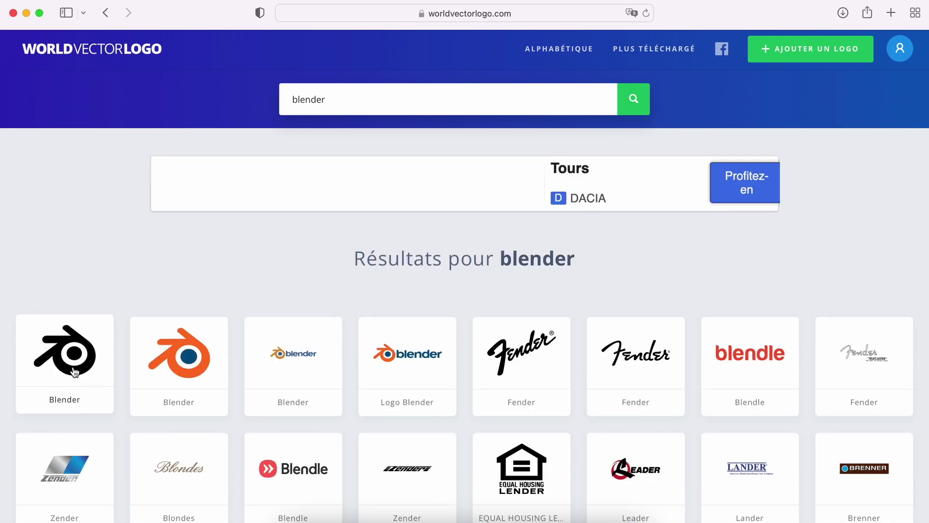
left_click(75, 371)
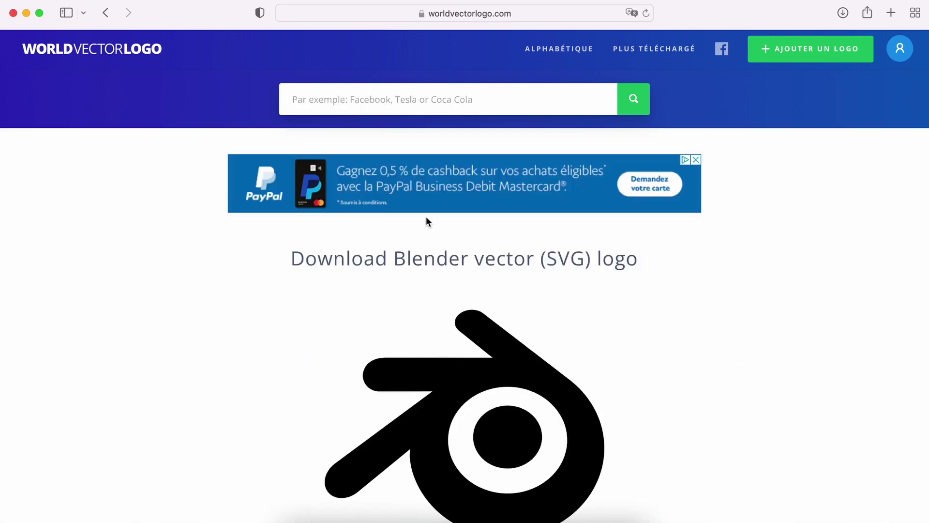
scroll(446, 306, "down", 3)
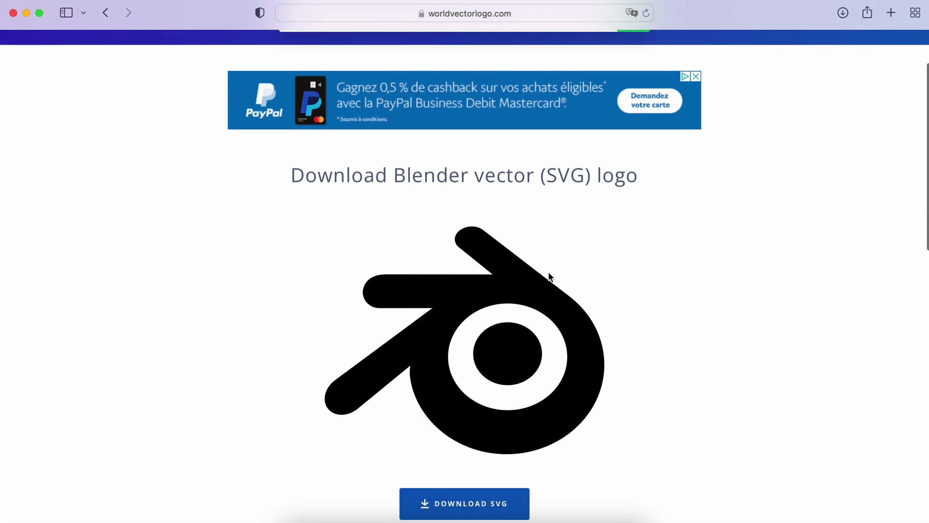
scroll(678, 333, "down", 2)
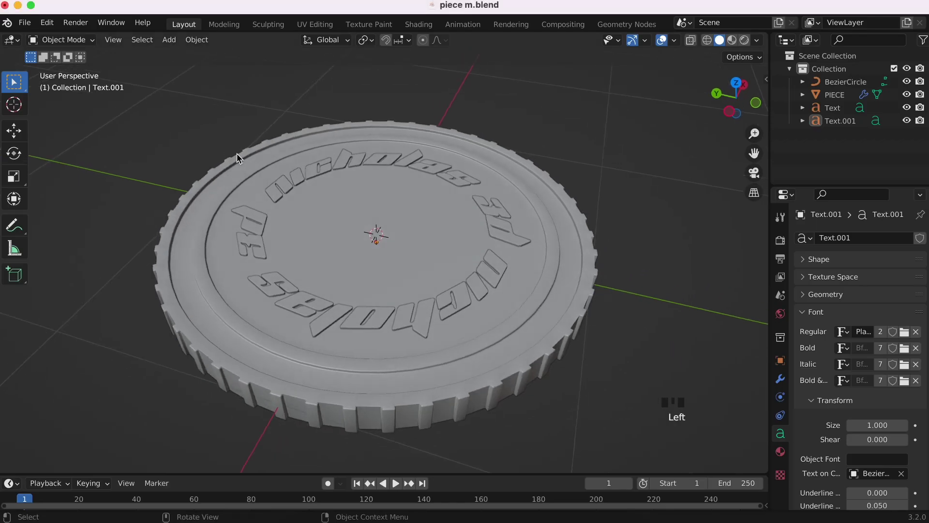
Step: Import the logo file blender-1.svg from the Downloads folder as Scalable Vector Graphics
left_click(24, 22)
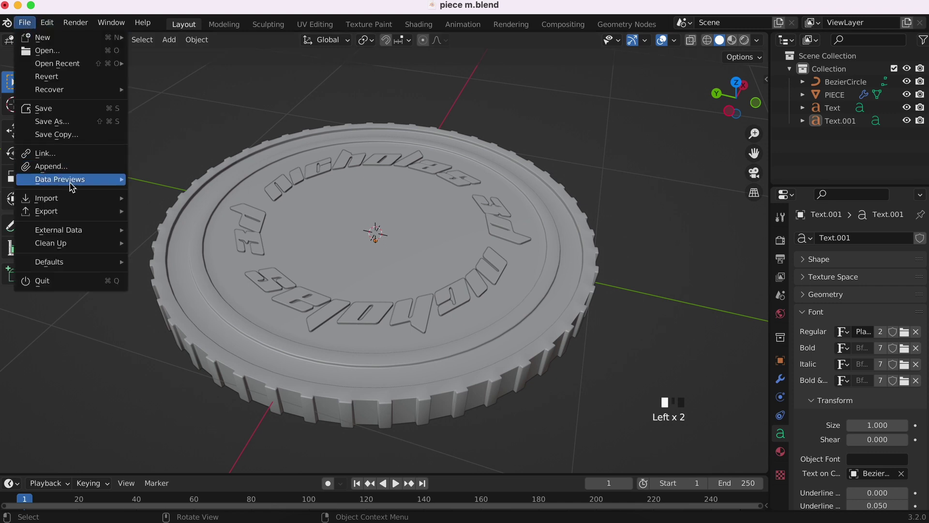
mouse_move(70, 198)
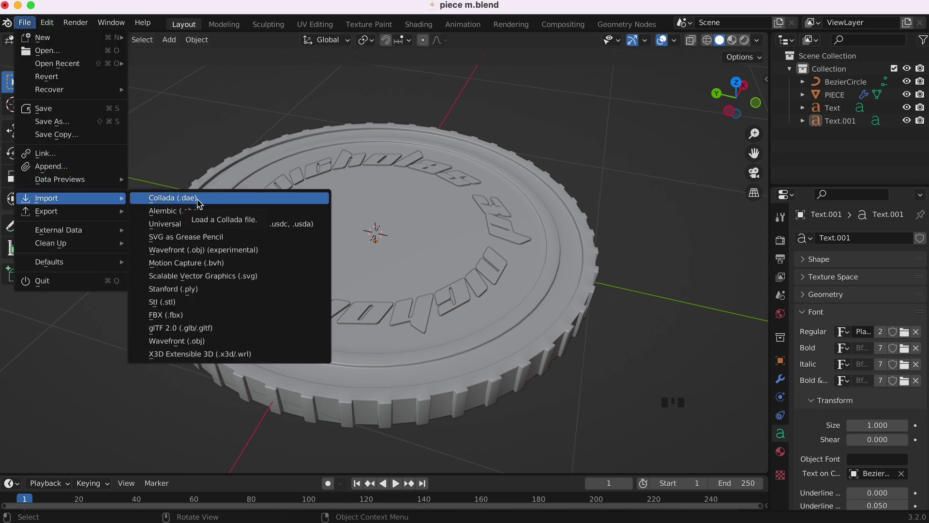
left_click(259, 276)
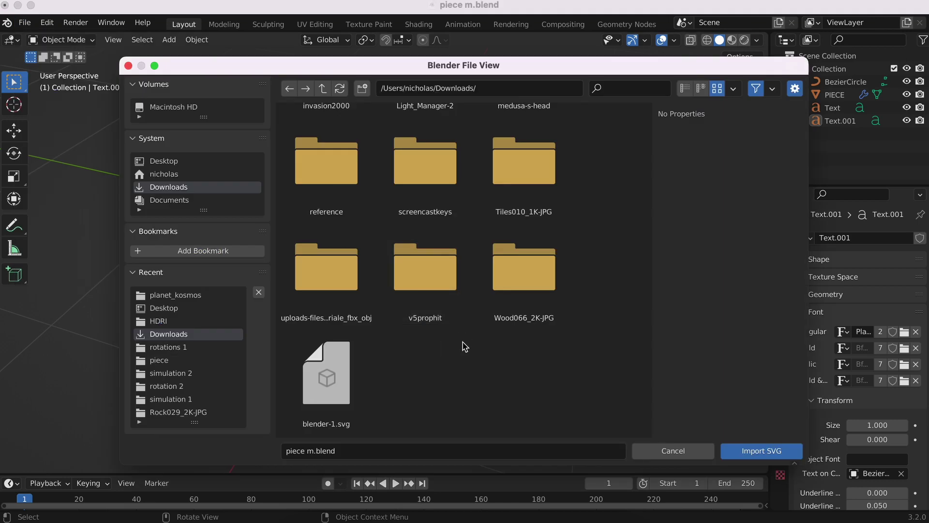
left_click(332, 383)
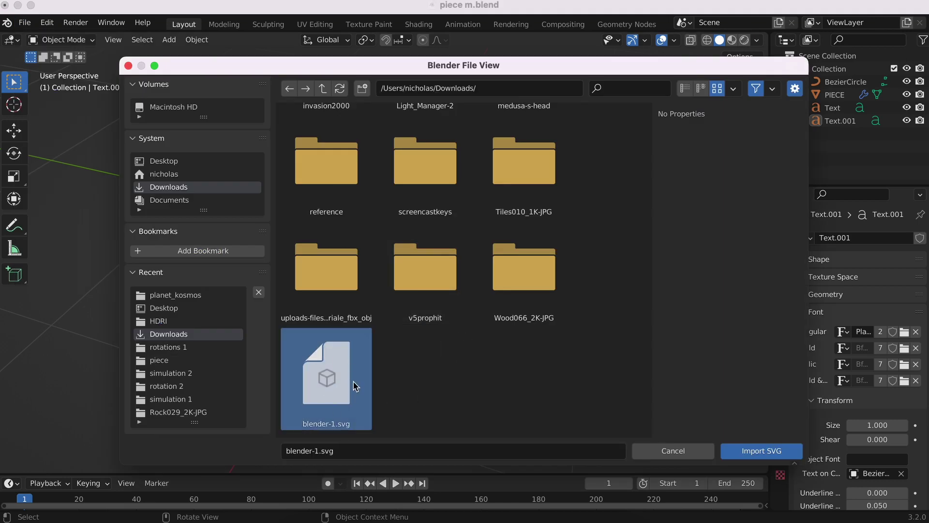
left_click(771, 452)
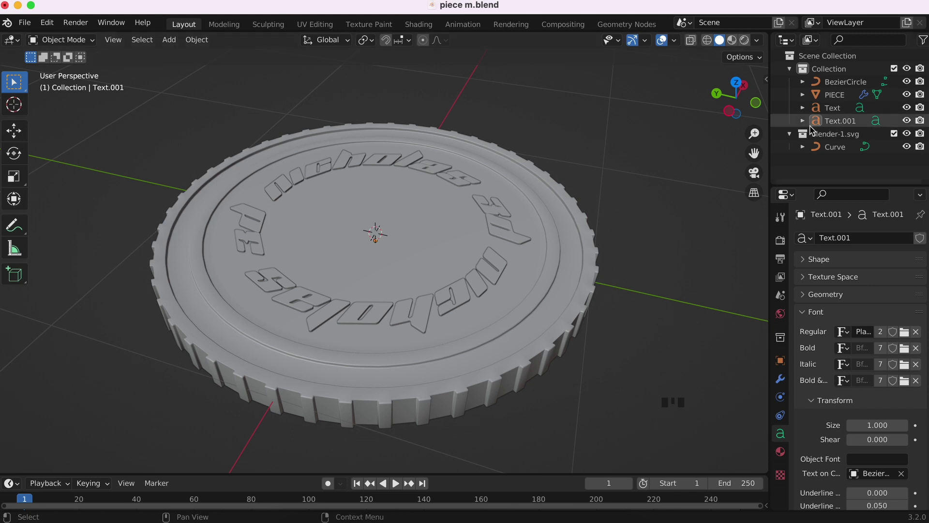
Step: Hide the collection containing the coin, select the imported logo curve and examine its flat shape
left_click(906, 68)
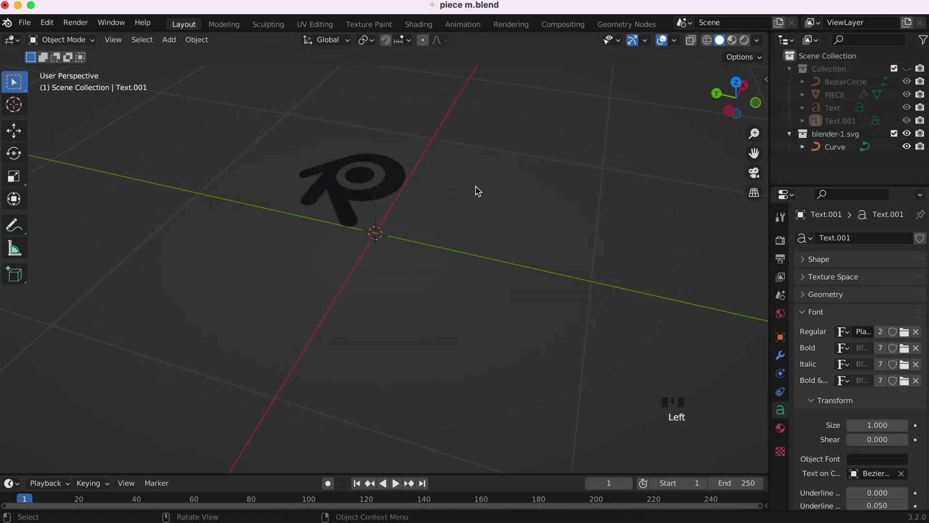
scroll(476, 186, "up", 5)
left_click(365, 167)
scroll(382, 191, "up", 5, "super")
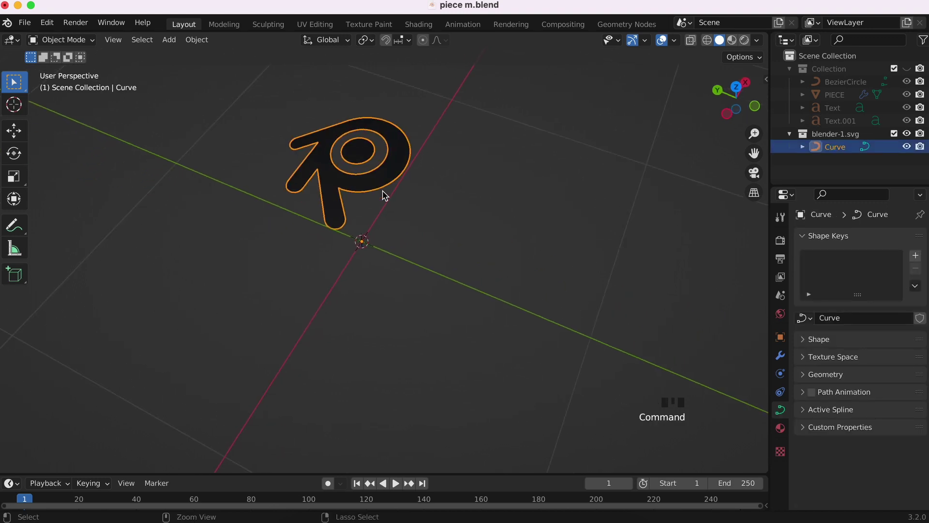
scroll(382, 192, "down", 2, "super")
scroll(382, 191, "up", 5, "shift")
scroll(382, 192, "down", 10)
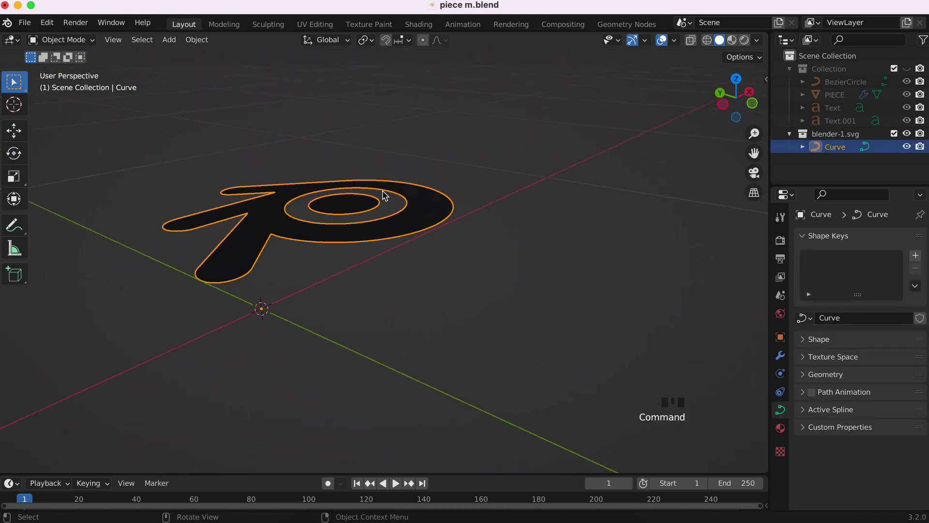
scroll(383, 191, "up", 6)
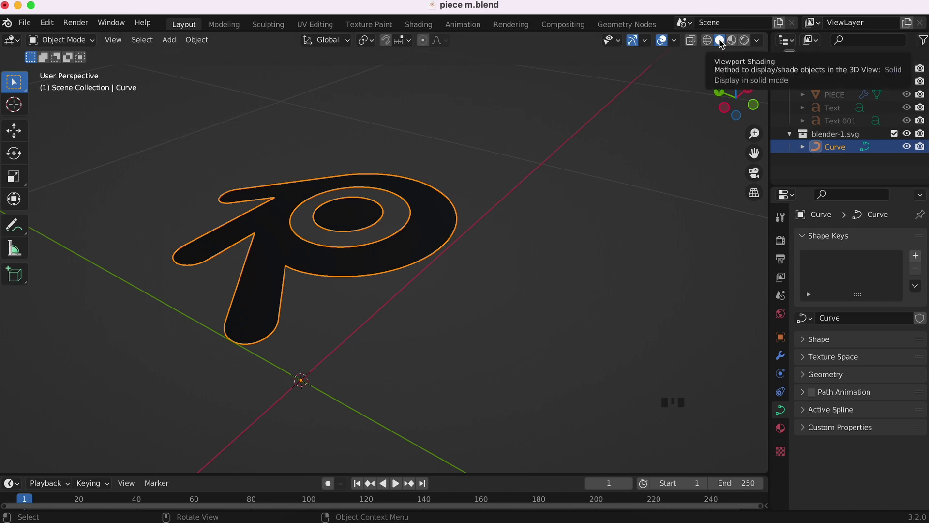
Step: Remove the SVGMat material from the imported logo curve
left_click(780, 428)
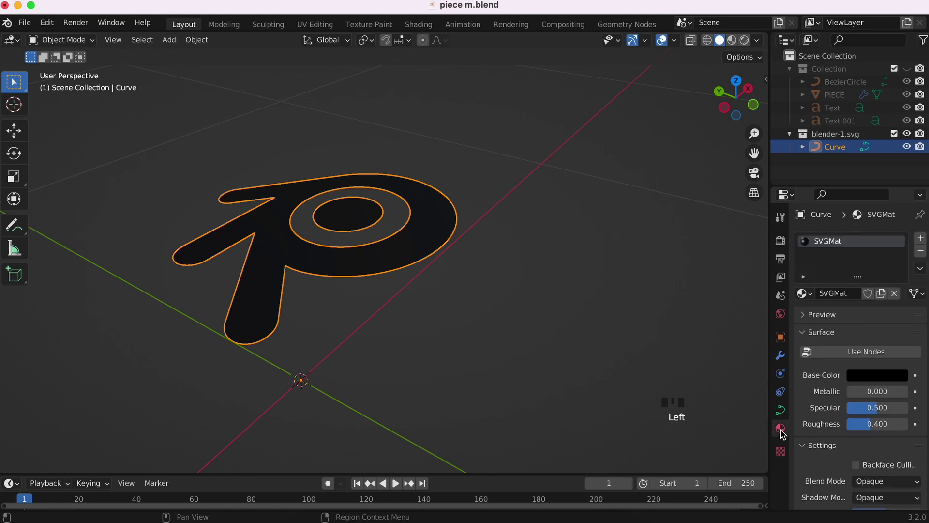
left_click(920, 253)
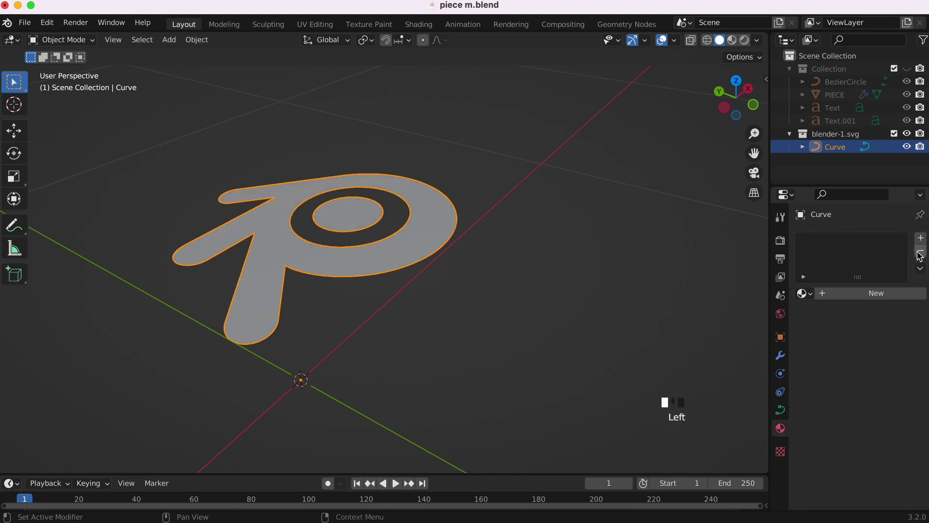
scroll(498, 261, "right", 10)
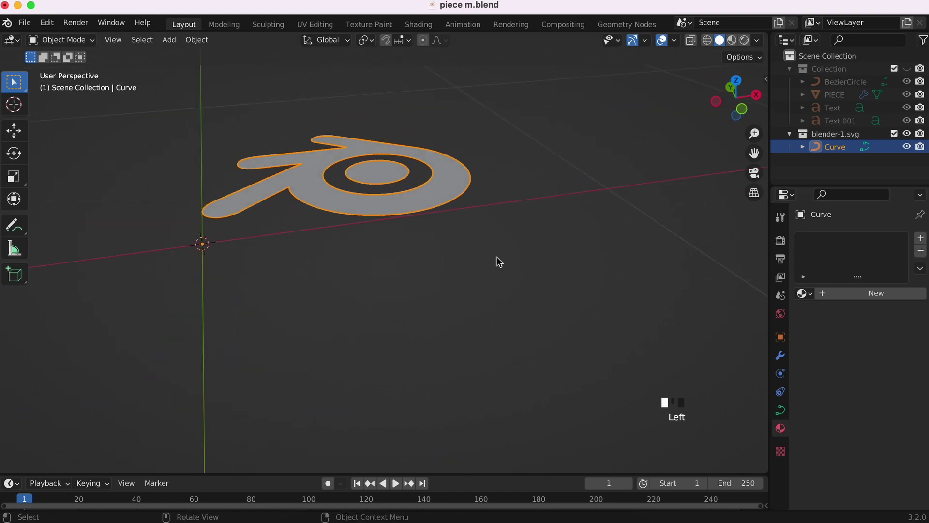
scroll(499, 261, "left", 8)
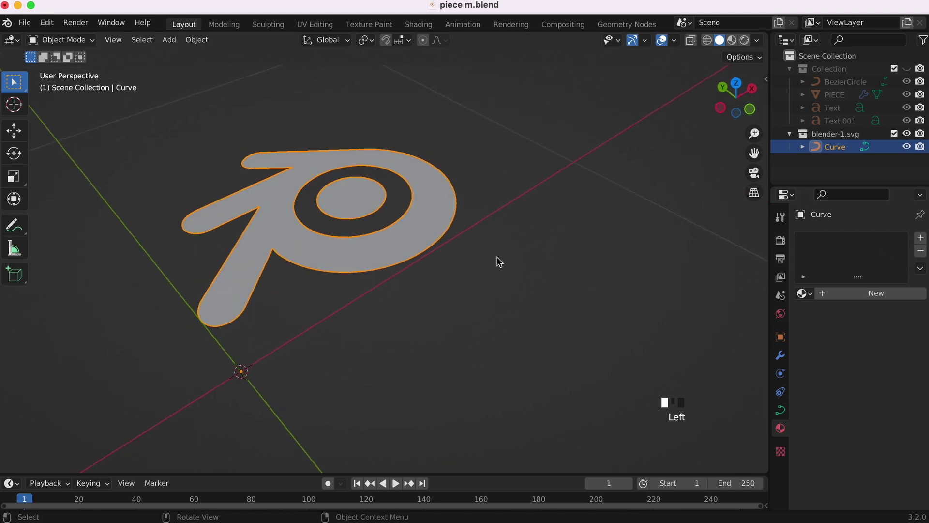
Step: Give the logo curve thickness by setting its geometry extrusion to 0.04 m
left_click(780, 410)
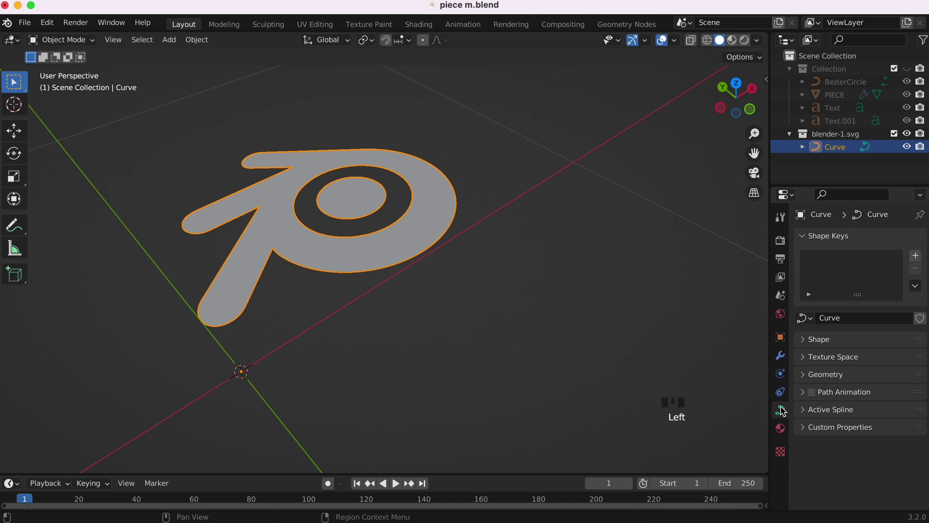
left_click(807, 375)
scroll(806, 377, "down", 2)
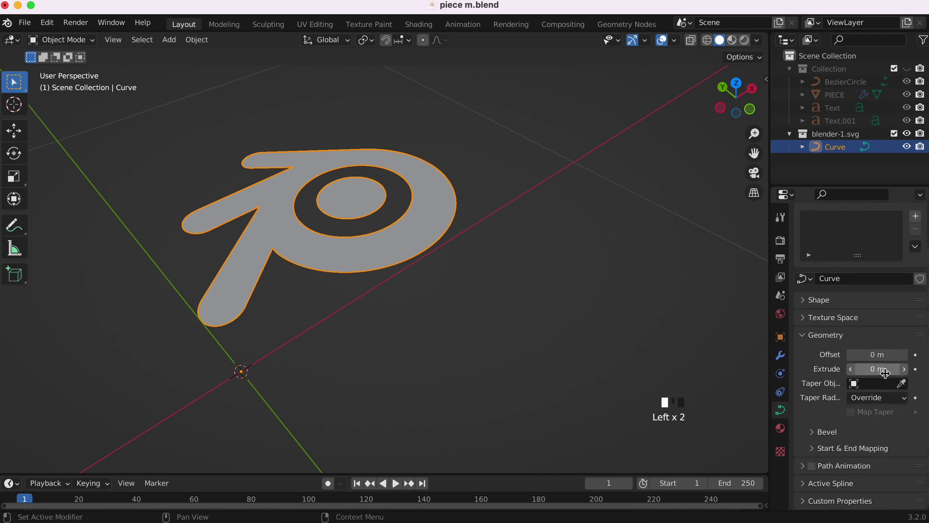
left_click(903, 369)
left_click(904, 368)
left_click(904, 368)
left_click(903, 369)
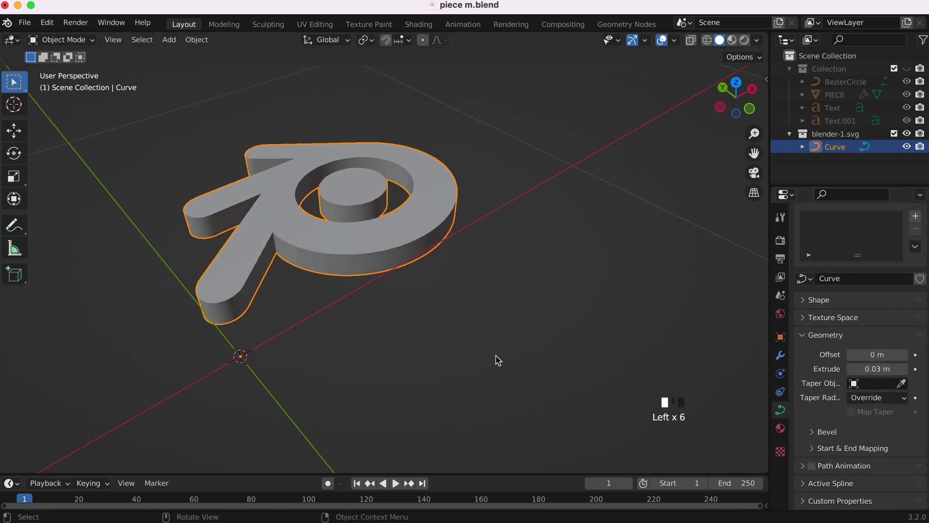
scroll(498, 361, "down", 5)
scroll(498, 360, "up", 3)
scroll(498, 360, "down", 3)
left_click(805, 337)
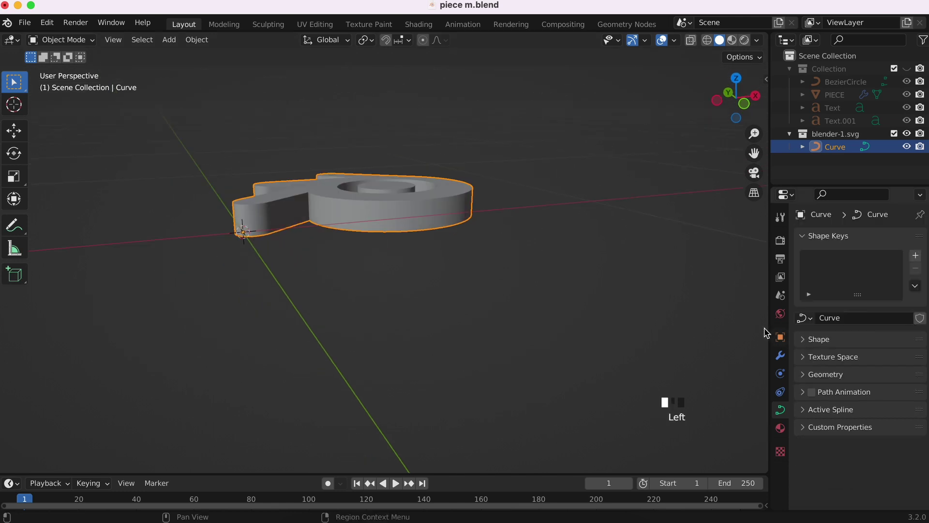
Step: Round the extruded logo's edges with a round bevel 0.005 m deep and inspect them
scroll(405, 236, "up", 6, "super")
scroll(404, 236, "up", 4, "shift")
scroll(405, 236, "left", 3)
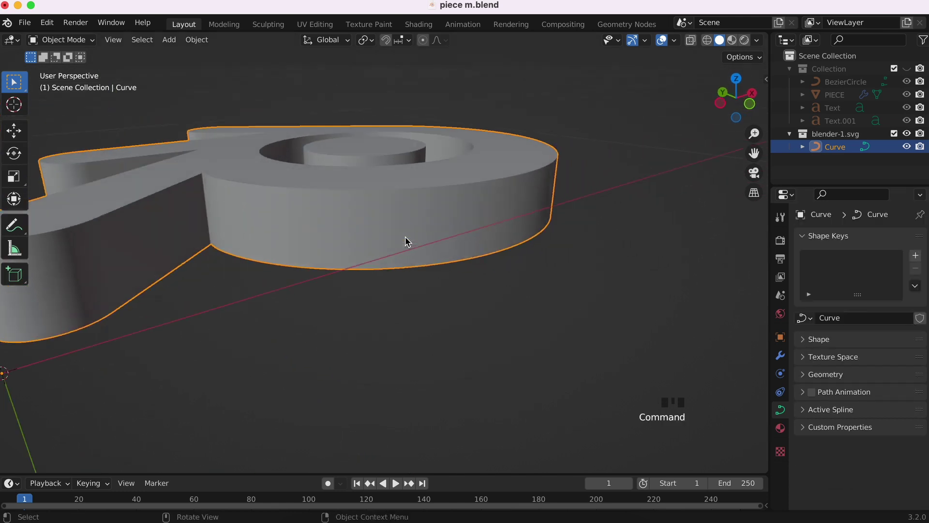
scroll(405, 236, "left", 5)
scroll(405, 236, "up", 6, "super")
scroll(405, 236, "down", 2, "super")
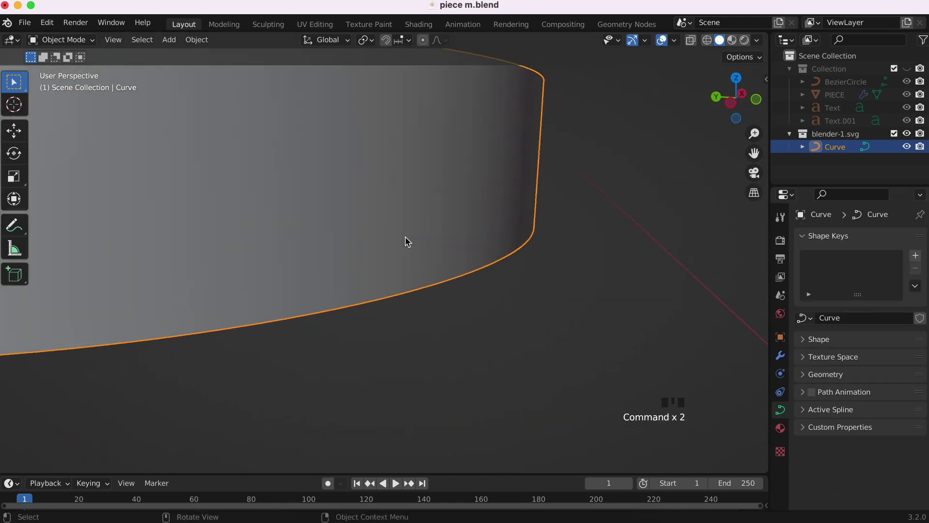
scroll(405, 237, "down", 5, "super")
left_click(805, 374)
left_click(815, 432)
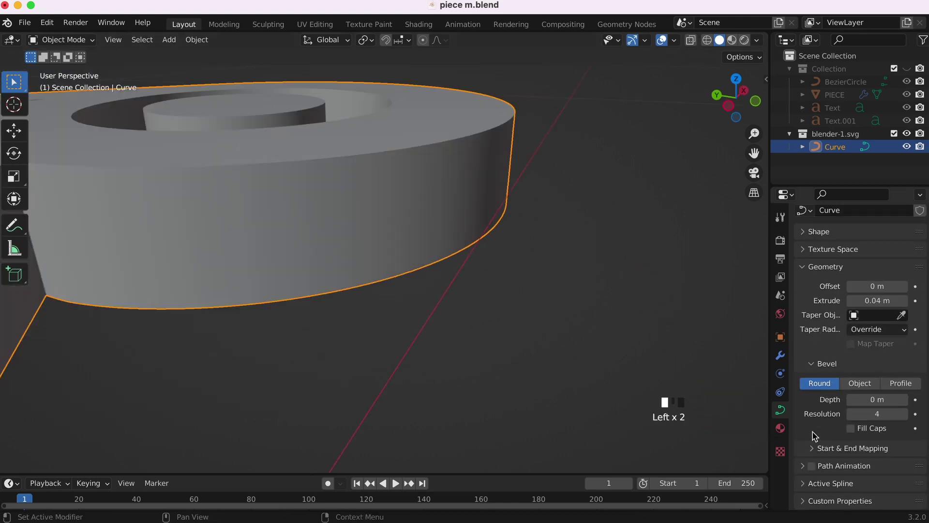
left_click(888, 400)
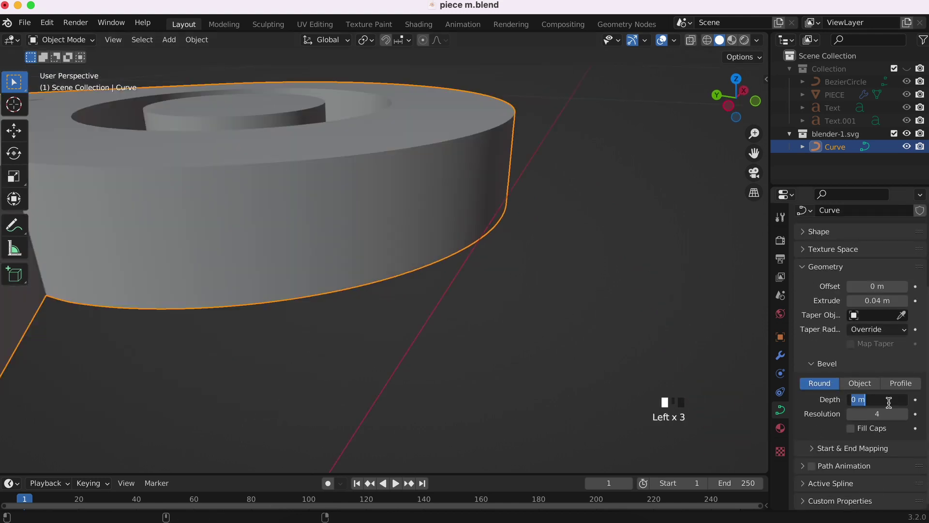
type("0.00")
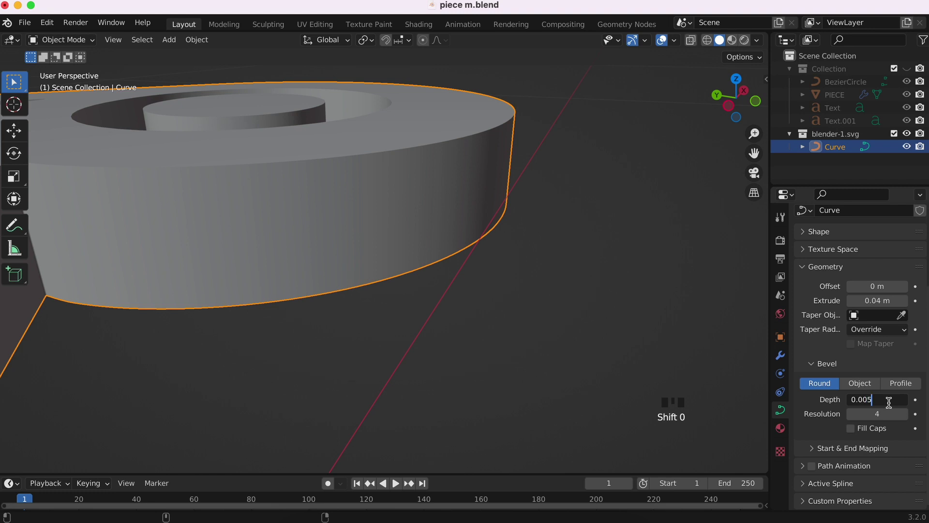
type("5")
key("Return")
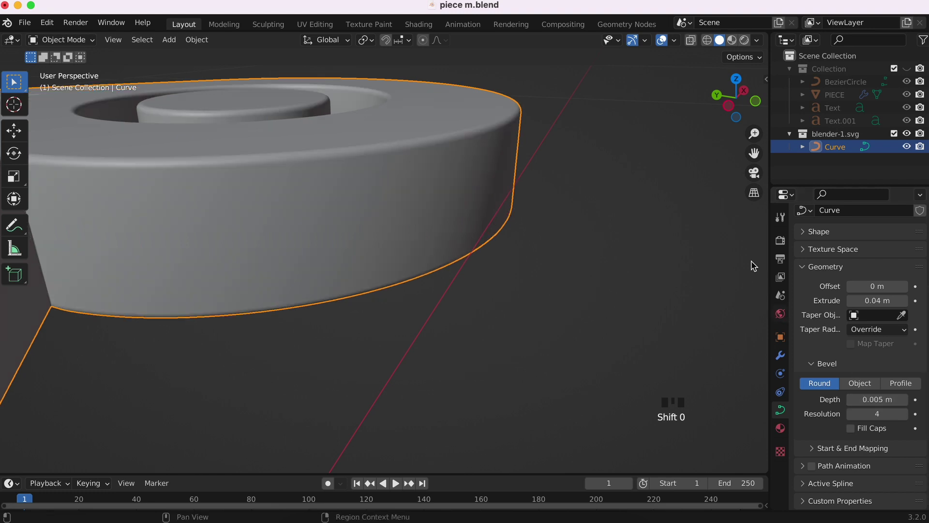
scroll(547, 241, "down", 5)
scroll(547, 240, "up", 4)
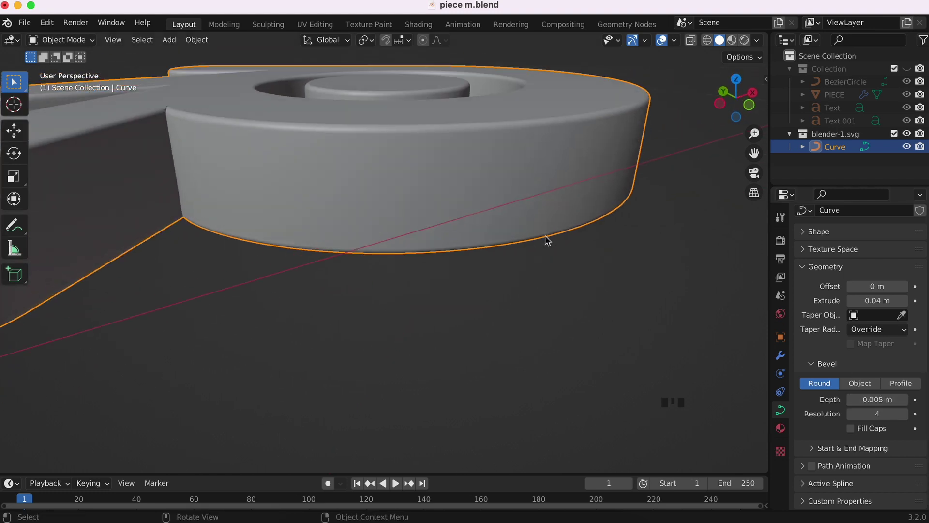
scroll(548, 240, "up", 4, "super")
scroll(548, 240, "down", 8, "super")
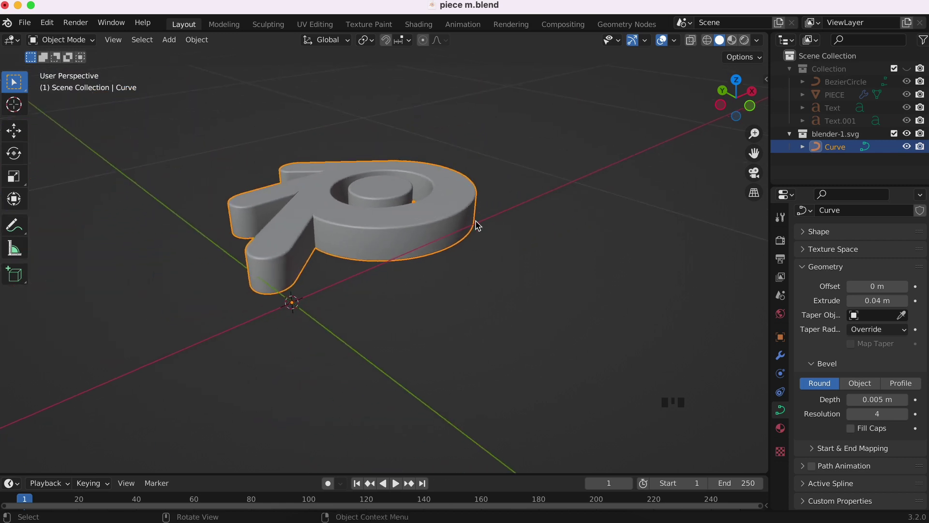
Step: Show the coin collection again and move the logo above the coin by about 0.47 m in X, 0.18 m in Y and 0.79 m in Z
left_click(906, 95)
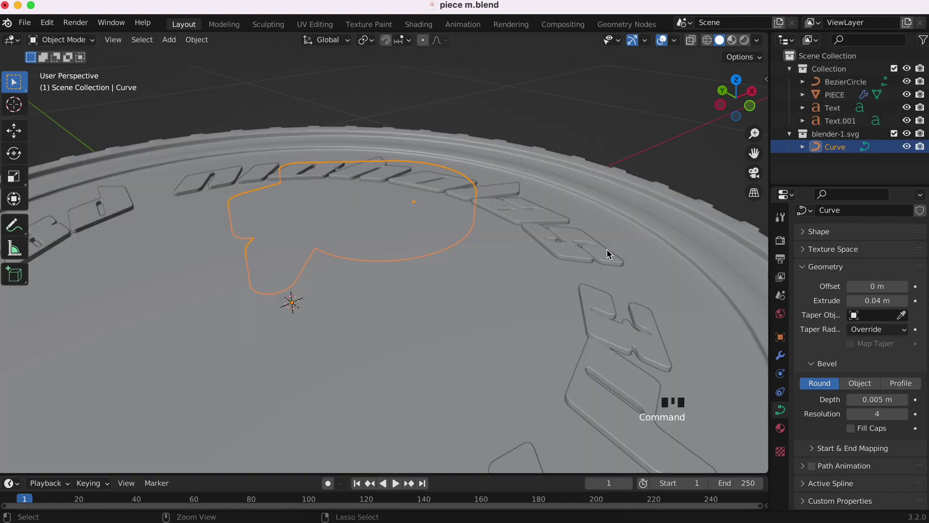
scroll(608, 255, "down", 6, "super")
key("g")
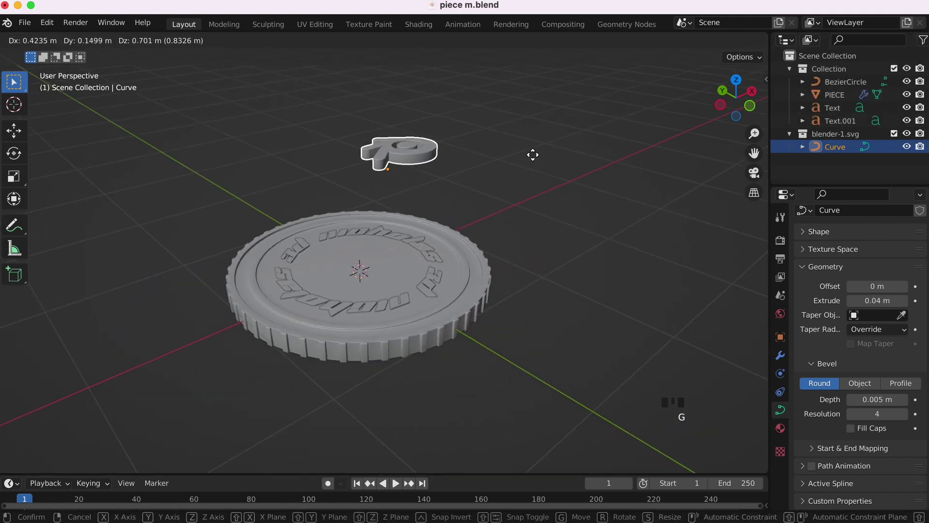
left_click(534, 150)
Step: Examine where the logo's origin point lies relative to its shape and try rotating the logo around it
scroll(534, 150, "up", 5)
scroll(533, 145, "up", 3, "shift")
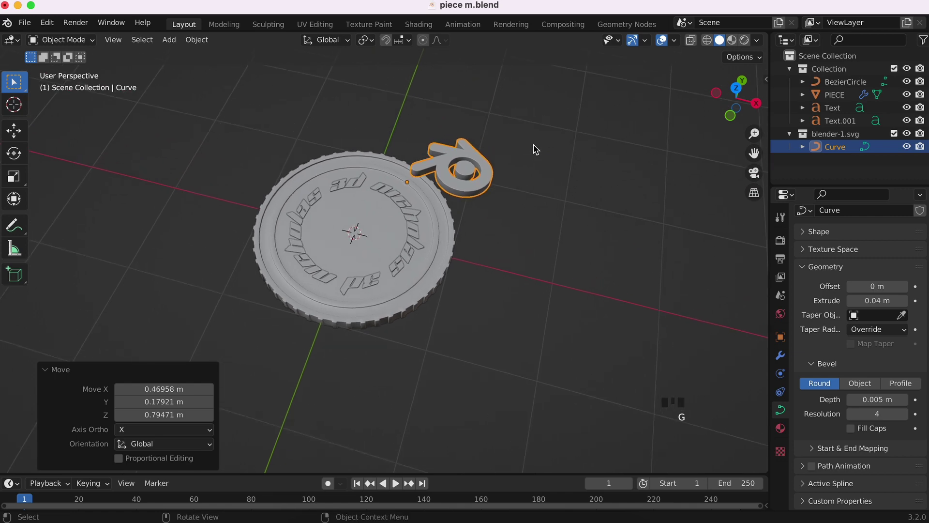
scroll(534, 144, "up", 9, "super")
scroll(533, 144, "down", 7, "super")
scroll(533, 144, "right", 3, "shift")
scroll(486, 222, "up", 5, "super")
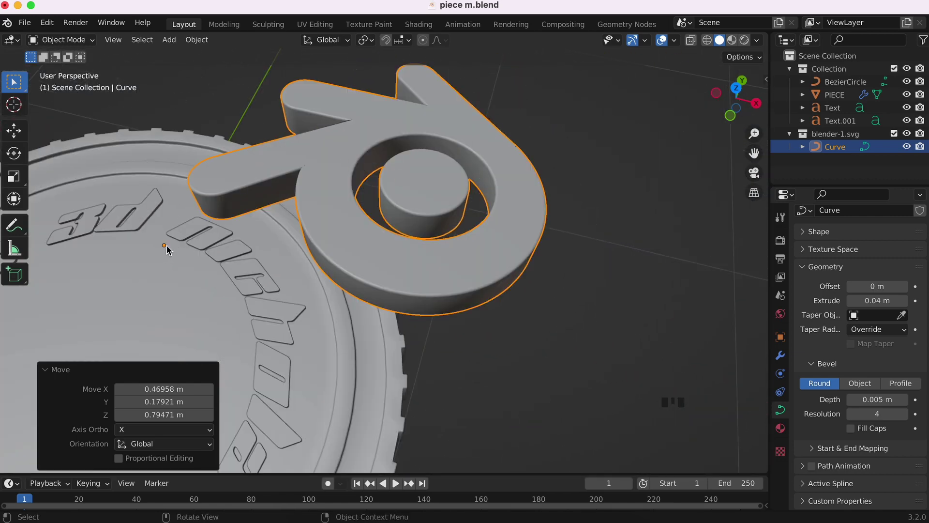
scroll(165, 251, "down", 8, "super")
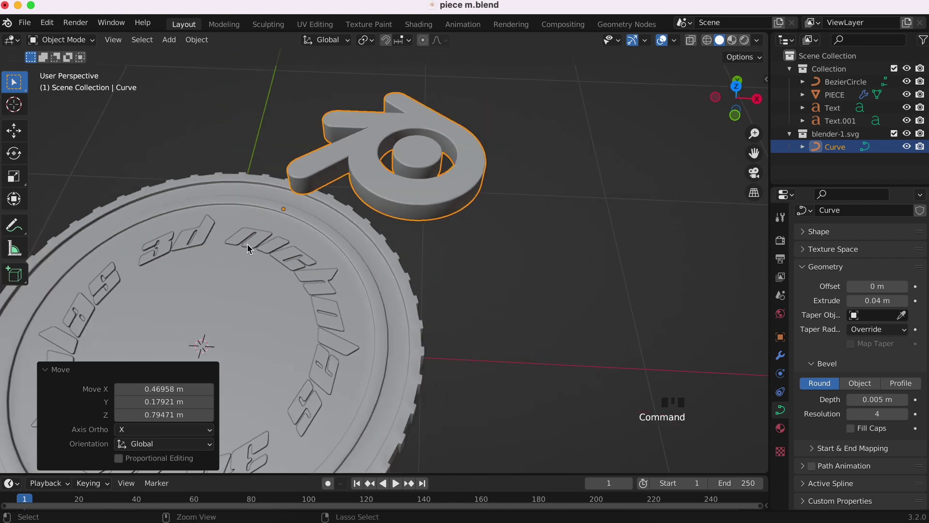
scroll(247, 244, "down", 3)
key("r")
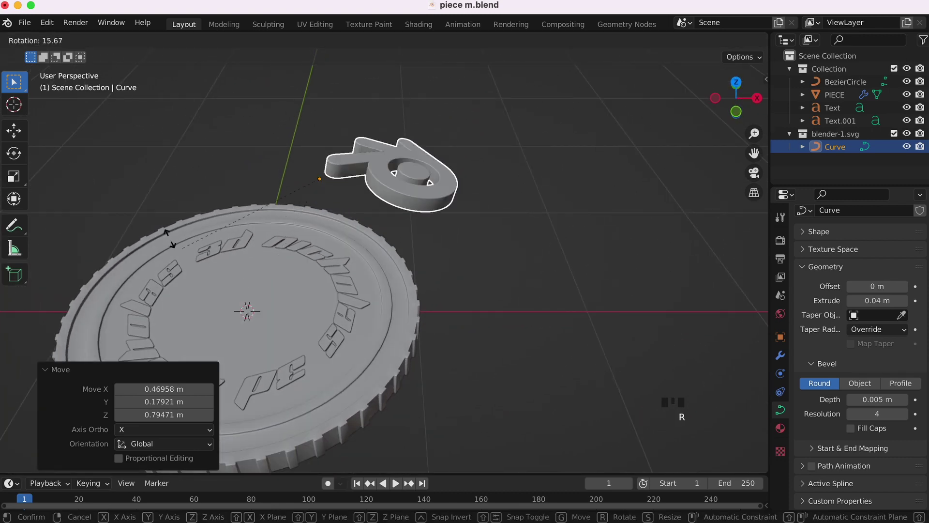
right_click(310, 317)
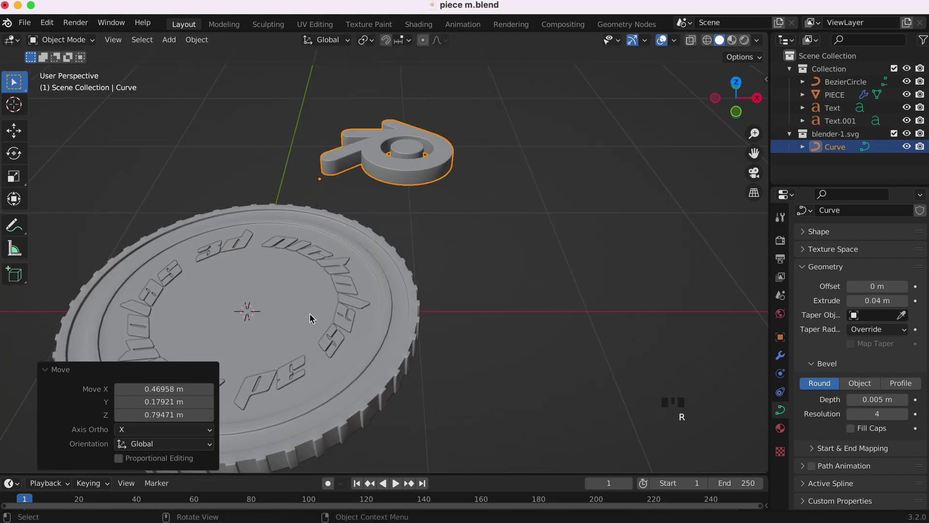
Step: Set the logo's origin to its geometry and try rotating the logo around the new origin
right_click(407, 151)
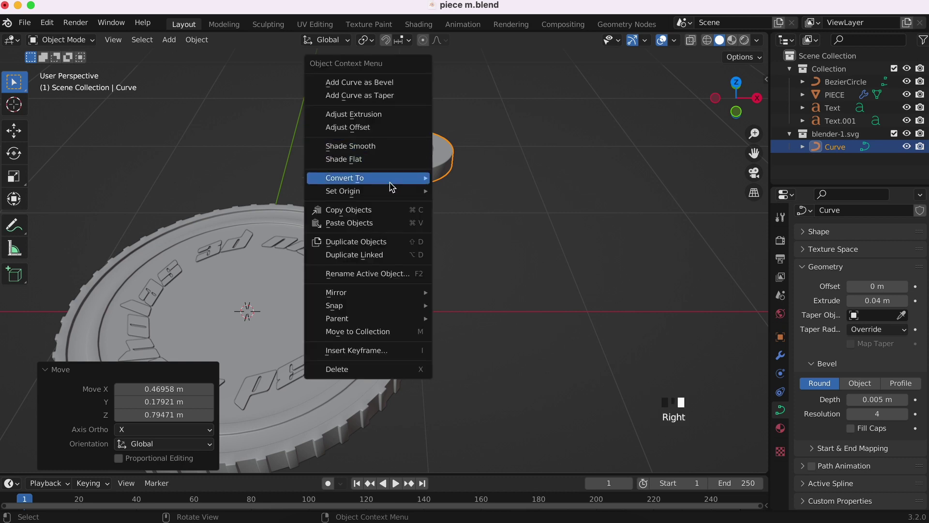
mouse_move(391, 192)
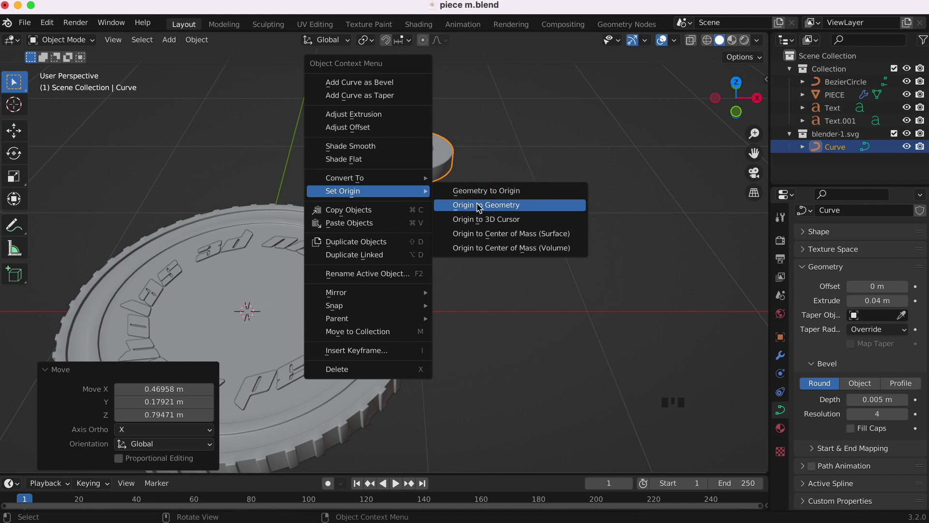
left_click(497, 206)
middle_click_drag(412, 152, 411, 148)
key("r")
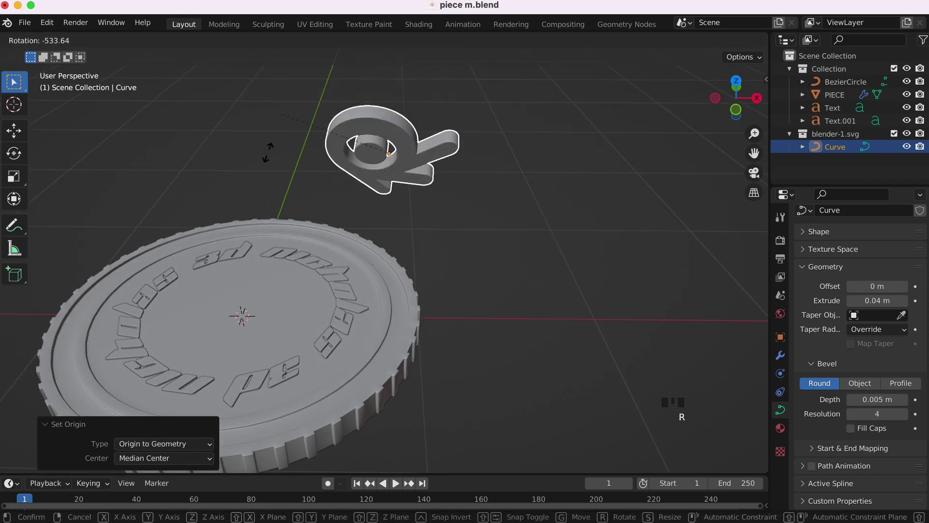
left_click(406, 121)
middle_click_drag(440, 169, 440, 169)
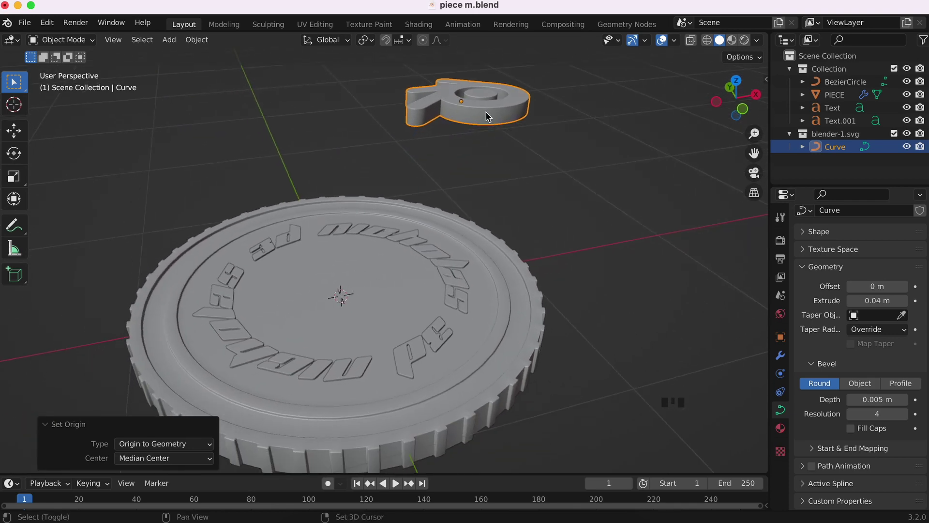
Step: Snap the logo to the 3D cursor at the coin's center and raise it about 0.035 m along Z
key("shift+s")
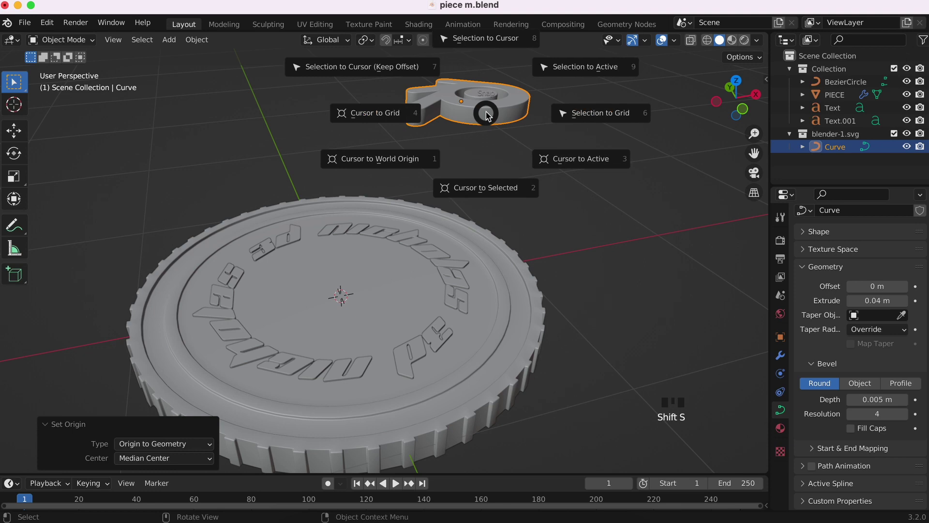
left_click(483, 46)
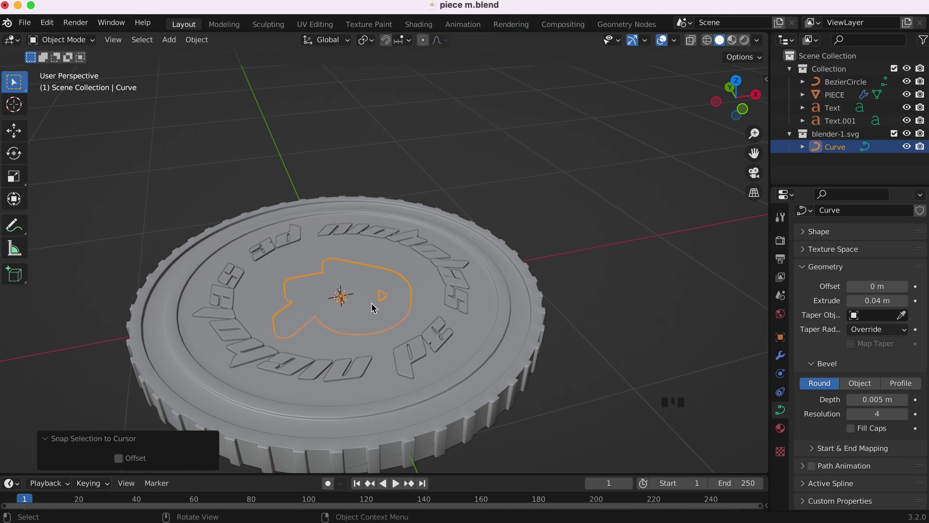
scroll(372, 308, "down", 5)
scroll(372, 308, "up", 8)
scroll(372, 307, "down", 5)
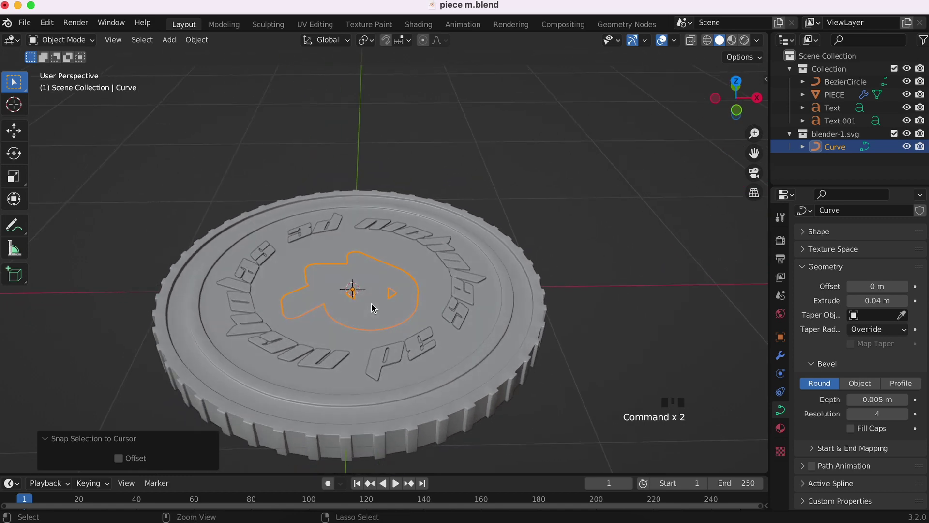
scroll(372, 308, "up", 5, "super")
scroll(371, 305, "down", 8)
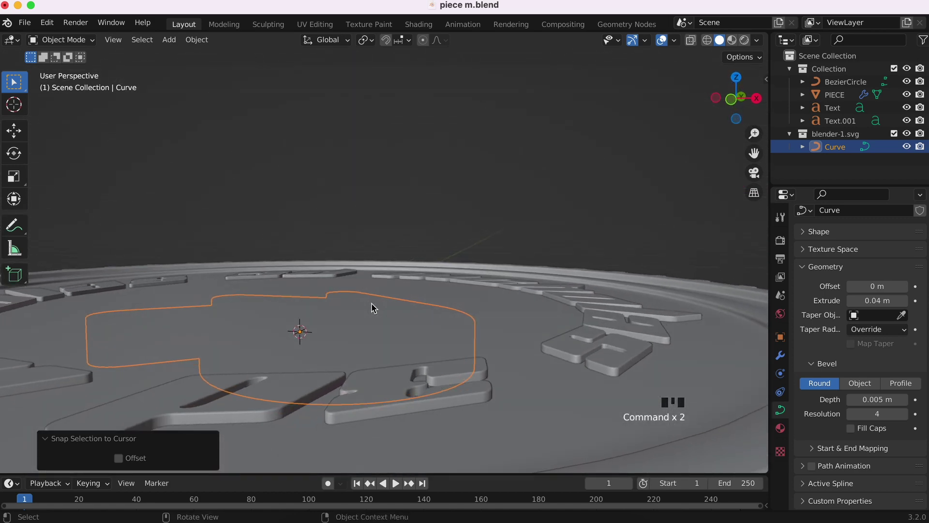
scroll(372, 304, "up", 3, "super")
key("g")
key("z")
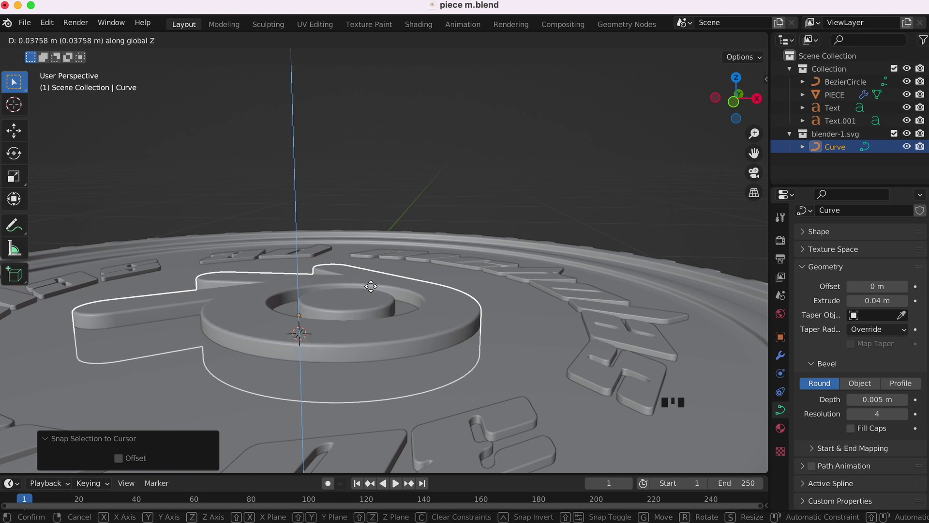
left_click(582, 129)
Step: View the coin from the right side with X-ray on and lower the logo along Z to just below the coin's upper rim
left_click(757, 99)
scroll(377, 295, "up", 3, "super")
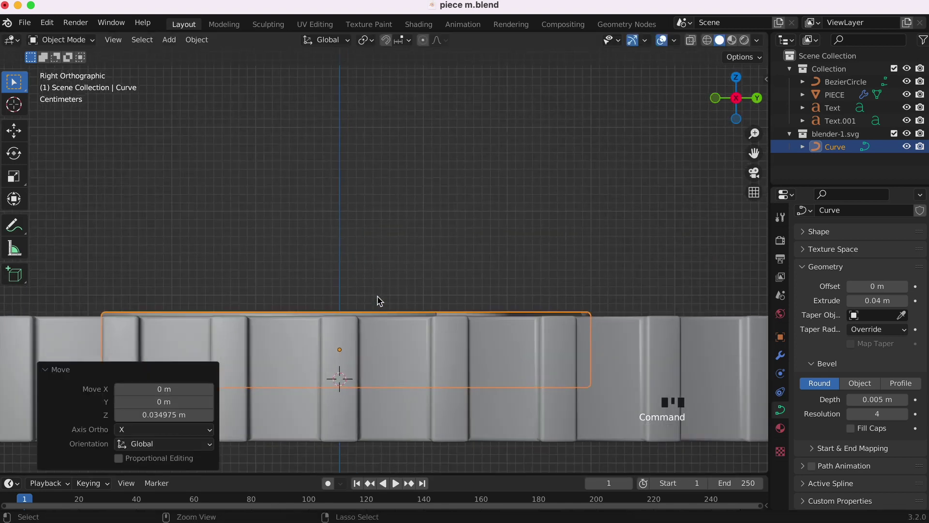
scroll(376, 300, "down", 5, "shift")
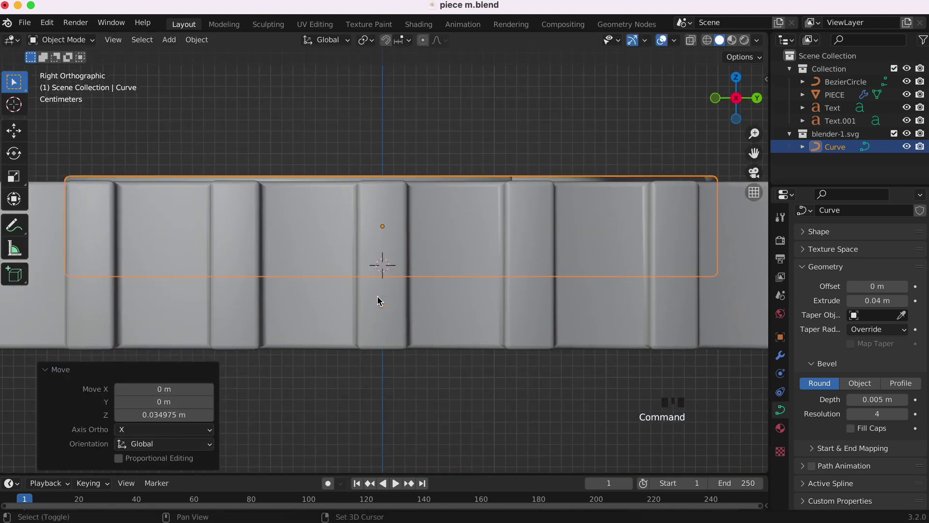
left_click(690, 41)
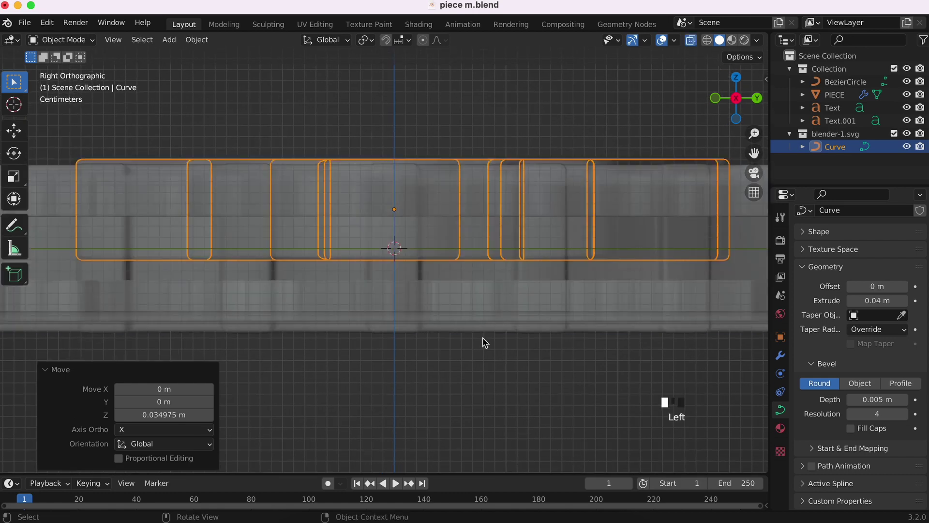
key("g")
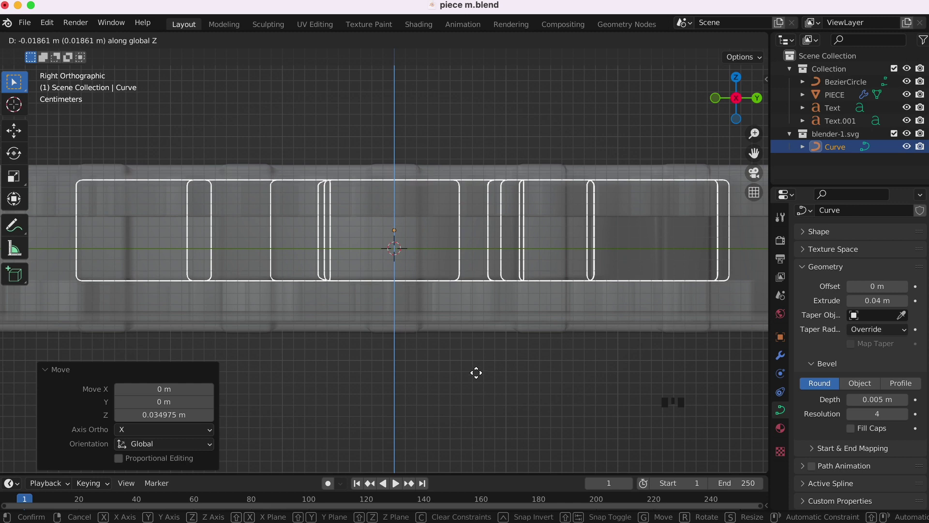
left_click(476, 374)
Step: Set the logo's extrusion to 0.02 m and raise the logo about 0.023 m along Z, just below the coin's upper rim
scroll(476, 374, "up", 5)
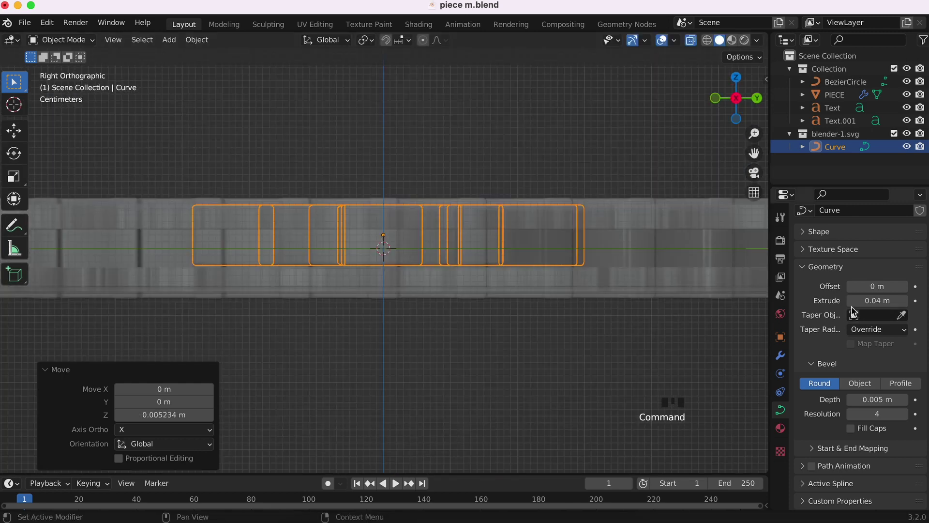
left_click(851, 301)
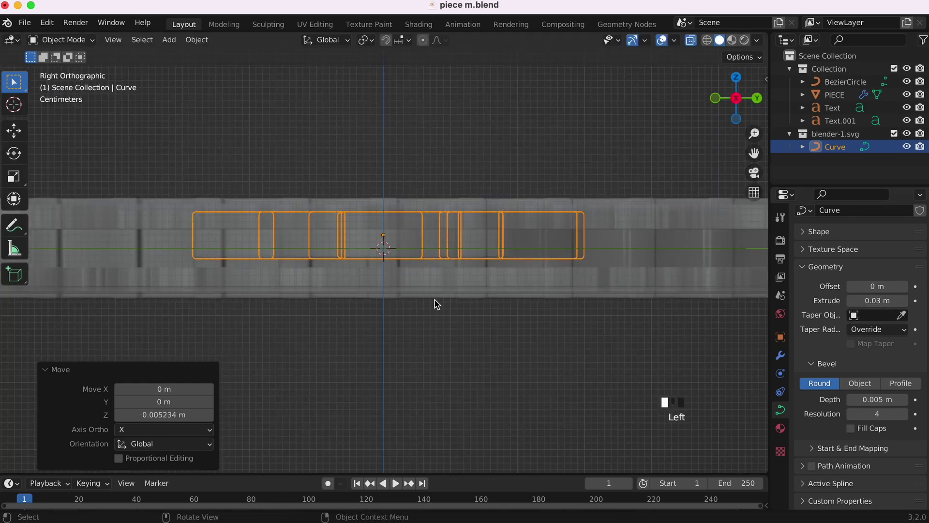
left_click(851, 301)
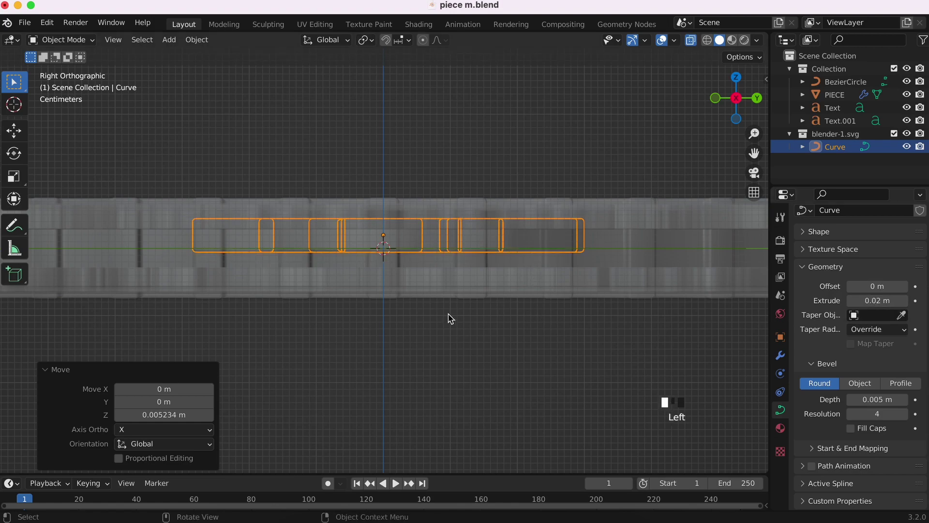
scroll(450, 317, "up", 5, "super")
key("g")
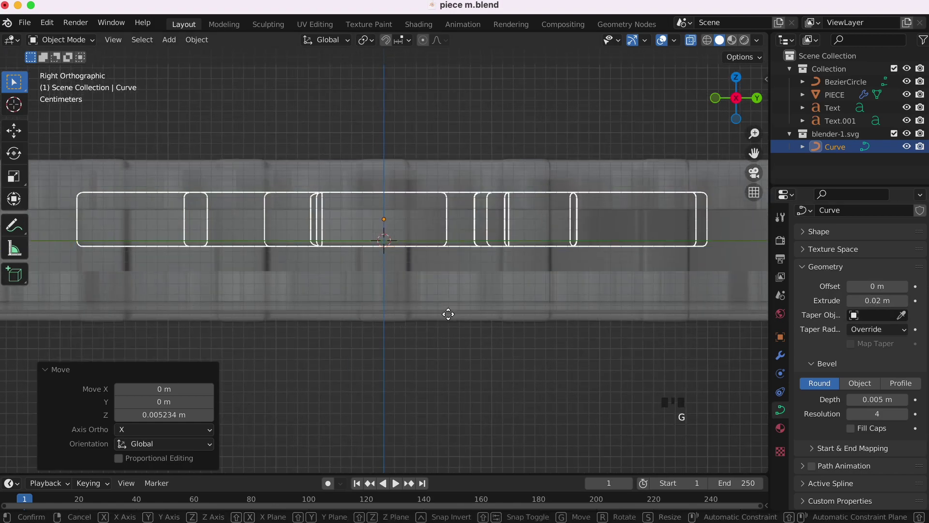
key("z")
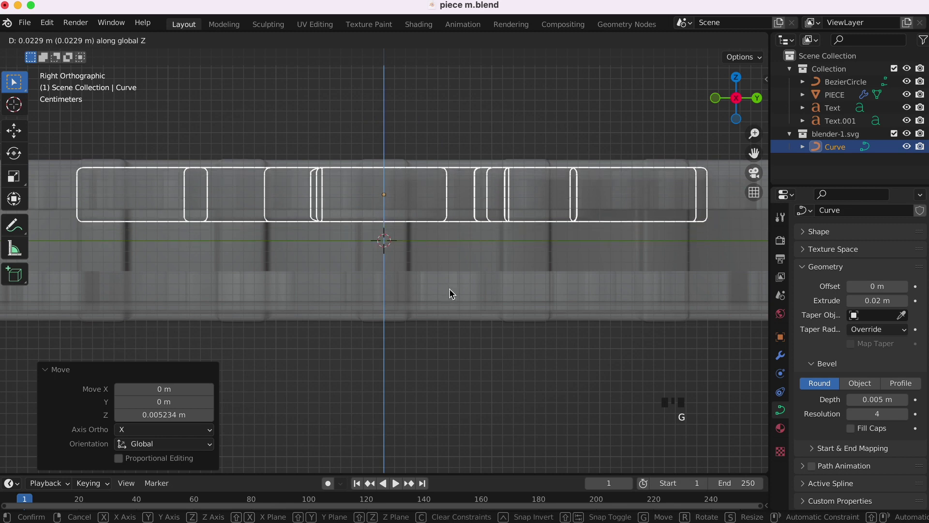
left_click(449, 290)
Step: Compare the height of the coin's lettering with the logo in side view, reselect the logo and turn X-ray off
left_click(843, 121)
left_click(833, 107)
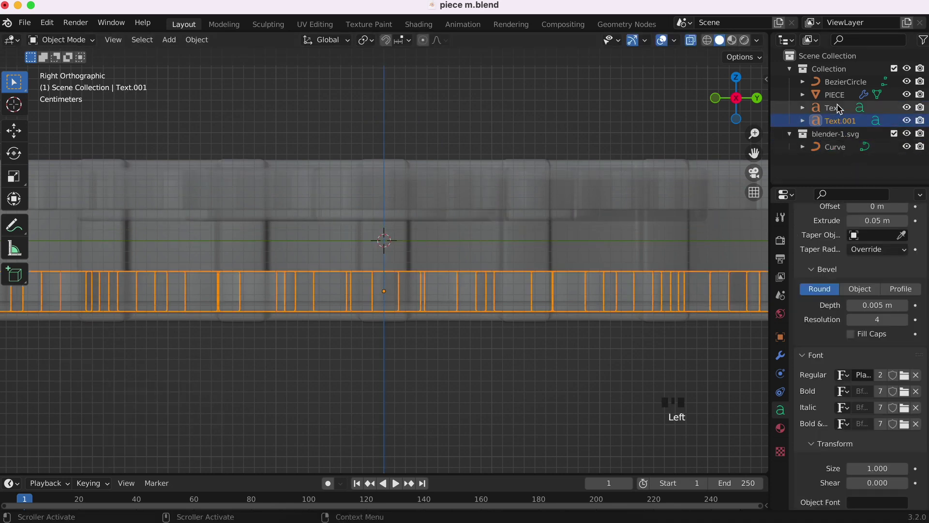
left_click(837, 146)
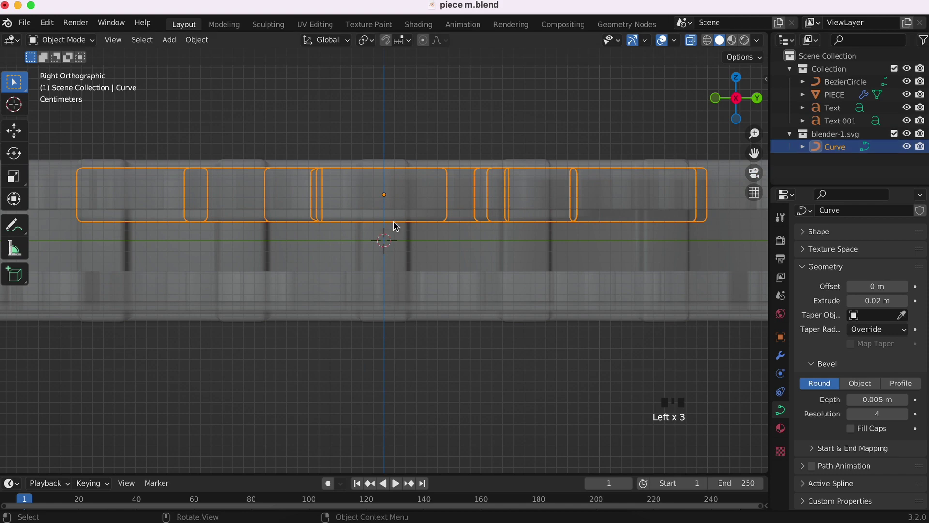
scroll(393, 224, "down", 5)
scroll(394, 224, "down", 4, "super")
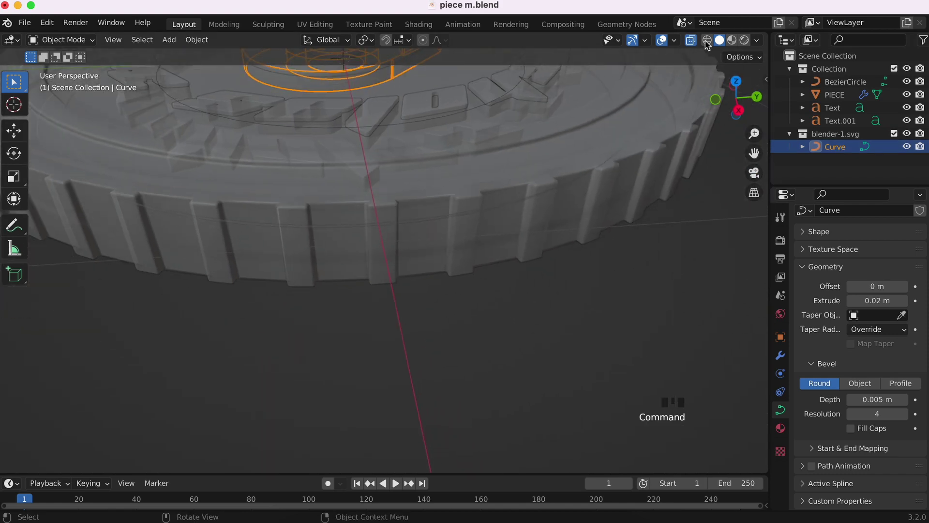
left_click(690, 40)
scroll(477, 159, "down", 4)
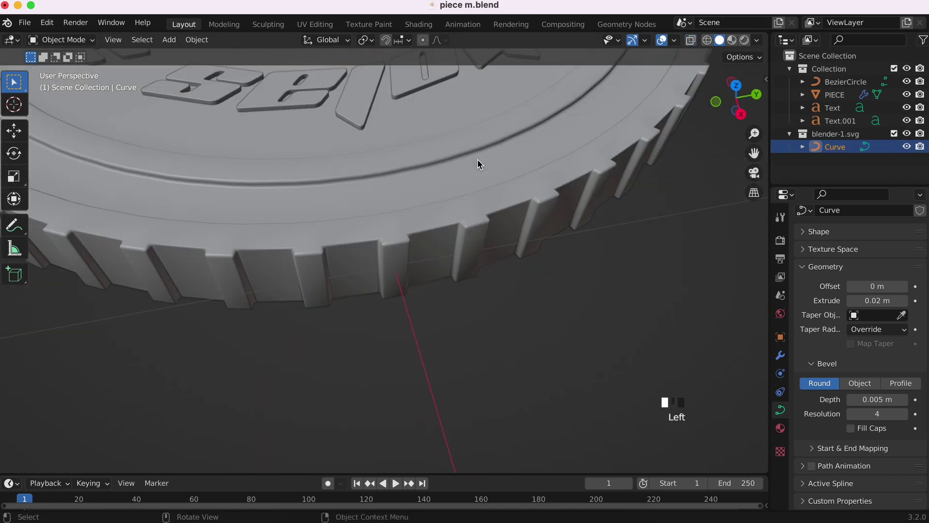
Step: Rotate the logo 116° about the global Z axis on the coin face
scroll(477, 159, "up", 2, "super")
scroll(477, 158, "down", 5, "super")
scroll(477, 158, "up", 4, "shift")
scroll(477, 181, "up", 4)
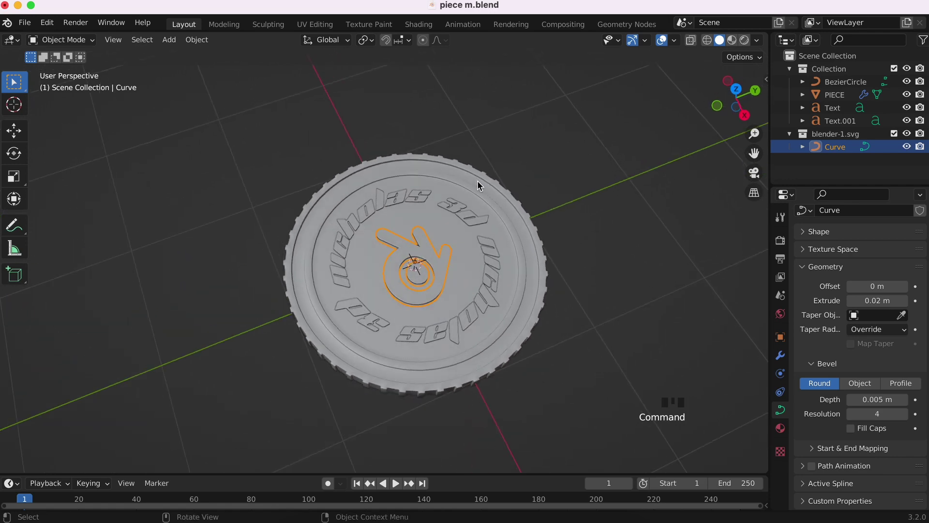
scroll(477, 181, "right", 6)
scroll(477, 180, "up", 5)
scroll(477, 181, "right", 5)
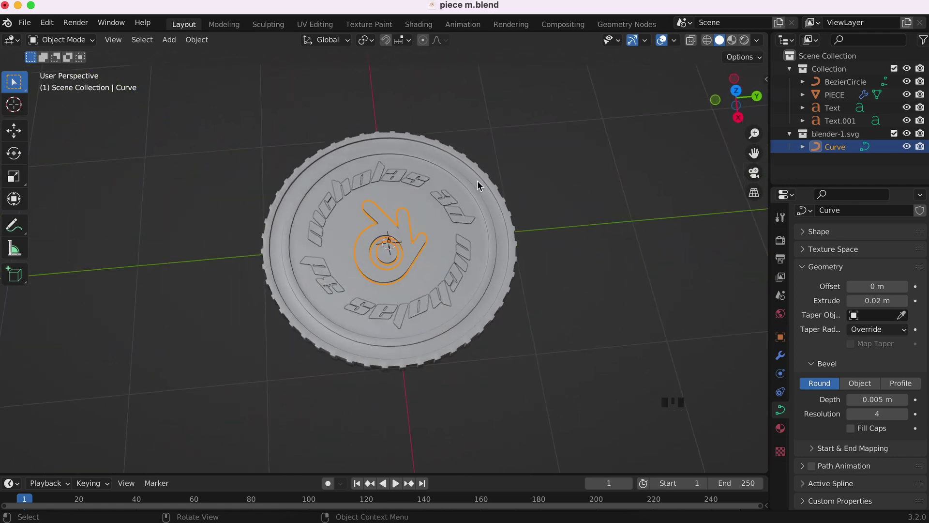
key("r")
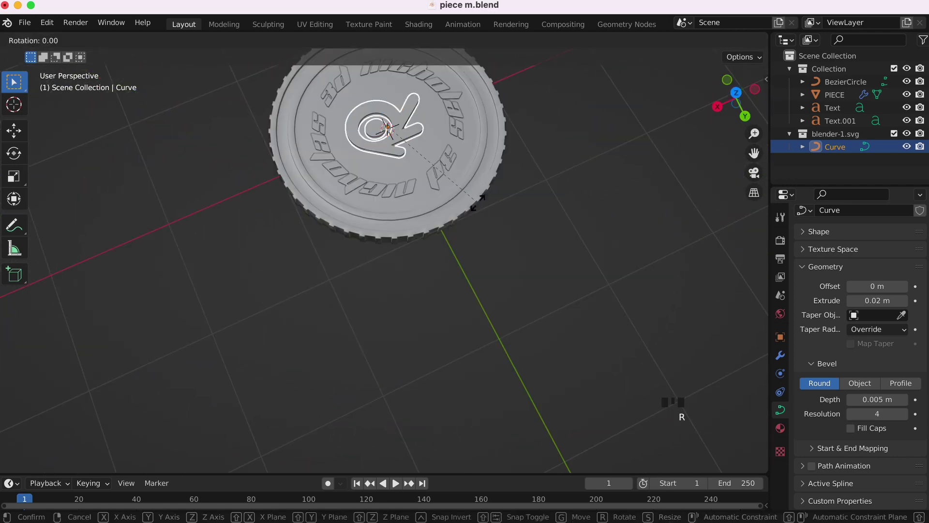
key("z")
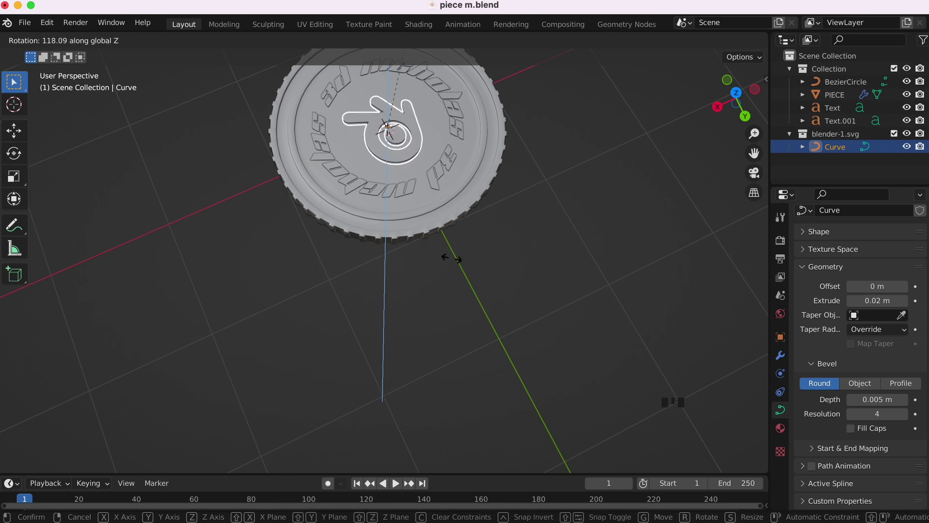
left_click(461, 262)
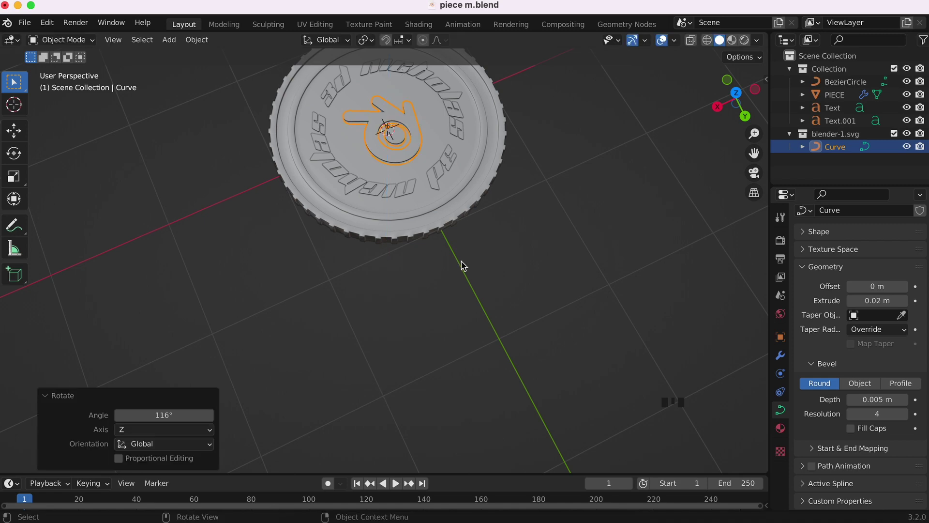
Step: Duplicate the logo and place the copy below the coin, about 0.726 m down along Z
scroll(370, 257, "left", 5)
scroll(370, 257, "right", 5)
scroll(370, 257, "down", 5)
scroll(370, 257, "up", 5, "shift")
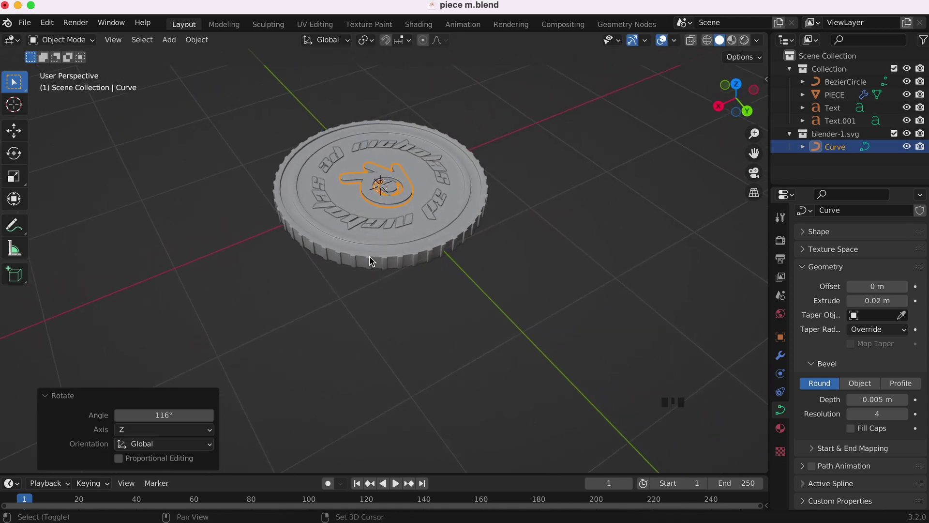
scroll(369, 256, "up", 8, "super")
scroll(370, 256, "down", 5)
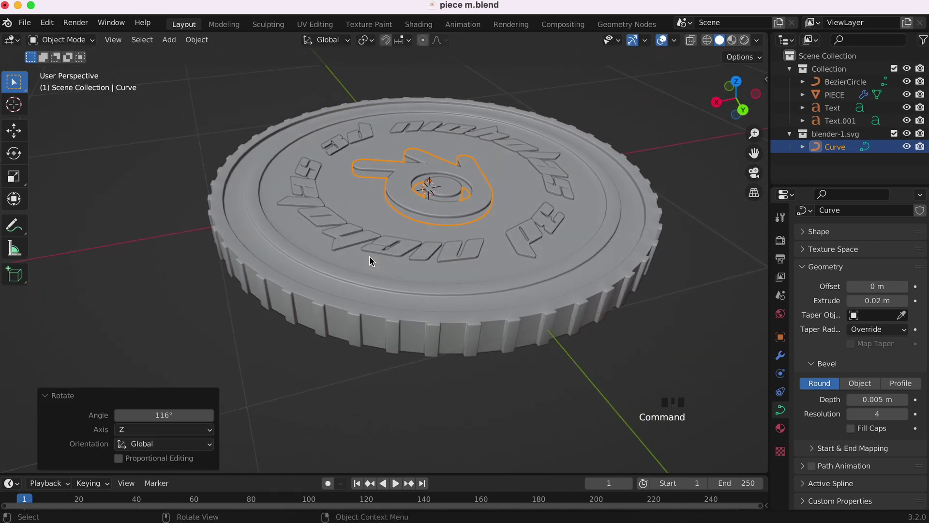
key("shift+d")
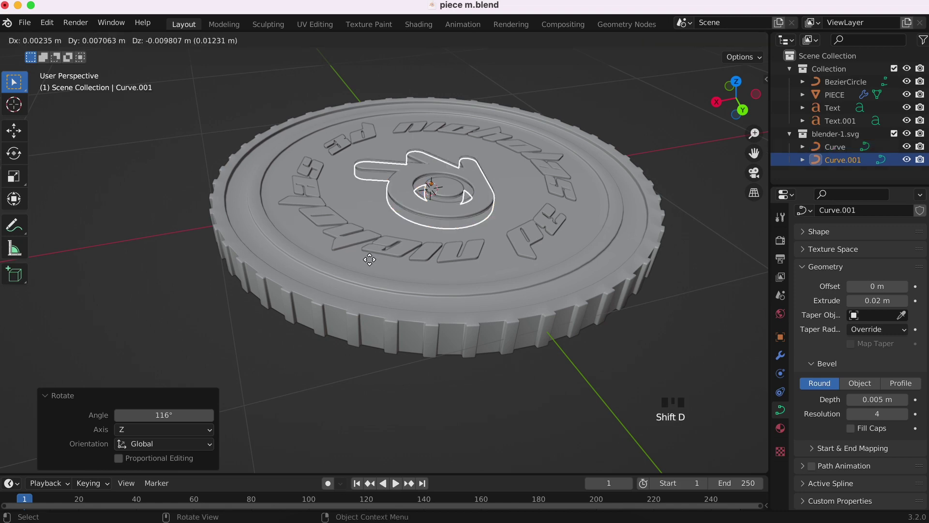
key("z")
left_click(369, 376)
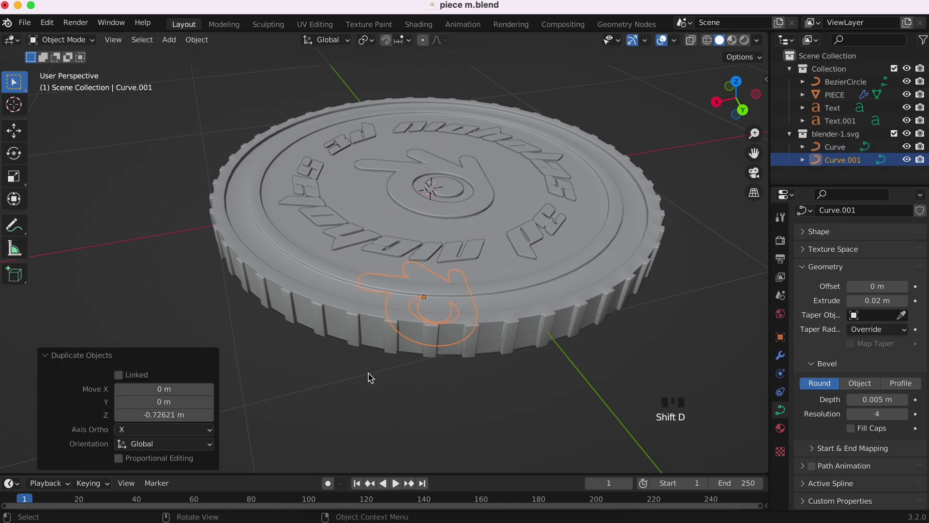
Step: Rotate the logo copy 180° about the X axis so it faces out from the coin's underside
scroll(370, 377, "down", 5)
scroll(369, 376, "up", 10)
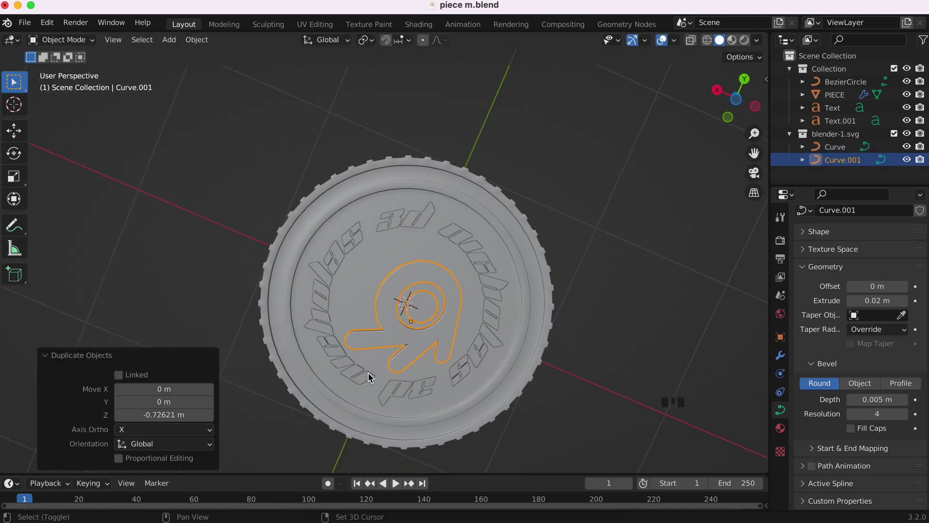
scroll(370, 377, "up", 5, "super")
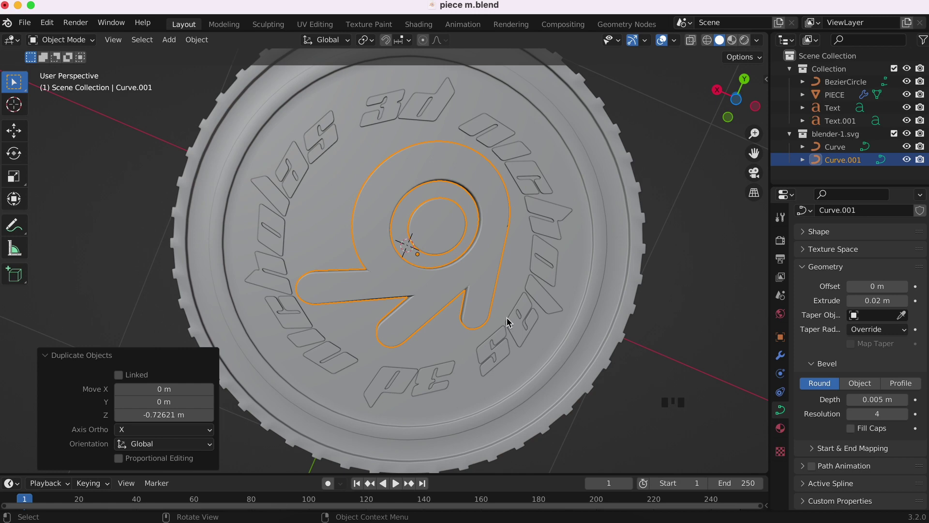
type("rx180")
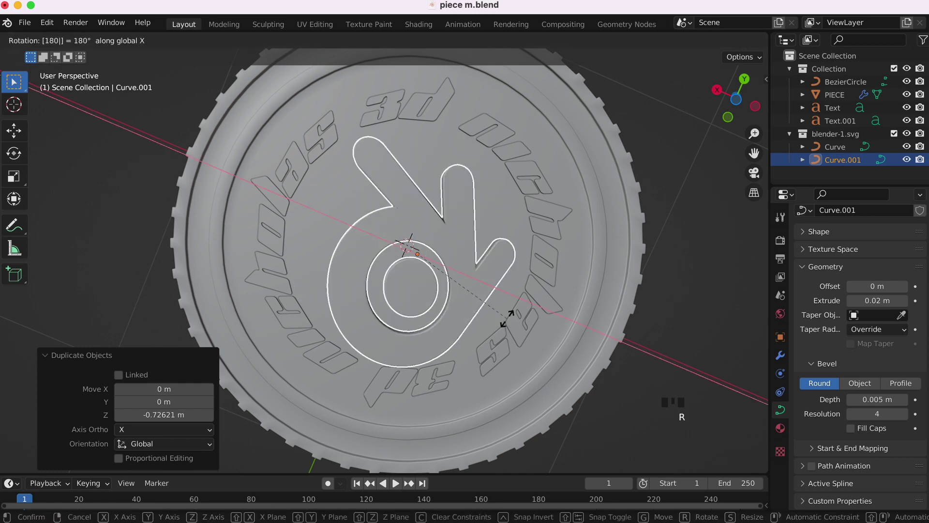
key("Return")
Step: Move the logo copy about 0.65 m along Z onto the coin's underside
middle_click_drag(525, 315, 623, 224)
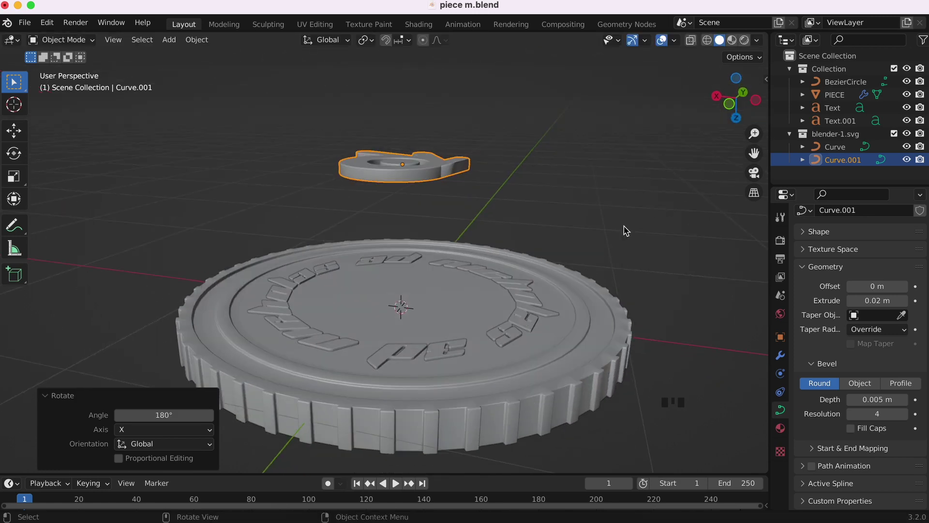
key("g")
key("z")
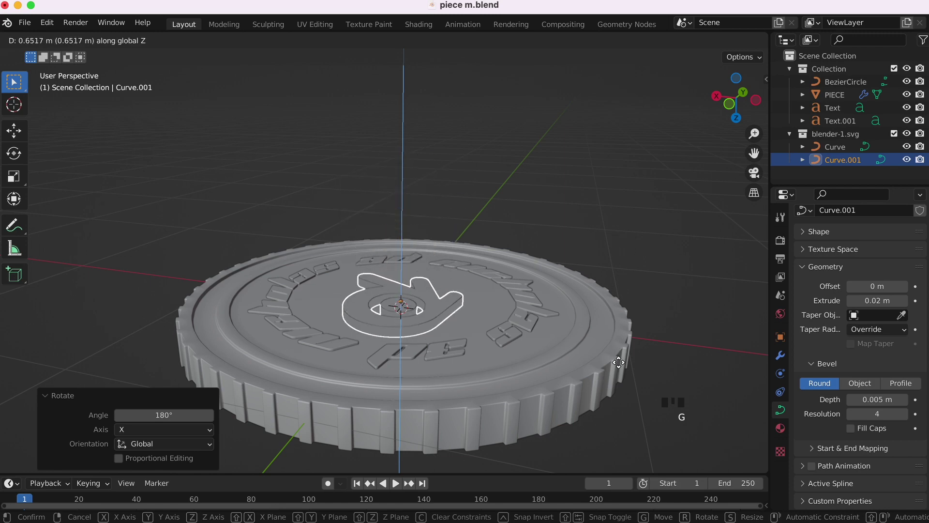
Step: Move the flipped logo copy about 0.63 m along Z to the coin's underside, and fine-tune it upward about 0.01 m using X-ray
left_click(622, 334)
left_click(719, 97)
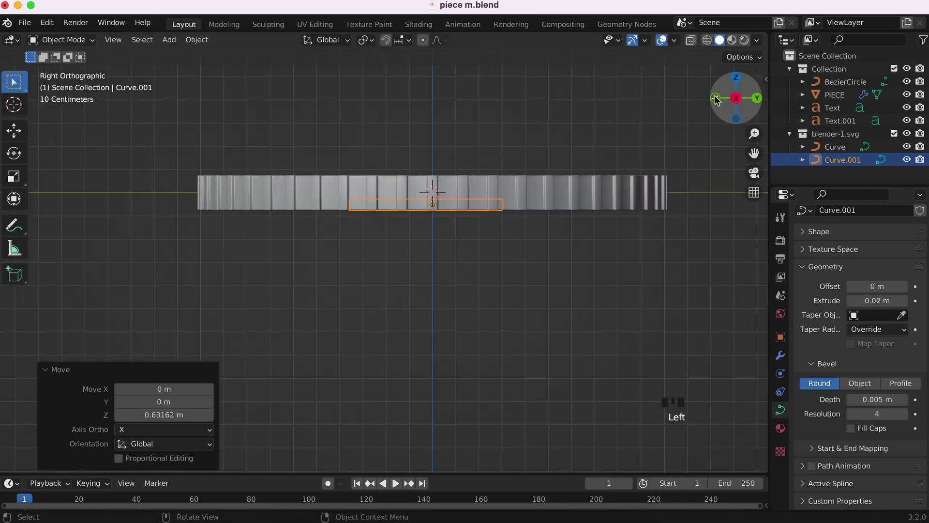
scroll(412, 254, "up", 12, "super")
scroll(412, 257, "down", 8)
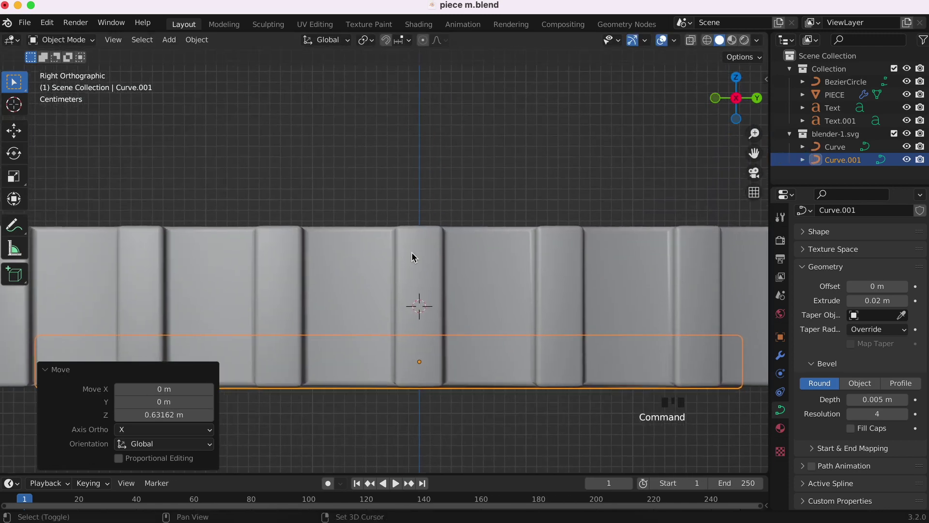
left_click(691, 41)
scroll(525, 319, "up", 4, "super")
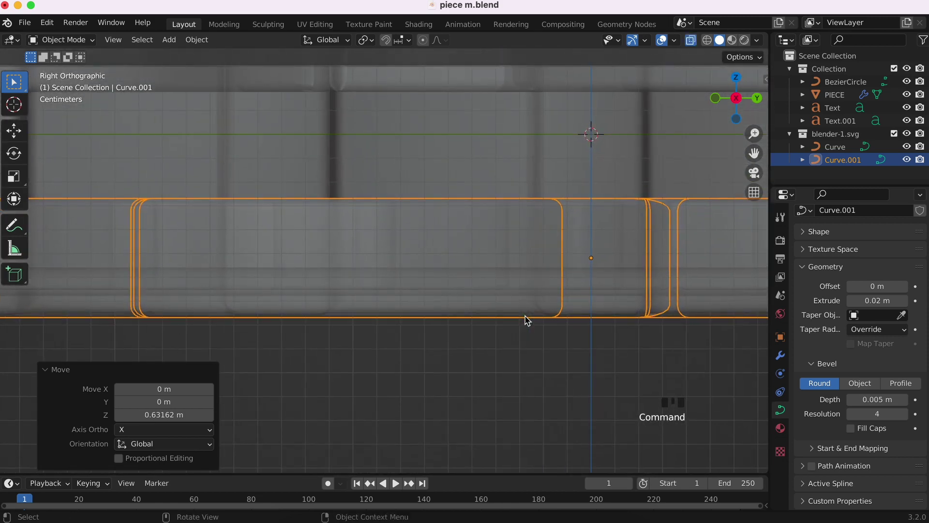
key("g")
left_click(530, 297)
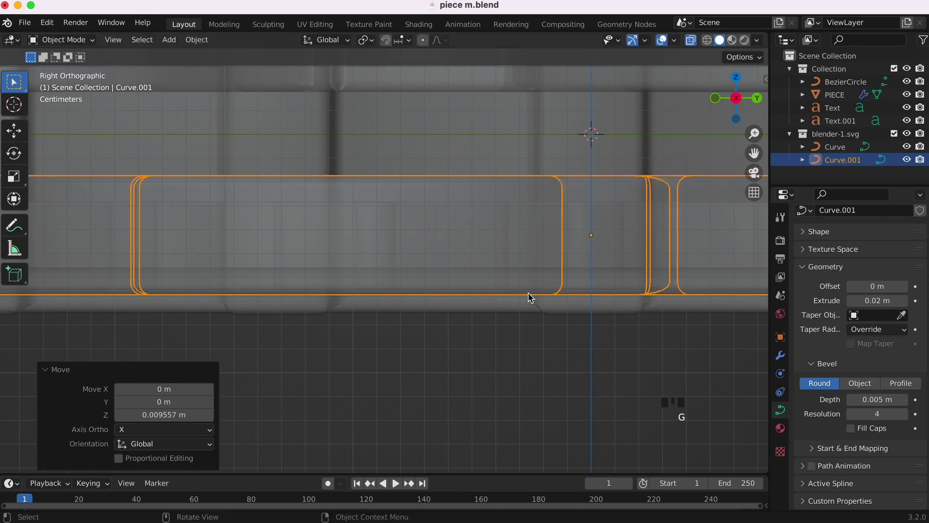
Step: Nudge the underside ring text Text.001 slightly upward along global Z and compare its depth with the logo copy Curve.001
left_click(841, 121)
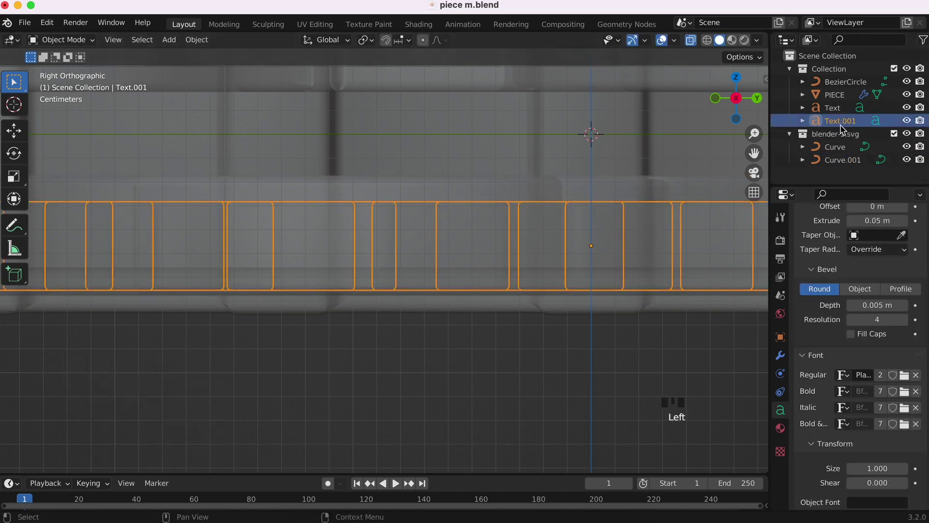
key("g")
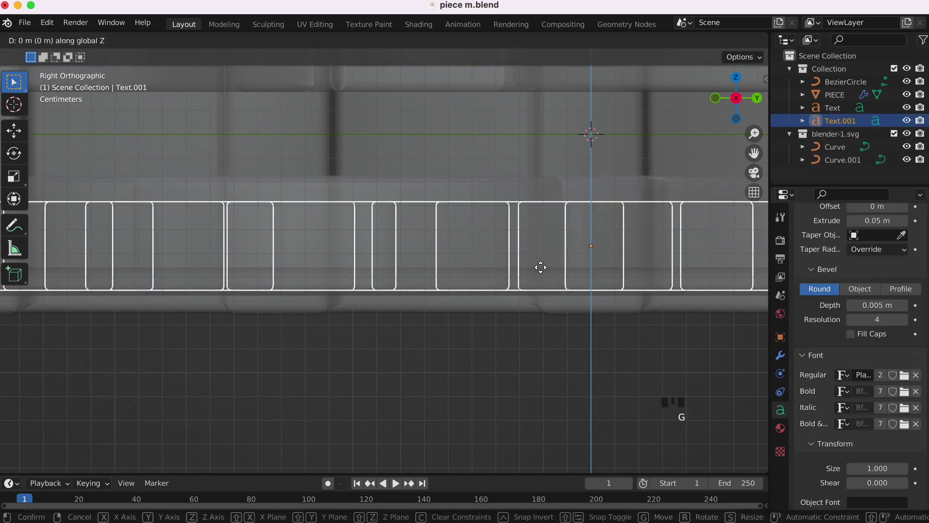
left_click(561, 257)
left_click(841, 160)
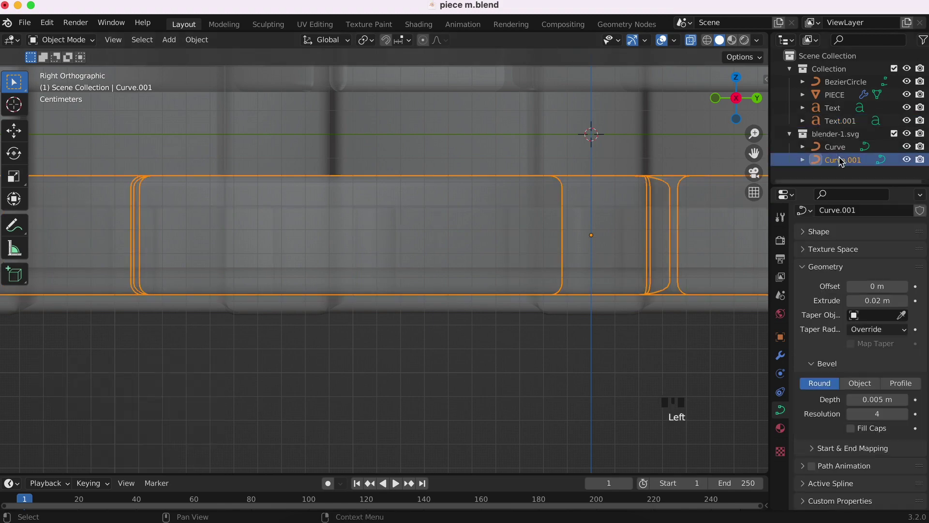
Step: Examine the raised lettering and logo on both faces of the coin with X-ray off
scroll(482, 254, "down", 8, "super")
scroll(482, 254, "down", 8)
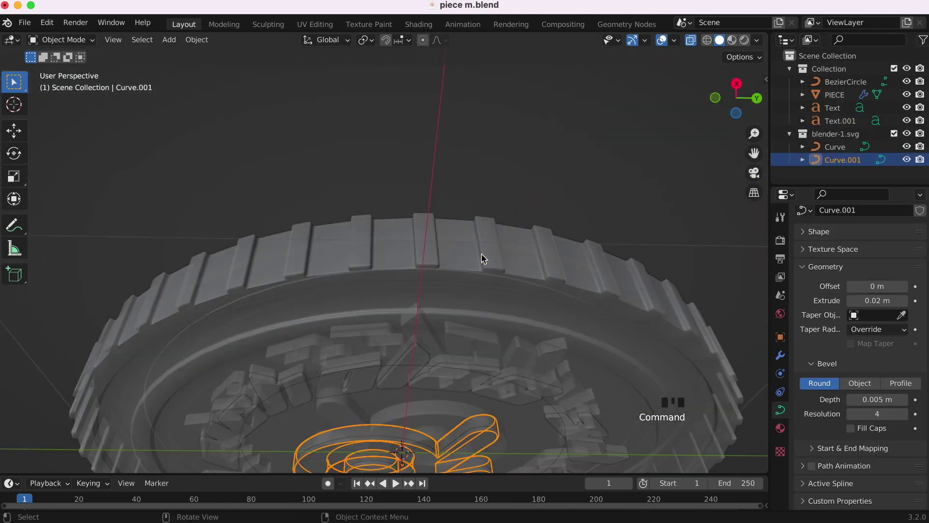
scroll(482, 255, "down", 8)
scroll(507, 217, "down", 8, "shift")
scroll(593, 307, "down", 4, "shift")
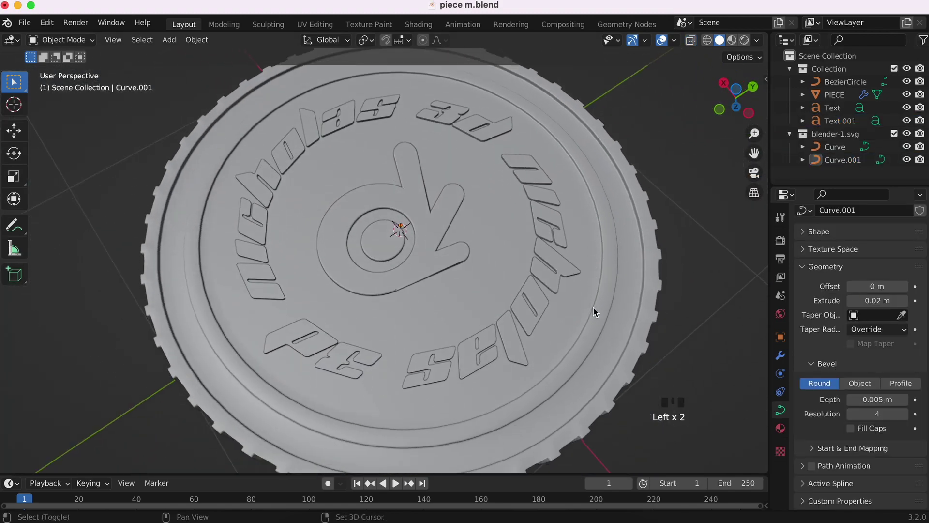
scroll(594, 306, "down", 4, "shift")
scroll(593, 307, "down", 8, "super")
scroll(593, 306, "up", 5, "super")
scroll(593, 306, "up", 10)
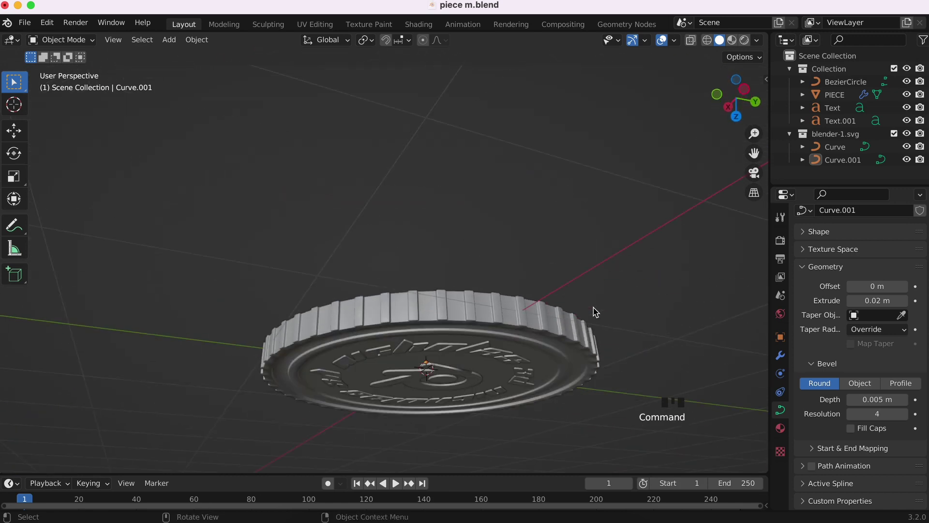
scroll(593, 306, "down", 8)
scroll(593, 306, "up", 15)
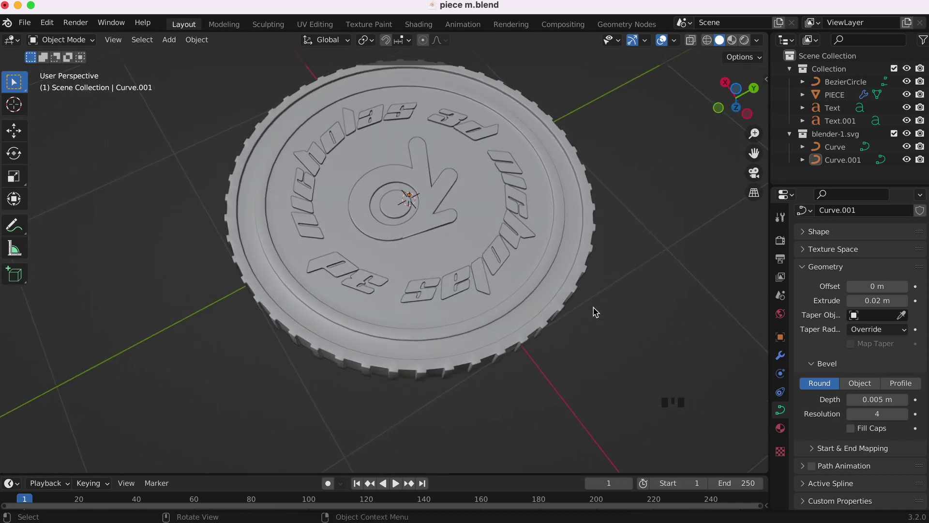
scroll(595, 312, "down", 3)
Step: Try moving the coin body on its own to check whether the lettering and logos follow it
left_click(494, 260)
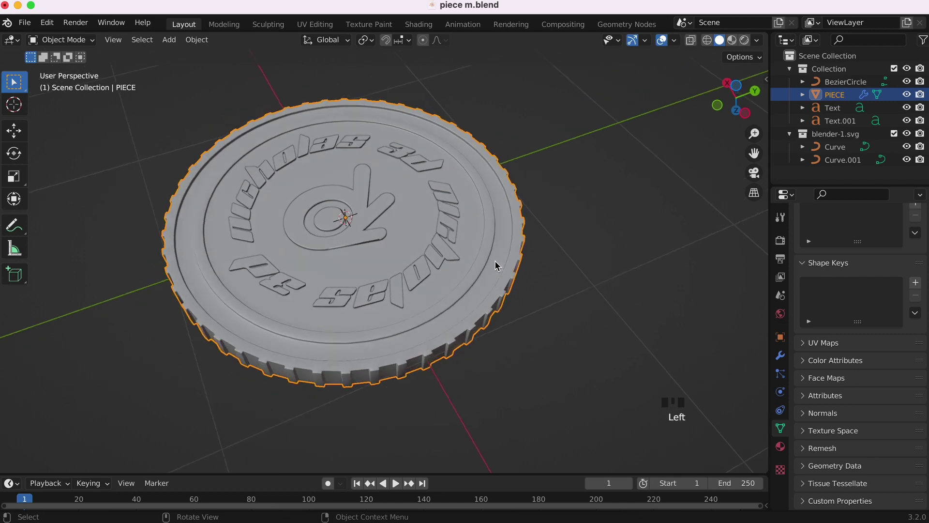
key("g")
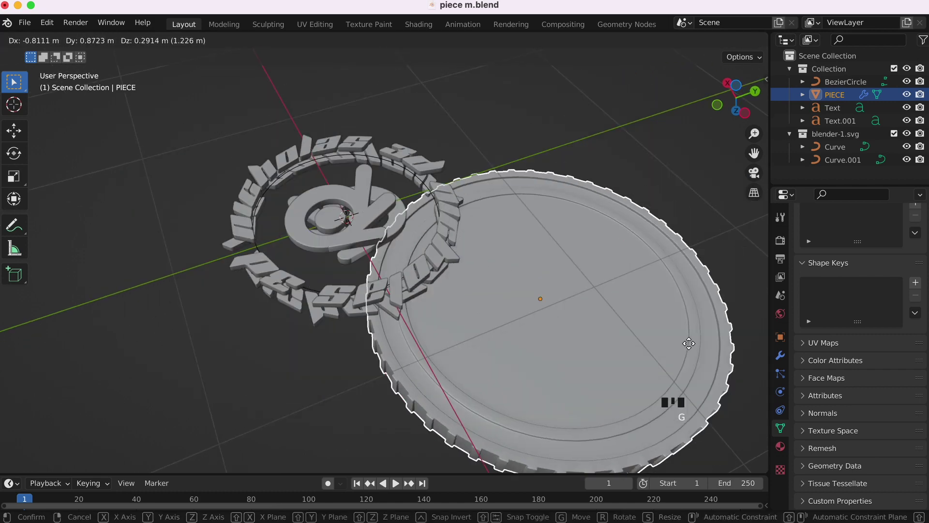
right_click(713, 303)
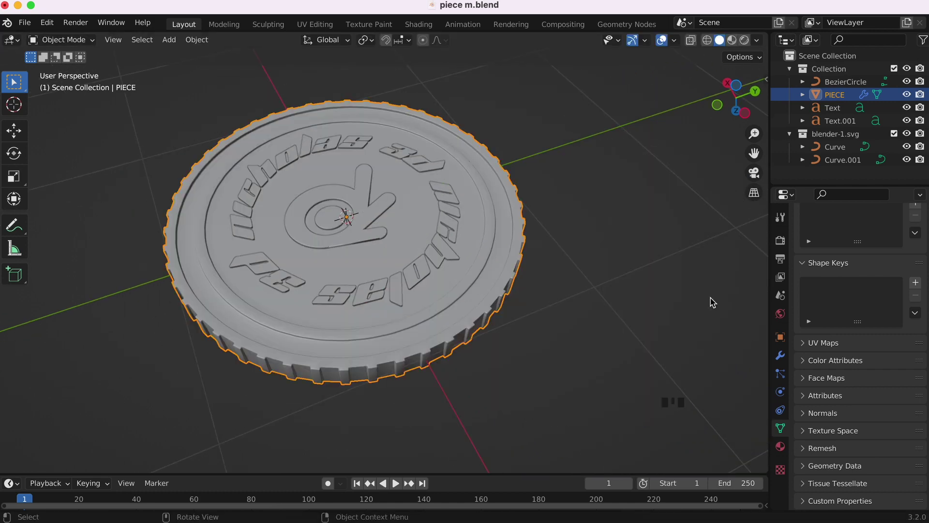
scroll(566, 267, "down", 5)
scroll(443, 140, "up", 3, "ctrl")
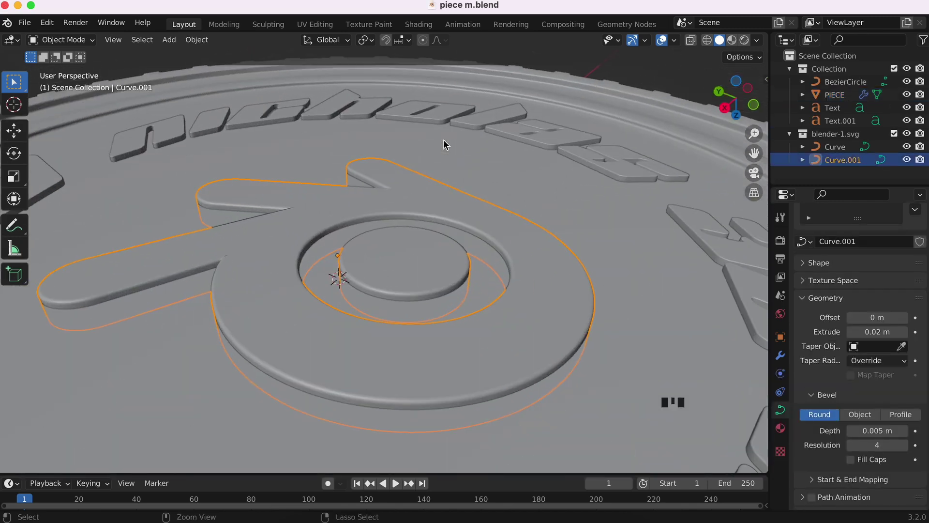
scroll(442, 204, "down", 6, "ctrl")
scroll(445, 208, "up", 2)
left_click(424, 200)
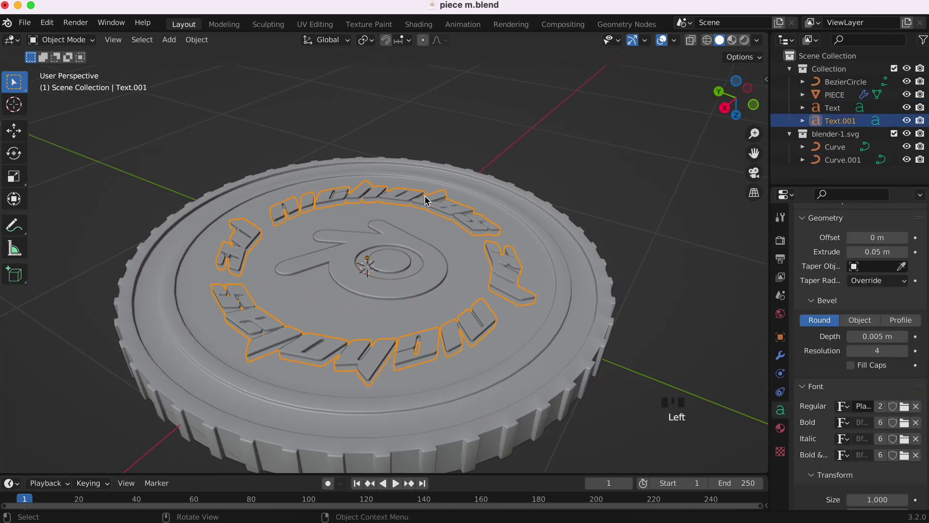
left_click(396, 237, "shift")
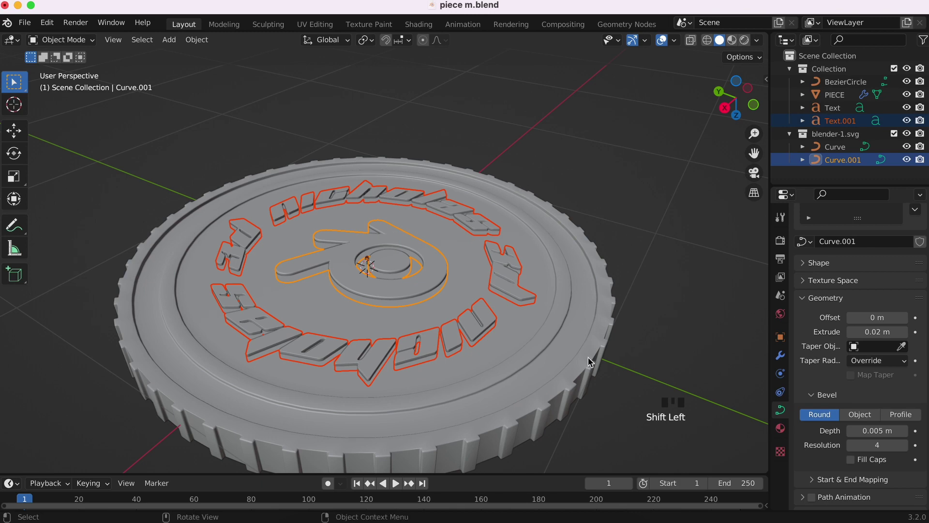
scroll(441, 317, "down", 3)
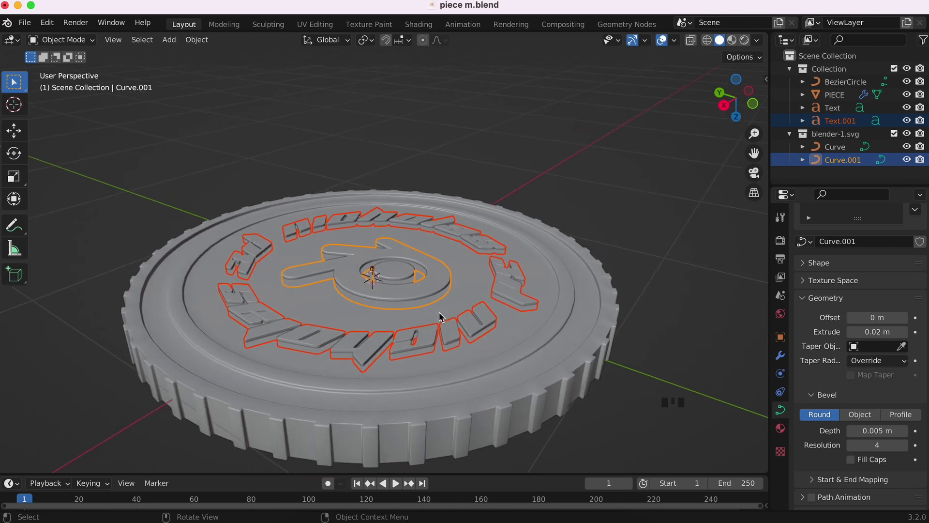
left_click(679, 314)
left_click(589, 308)
key("g")
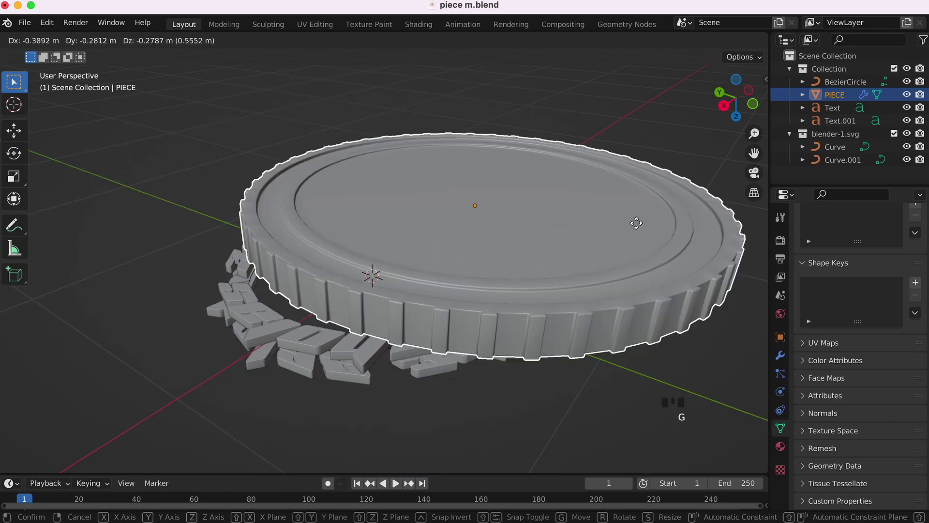
right_click(647, 289)
Step: Parent both ring texts and both logo curves to the coin body PIECE with Object (Keep Transform)
left_click(437, 285)
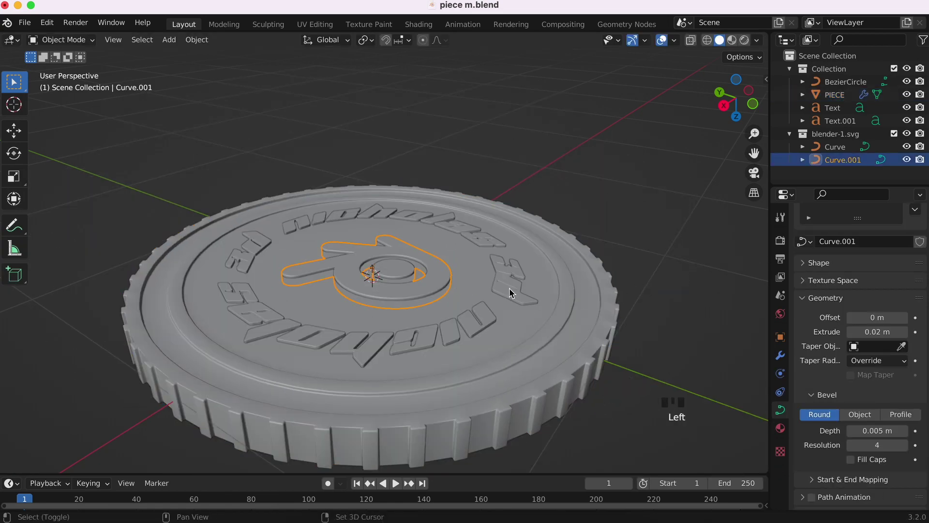
left_click(509, 289, "shift")
scroll(509, 289, "down", 10)
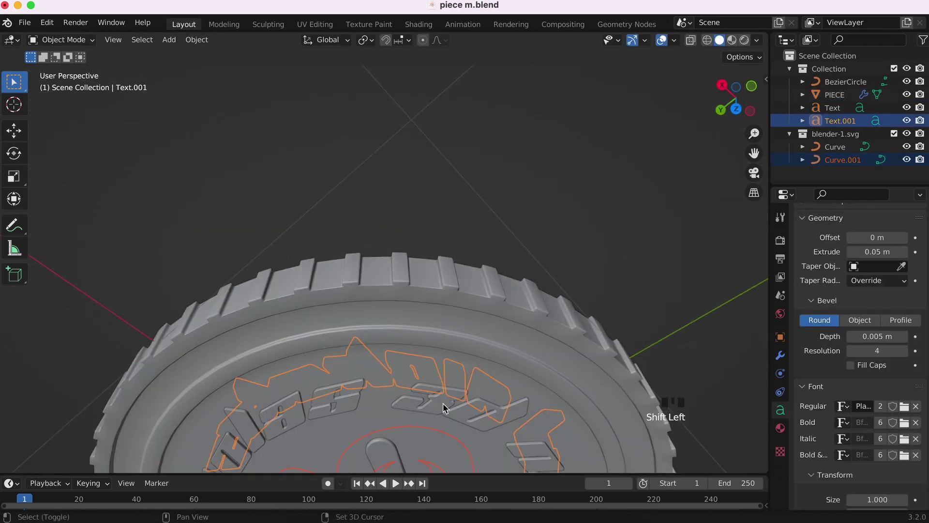
left_click(443, 408, "shift")
left_click(406, 430, "shift")
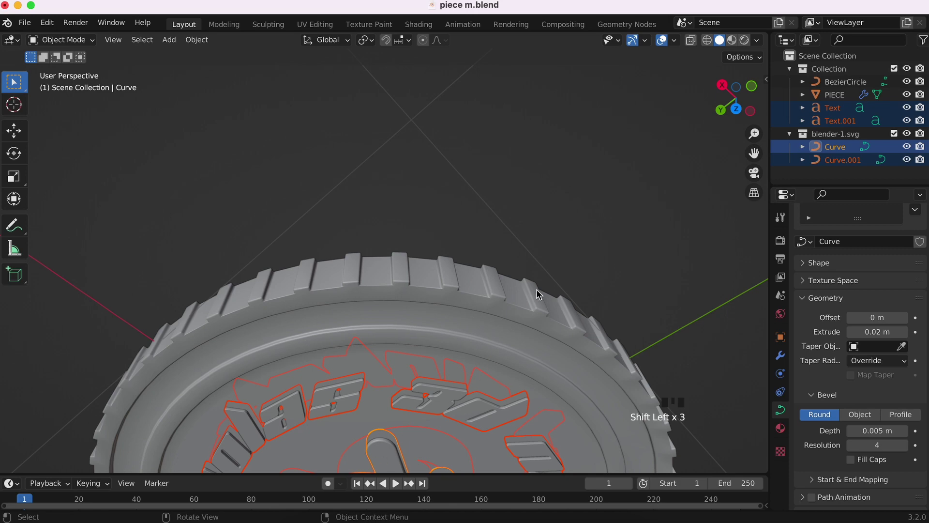
scroll(538, 294, "up", 10)
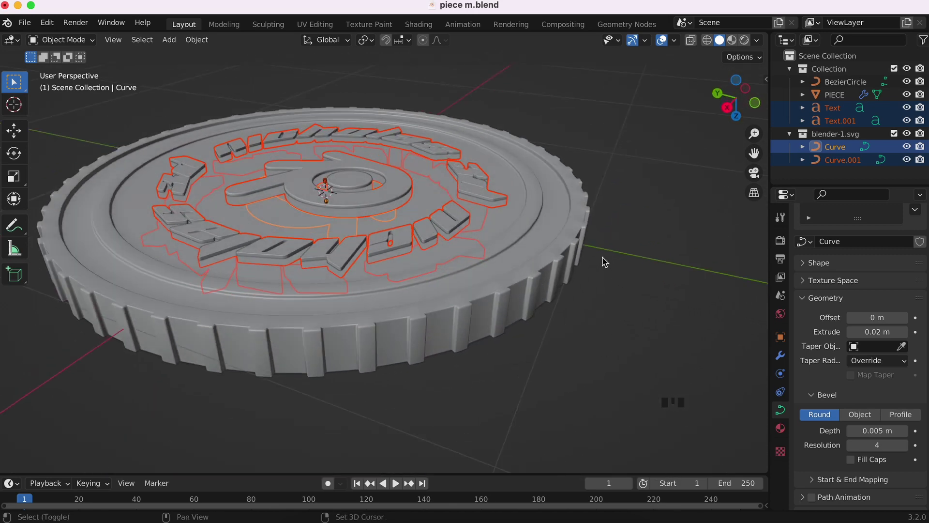
left_click(558, 236, "shift")
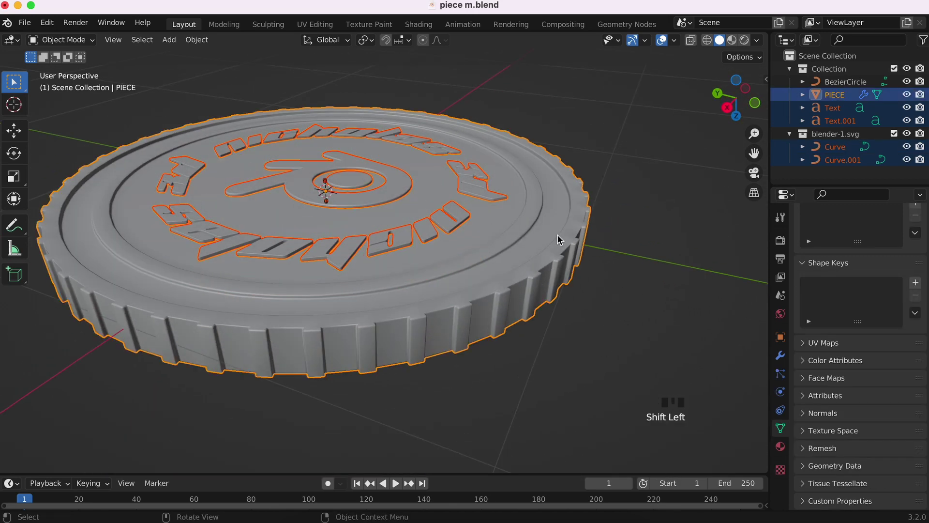
key("ctrl+p")
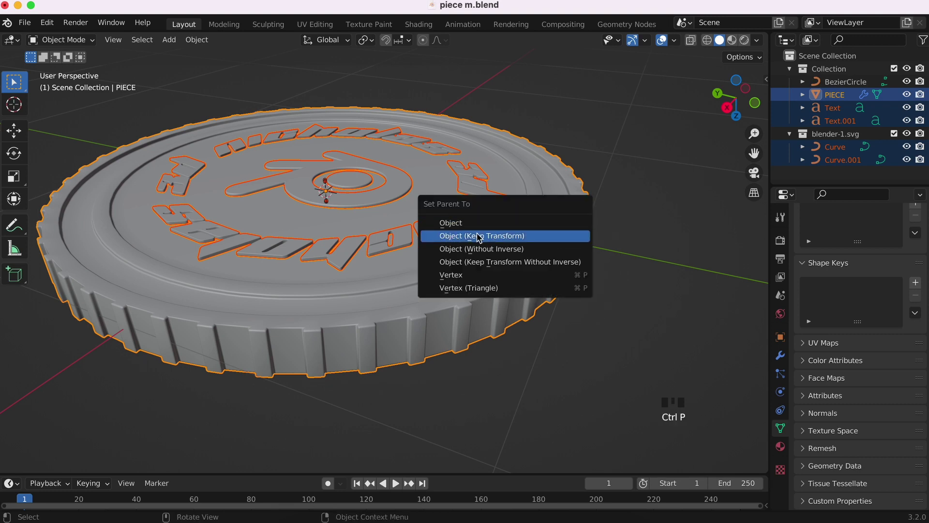
left_click(508, 236)
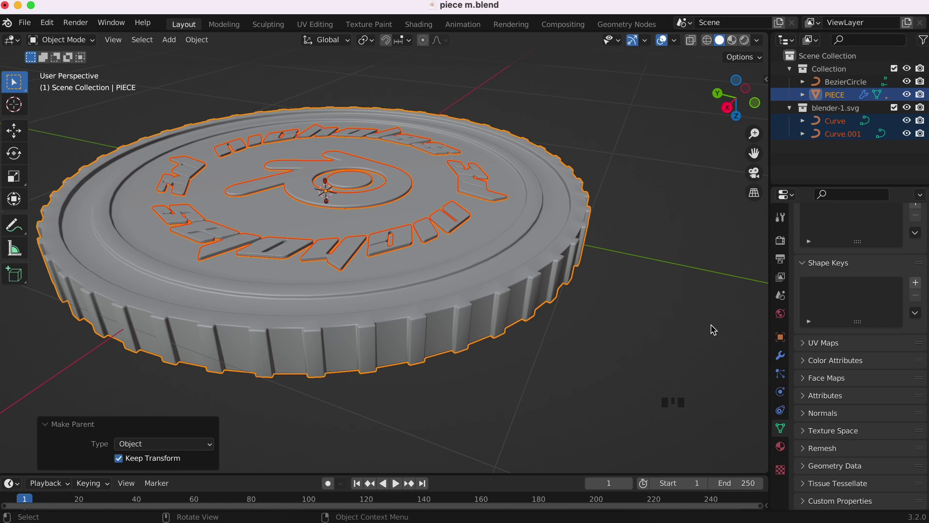
Step: Try moving the parented coin body to check that its lettering and logos travel with it
left_click(711, 329)
left_click(558, 274)
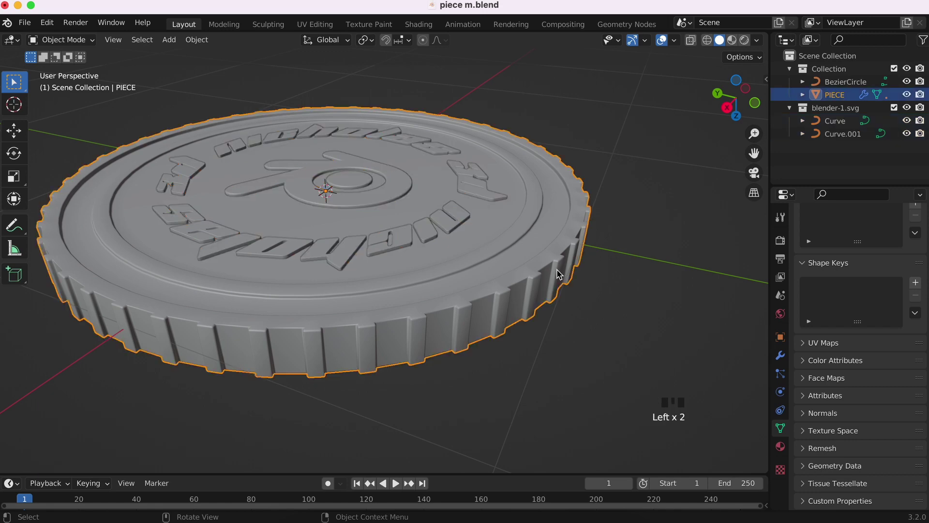
key("g")
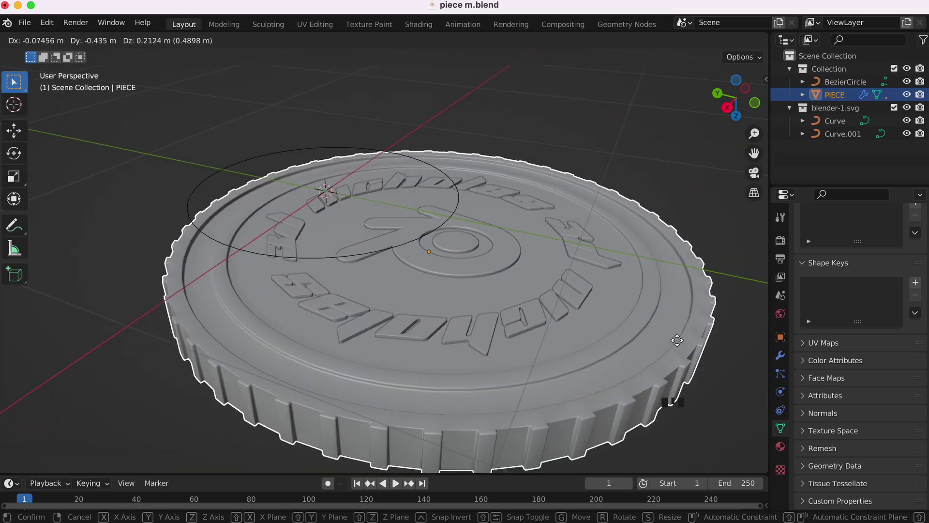
right_click(648, 260)
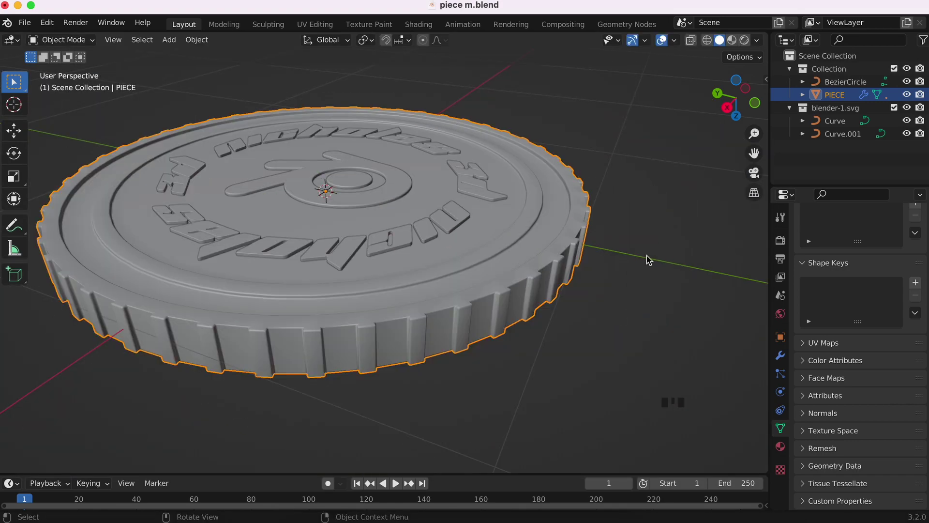
Step: Hide the BezierCircle guide in the viewport and in renders, and examine the coin from several angles
left_click(906, 82)
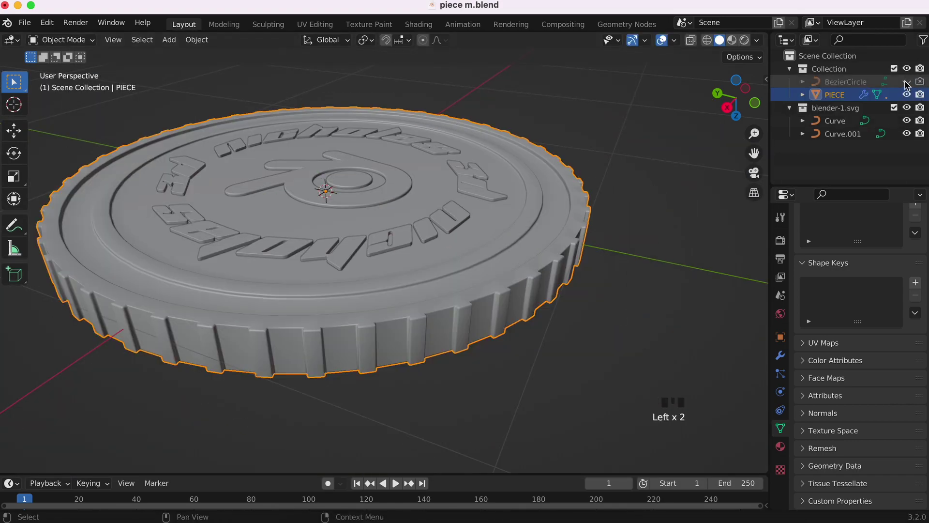
scroll(502, 213, "down", 10)
scroll(501, 213, "up", 5)
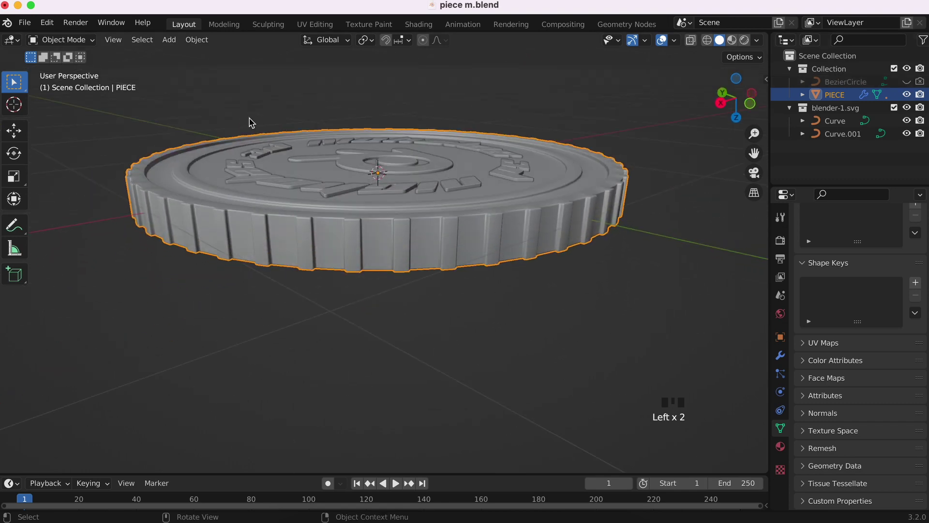
scroll(485, 276, "down", 10)
scroll(486, 277, "up", 10)
scroll(488, 283, "up", 5)
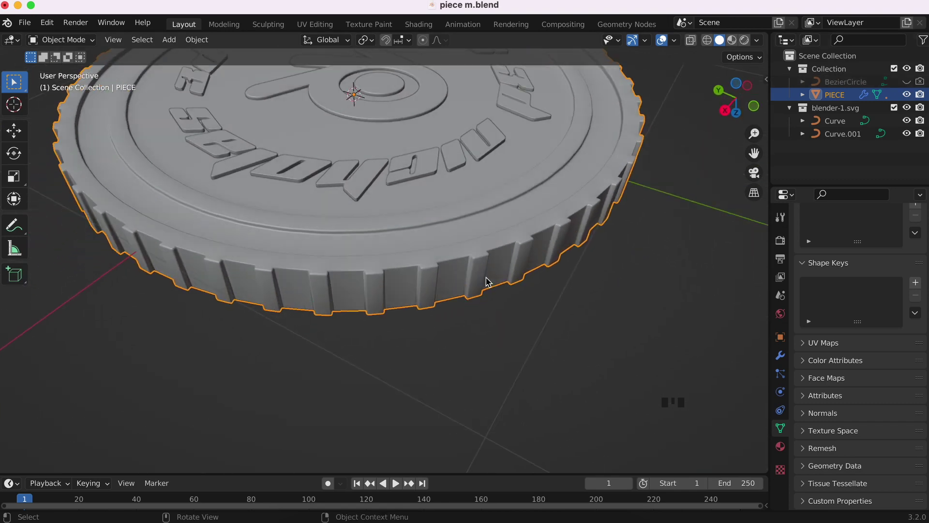
scroll(488, 283, "up", 5, "shift")
scroll(488, 282, "up", 3)
scroll(489, 283, "down", 3, "super")
scroll(488, 283, "down", 2, "super")
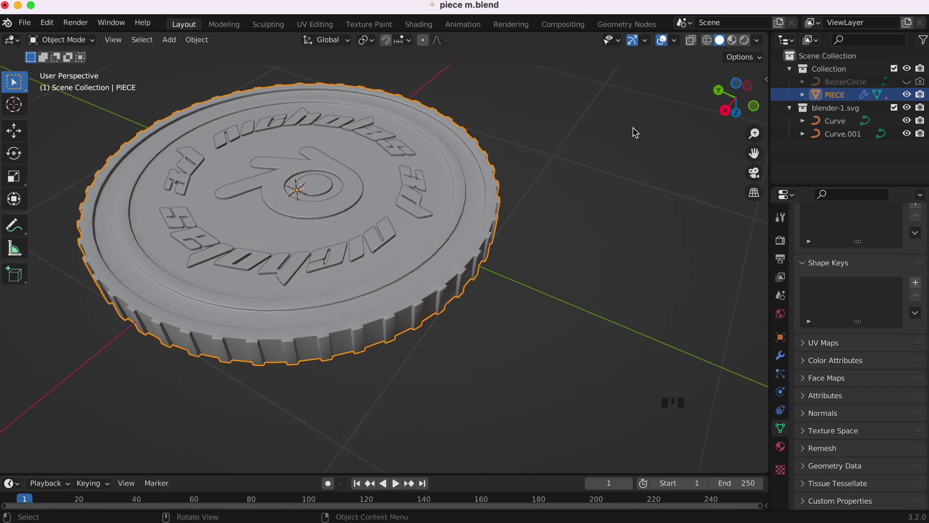
Step: Switch the viewport to rendered shading to preview the coin
left_click(745, 41)
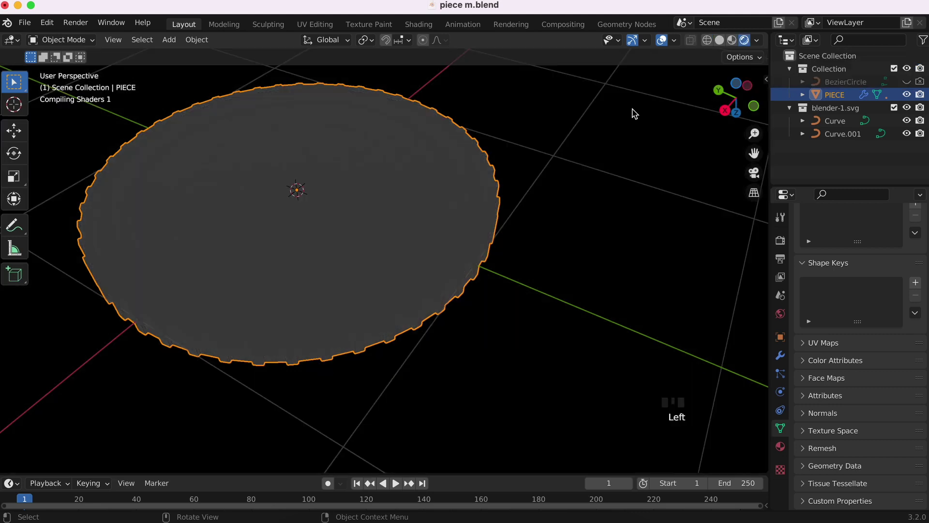
scroll(475, 229, "down", 5)
scroll(474, 230, "up", 4)
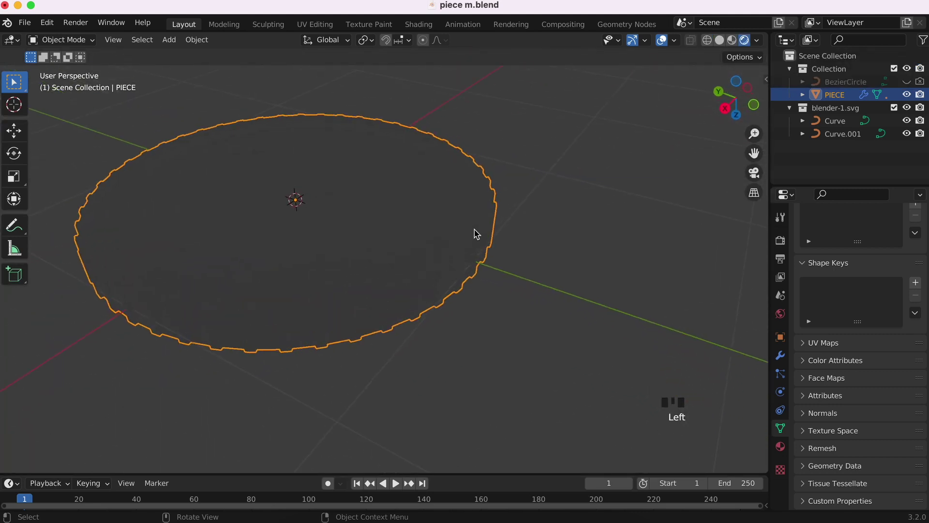
Step: Set the World color to an Environment Texture and load studio_small_08_1k.exr from the HDRI folder
scroll(474, 230, "down", 3)
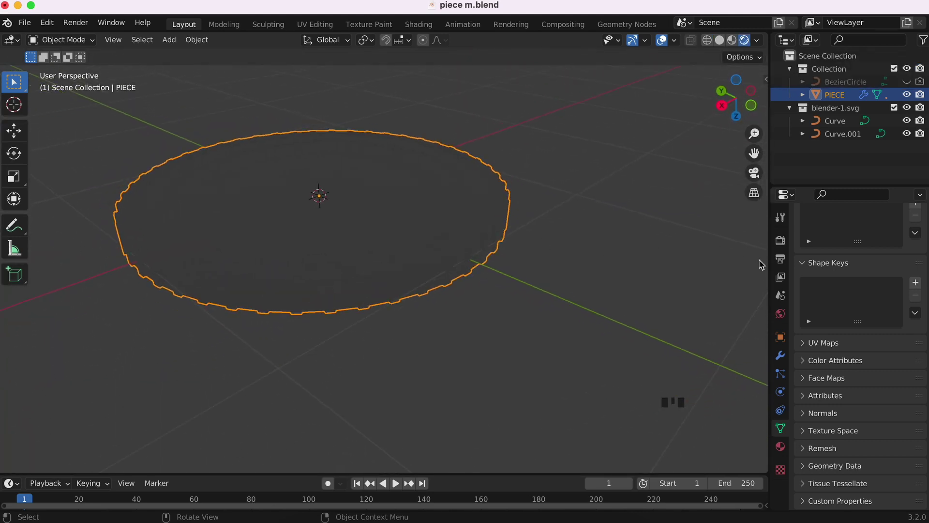
left_click(781, 316)
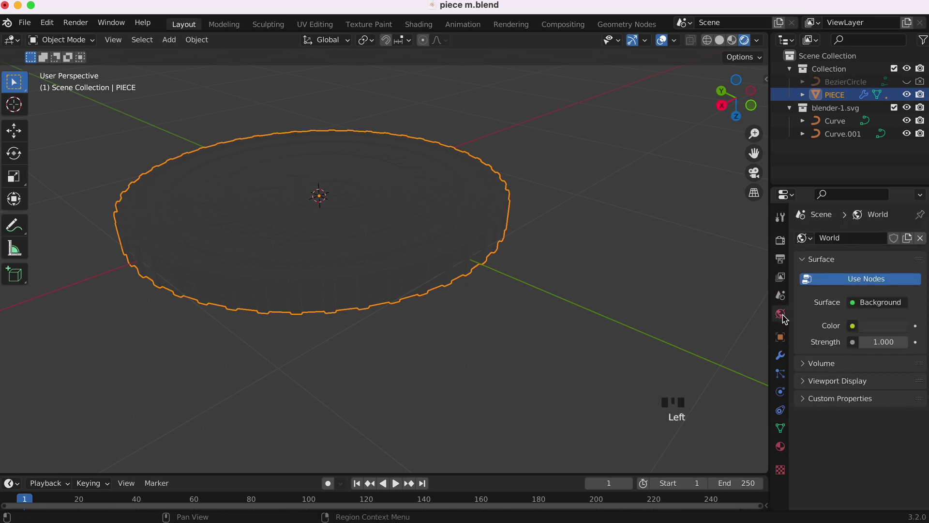
left_click(853, 327)
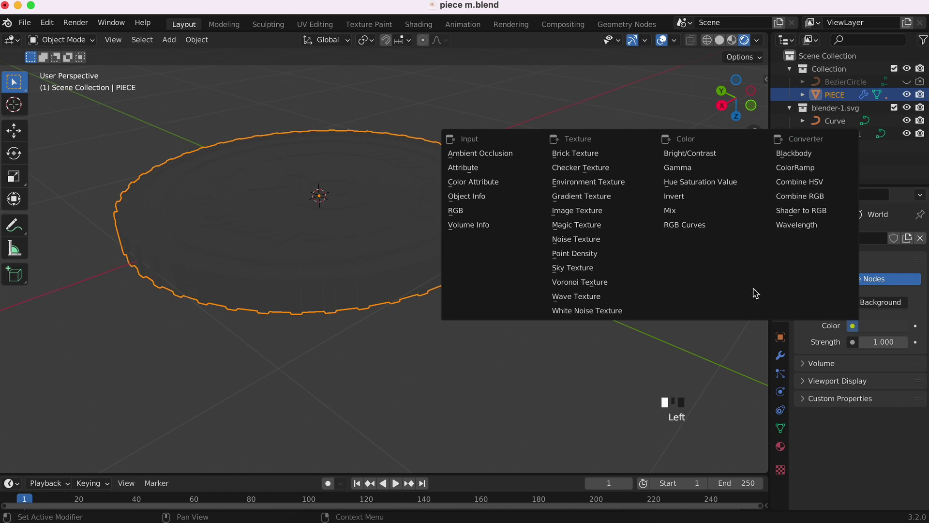
left_click(609, 186)
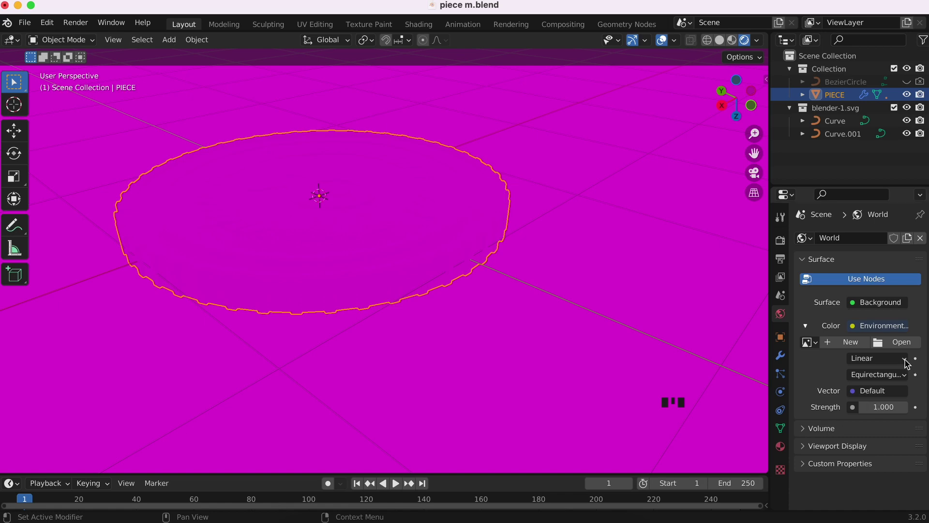
left_click(900, 342)
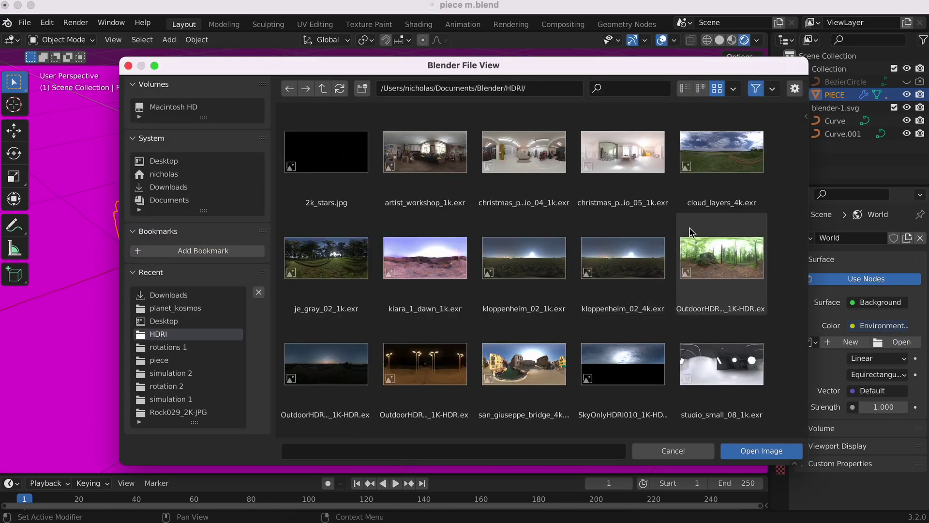
scroll(706, 334, "down", 4)
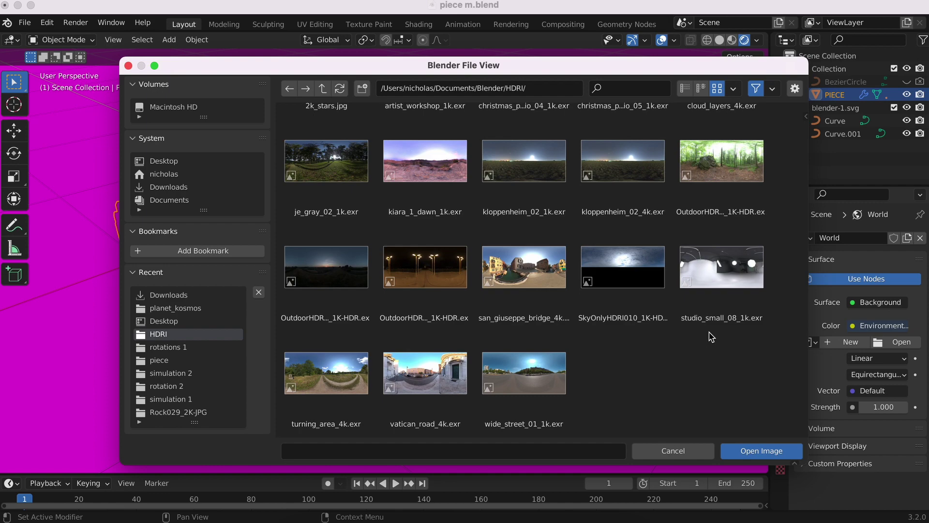
left_click(738, 285)
left_click(769, 451)
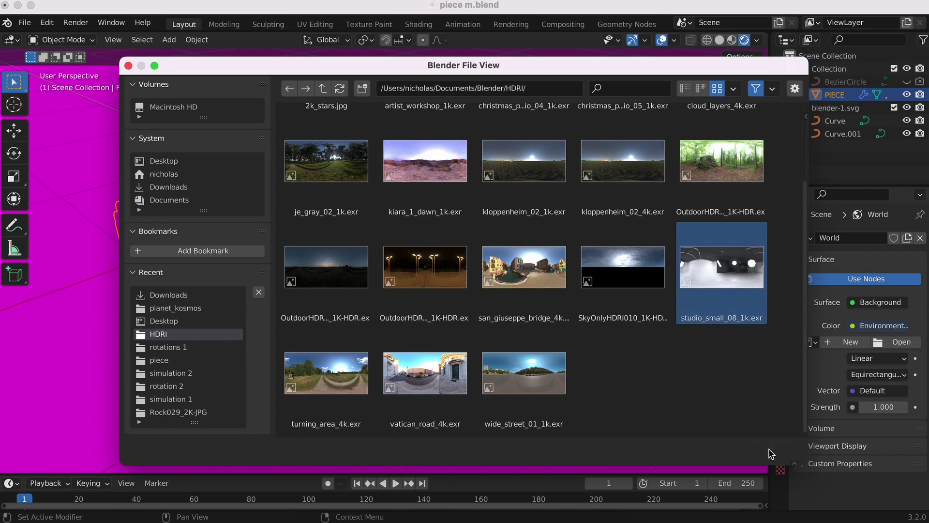
Step: Examine the coin from several angles and distances under the studio HDRI lighting
scroll(410, 259, "up", 5)
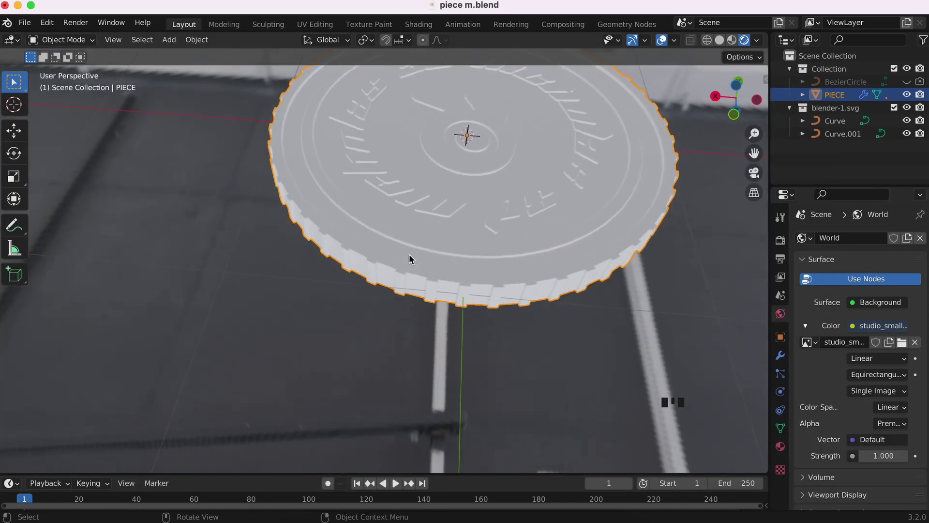
scroll(411, 258, "down", 8)
scroll(411, 259, "up", 6)
scroll(410, 259, "down", 3)
scroll(409, 254, "down", 5, "super")
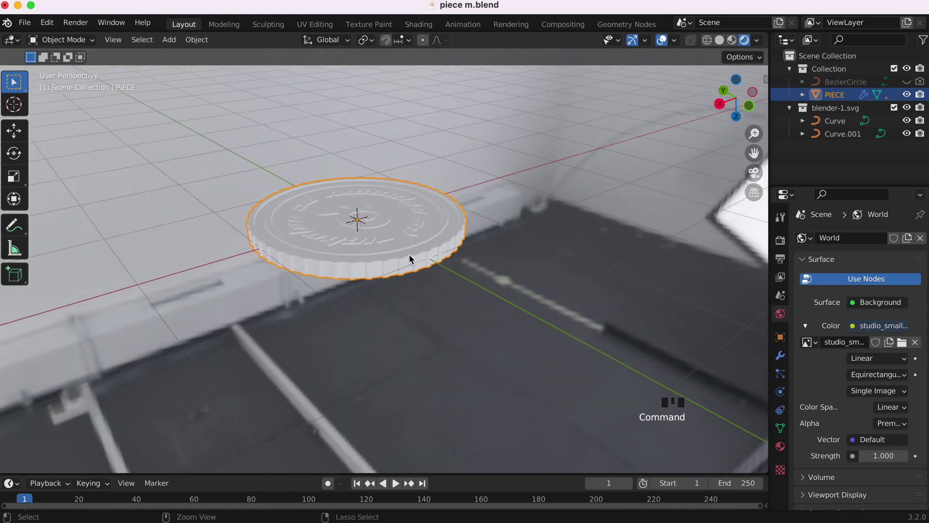
scroll(550, 328, "right", 6)
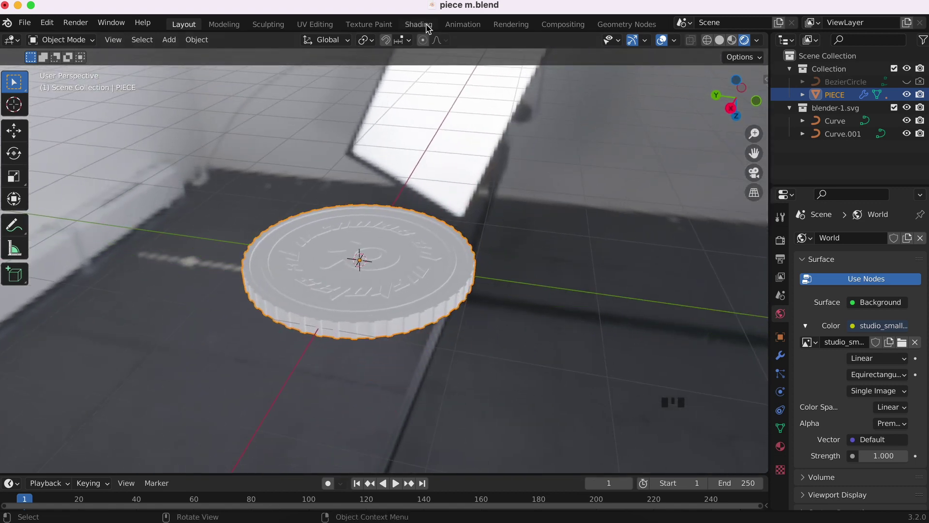
Step: Show the World shader nodes in the Shading workspace and enlarge the node editor to fit the whole node tree
left_click(419, 24)
left_click(182, 313)
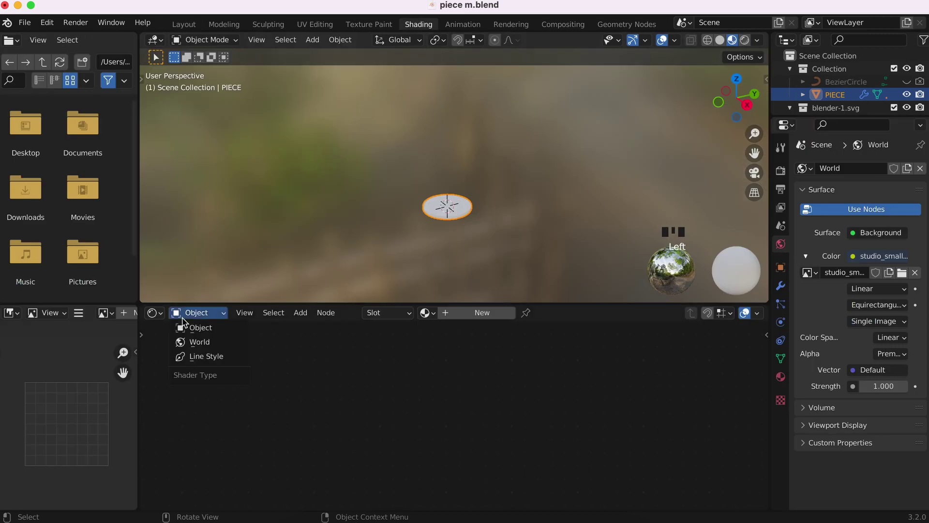
left_click(196, 341)
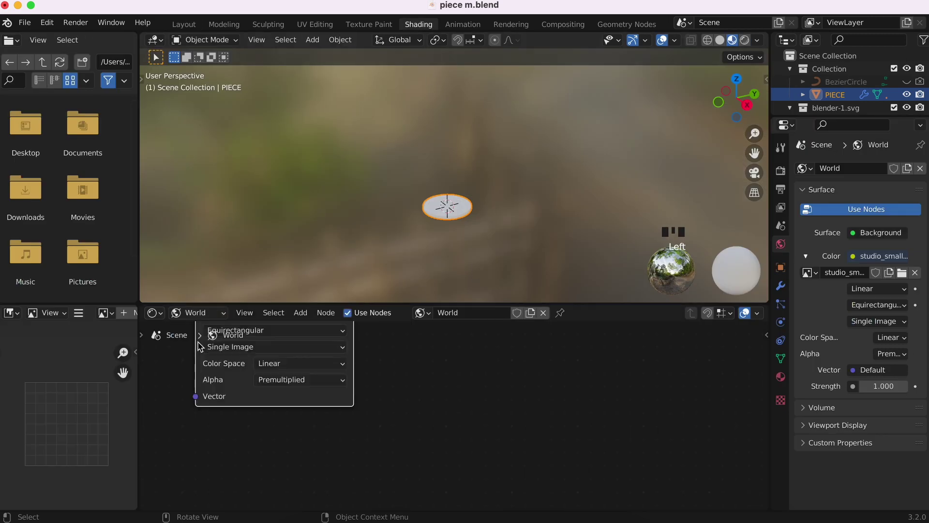
key("Home")
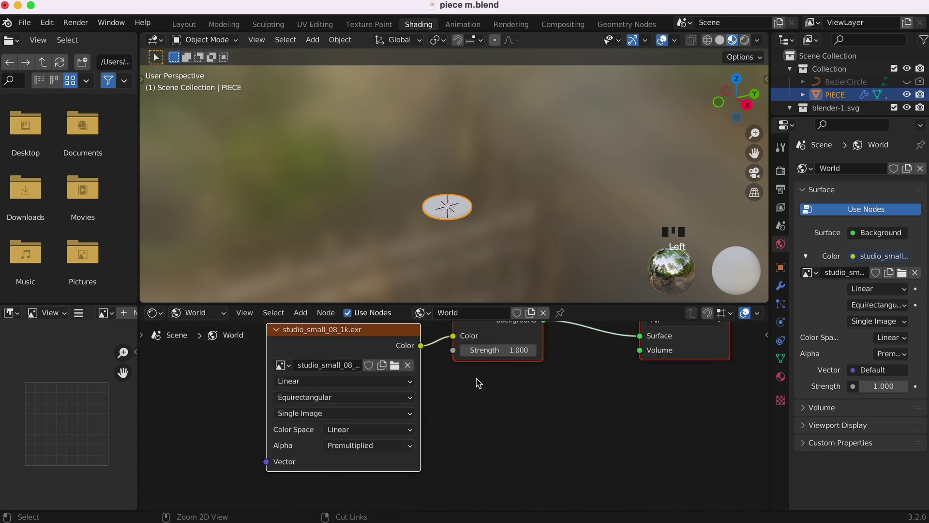
left_click(497, 406)
left_click(490, 339)
scroll(490, 339, "right", 3)
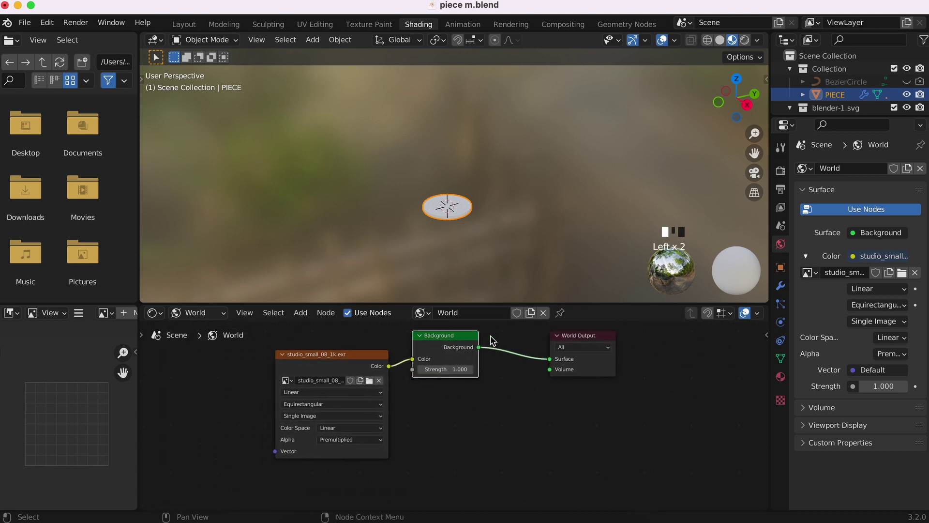
left_click_drag(499, 304, 501, 237)
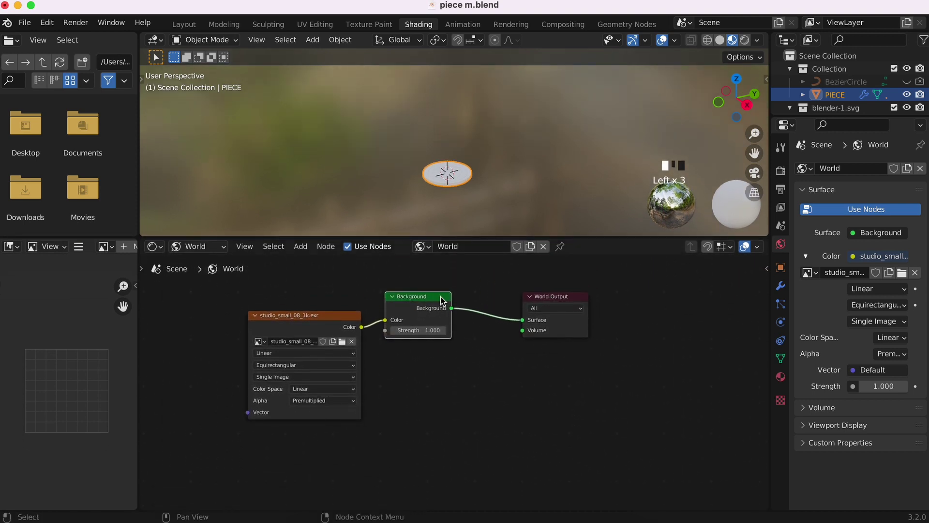
Step: Duplicate the Background node, place the copy below the original, and set its color to black
key("shift+d")
left_click(443, 467)
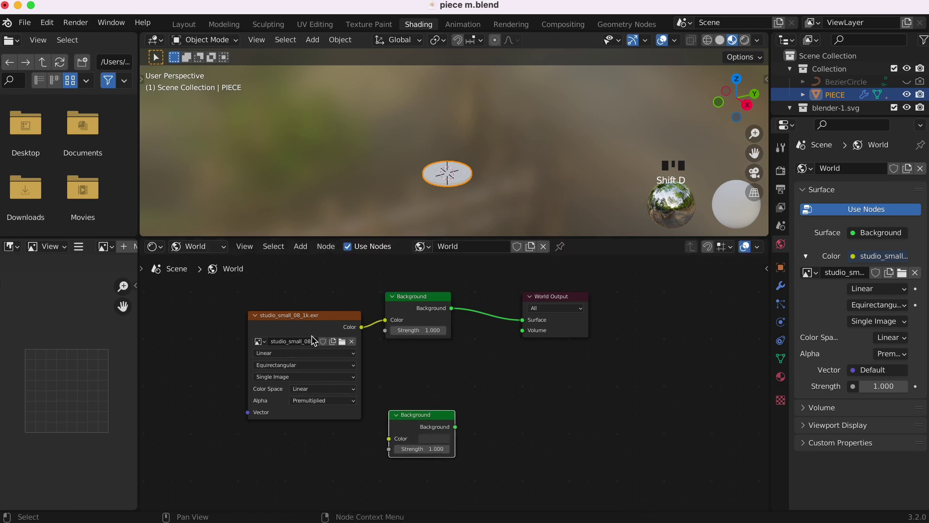
left_click(438, 440)
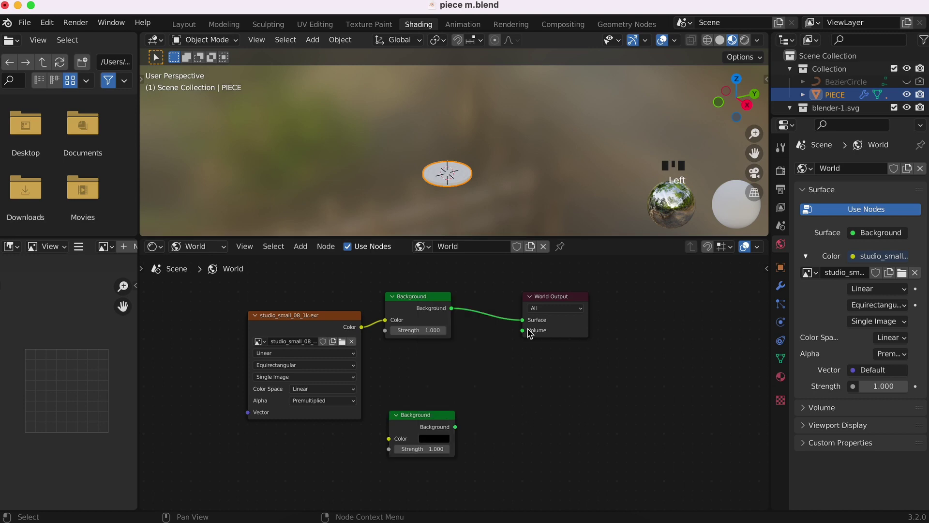
Step: Insert a Mix Shader between the HDRI Background and World Output, and connect the black Background to its second Shader input
left_click_drag(539, 296, 616, 310)
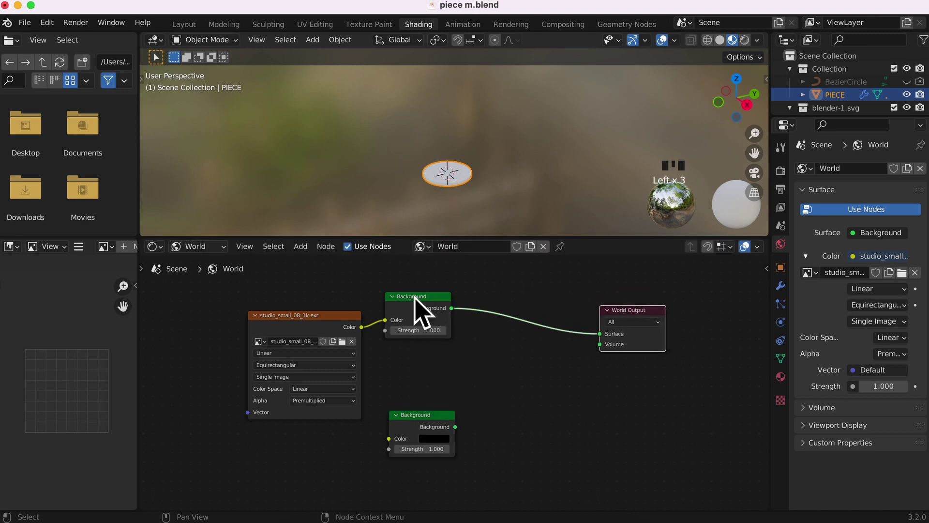
key("shift+a")
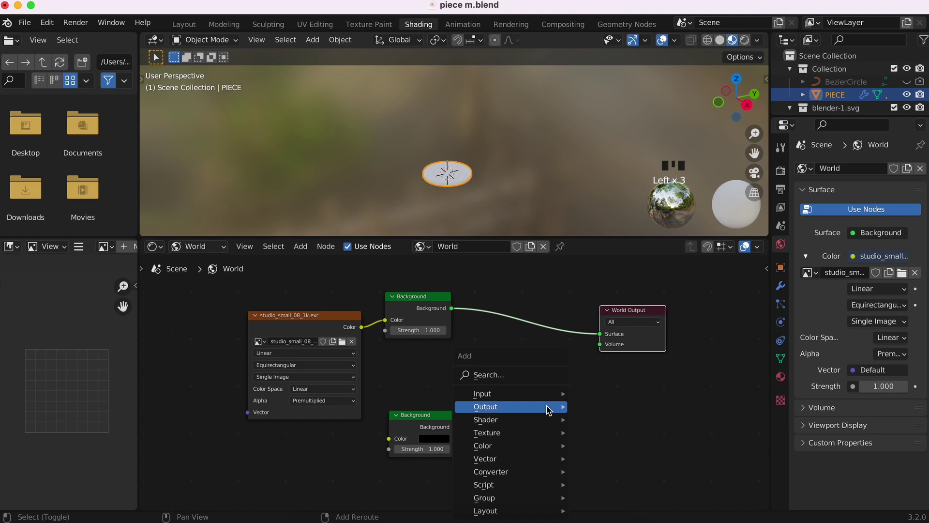
left_click(522, 374)
type("mix")
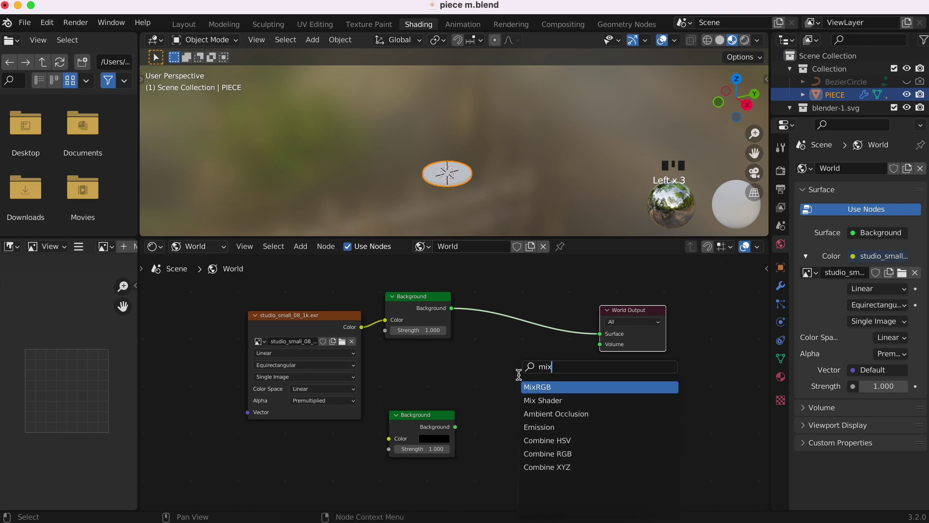
left_click(538, 400)
left_click(528, 323)
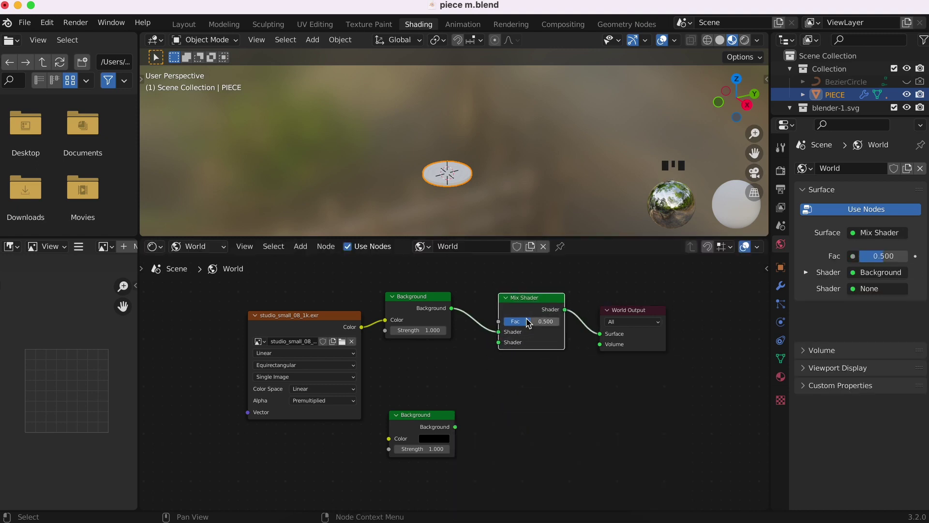
left_click_drag(455, 427, 494, 342)
scroll(541, 363, "up", 5)
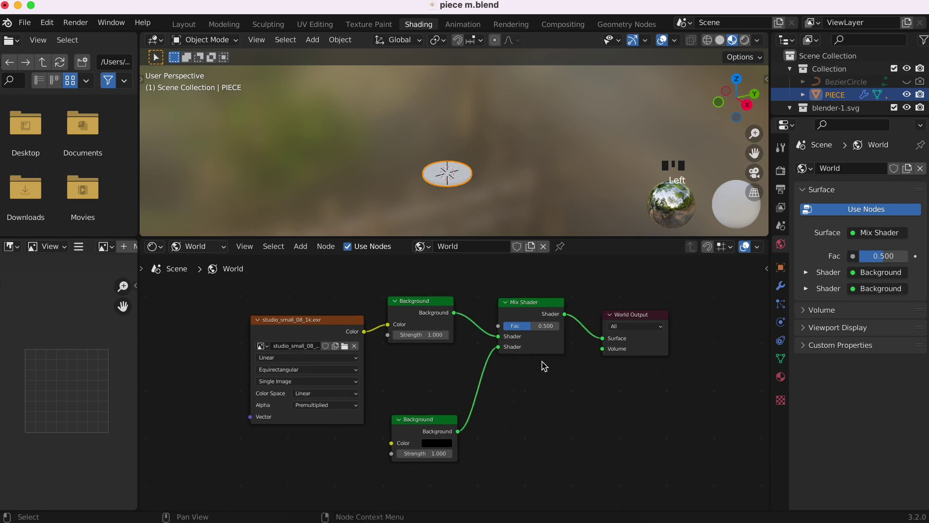
scroll(544, 367, "down", 3)
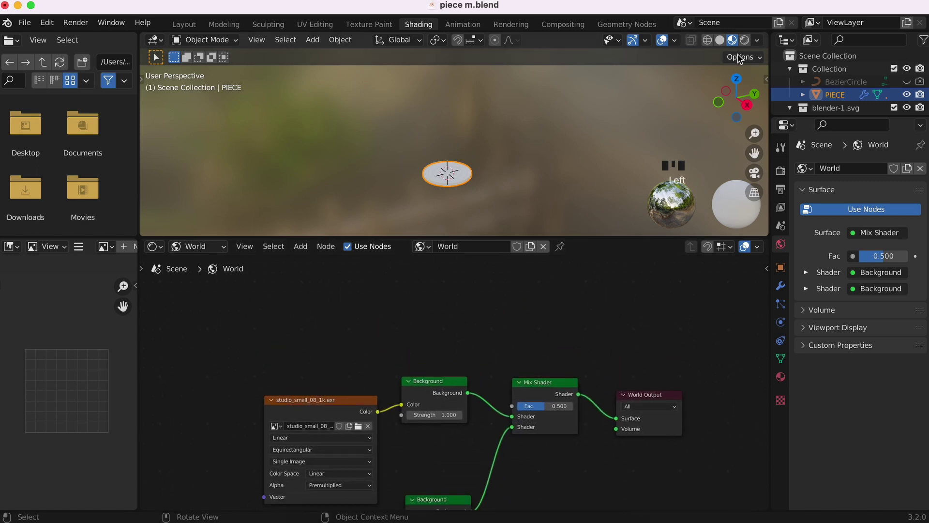
Step: Switch the viewport to rendered shading and compare the two backgrounds with the Mix Shader factor at 0 and 1
left_click(745, 41)
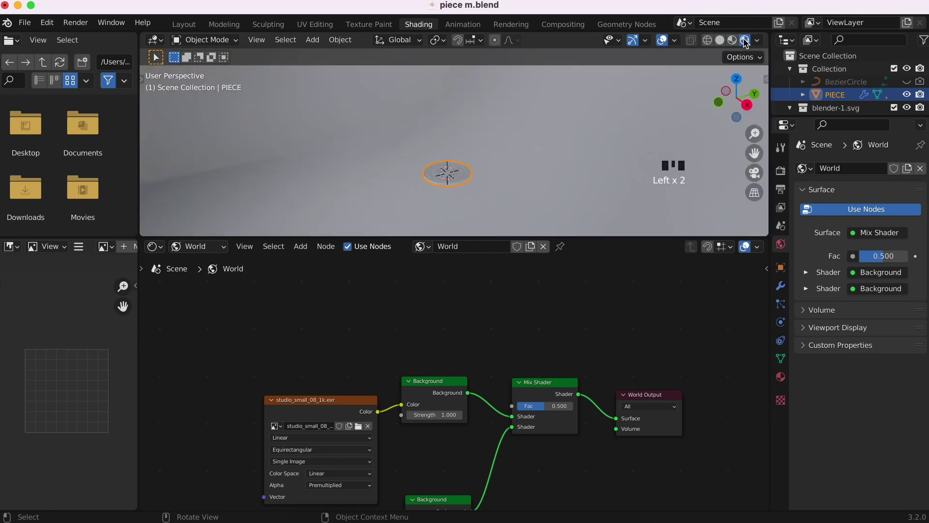
scroll(539, 384, "down", 3)
left_click_drag(554, 368, 526, 369)
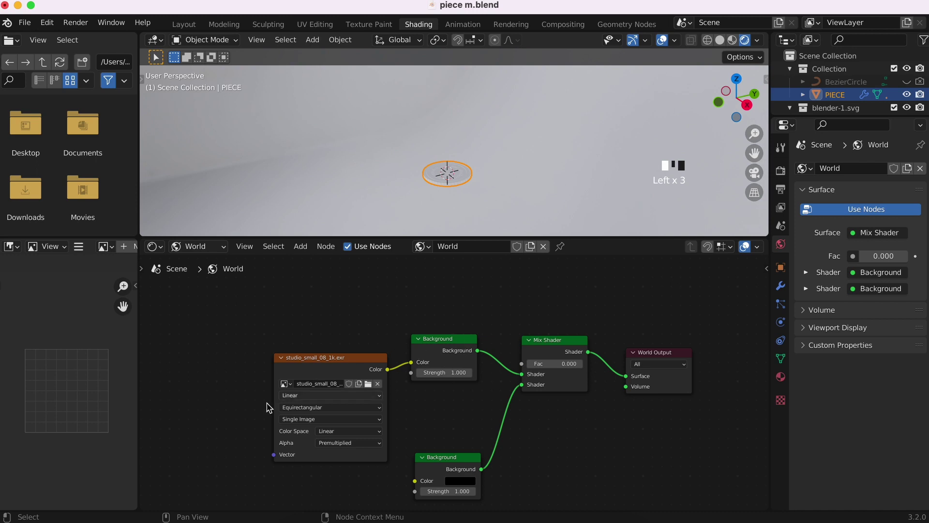
scroll(460, 180, "right", 10)
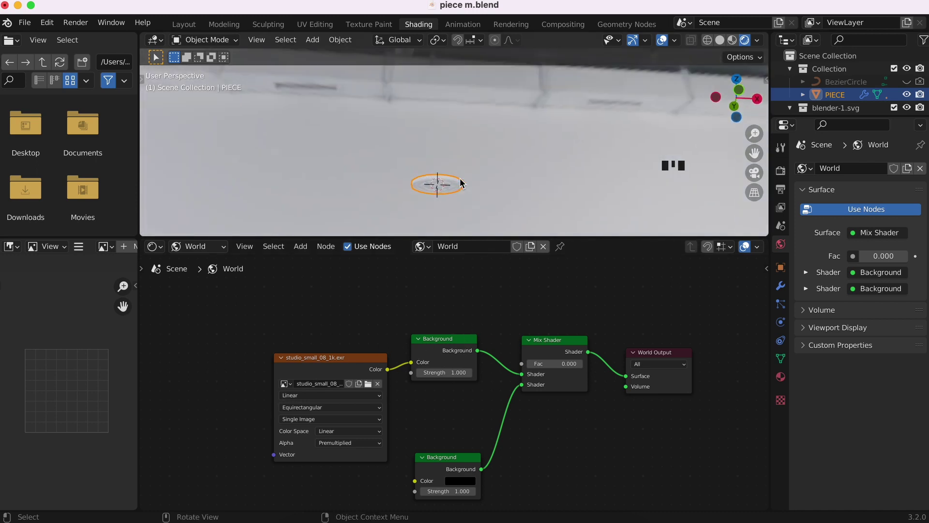
left_click_drag(560, 363, 610, 363)
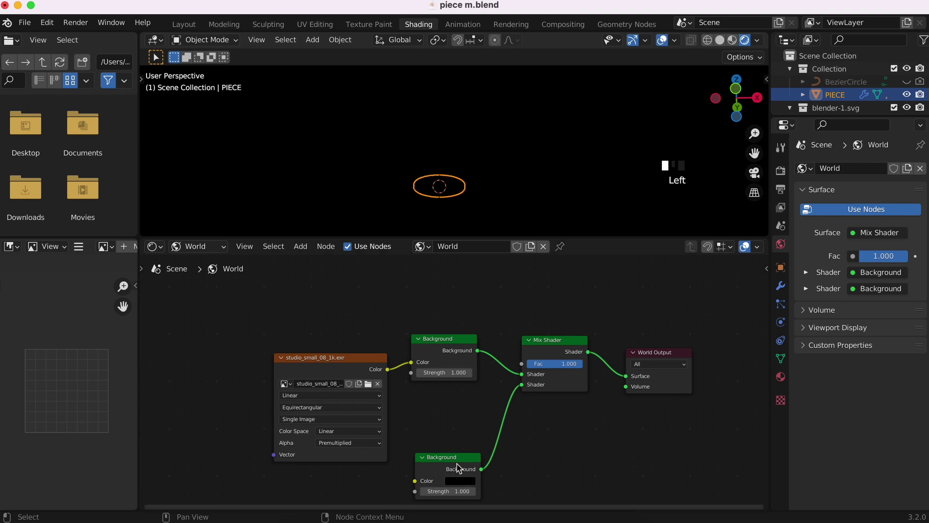
left_click_drag(581, 364, 548, 363)
Step: Add a Light Path node above the Background nodes and connect its Is Camera Ray output to the Mix Shader's Fac input
key("shift+a")
left_click(503, 314)
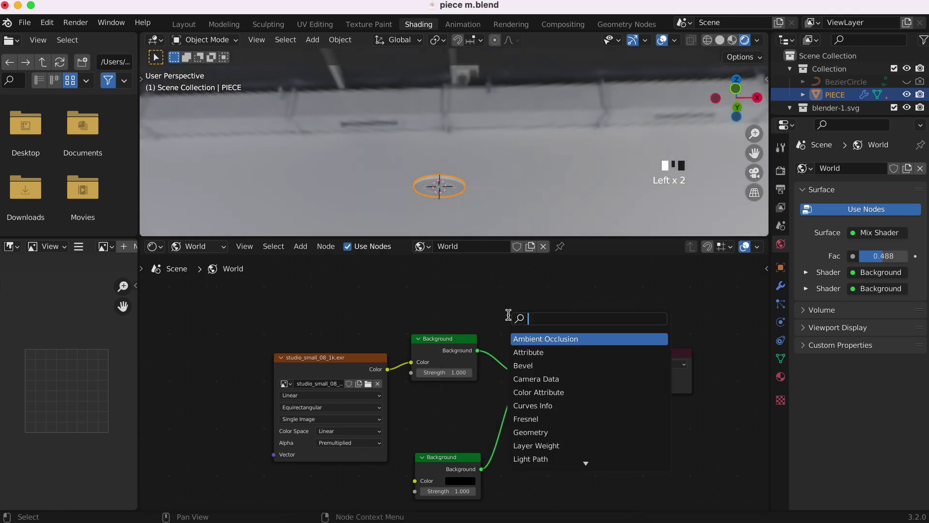
type("ligh")
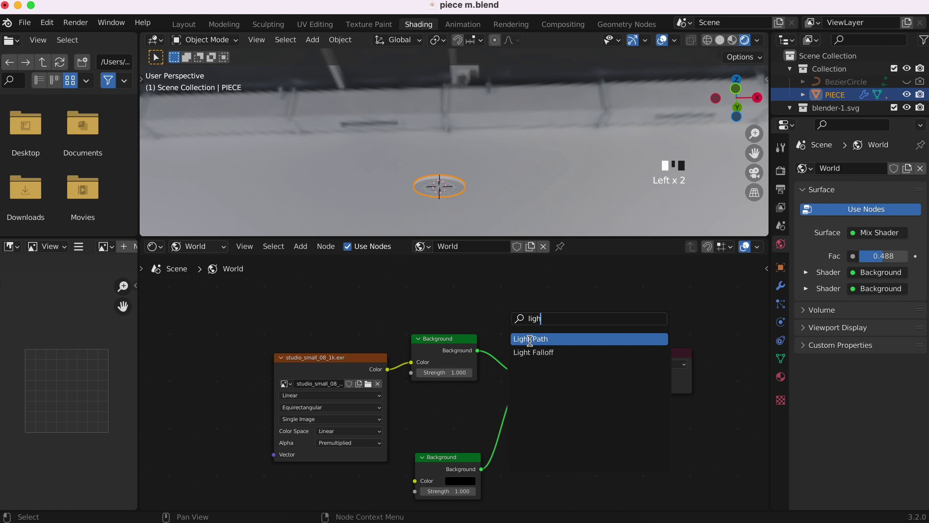
left_click(530, 341)
left_click(358, 285)
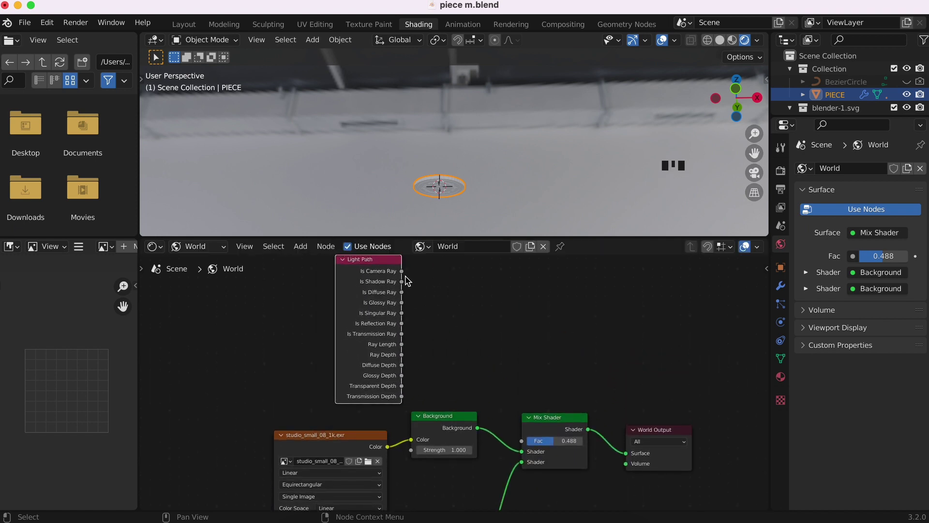
left_click_drag(400, 272, 524, 440)
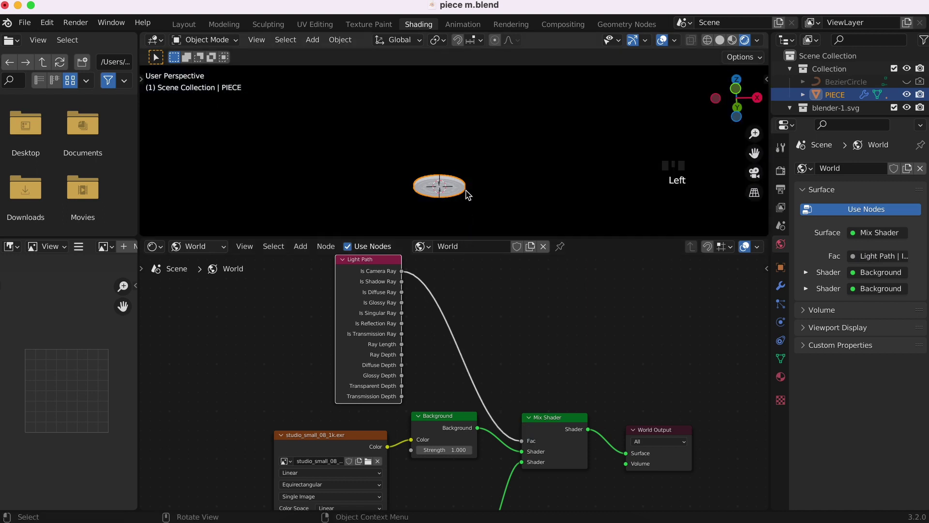
Step: Inspect the coin up close against the black background, and return to the Layout workspace
scroll(466, 190, "up", 5)
scroll(465, 191, "up", 9, "super")
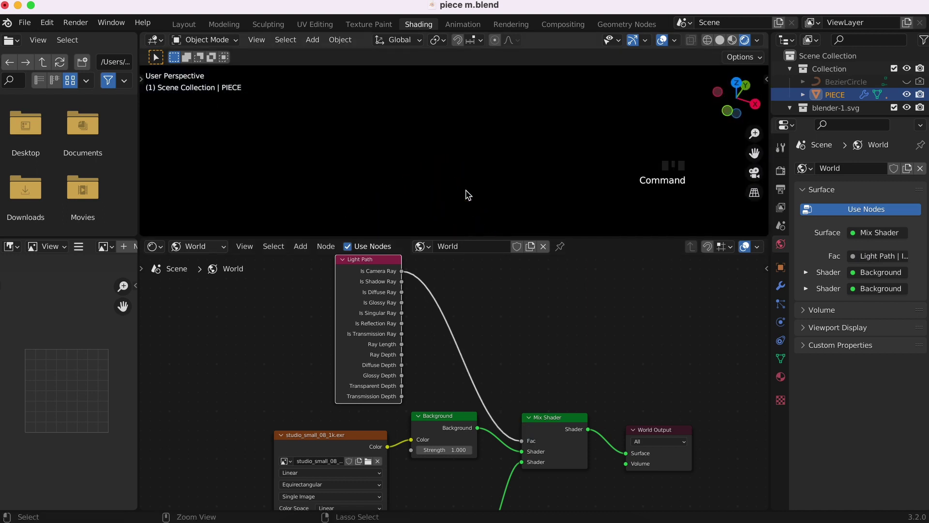
scroll(465, 190, "down", 4, "super")
scroll(465, 190, "down", 5, "shift")
scroll(465, 191, "up", 2, "shift")
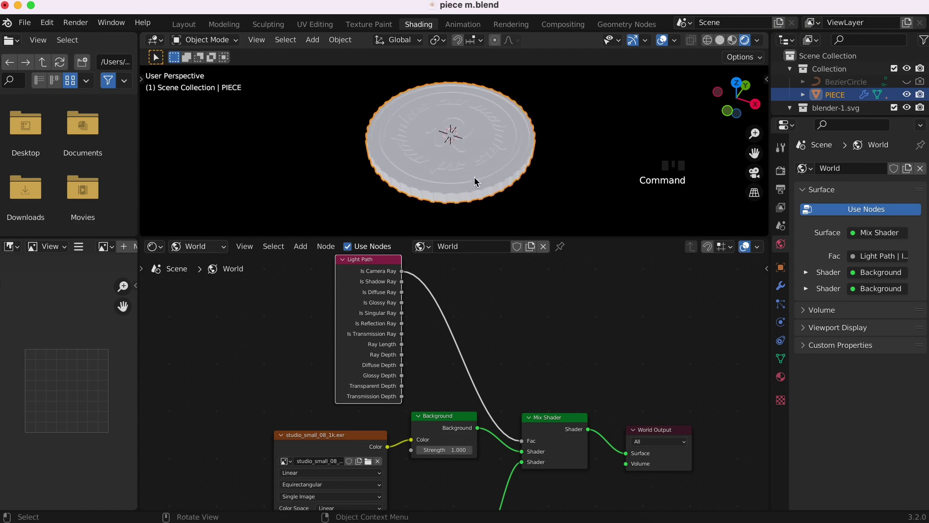
left_click(184, 25)
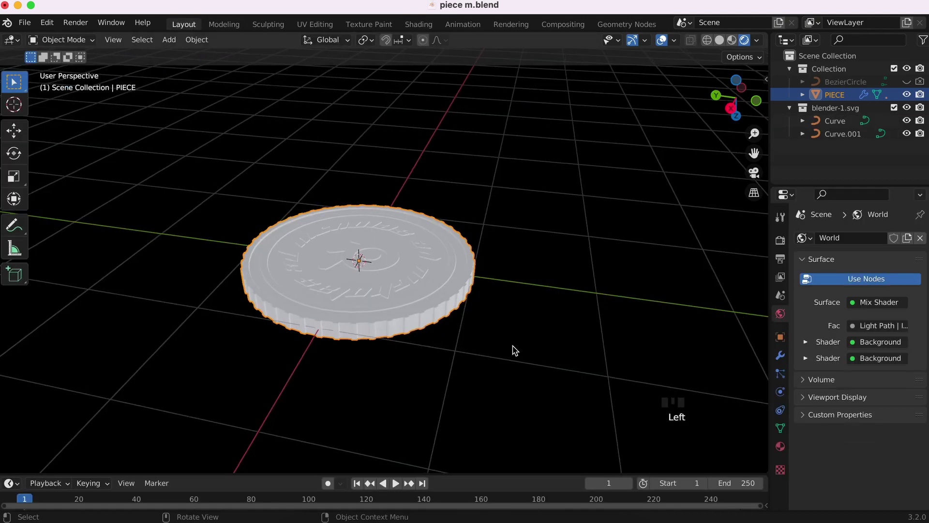
scroll(515, 350, "down", 3)
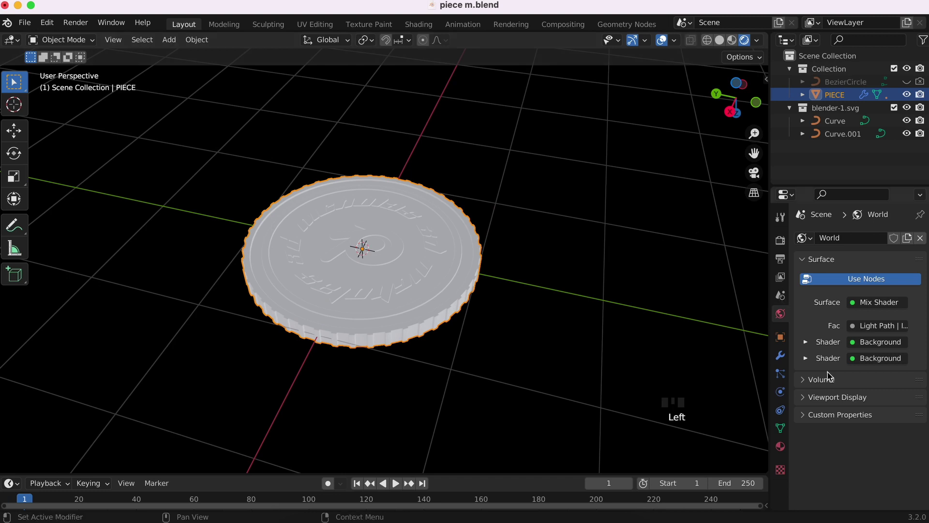
Step: Create a new material on the coin body and name it OR
left_click(780, 446)
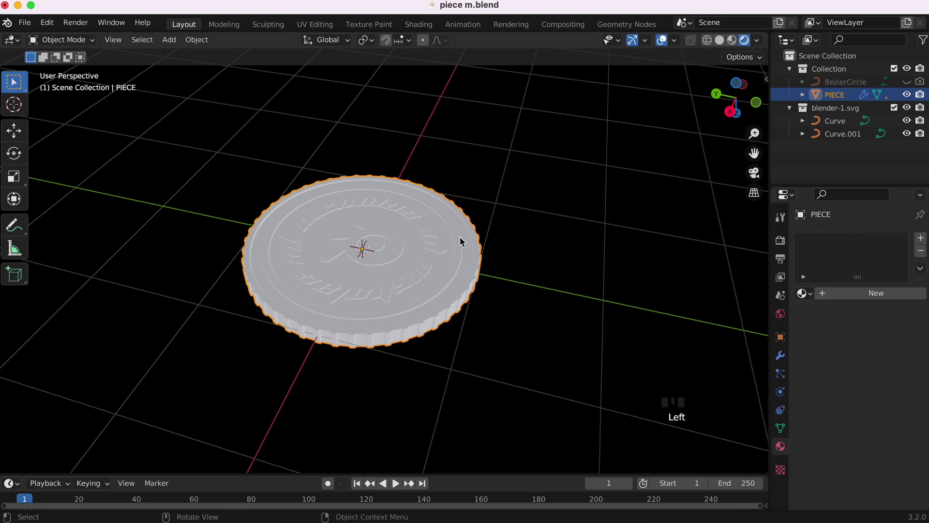
left_click(843, 294)
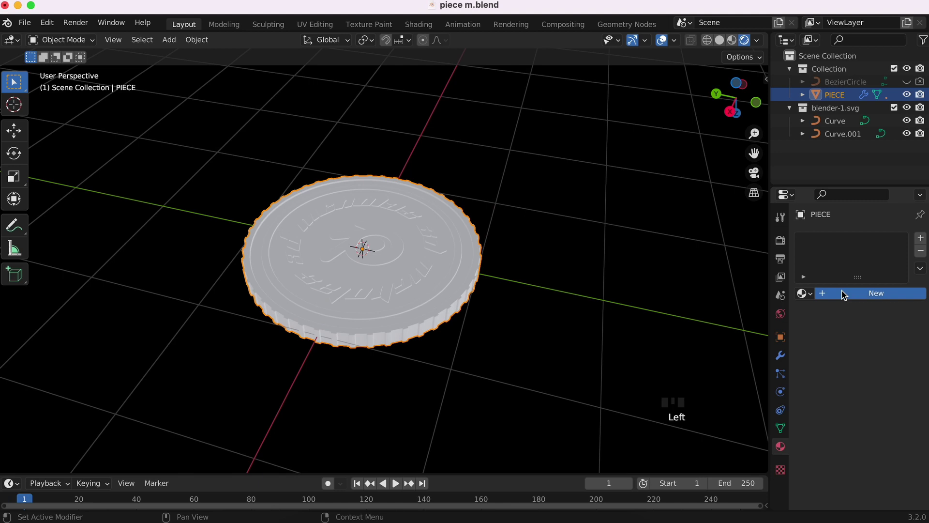
left_click(843, 294)
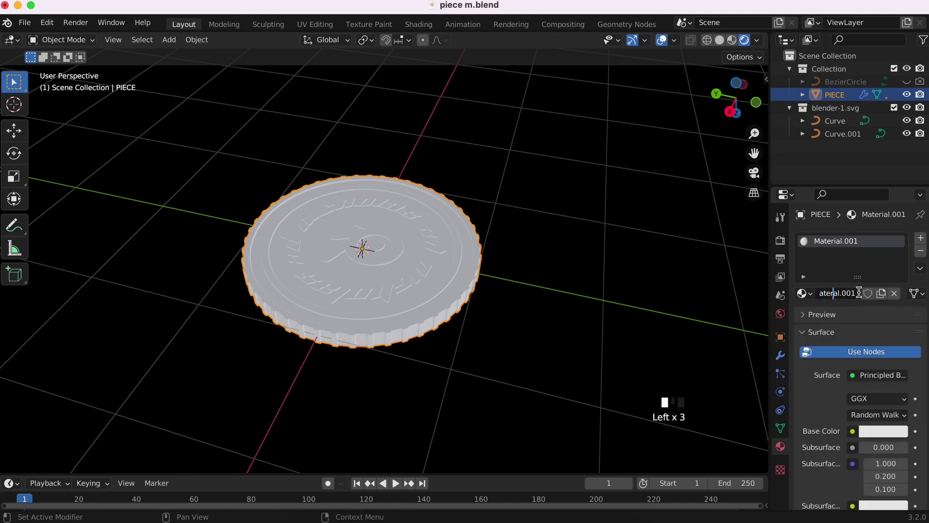
key("ctrl+a")
type("OR")
key("Return")
Step: Set the OR material's base color to a saturated golden yellow
scroll(805, 407, "down", 5)
scroll(848, 261, "down", 3)
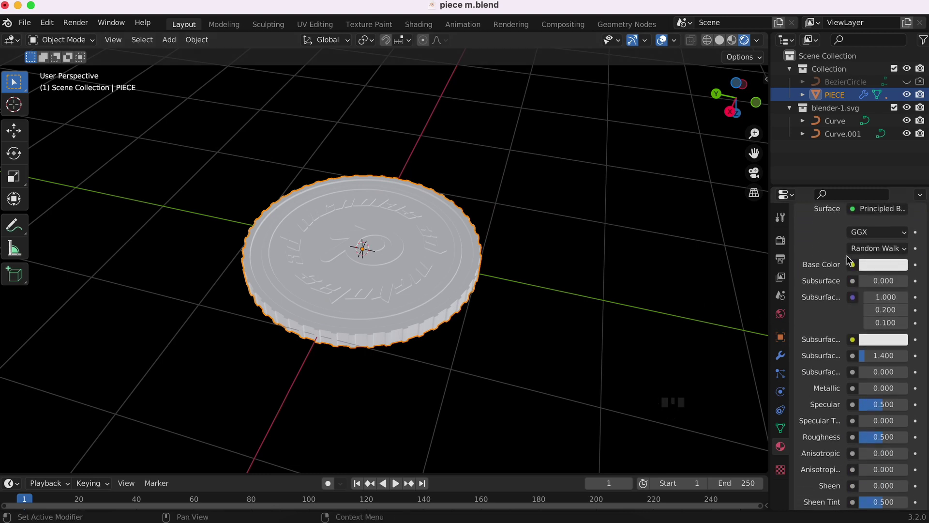
left_click(888, 265)
left_click(803, 156)
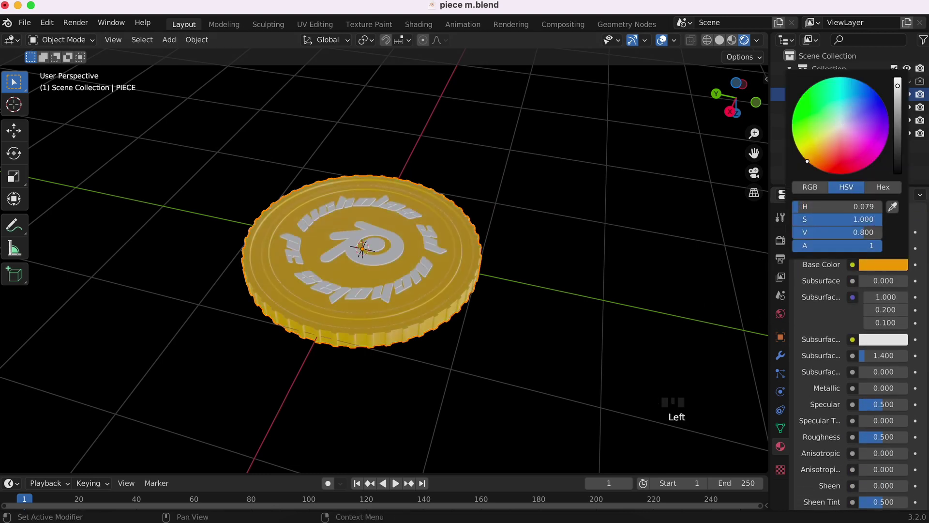
left_click_drag(802, 157, 801, 155)
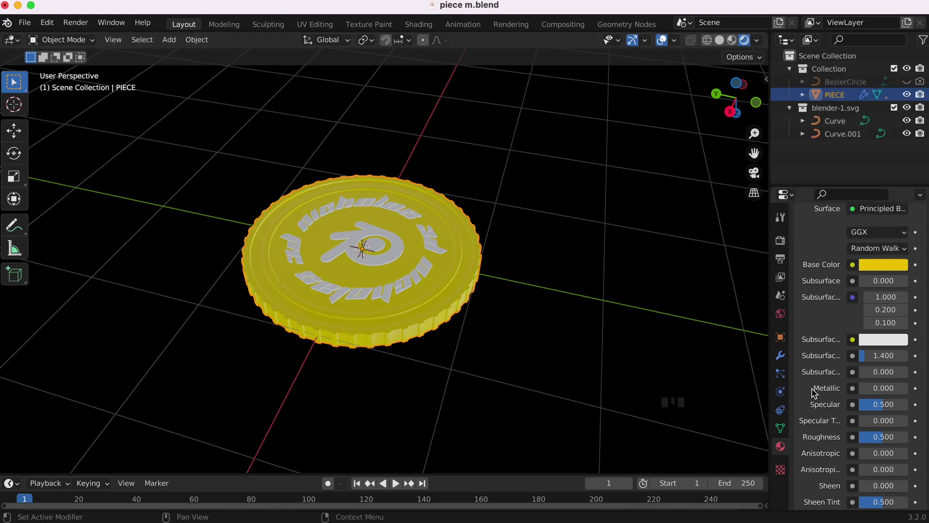
Step: Raise the OR material's Metallic value to 1.000 and view the coin from the side and above
left_click_drag(866, 388, 908, 388)
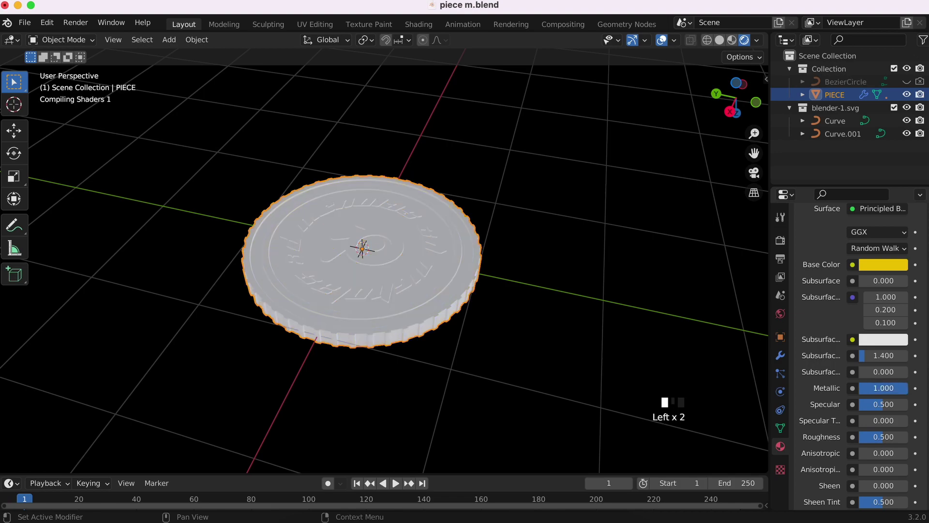
scroll(654, 363, "up", 5, "super")
scroll(653, 363, "down", 5)
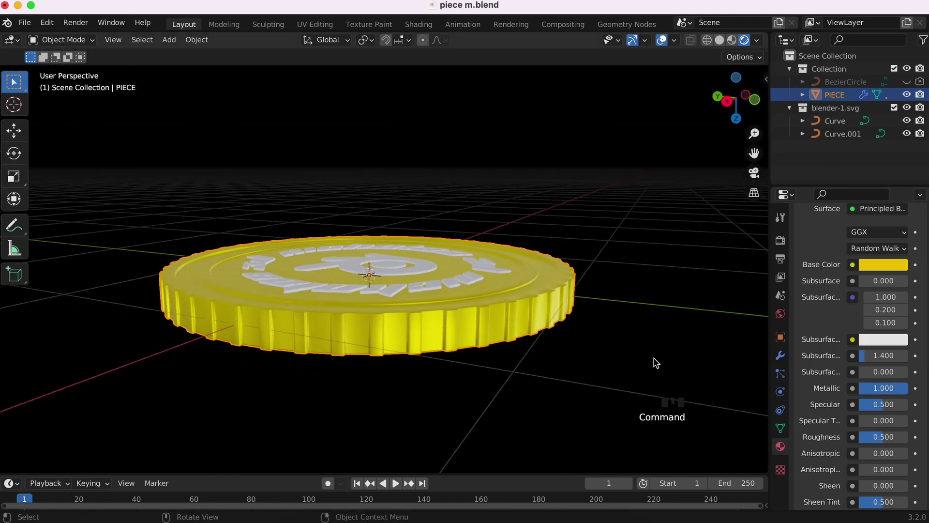
scroll(654, 363, "up", 3)
scroll(655, 363, "up", 3)
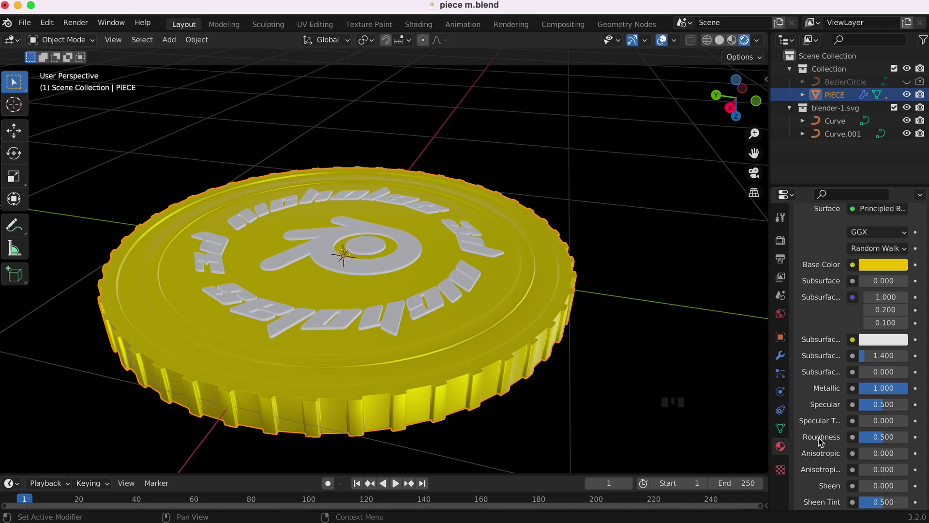
Step: Try a Roughness of 0.000 on the OR material and inspect the reflections around the coin
left_click_drag(879, 441, 862, 439)
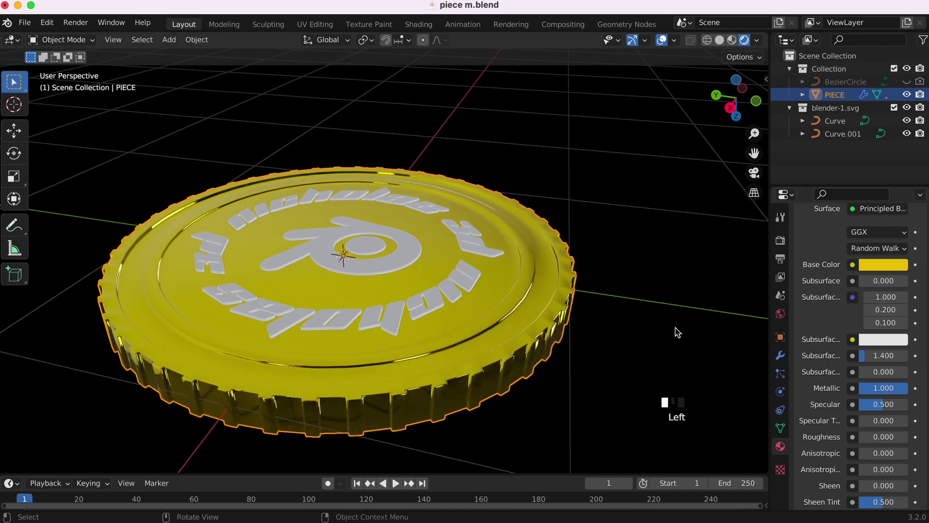
scroll(678, 332, "up", 5)
scroll(677, 332, "down", 10)
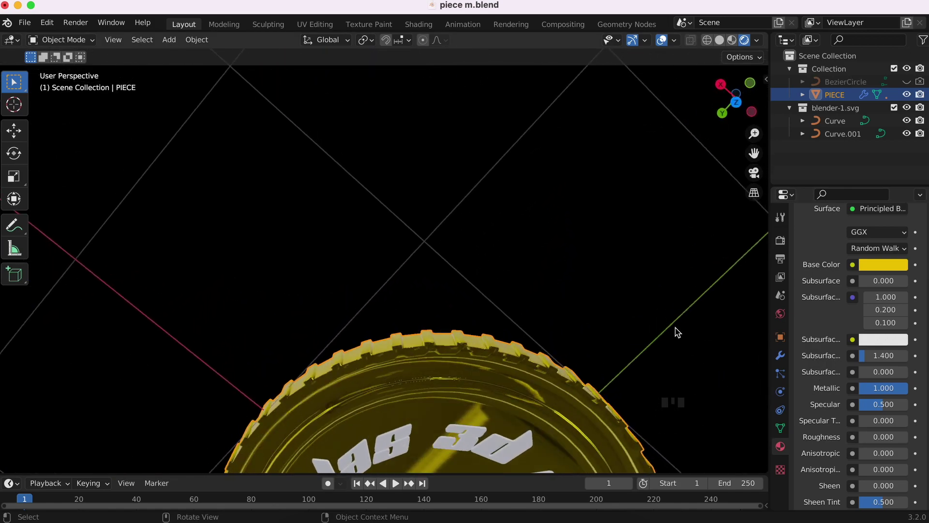
scroll(677, 332, "down", 10)
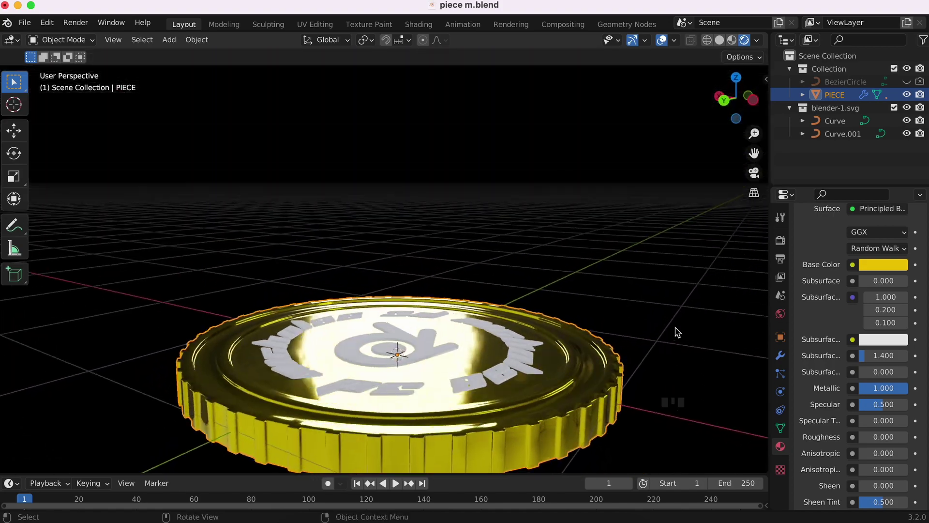
scroll(677, 332, "up", 3)
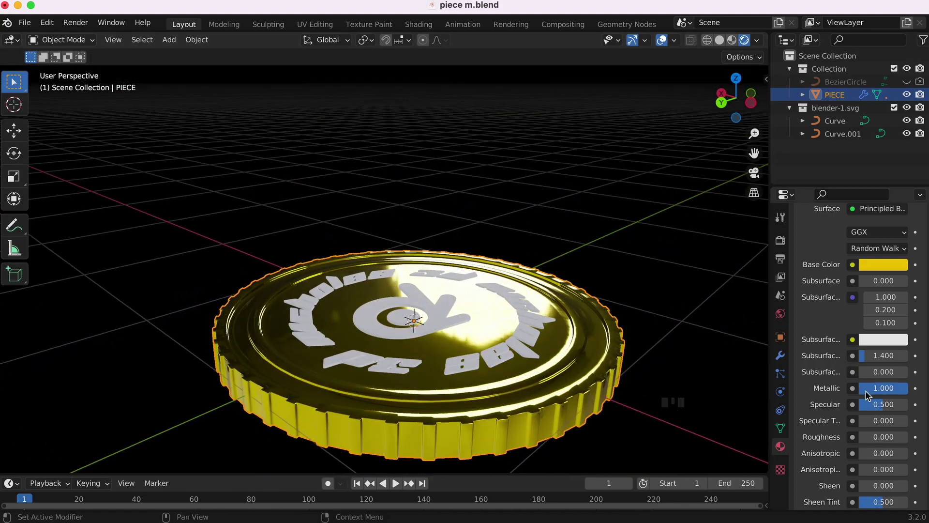
Step: Set the OR material's Roughness to about 0.131, judging the gloss on a close view of the coin face
left_click_drag(869, 442, 878, 442)
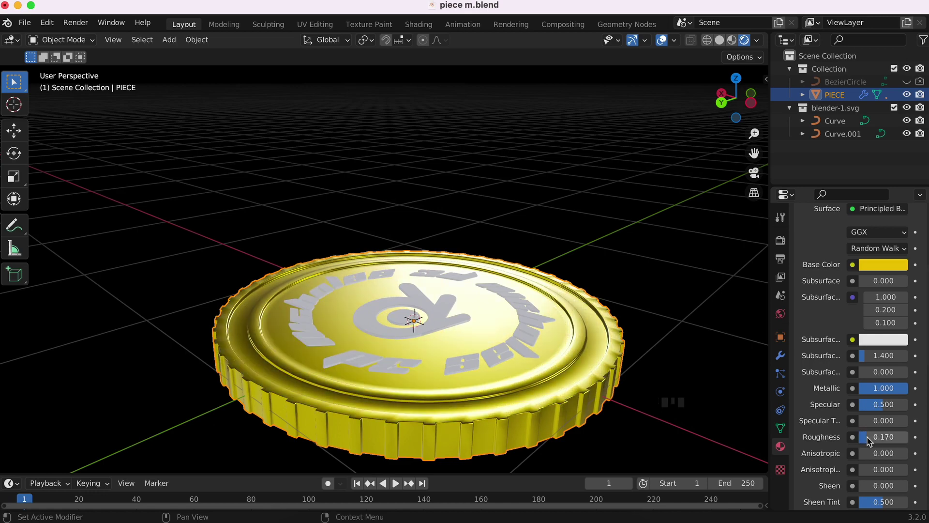
scroll(548, 324, "up", 5)
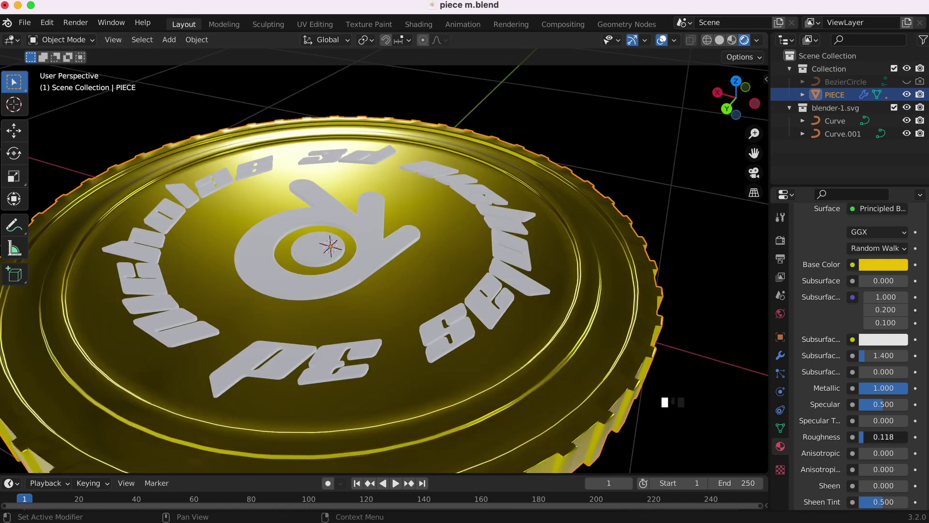
left_click_drag(876, 437, 877, 437)
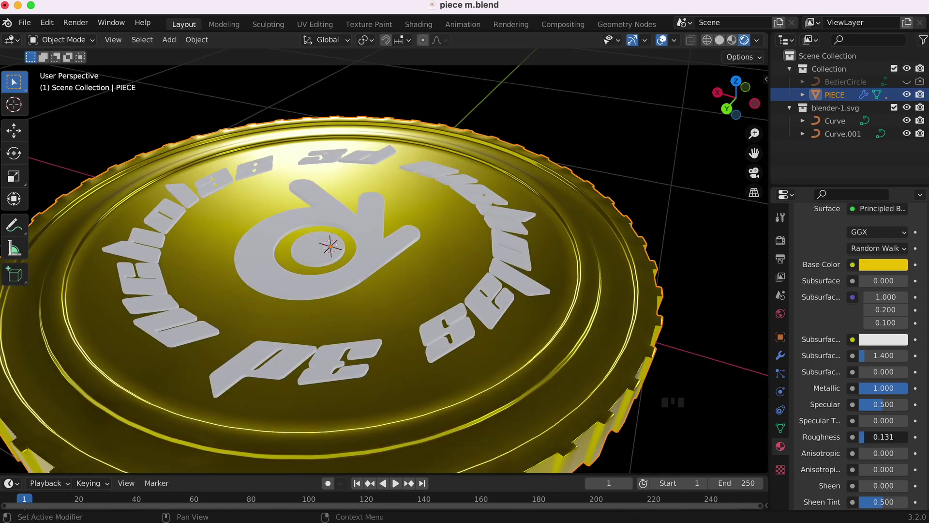
Step: Examine the gold finish up close on the coin's face, rim and ridges from several angles
scroll(538, 294, "down", 5)
scroll(538, 293, "up", 8)
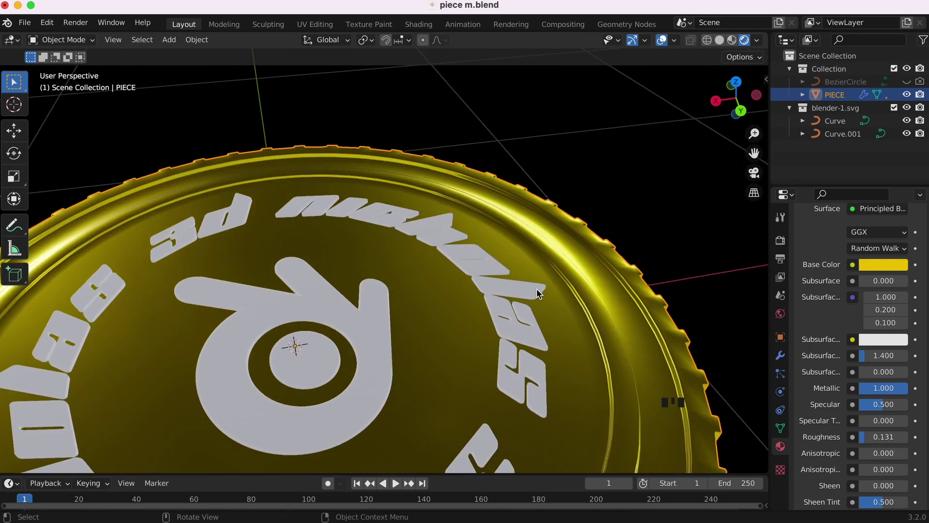
scroll(538, 293, "left", 4)
scroll(538, 294, "up", 3)
scroll(538, 293, "down", 10, "shift")
scroll(538, 293, "up", 3, "shift")
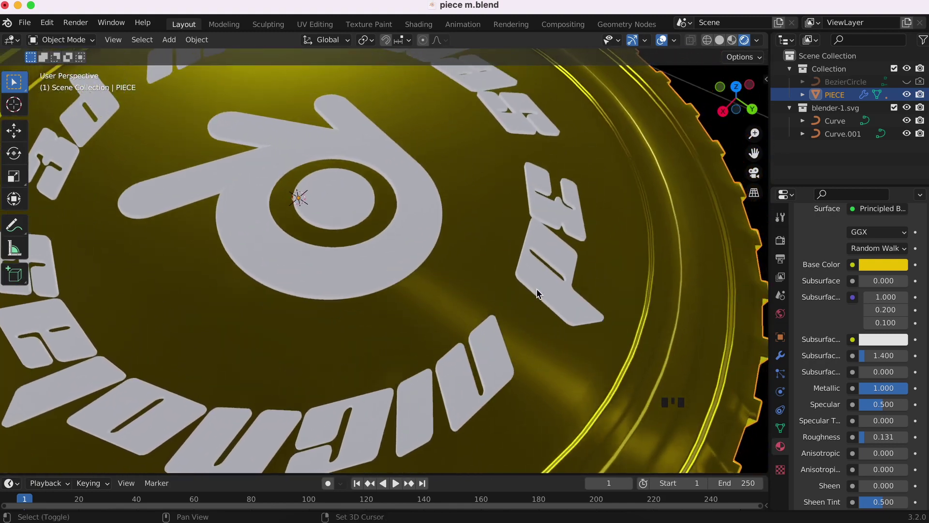
scroll(538, 293, "down", 6, "super")
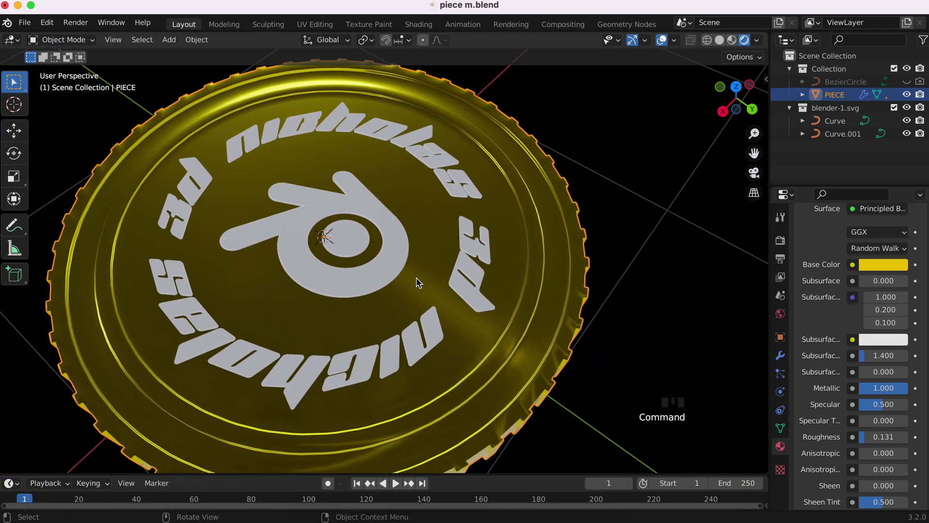
scroll(312, 268, "down", 3)
Step: Link the coin body's OR material to the embossed texts and Blender logos on both faces
scroll(435, 276, "down", 4)
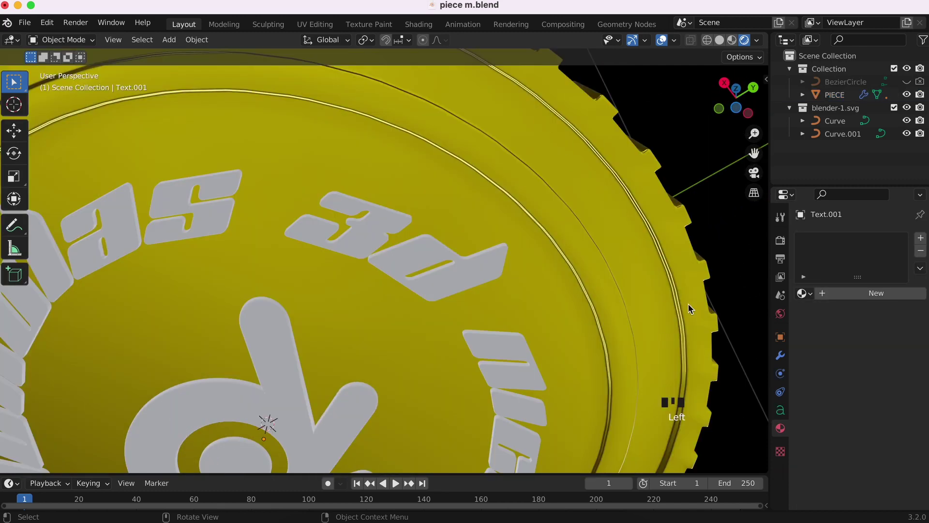
left_click(688, 304)
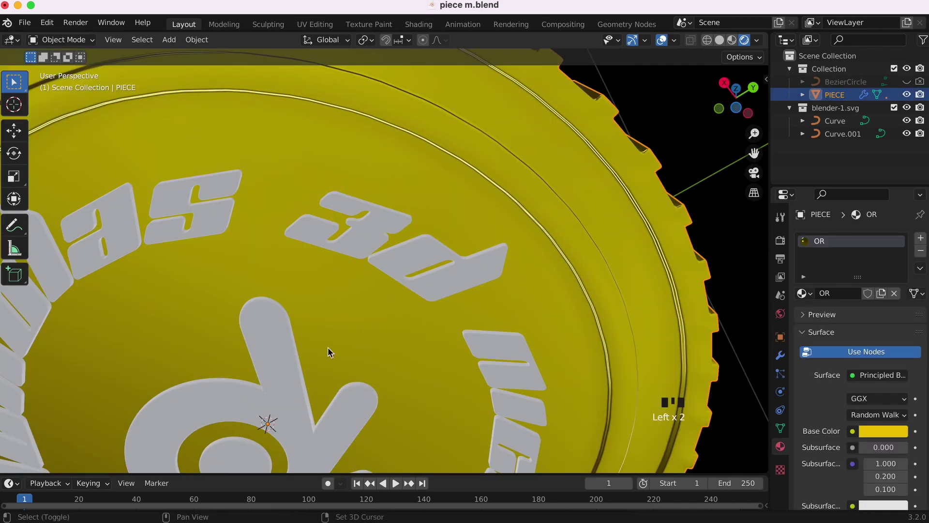
left_click(275, 315, "shift")
left_click(369, 228, "shift")
scroll(367, 225, "down", 5)
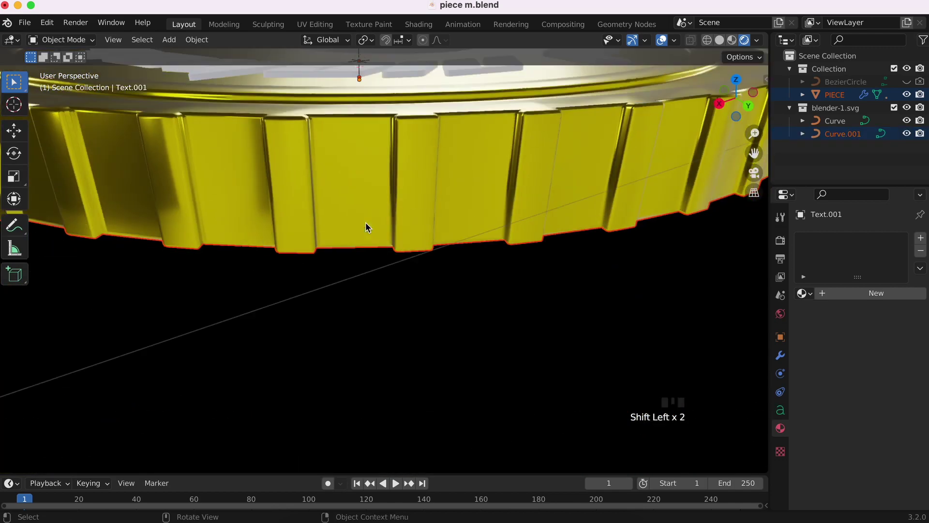
scroll(365, 222, "up", 5)
left_click(370, 274, "shift")
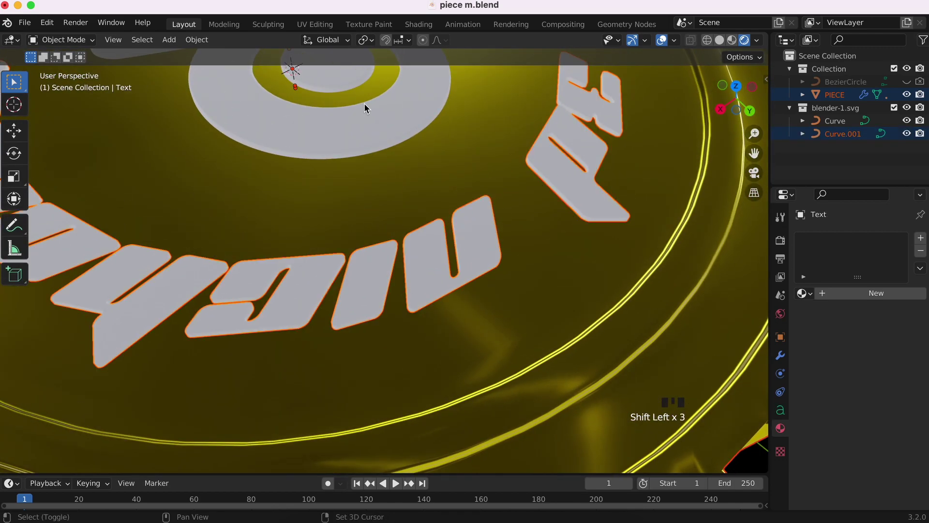
left_click(364, 103, "shift")
left_click(676, 333, "shift")
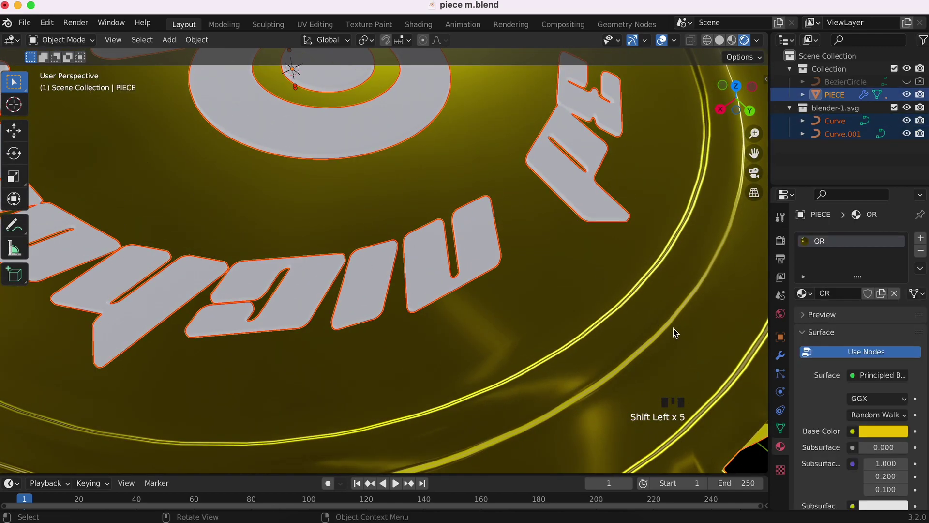
key("ctrl+l")
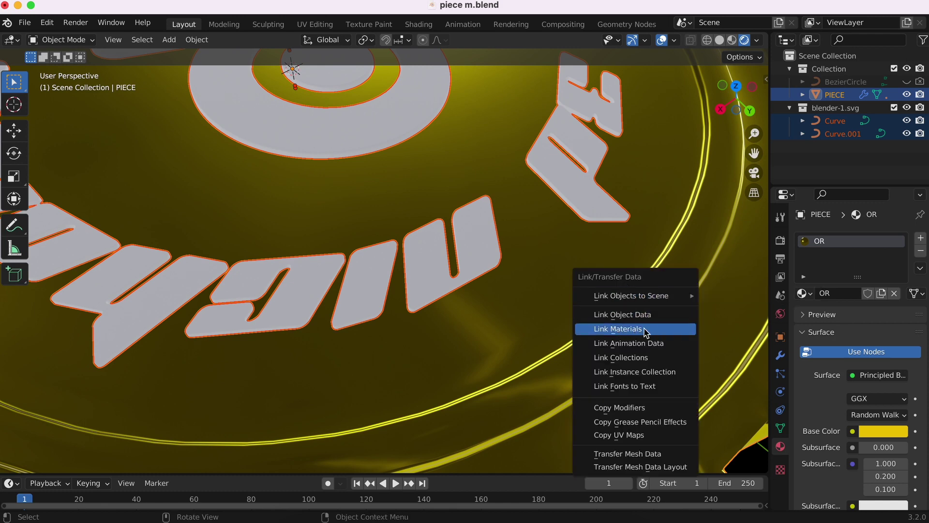
left_click(619, 329)
Step: Clear the selection and inspect the gold material on both faces of the coin
scroll(579, 264, "down", 10, "super")
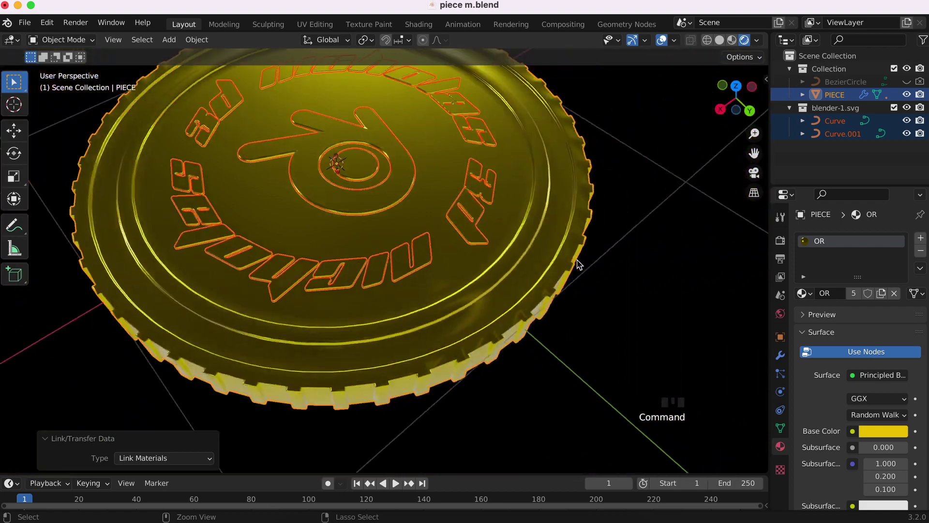
scroll(579, 264, "up", 2, "super")
scroll(579, 264, "down", 6)
scroll(580, 265, "down", 5)
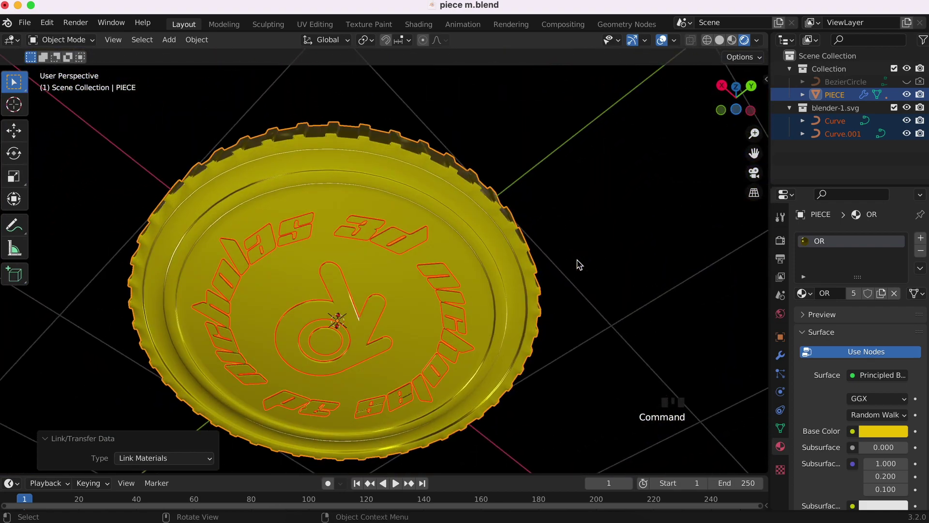
left_click(580, 265)
scroll(519, 275, "up", 10)
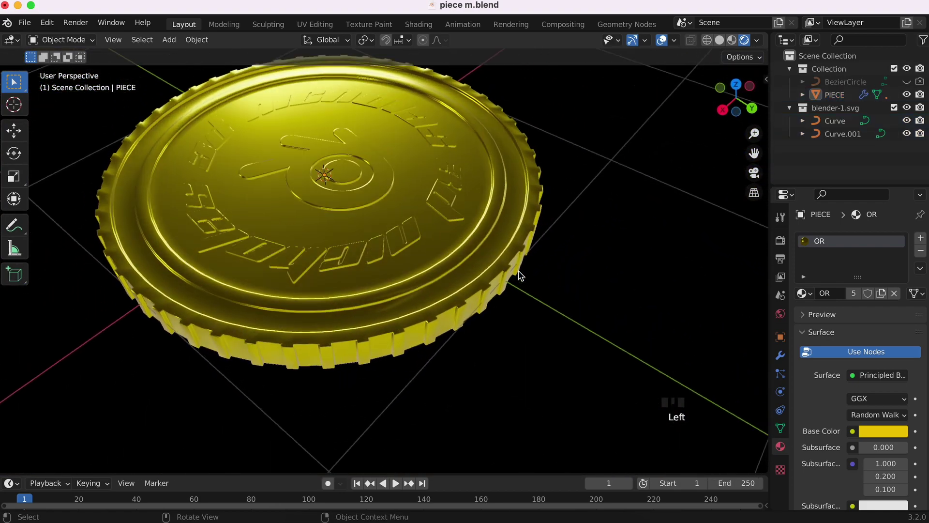
scroll(575, 259, "up", 3)
Step: Tilt the whole coin with a free trackball rotation of about -133° and 251°, and check its pose
left_click(532, 248)
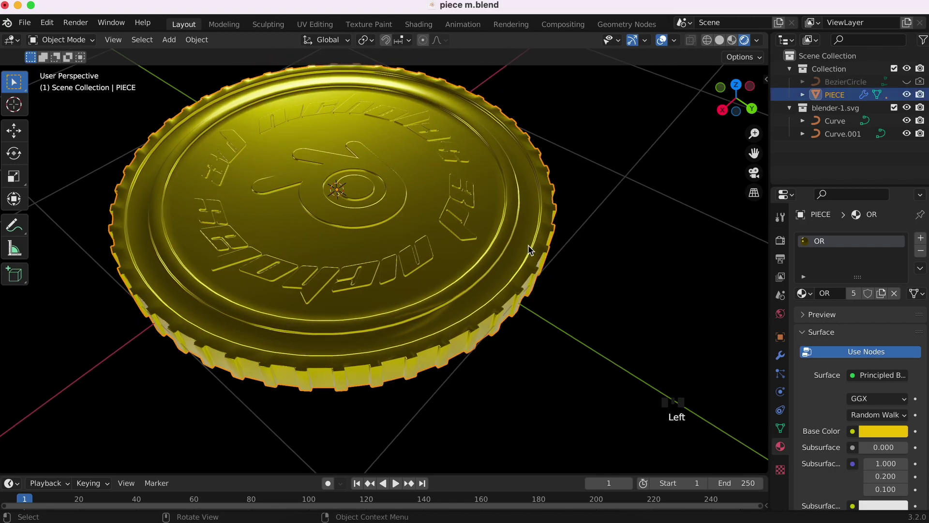
key("g")
right_click(622, 255)
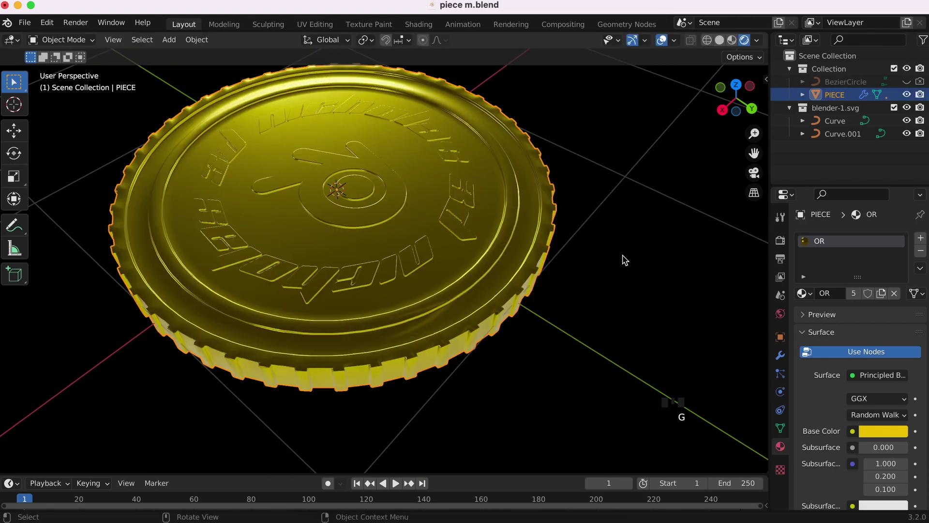
scroll(567, 304, "down", 10, "super")
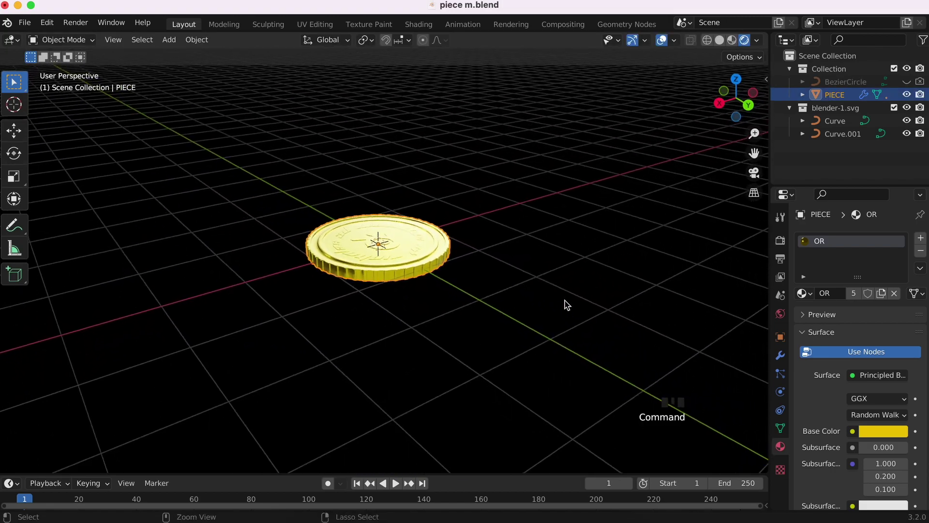
scroll(567, 304, "up", 2)
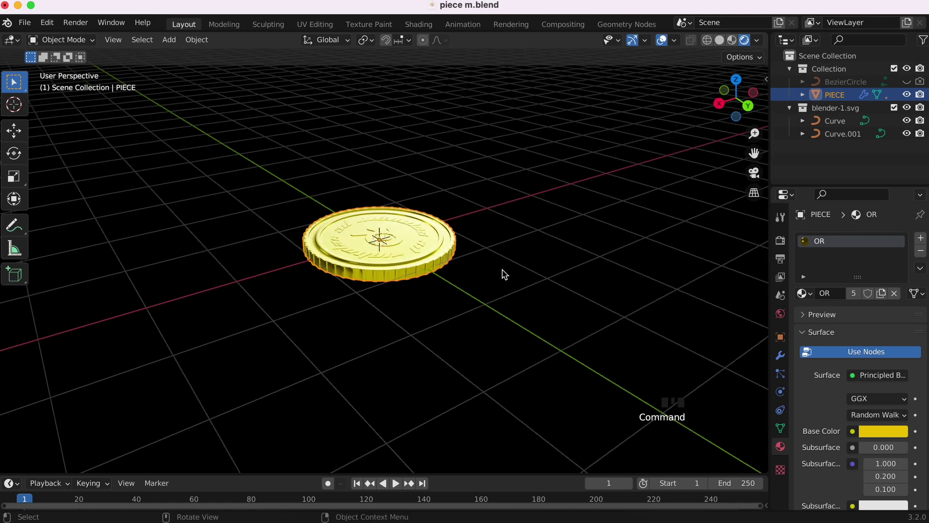
key("r")
key("r")
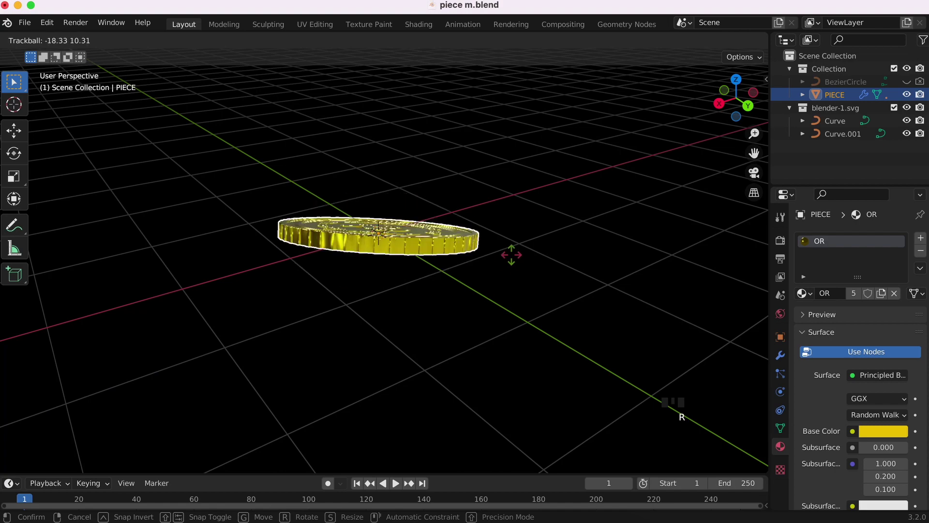
left_click(646, 197)
scroll(534, 235, "down", 5)
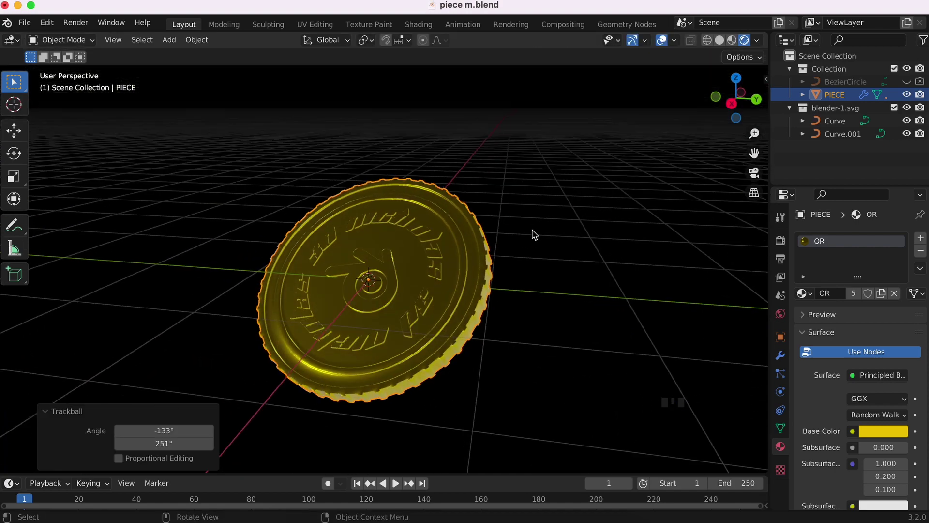
scroll(534, 235, "up", 3)
scroll(534, 235, "left", 3, "shift")
scroll(534, 235, "down", 2)
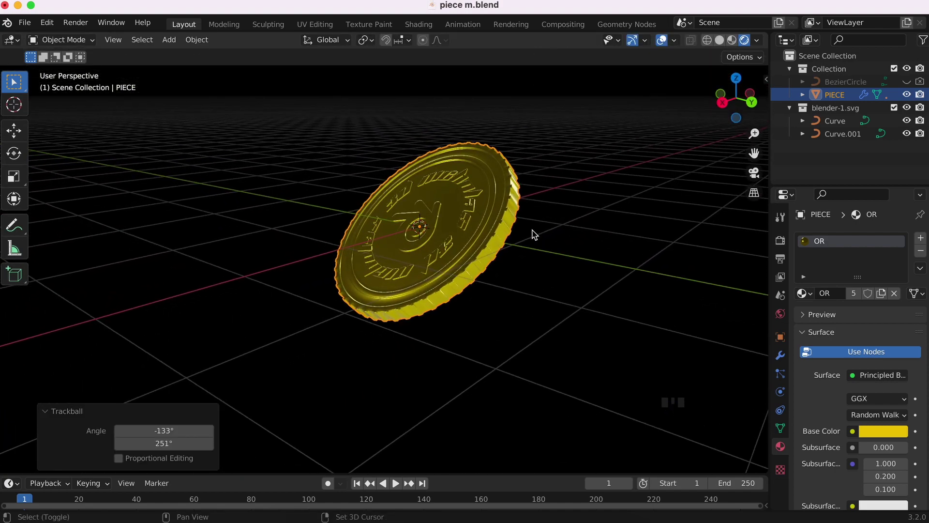
Step: Add a camera and set its rotation to 90° on X and 0° on Y and Z
key("shift+a")
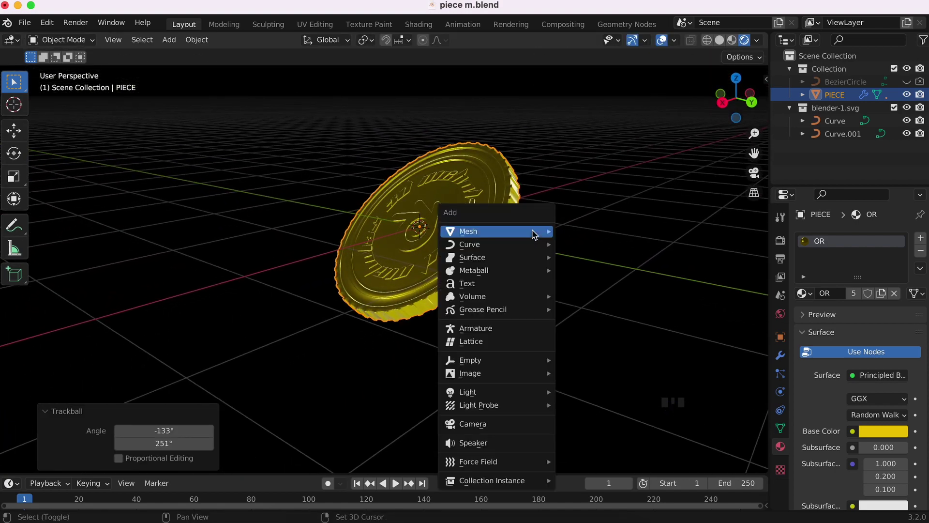
left_click(491, 425)
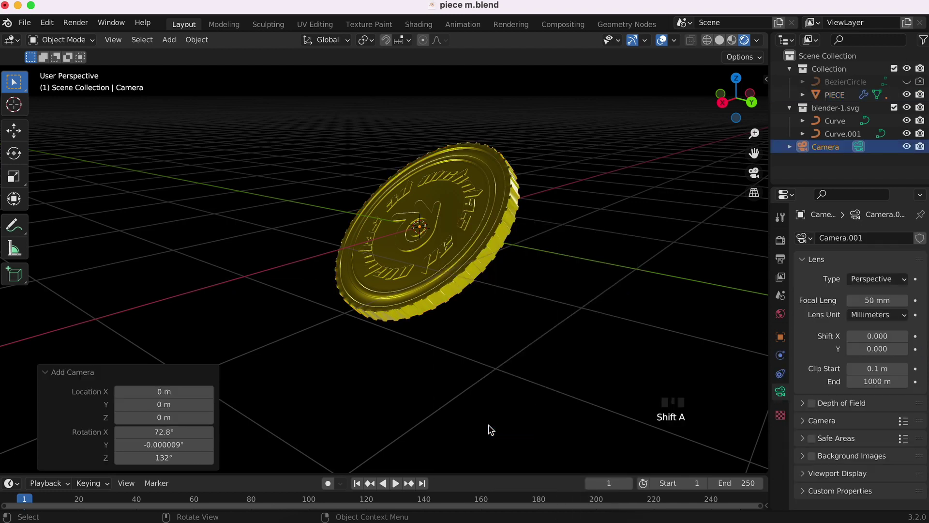
left_click(779, 338)
left_click_drag(872, 321, 872, 347)
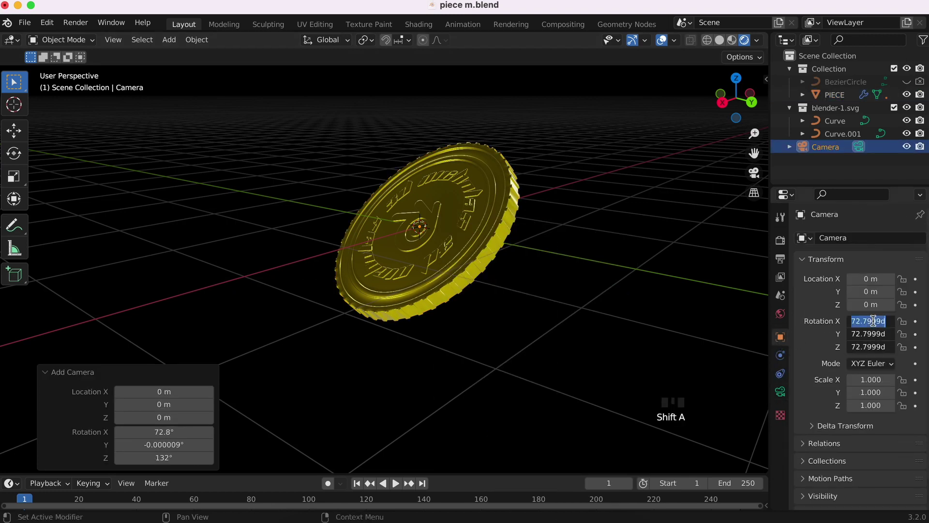
type("0")
key("Return")
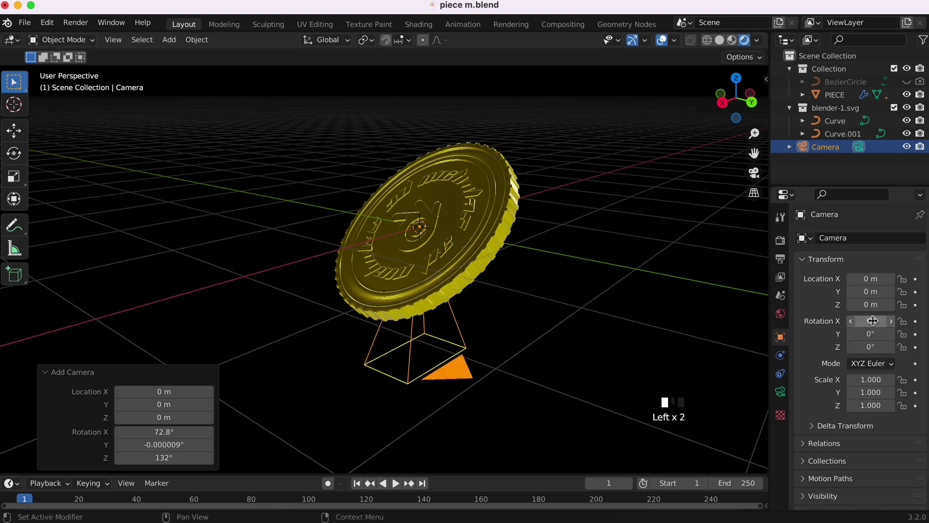
left_click(870, 322)
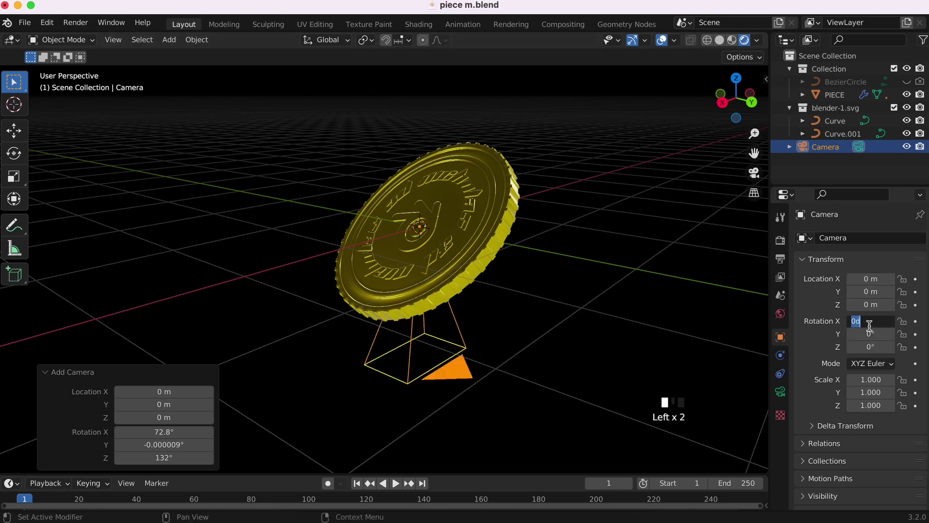
type("90")
key("Return")
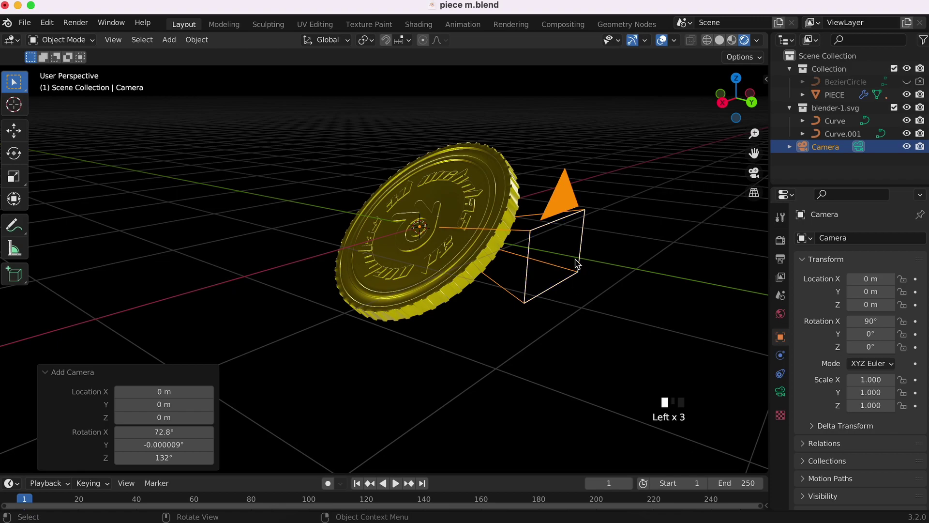
Step: Move the camera about -6.47 m along the global Y axis and look through it
scroll(532, 254, "left", 10)
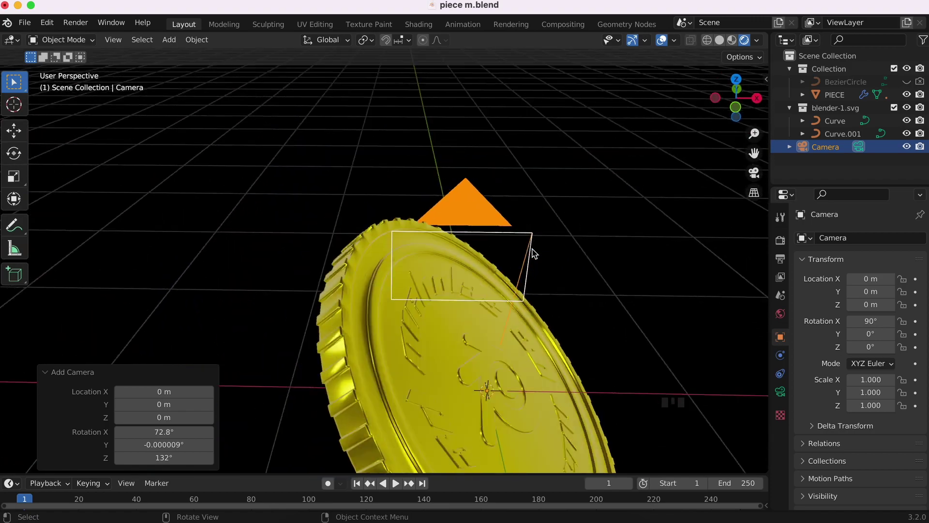
scroll(533, 253, "down", 3, "super")
scroll(532, 254, "down", 5, "super")
scroll(533, 253, "left", 10)
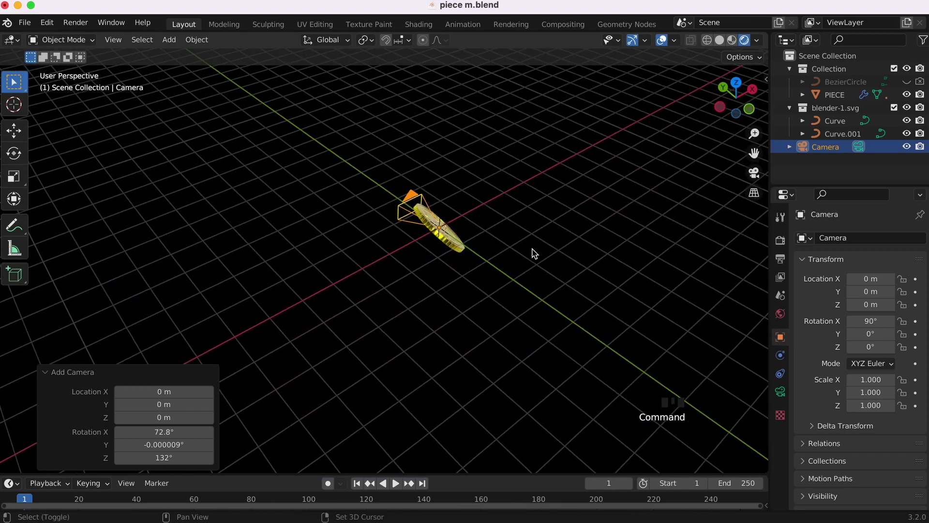
key("g")
key("y")
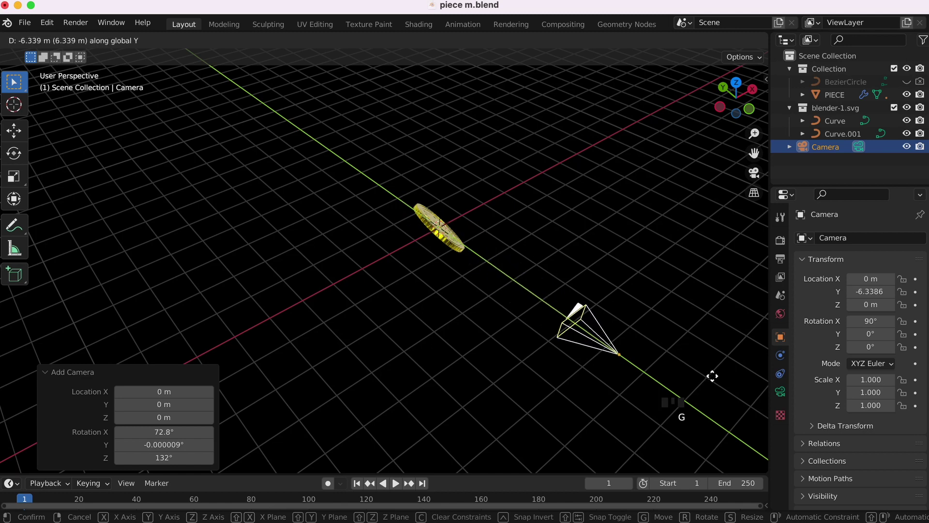
left_click(719, 383)
left_click(754, 173)
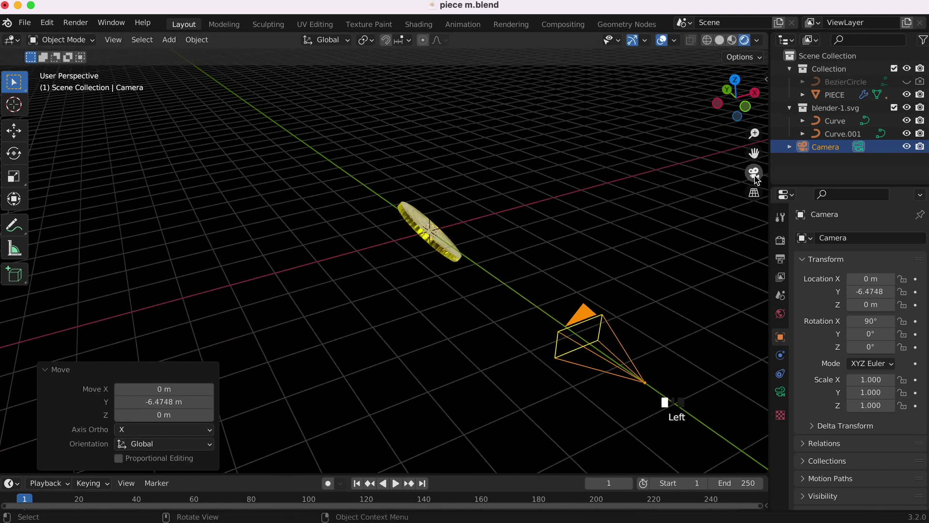
Step: Turn the coin in the camera view with a free trackball rotation of about 6.88° and -123°
left_click(419, 295)
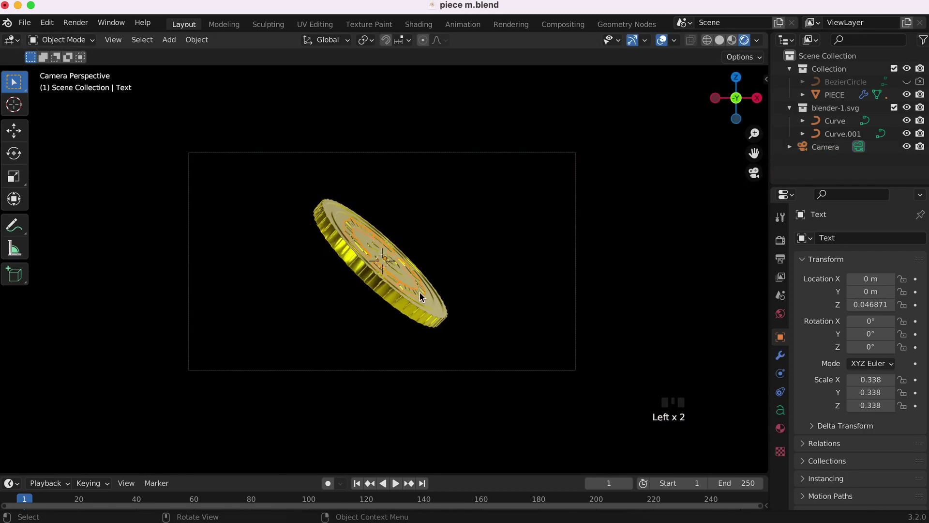
left_click(420, 294)
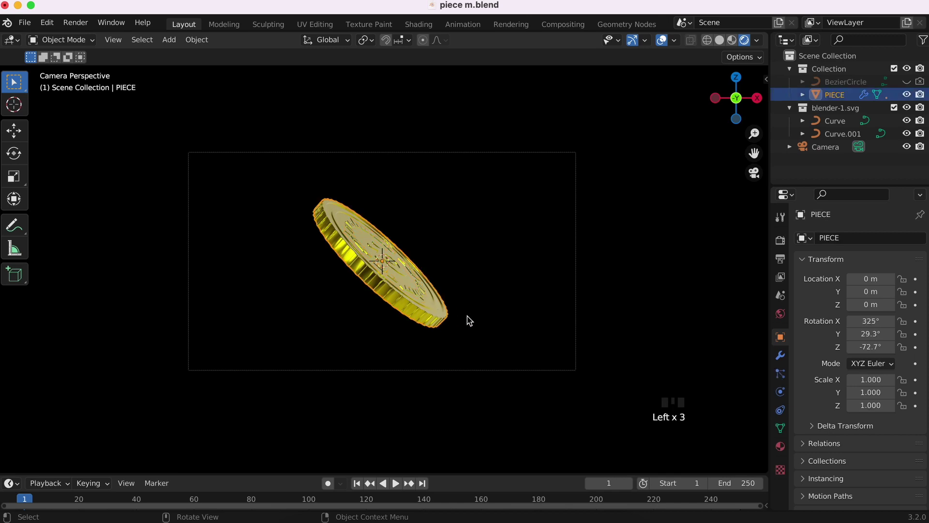
key("r")
key("r")
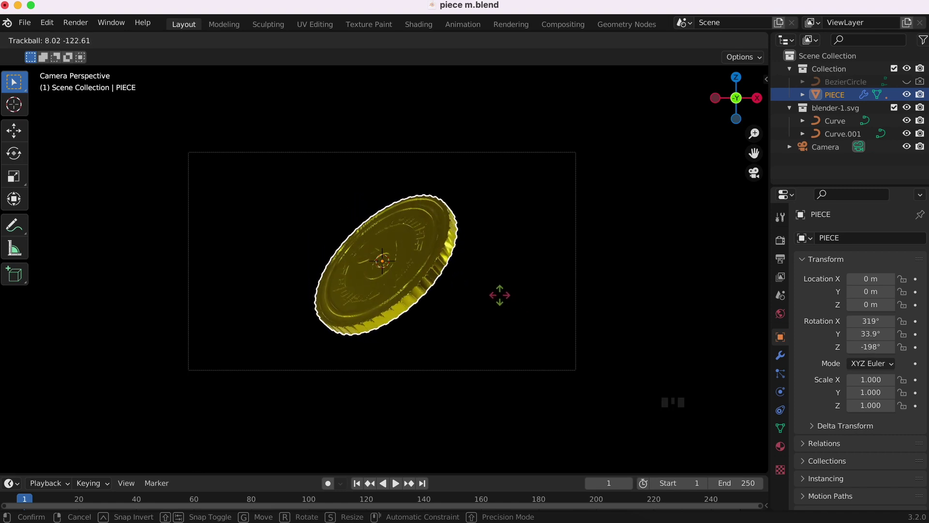
left_click(498, 294)
scroll(424, 272, "up", 3)
scroll(424, 272, "up", 2)
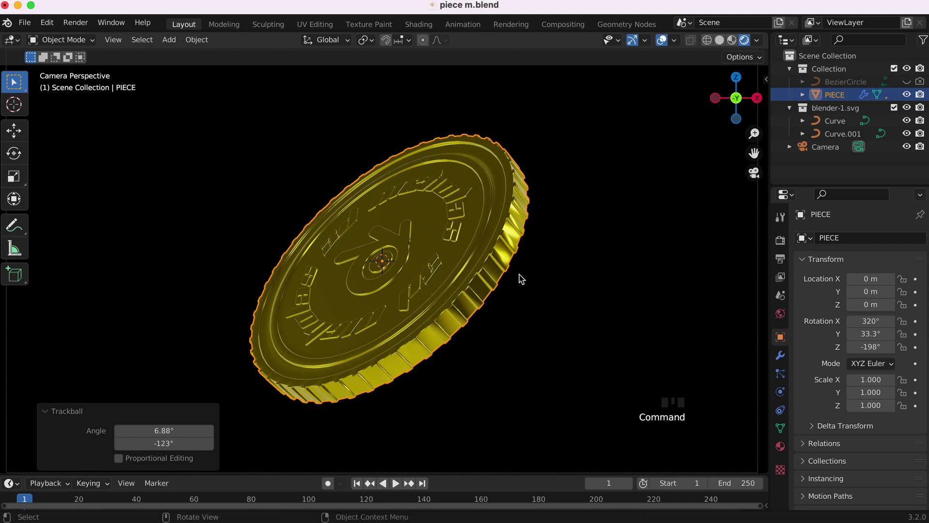
Step: Check the reference render piece rendu 1.png and tilt the coin with a trackball rotation of about 11.5° and -5.73°
left_click(551, 514)
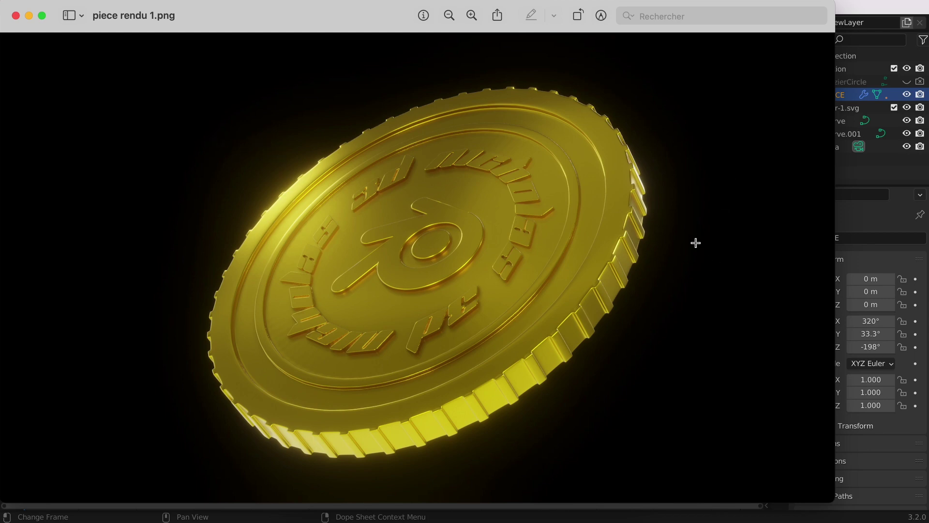
left_click(28, 16)
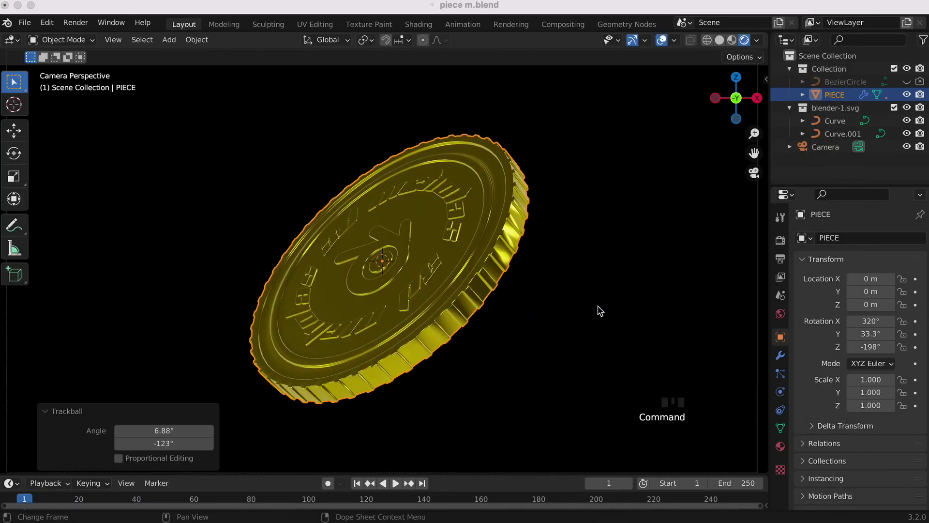
left_click(506, 270)
key("r")
key("r")
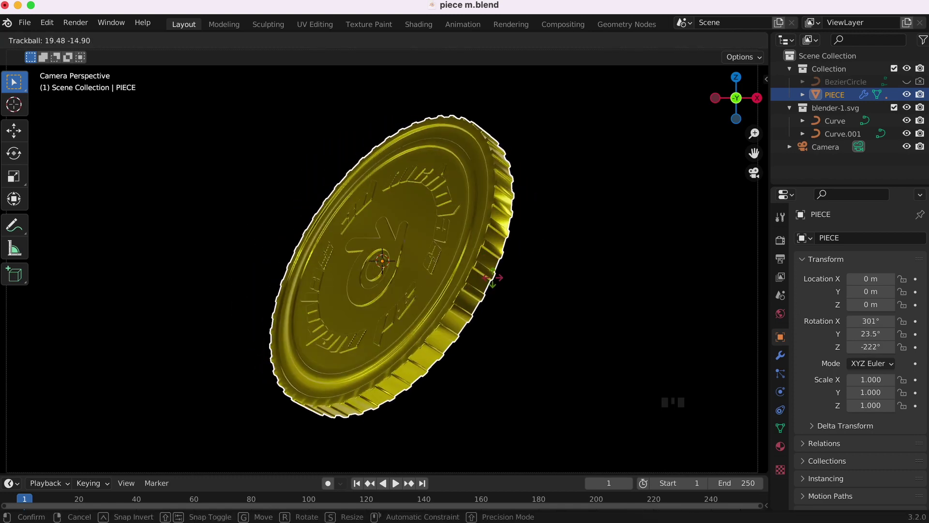
left_click(496, 276)
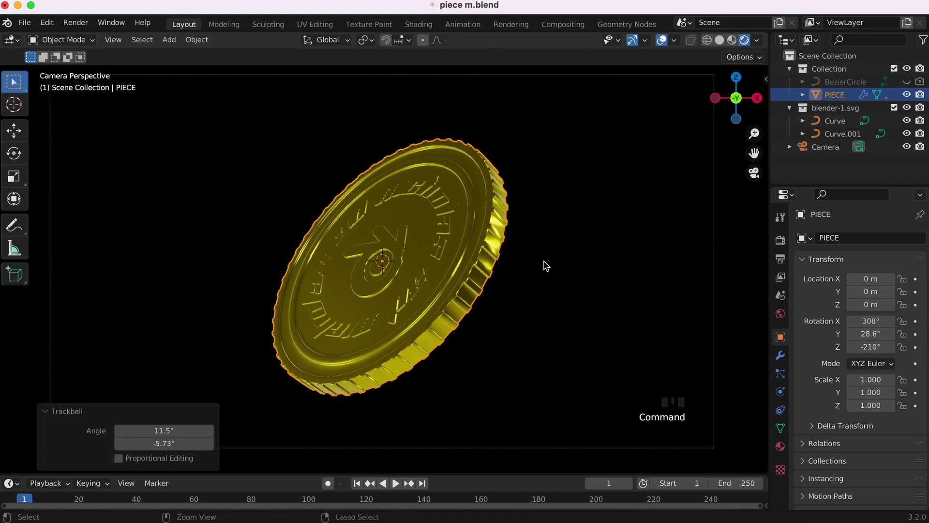
scroll(545, 265, "down", 3)
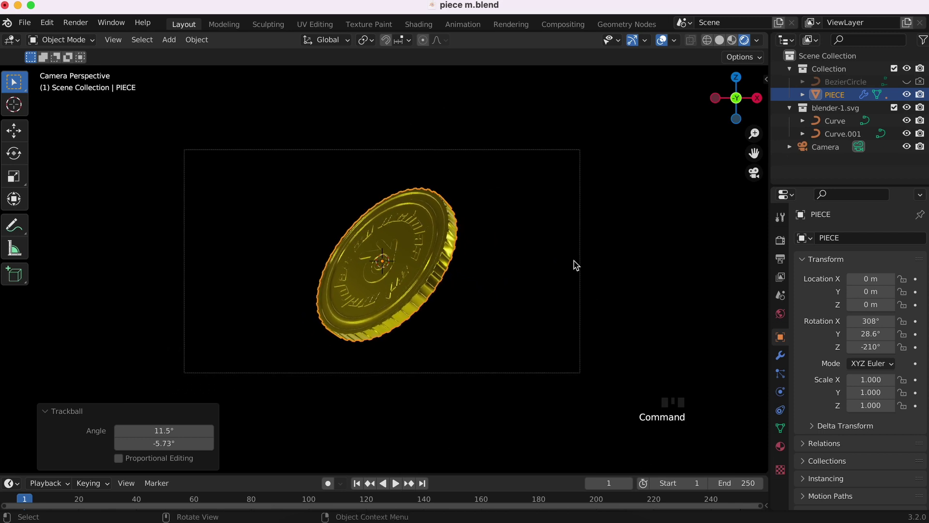
Step: Bring the camera closer to the coin at a Y location of about -5.67 m, with its X rotation at 90°
left_click(580, 265)
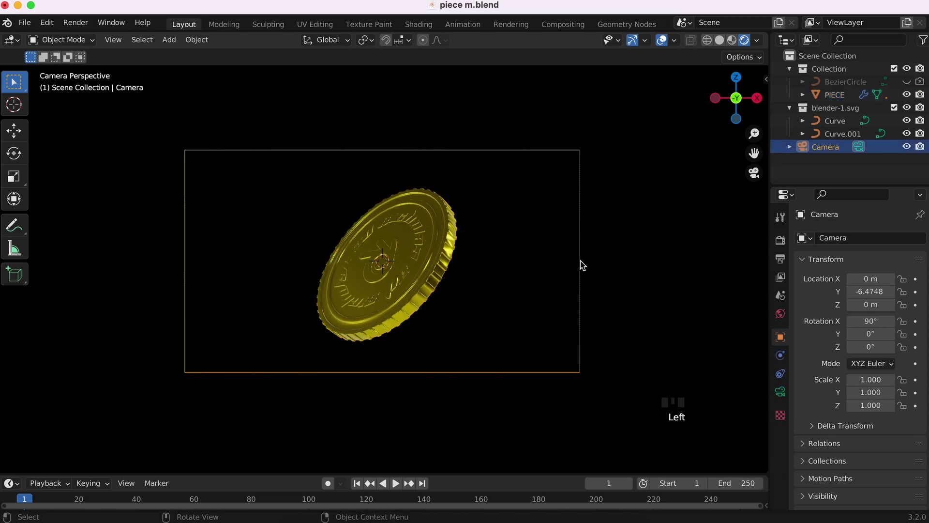
left_click_drag(870, 321, 869, 321)
left_click(870, 321)
type("90")
left_click(870, 323)
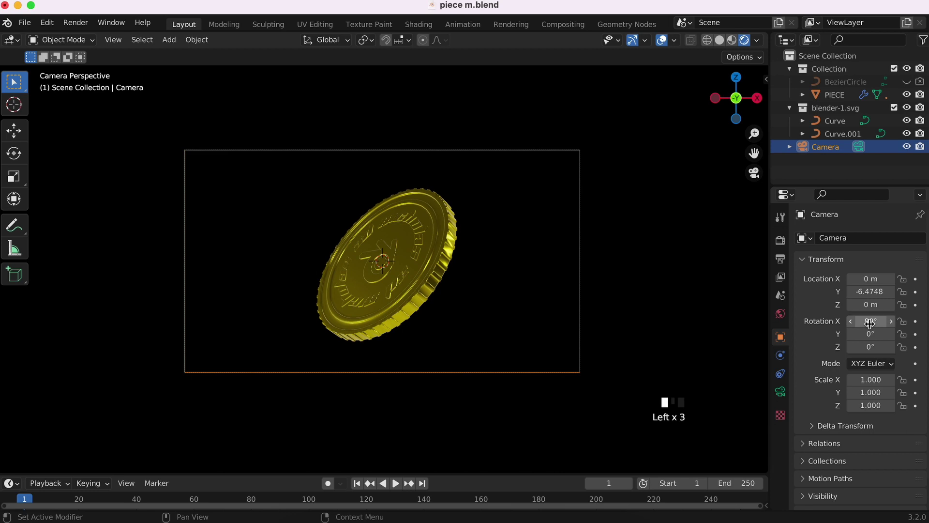
left_click_drag(870, 291, 881, 291)
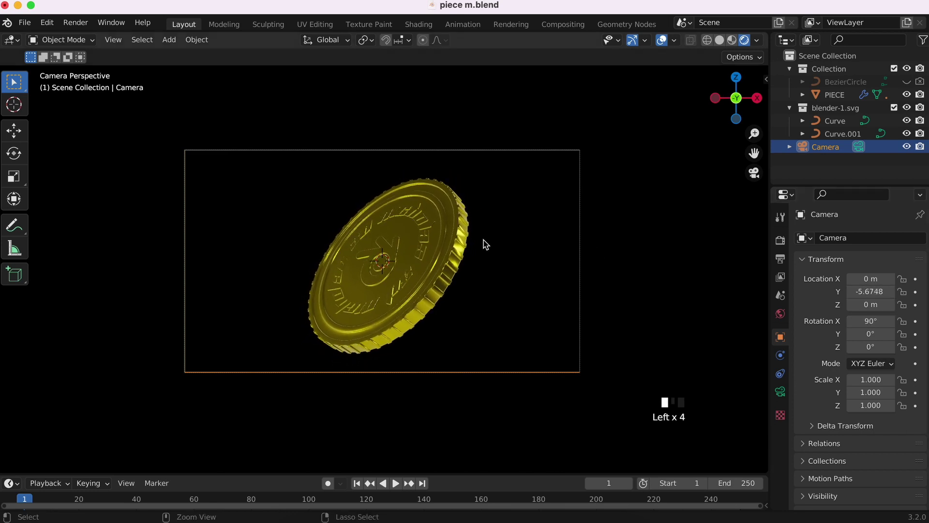
Step: Rotate the coin and camera together about 150° around the global Z axis and inspect the HDRI reflections on the coin
left_click(483, 245)
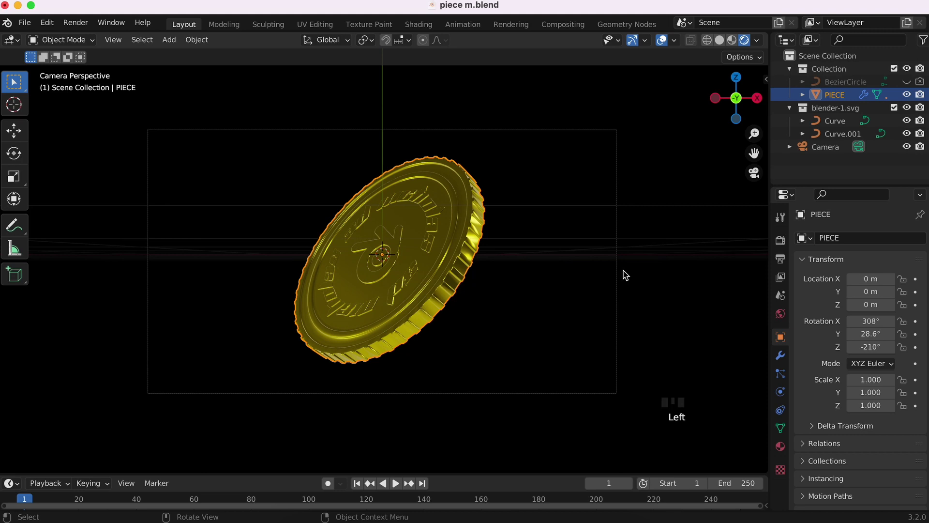
key("a")
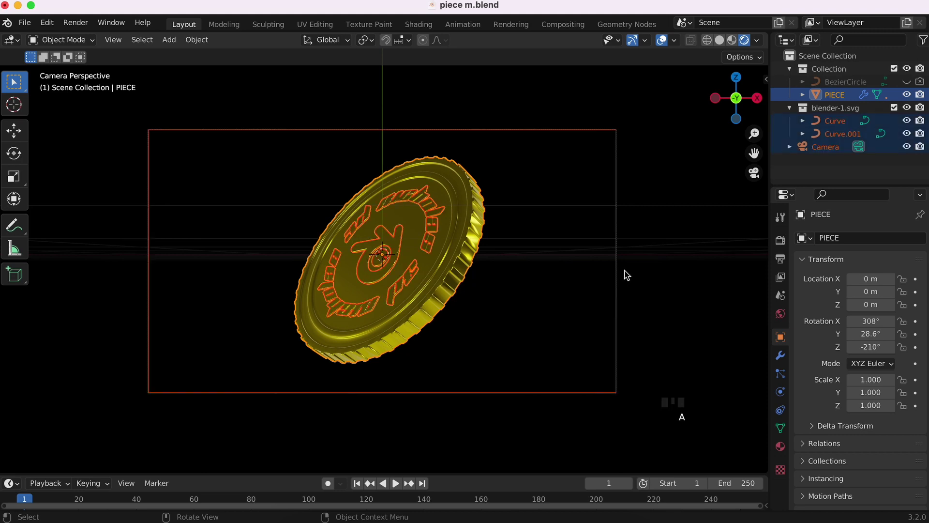
key("r")
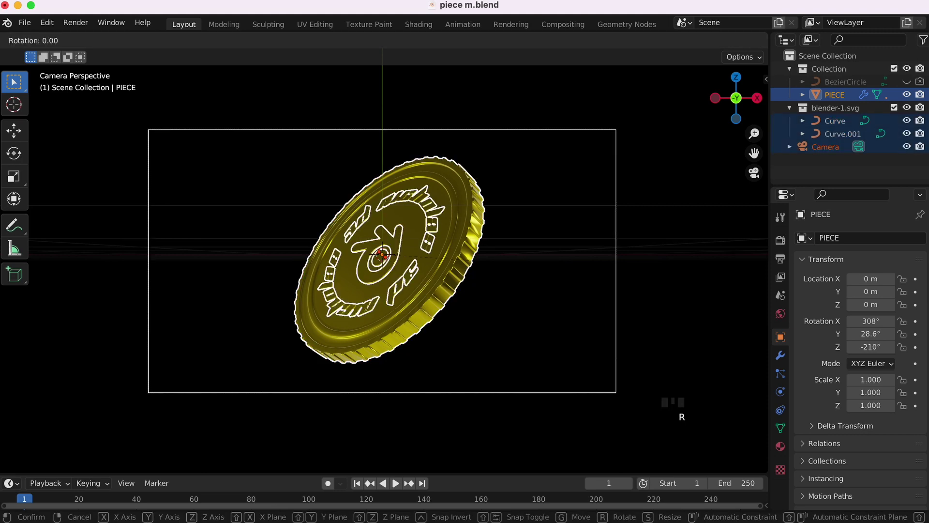
key("z")
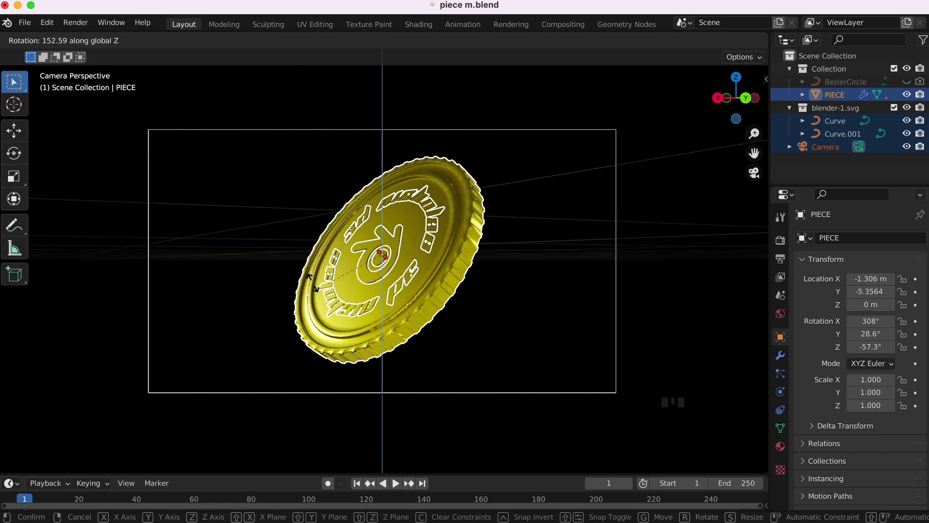
left_click(712, 348)
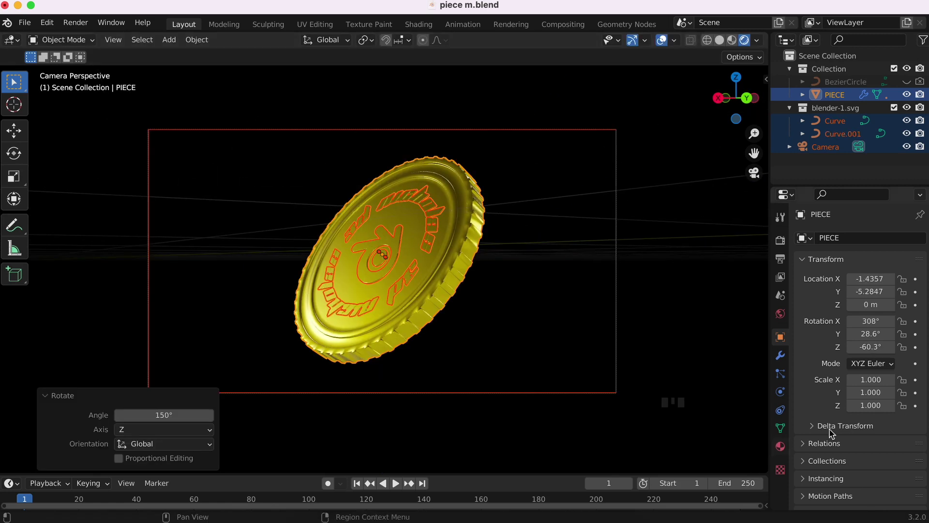
left_click(520, 290)
scroll(470, 283, "up", 3, "super")
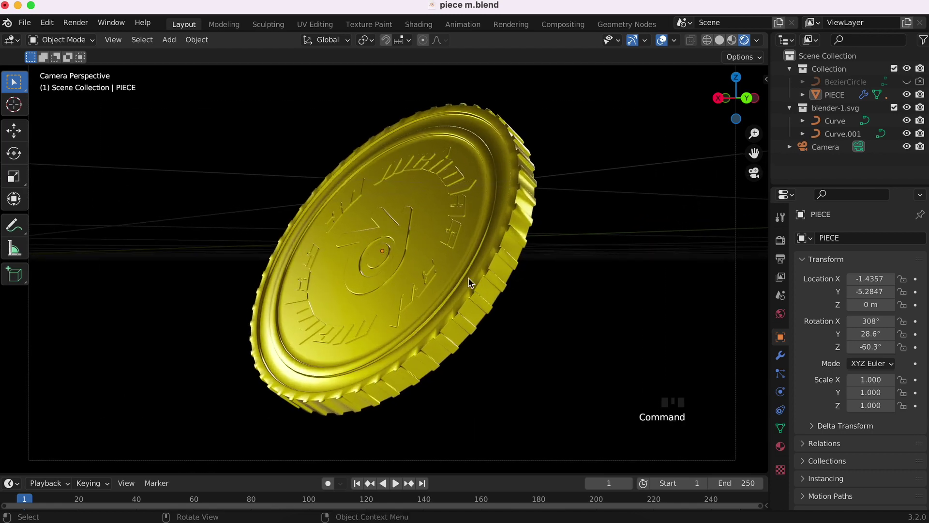
scroll(612, 242, "down", 4, "super")
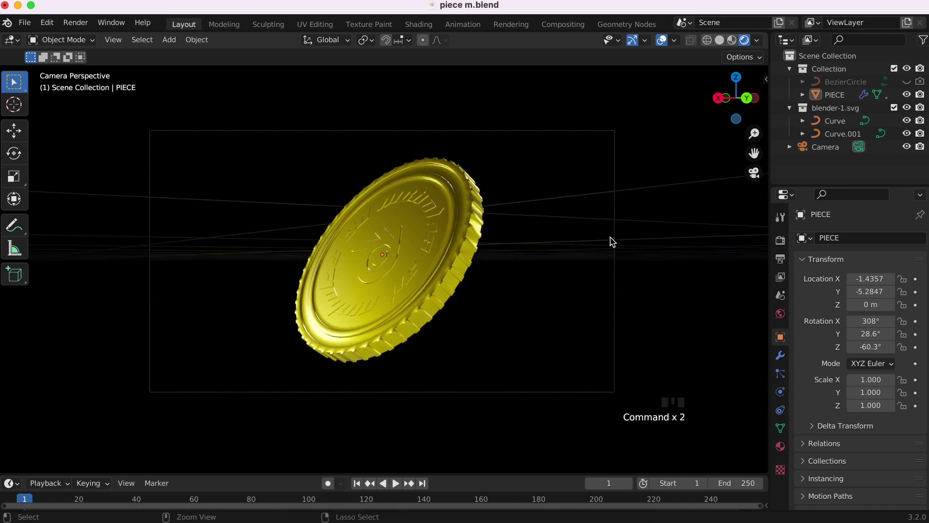
Step: Rotate all objects together about -46.8° around global Z to change the lighting, and check the coin up close
key("a")
key("r")
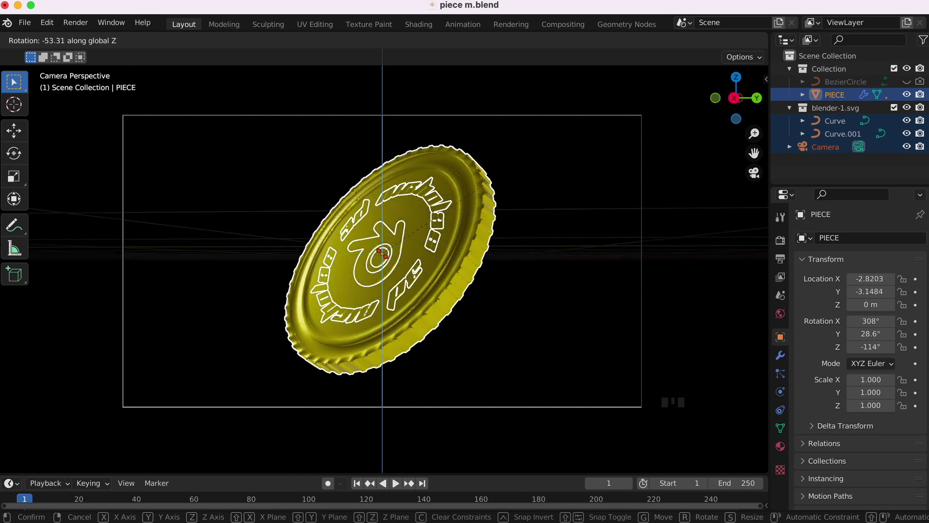
left_click(665, 112)
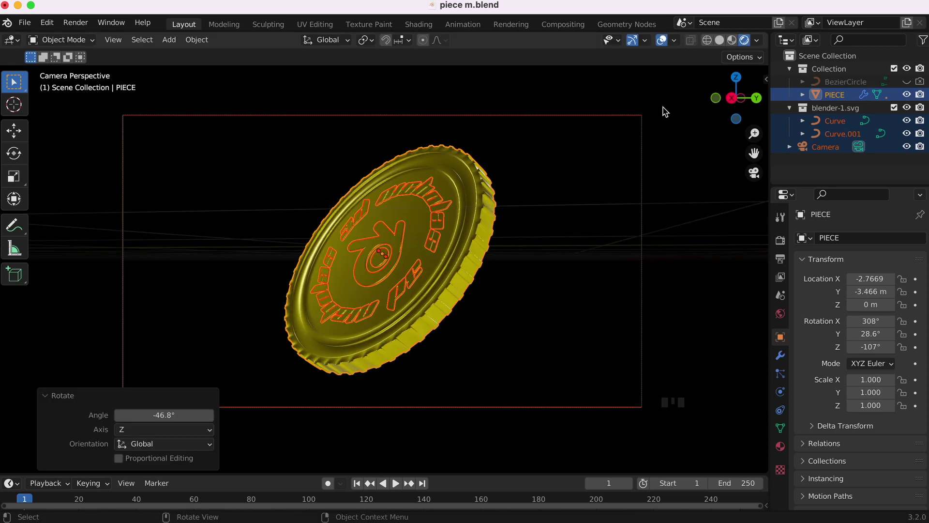
left_click(692, 240)
scroll(525, 255, "up", 5, "super")
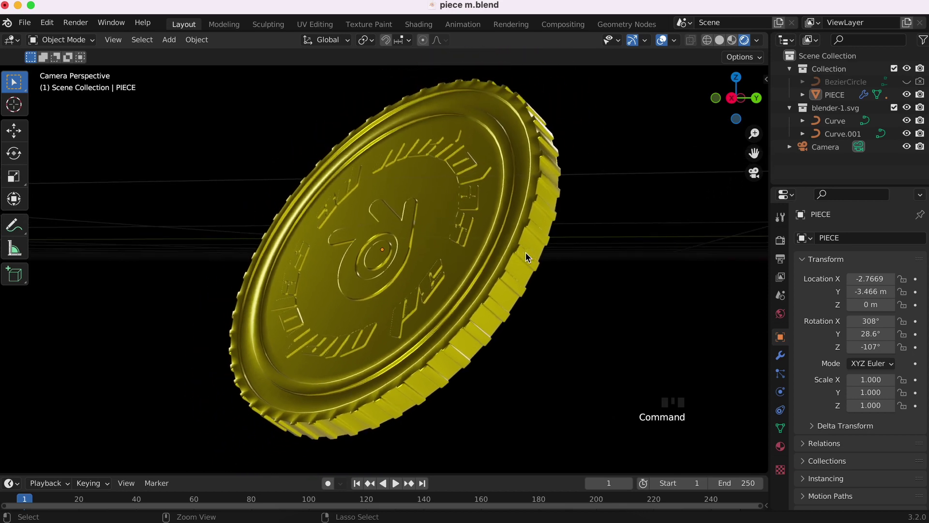
scroll(525, 255, "down", 5, "super")
Step: Tilt the coin alone with a trackball rotation to about 323°, 33.8° and -91.3° on X, Y and Z
left_click(465, 262)
key("r")
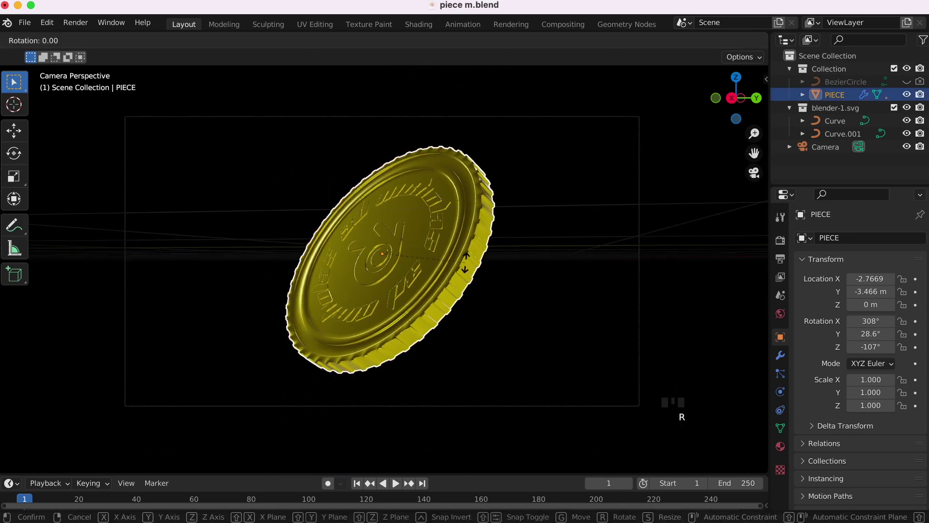
key("r")
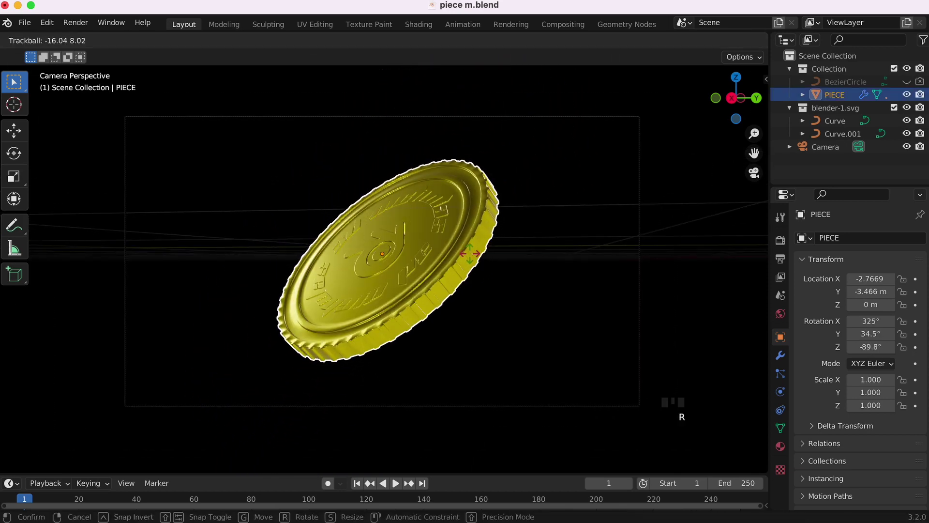
left_click(470, 253)
left_click(659, 265)
scroll(514, 255, "down", 2, "super")
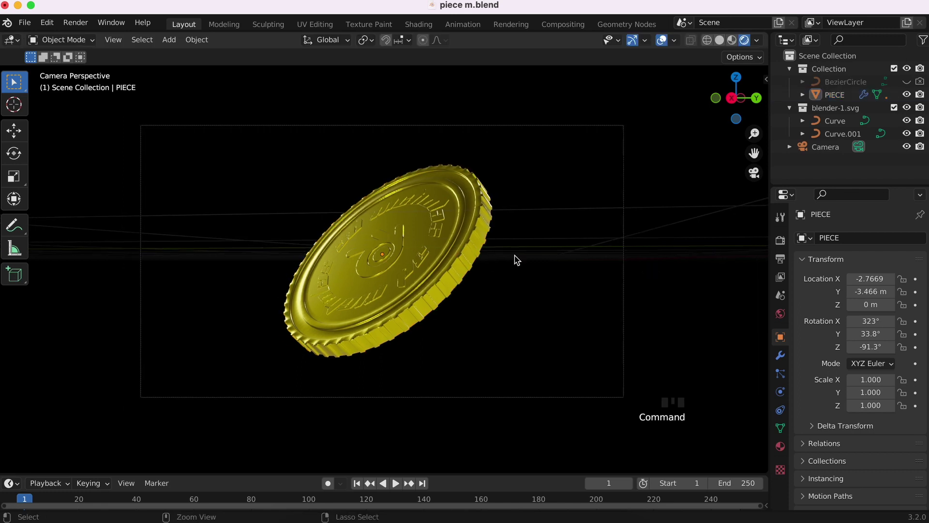
Step: Enable Ambient Occlusion, Bloom and Screen Space Reflections in the Eevee render settings
scroll(516, 259, "up", 1, "super")
scroll(514, 259, "down", 2, "super")
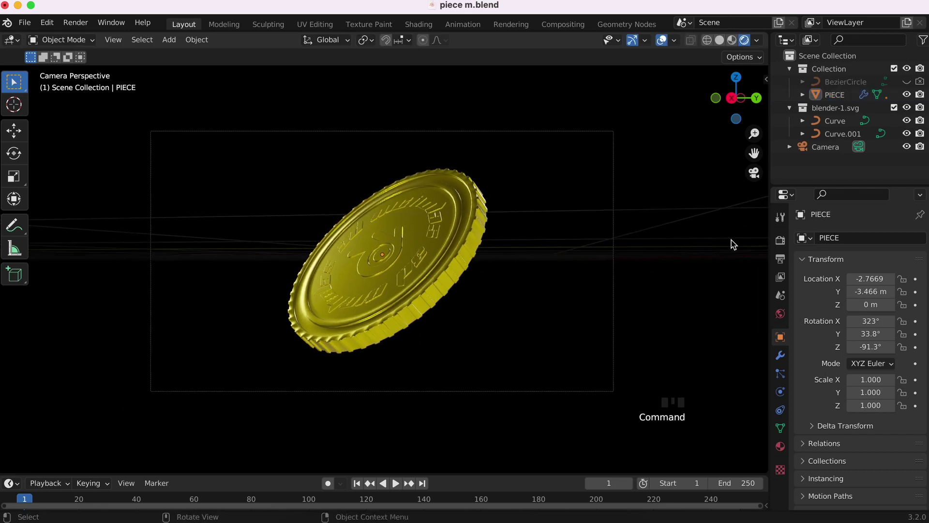
left_click(781, 246)
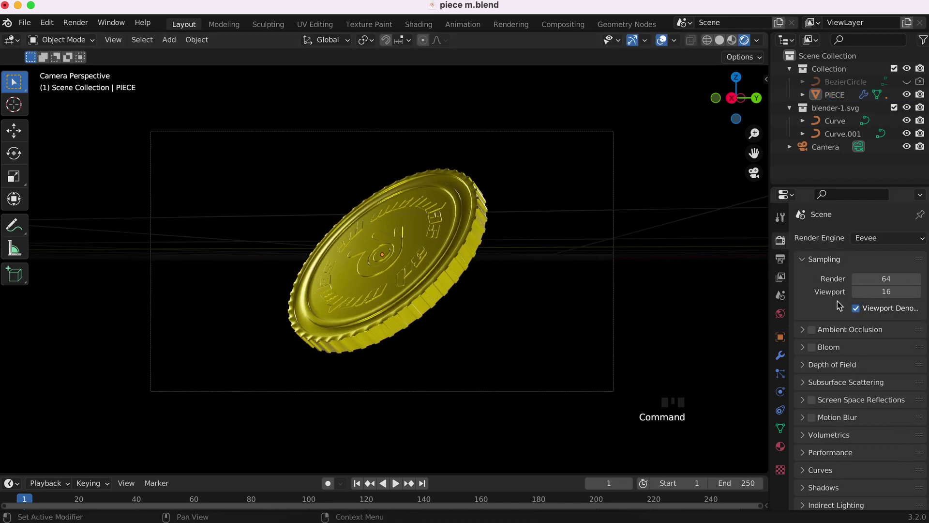
scroll(839, 304, "down", 2)
left_click(812, 291)
left_click(811, 309)
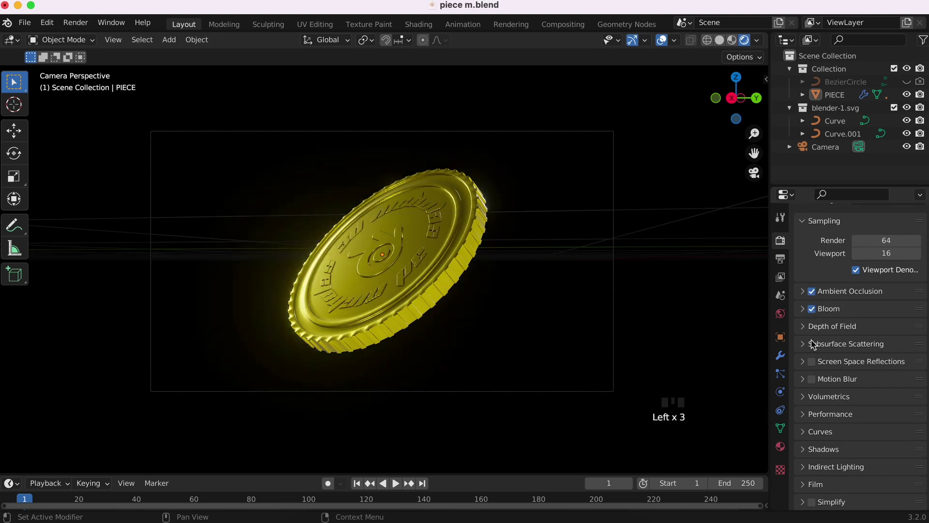
left_click(811, 362)
Step: Set the color management look to Medium High Contrast, keeping the Filmic view transform
scroll(824, 395, "down", 3)
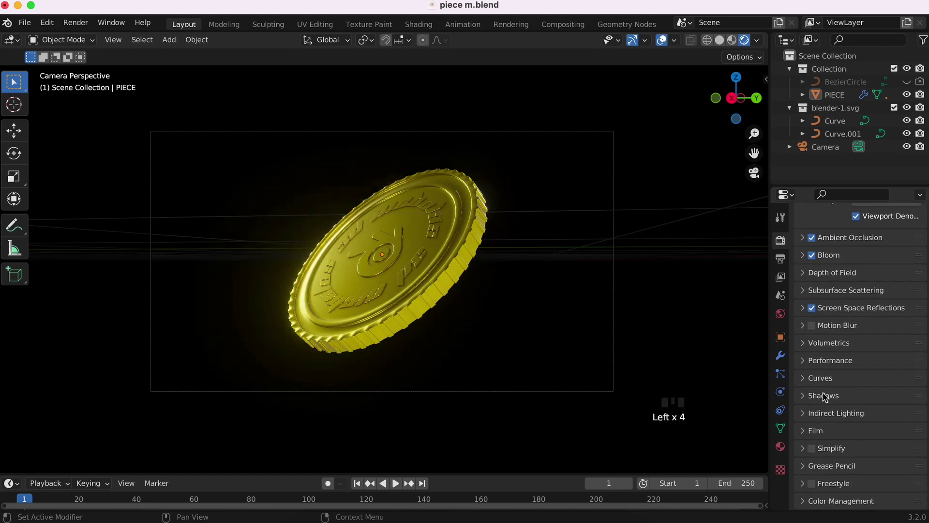
scroll(846, 462, "down", 6)
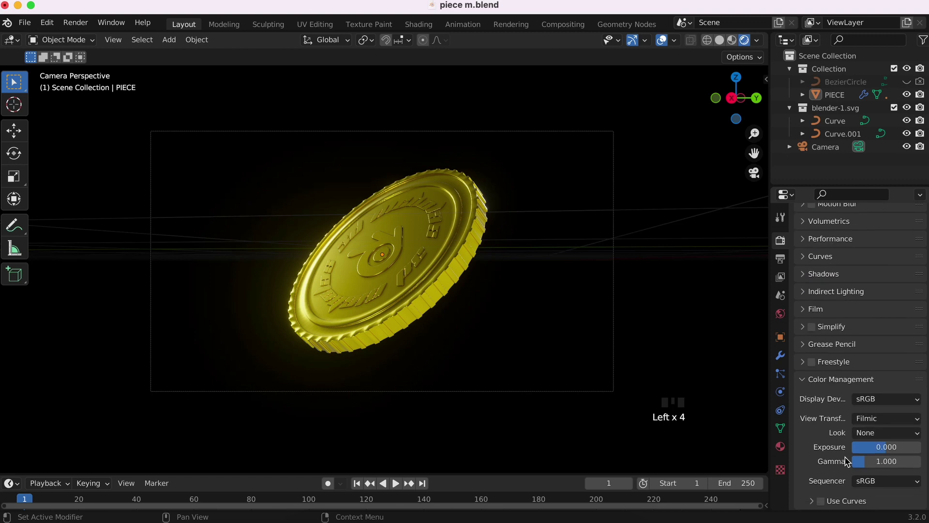
scroll(397, 304, "up", 6, "super")
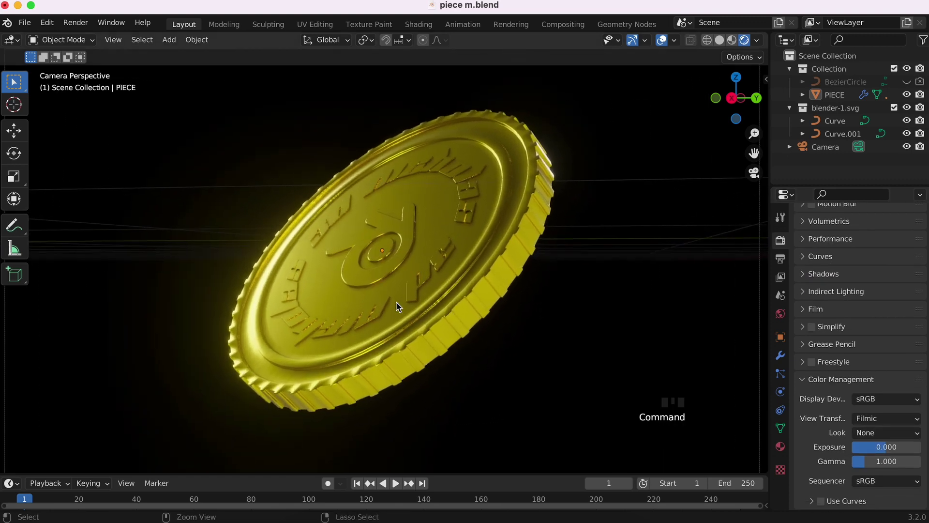
scroll(397, 304, "down", 3, "super")
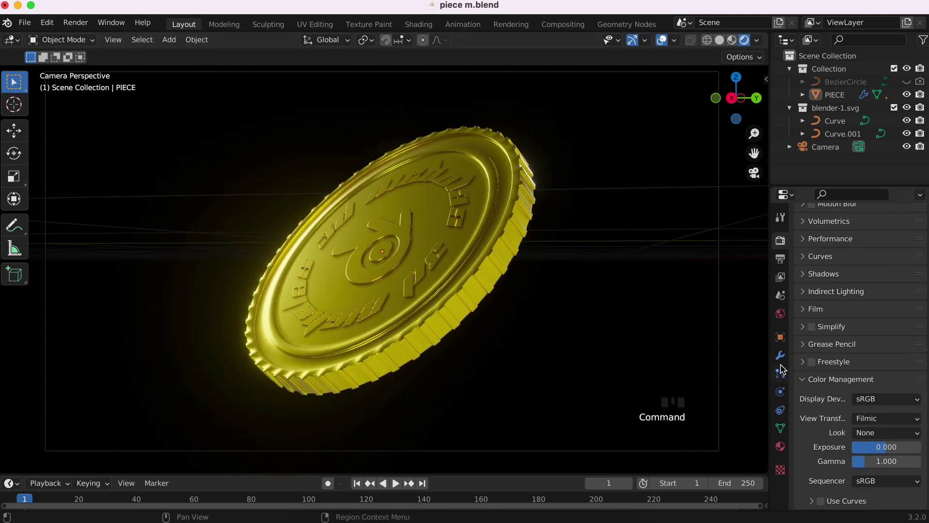
left_click(884, 433)
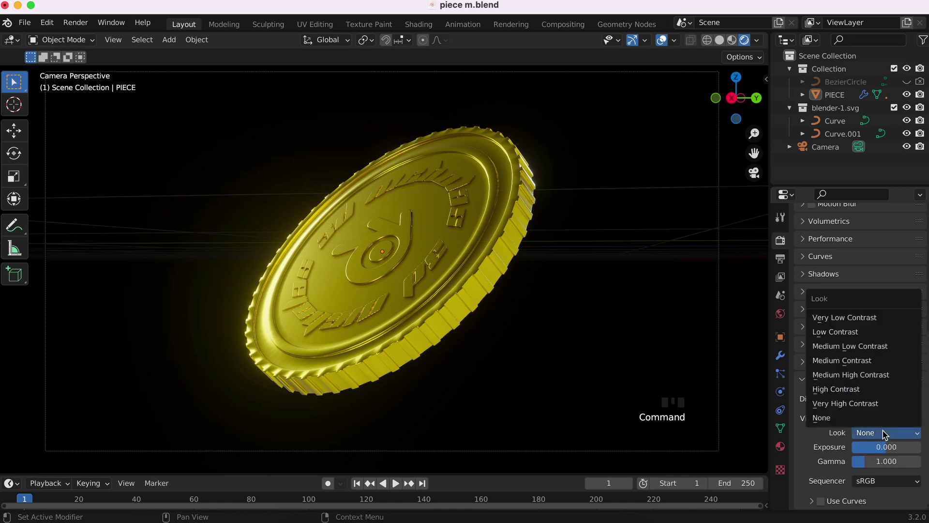
left_click(847, 376)
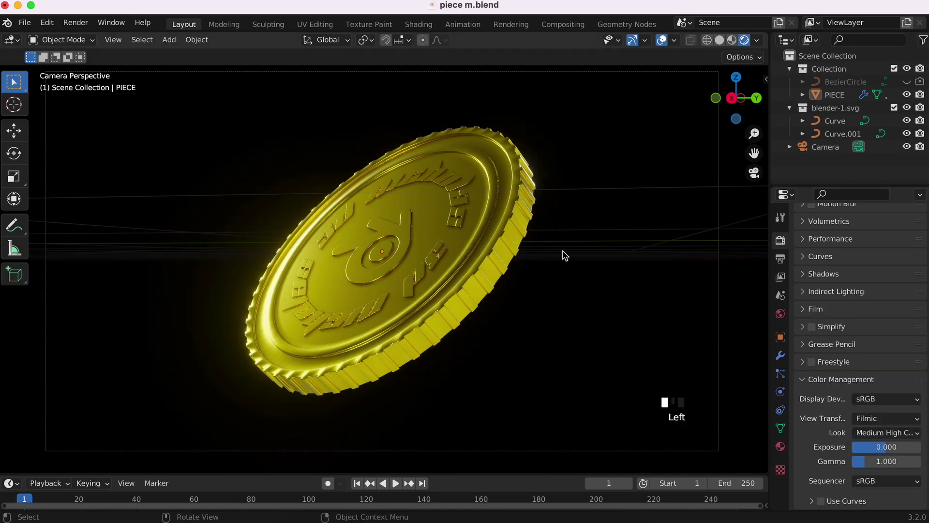
Step: Add a point light to the scene at the world origin
scroll(565, 255, "down", 5, "super")
scroll(565, 256, "up", 2, "super")
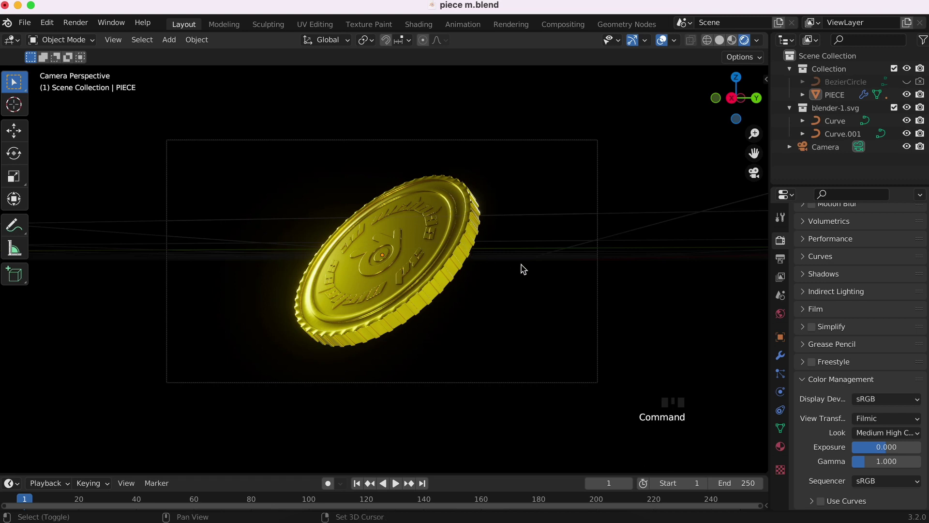
key("shift+a")
mouse_move(501, 234)
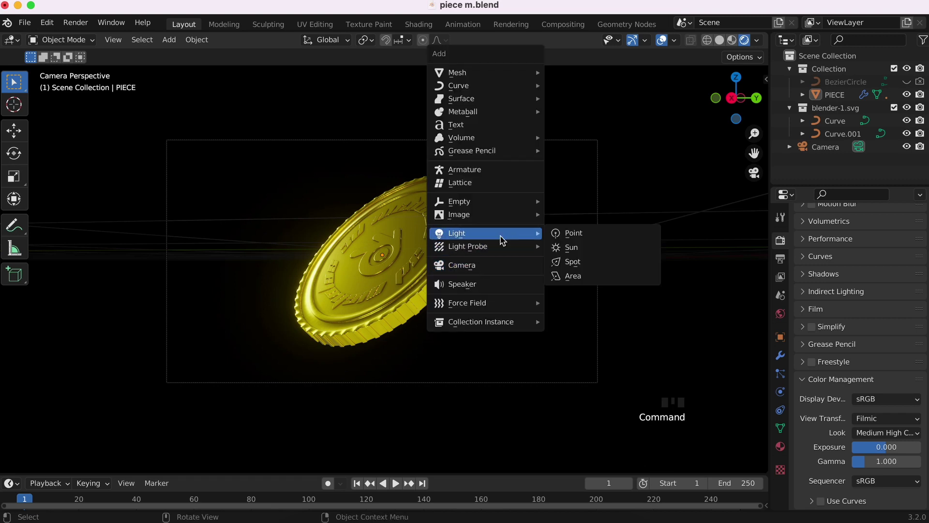
left_click(571, 234)
scroll(530, 306, "down", 5, "super")
key("g")
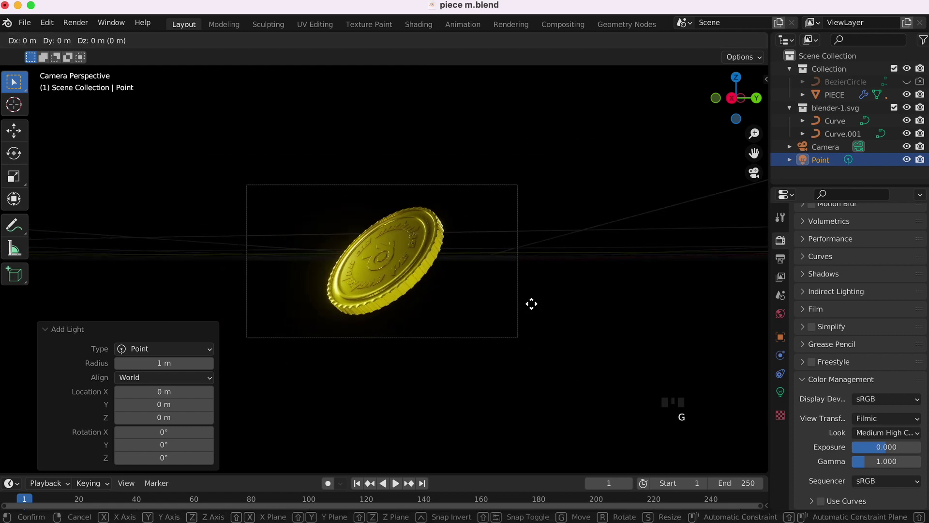
right_click(554, 251)
Step: In solid shading, move the point light about -2.79 m along Y toward the coin and raise it about 1.78 m on Z
scroll(587, 198, "up", 5)
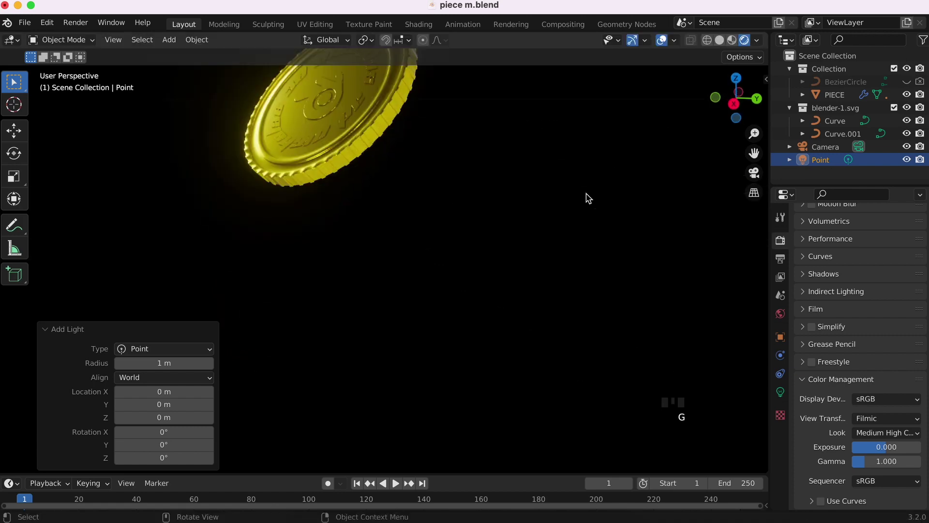
scroll(589, 199, "down", 10, "super")
scroll(584, 200, "up", 8, "super")
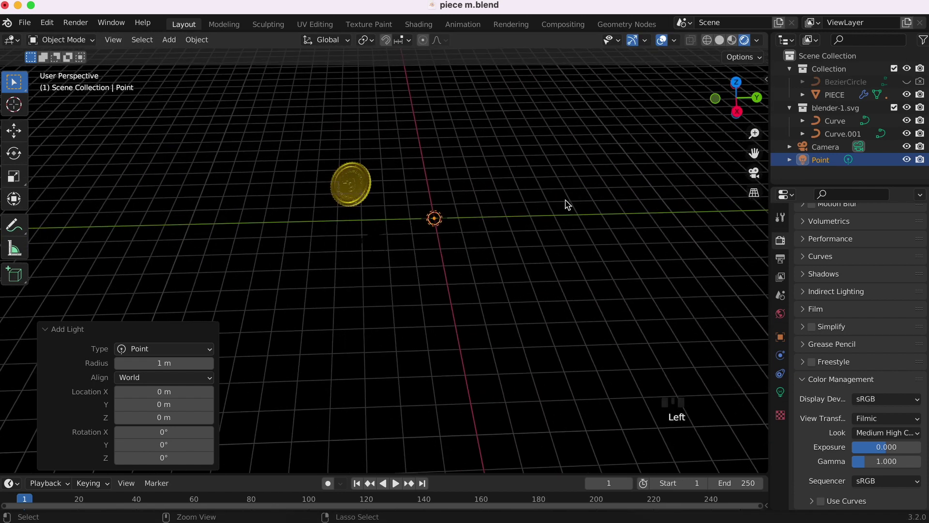
scroll(567, 203, "up", 6)
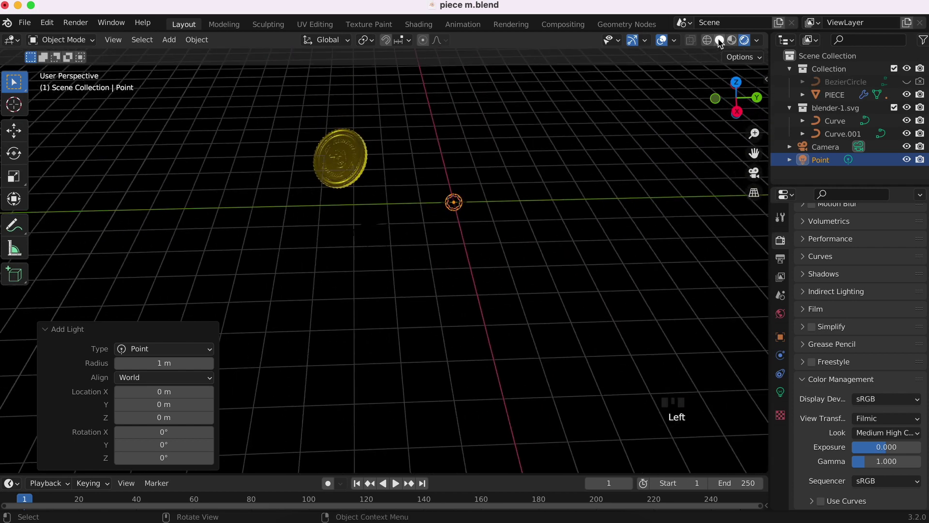
left_click(720, 39)
scroll(469, 220, "up", 5, "super")
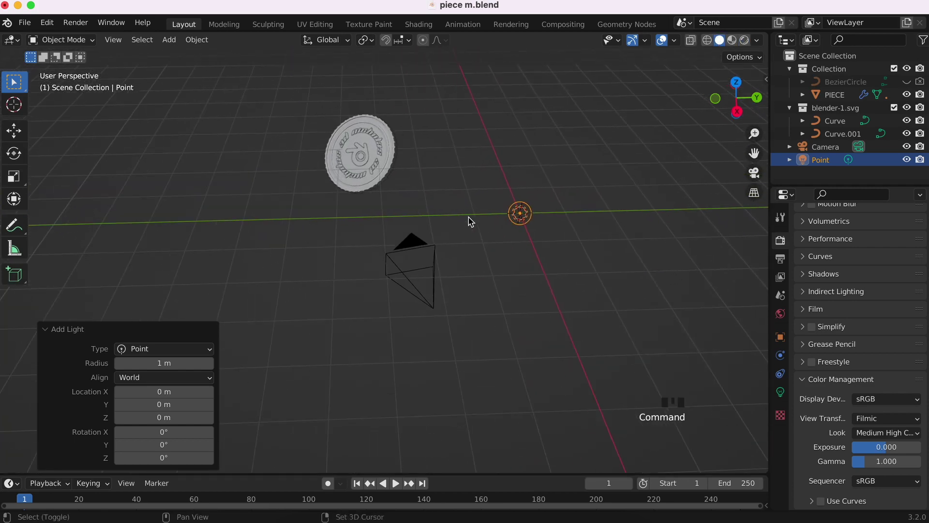
scroll(469, 220, "up", 10)
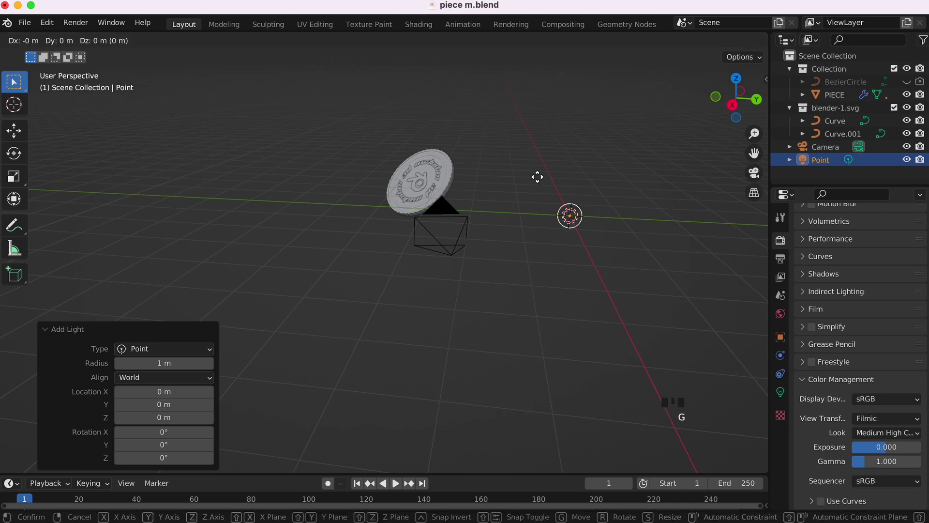
key("g")
left_click(400, 141)
key("g")
key("z")
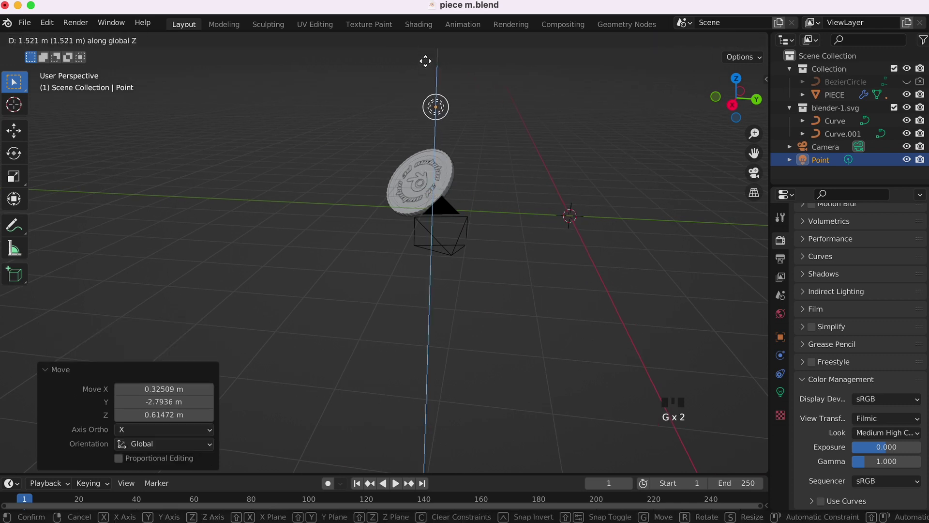
left_click(427, 56)
Step: Move the point light behind the coin, about -3.09 m along global X and -0.12 m along Y
scroll(499, 188, "up", 10)
scroll(499, 189, "up", 10, "shift")
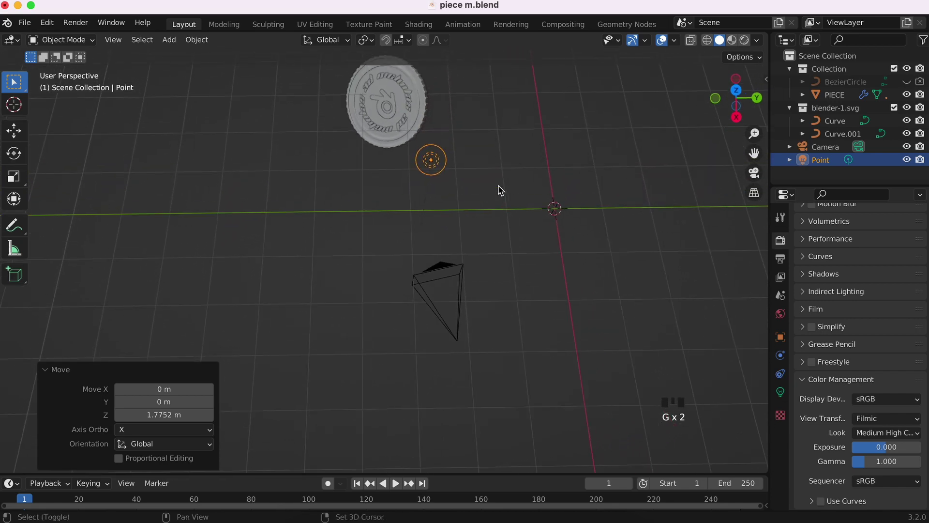
key("g")
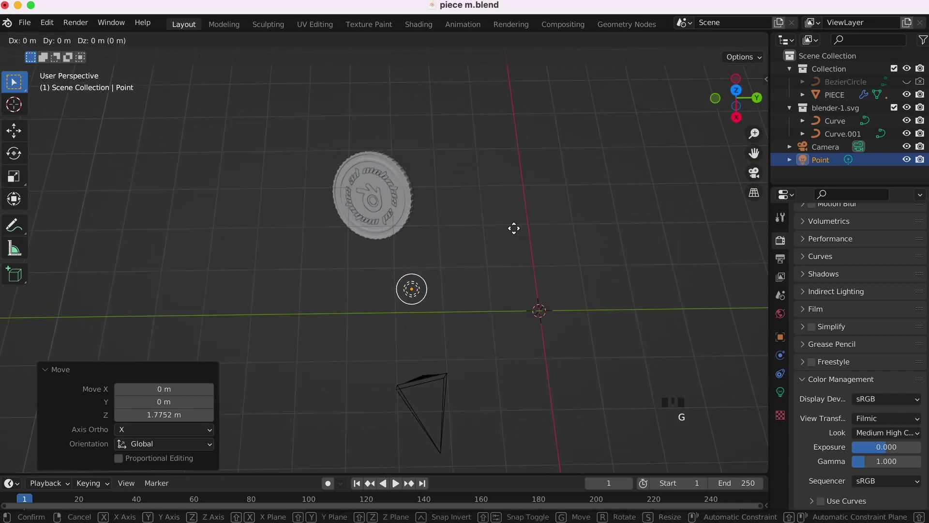
key("x")
left_click(517, 77)
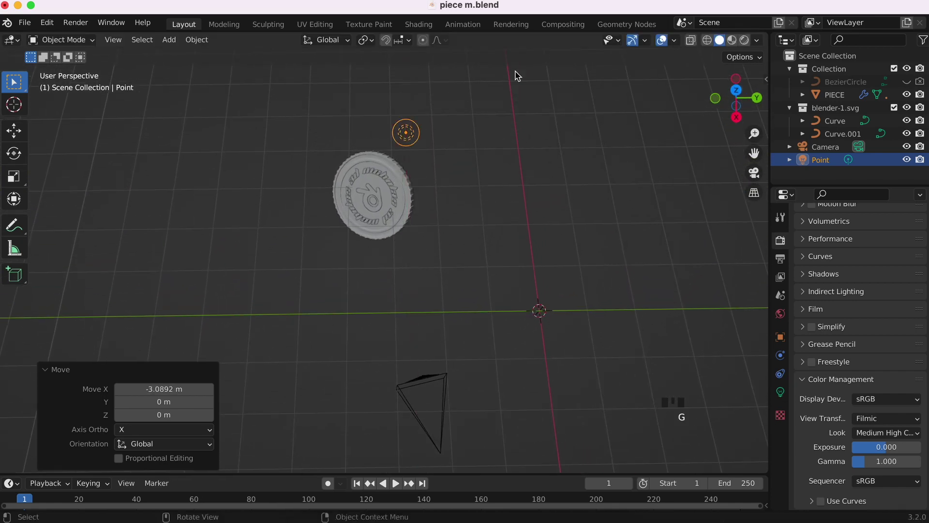
key("g")
key("y")
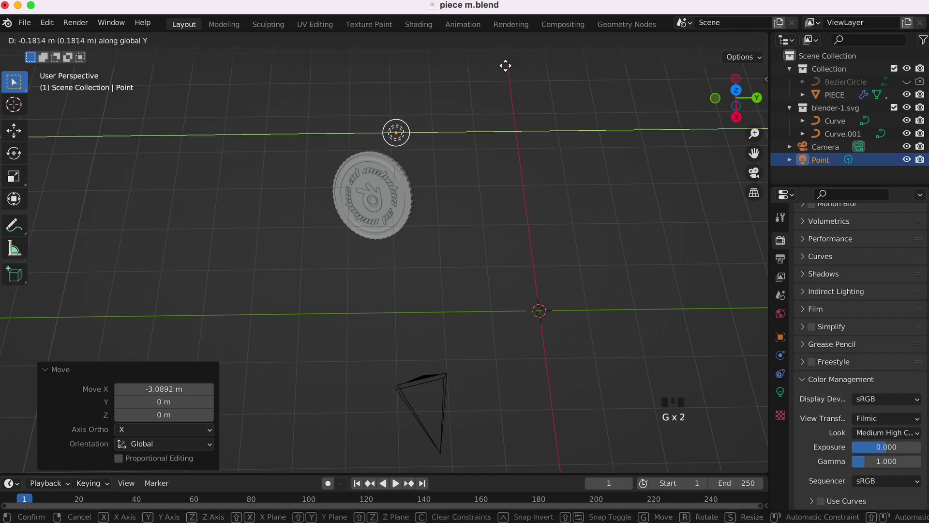
left_click(509, 67)
Step: In the rendered camera view, adjust the light above the coin: about 1.2 m along Y, -0.69 m along Z and -1.04 m along Y
left_click(754, 175)
left_click(745, 40)
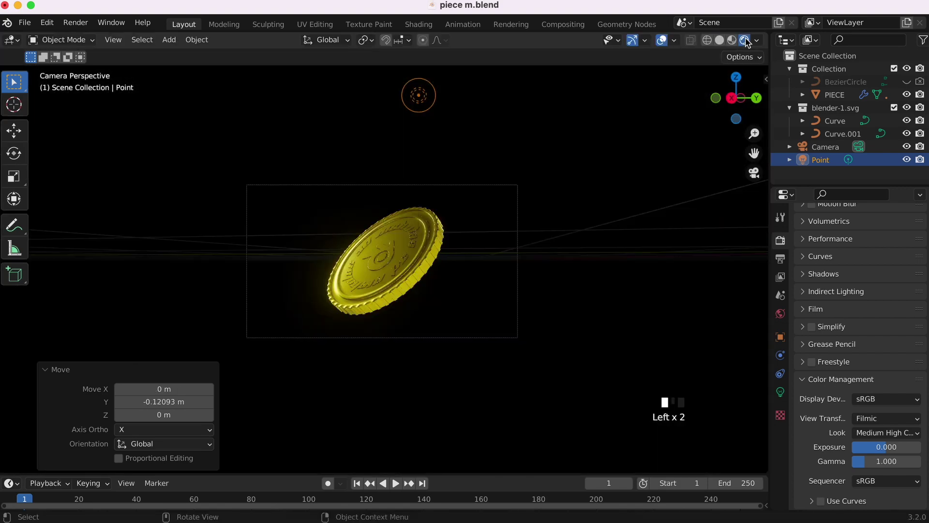
key("g")
key("y")
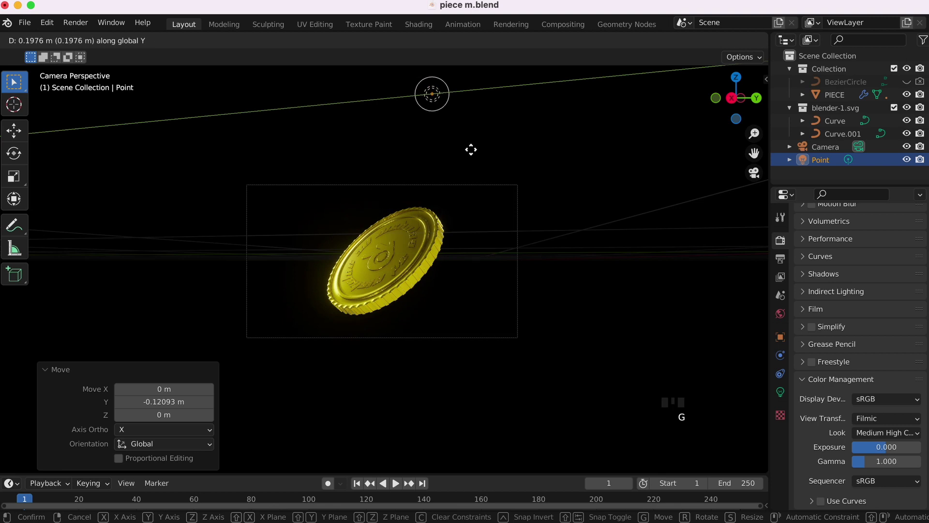
left_click(520, 161)
key("g")
key("z")
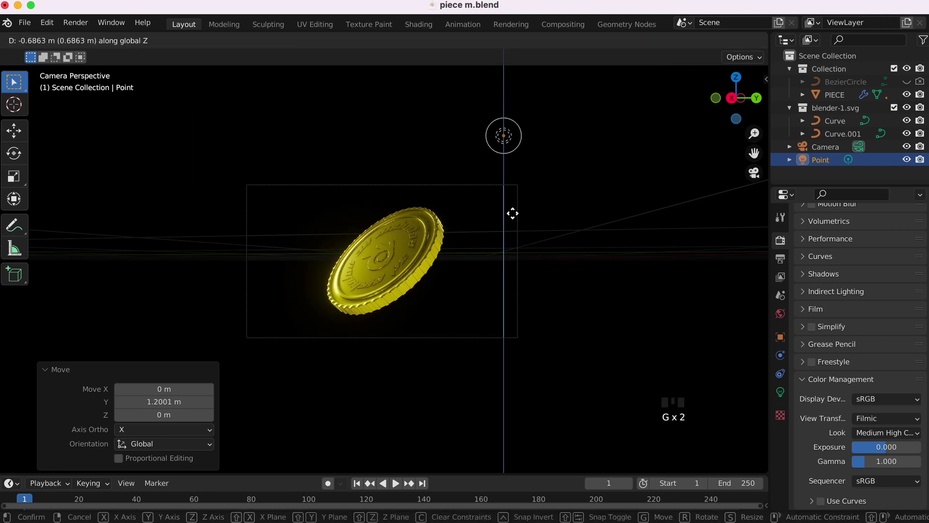
left_click(512, 213)
key("g")
key("y")
left_click(419, 155)
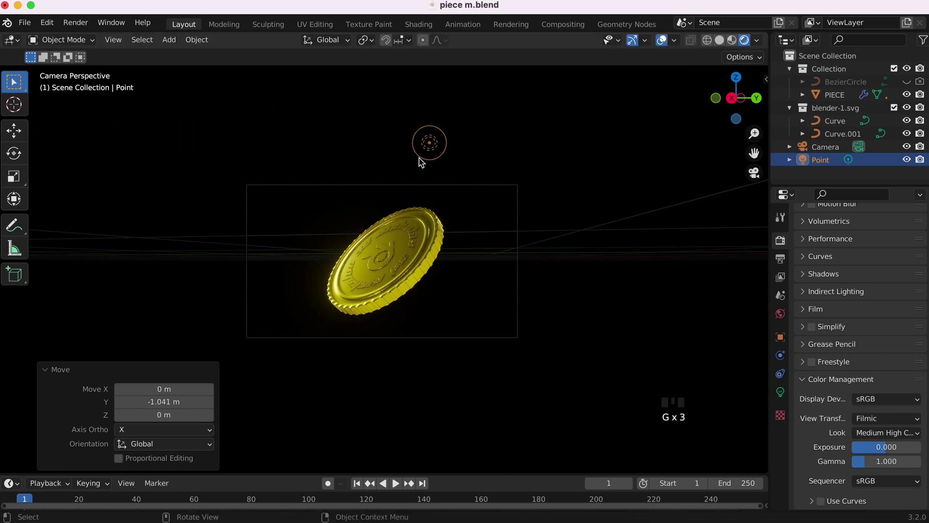
Step: Set the point light's power to about 208.2 W and check the coin's lighting through the camera
left_click(780, 392)
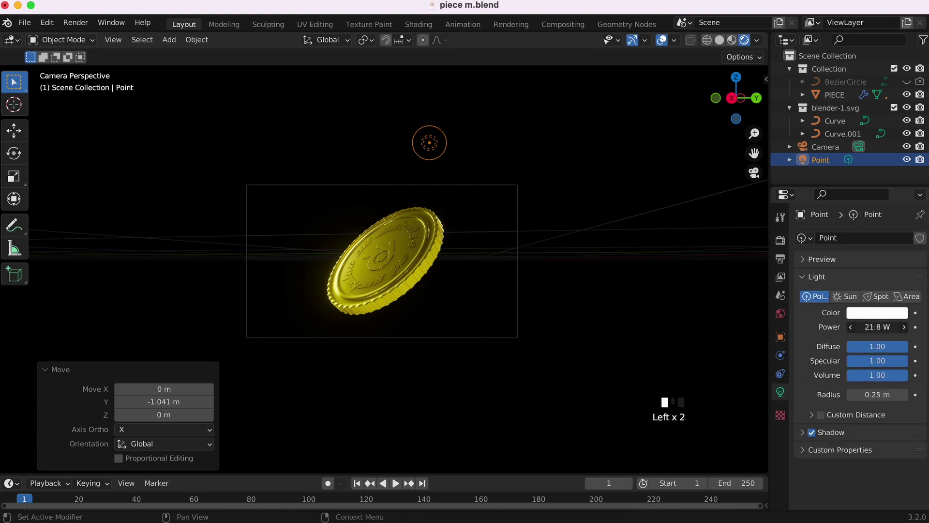
left_click_drag(872, 328, 880, 326)
scroll(578, 260, "up", 4, "super")
scroll(579, 260, "down", 2, "super")
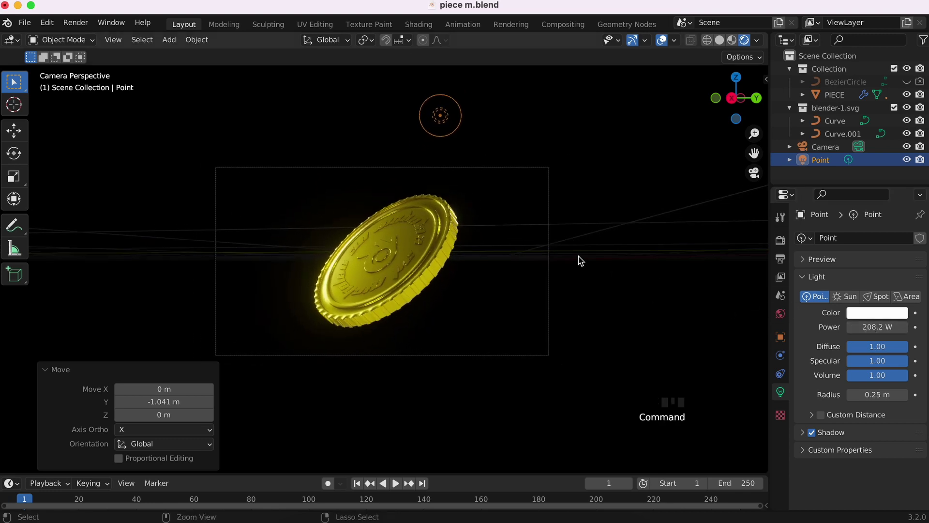
Step: Shift the light about -1.21 m along Y and 0.11 m along X, and reduce its power to about 83.8 W
key("g")
key("y")
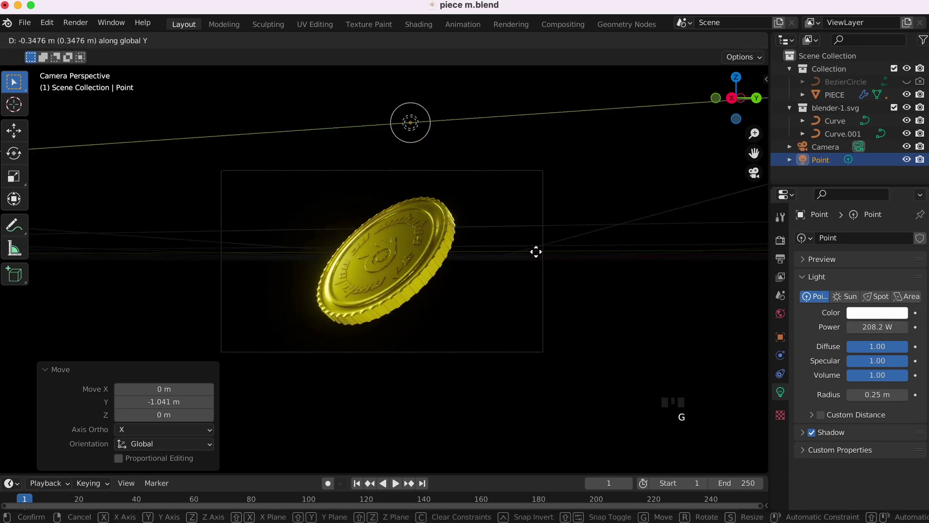
left_click(482, 241)
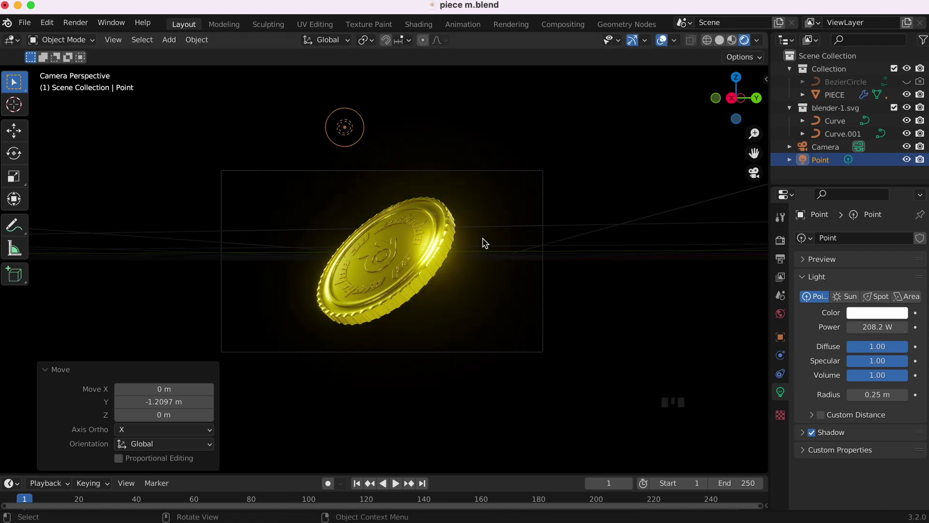
key("g")
key("y")
key("x")
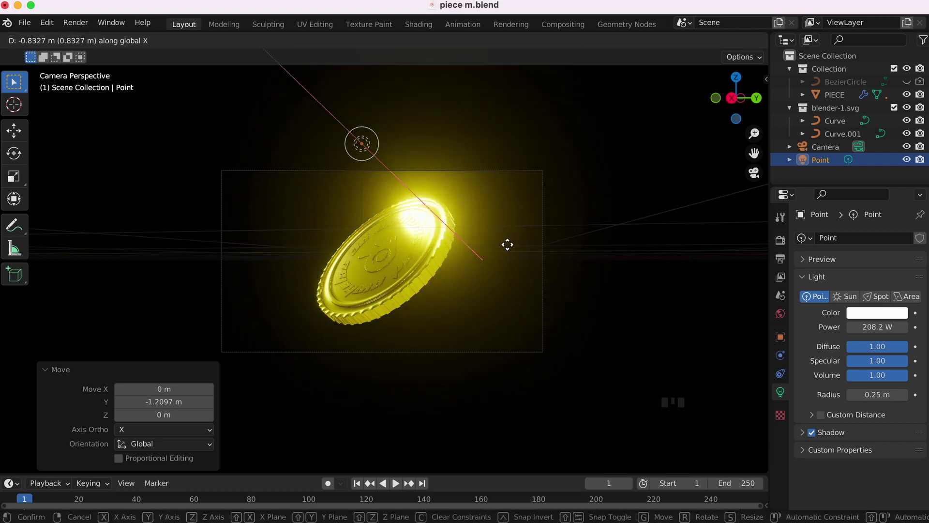
left_click(469, 253)
mouse_move(874, 327)
left_mouse_down()
mouse_move(842, 328)
mouse_move(869, 329)
left_mouse_up()
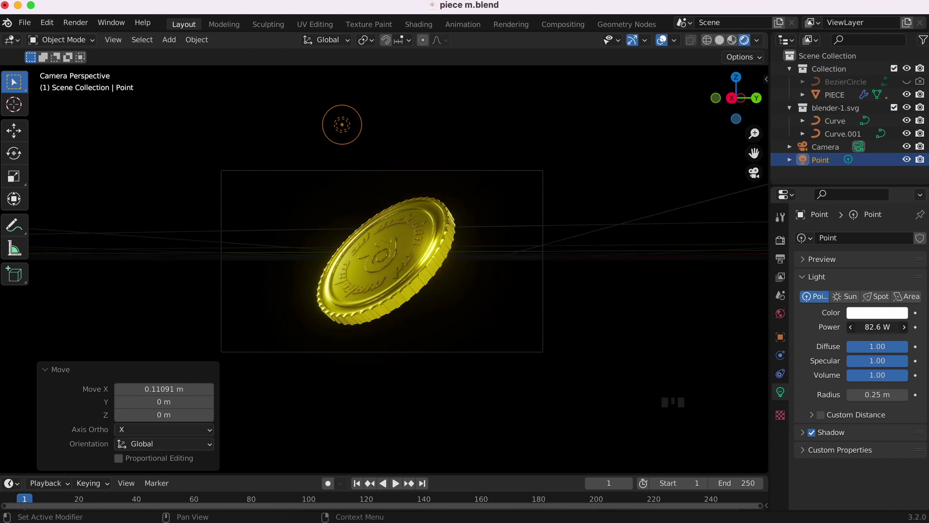
Step: Raise the point light about 0.56 m along global Z and shift it about -0.31 m along X, checking the coin up close
key("g")
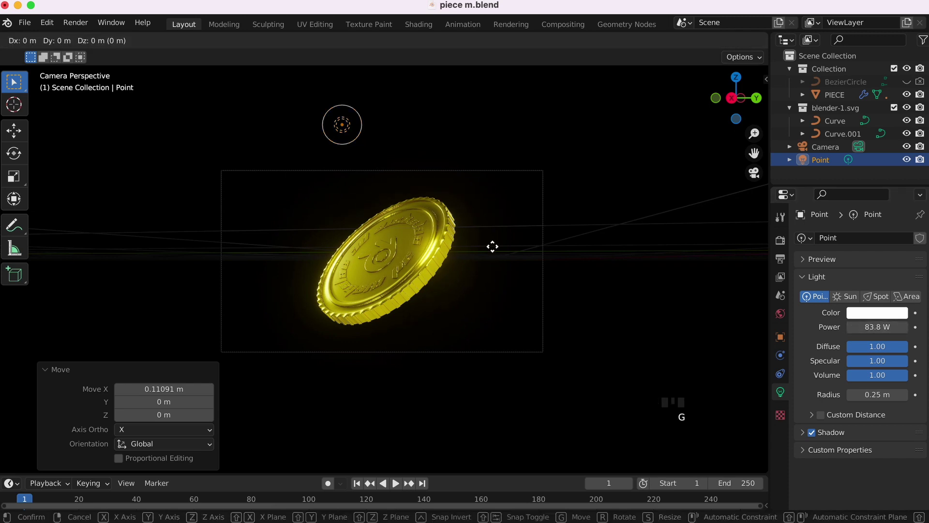
key("z")
left_click(496, 208)
key("g")
key("y")
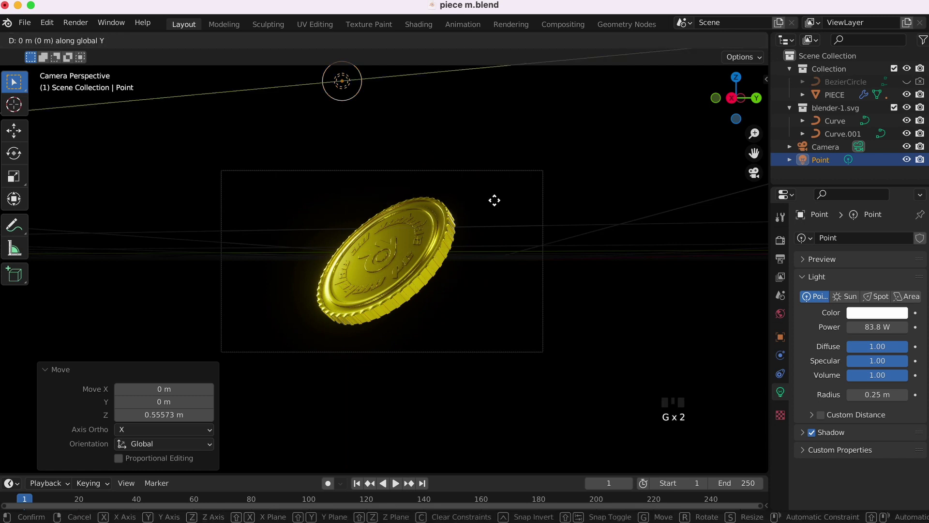
key("x")
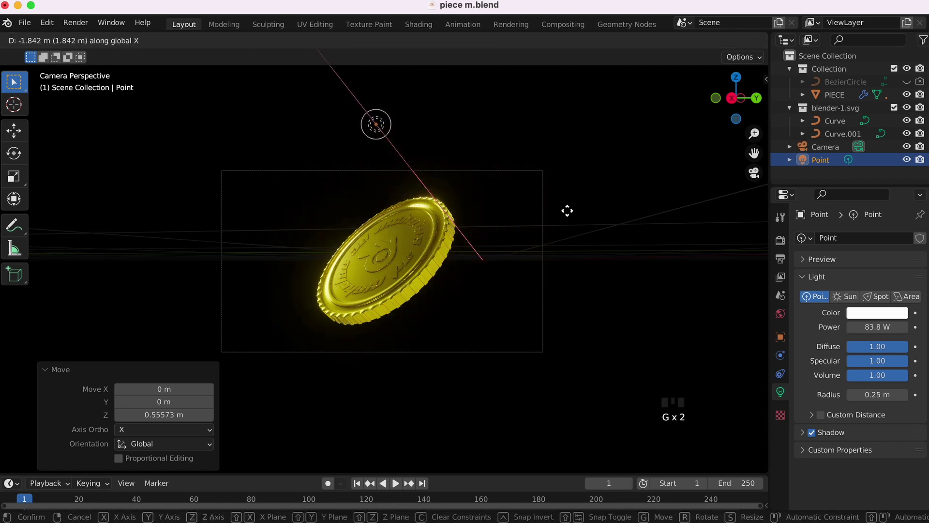
left_click(508, 203)
scroll(460, 254, "up", 5, "super")
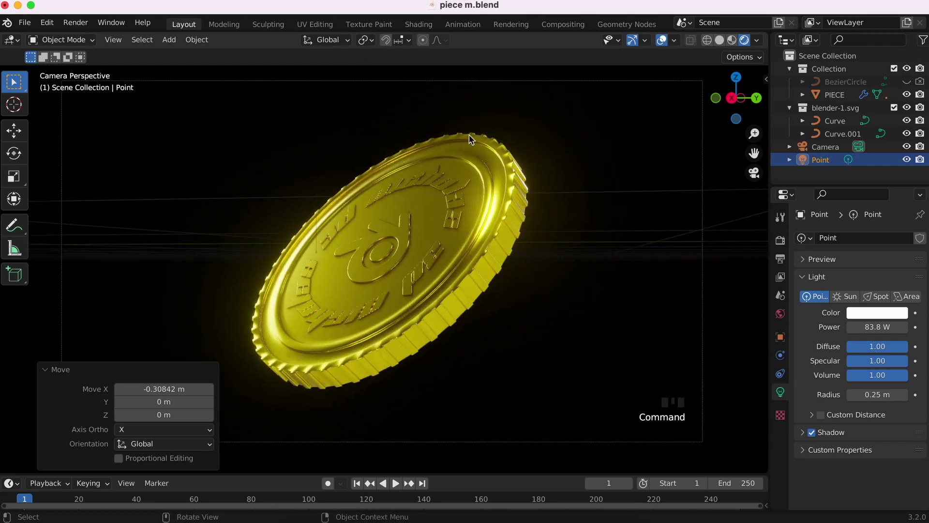
scroll(504, 234, "down", 5, "super")
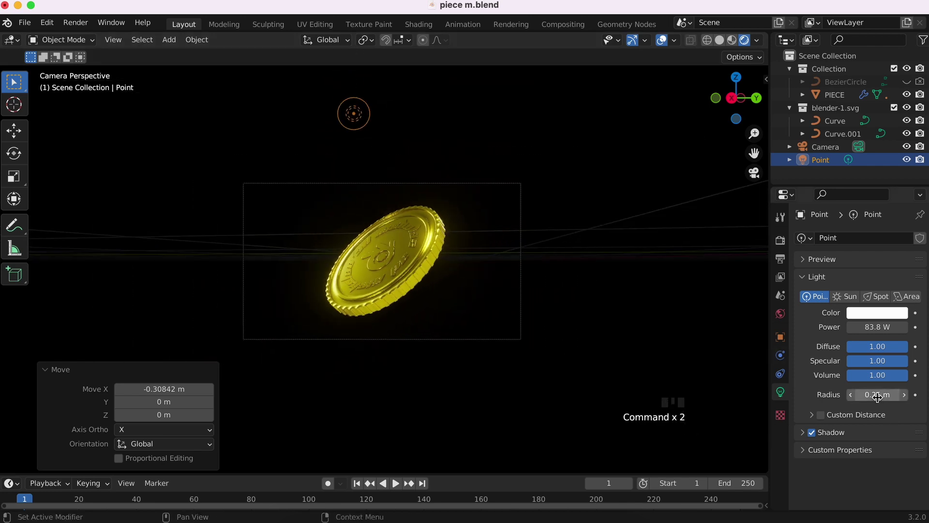
Step: Set the point light's radius to 0.45 m and reposition it along Y and X, raising it about 0.8 m along Z
left_click_drag(877, 394, 903, 394)
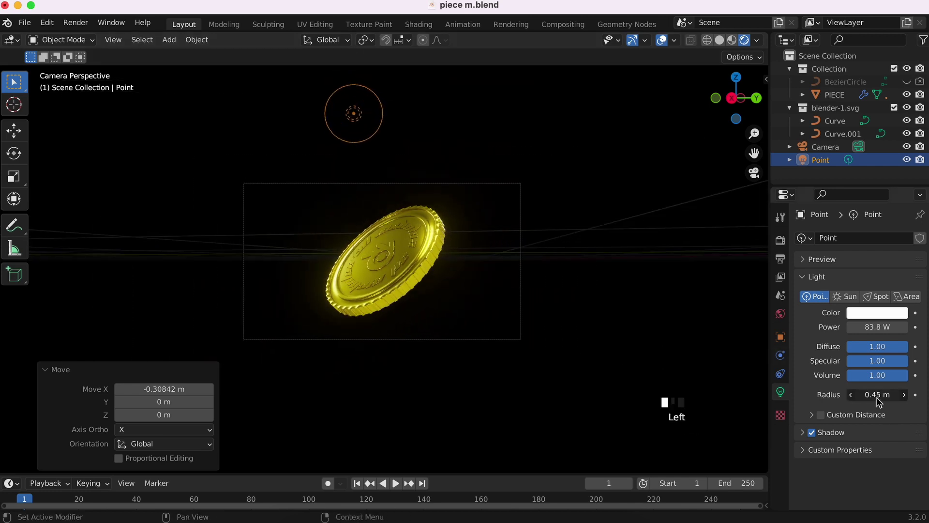
key("g")
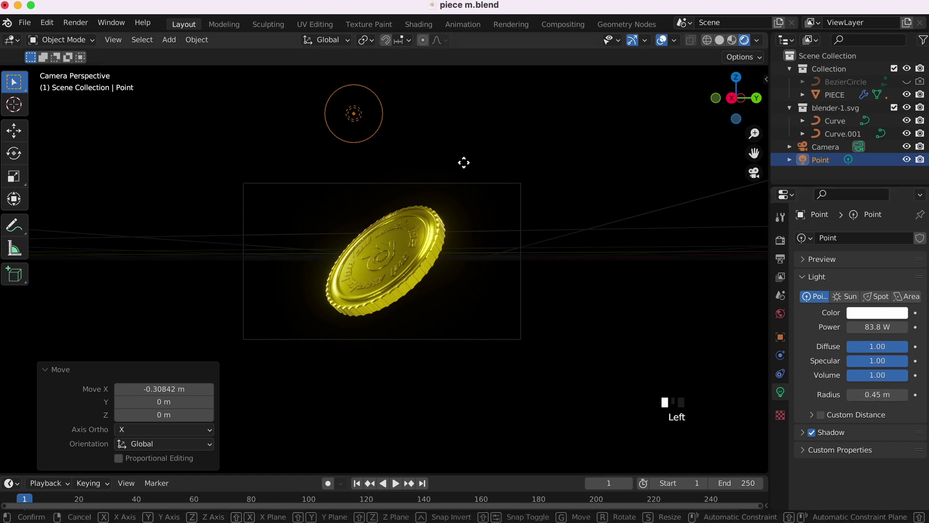
key("y")
left_click(513, 168)
key("g")
key("x")
left_click(587, 170)
key("g")
key("z")
left_click(578, 126)
Step: Reposition the light along Y and X, raise it about 0.7 m along Z and shift it about -0.09 m along X
key("g")
key("y")
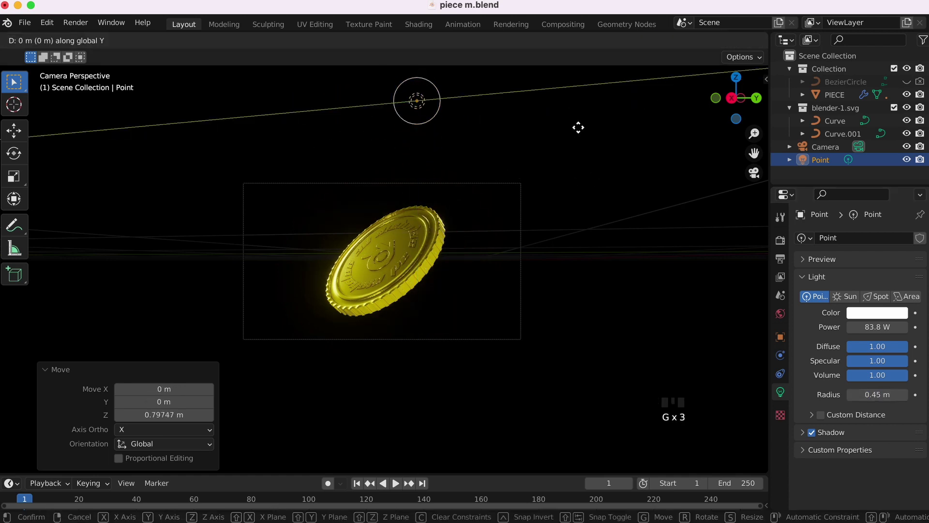
left_click(533, 128)
key("g")
key("x")
left_click(401, 115)
key("g")
key("x")
left_click(409, 83)
key("g")
key("z")
left_click(398, 464)
key("g")
key("x")
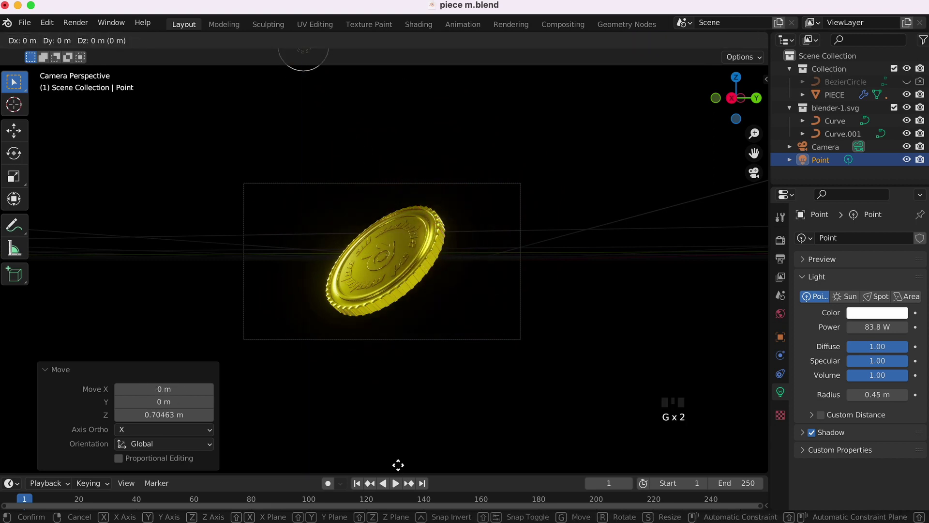
left_click(395, 55)
scroll(542, 234, "up", 5, "super")
scroll(544, 234, "up", 2, "super")
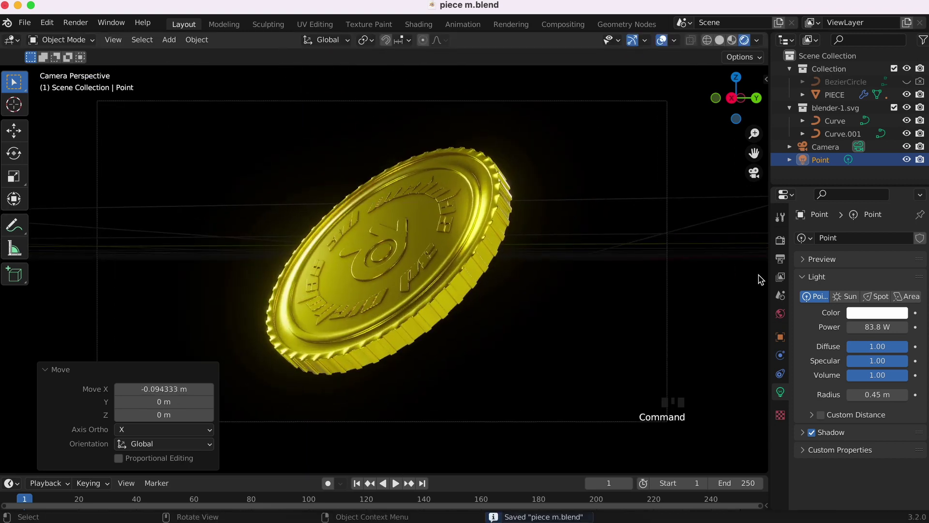
Step: Deselect the light and toggle Bloom off and on in the render settings to compare the coin's glow
left_click(781, 240)
double_click(611, 276)
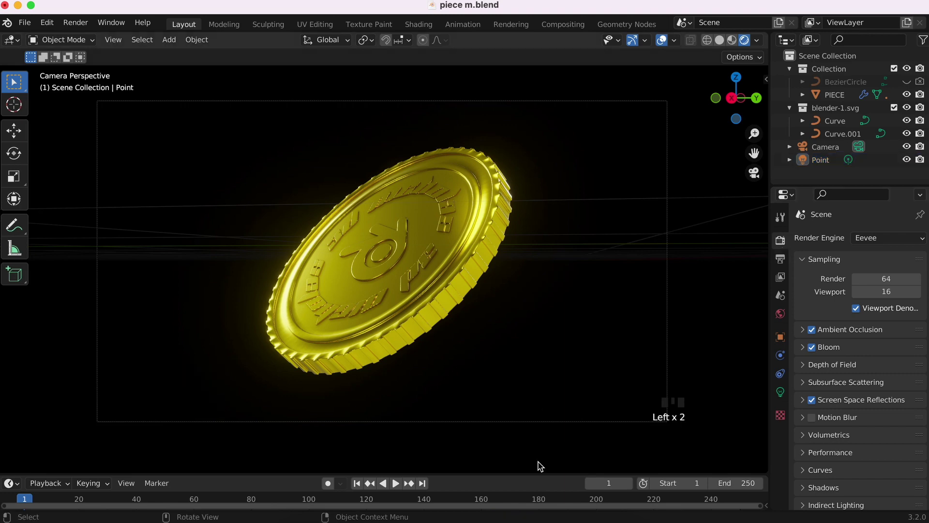
left_click(552, 520)
left_click(809, 347)
left_click(811, 348)
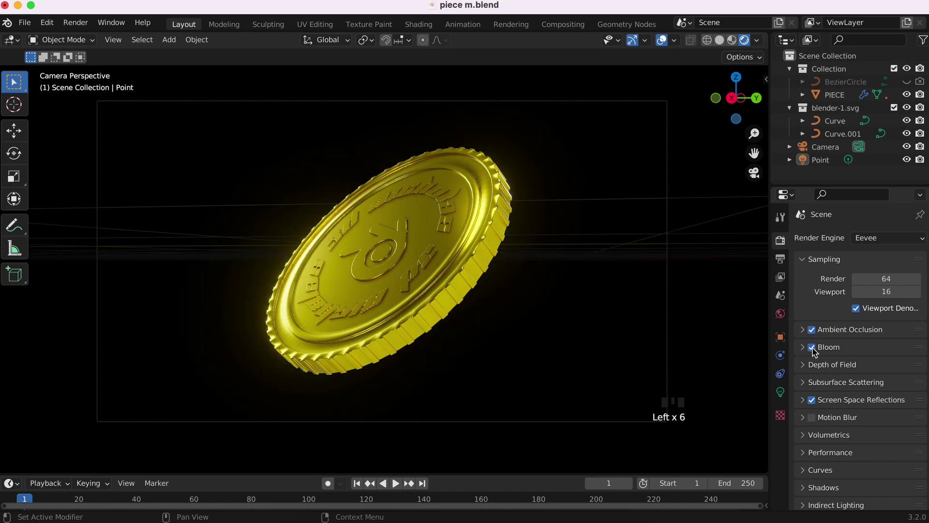
Step: Adjust the Bloom settings to threshold 0.135, knee 0.231, radius 7.433 and intensity 0.063
left_click(804, 348)
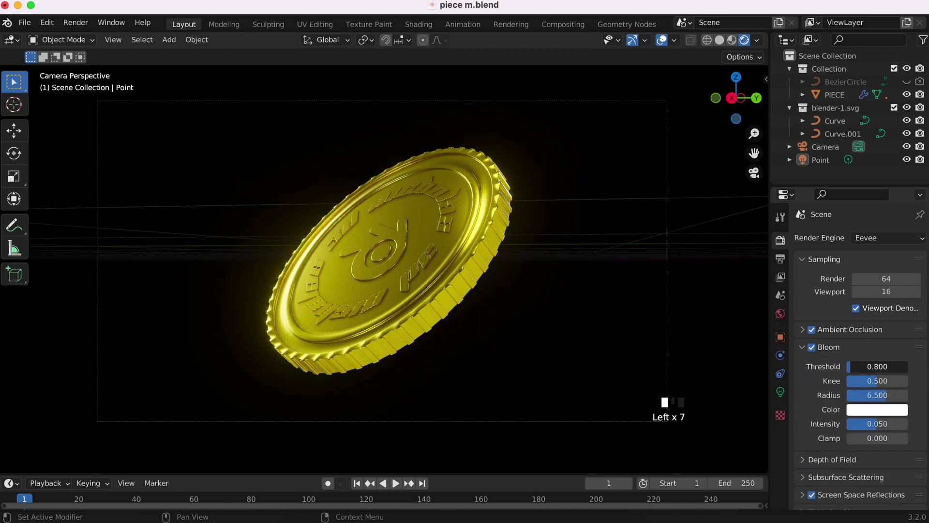
left_click_drag(850, 366, 847, 370)
scroll(478, 305, "up", 4, "super")
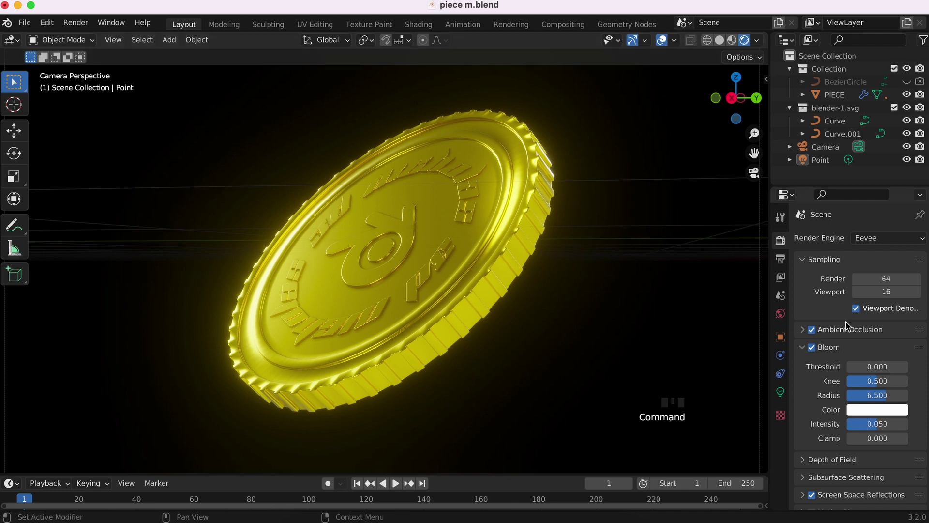
left_click_drag(877, 366, 848, 370)
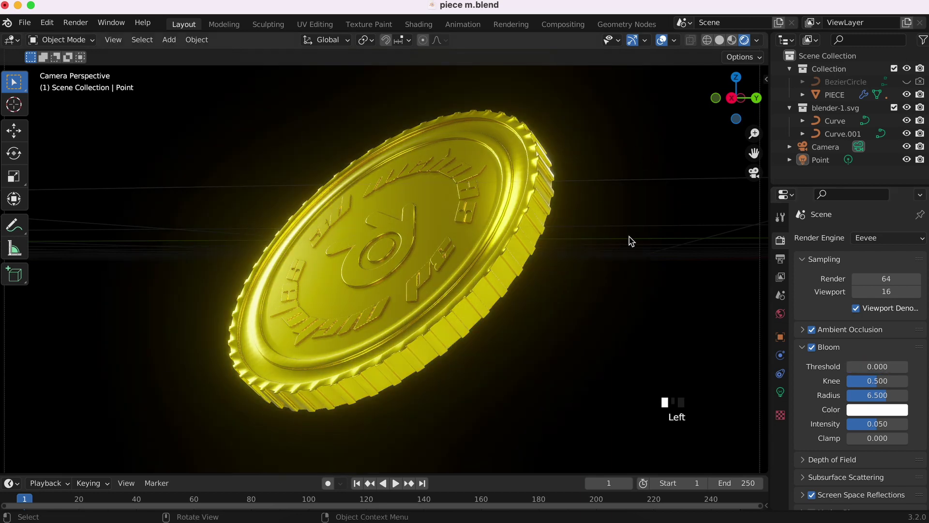
left_click_drag(866, 366, 892, 395, "shift")
mouse_move(877, 428)
left_mouse_down()
mouse_move(895, 428)
mouse_move(877, 423)
left_mouse_up()
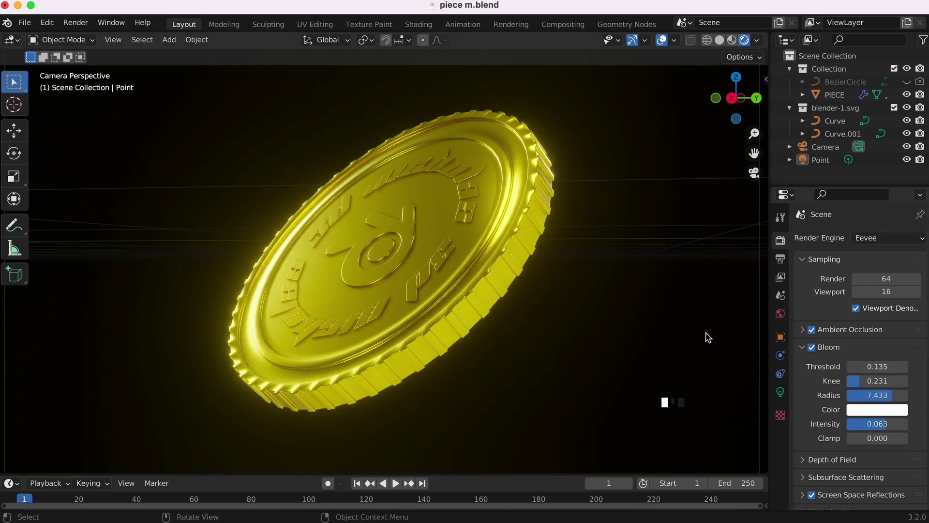
Step: Save the file and render a still image of the coin from the camera
scroll(613, 320, "down", 3)
scroll(613, 319, "up", 2)
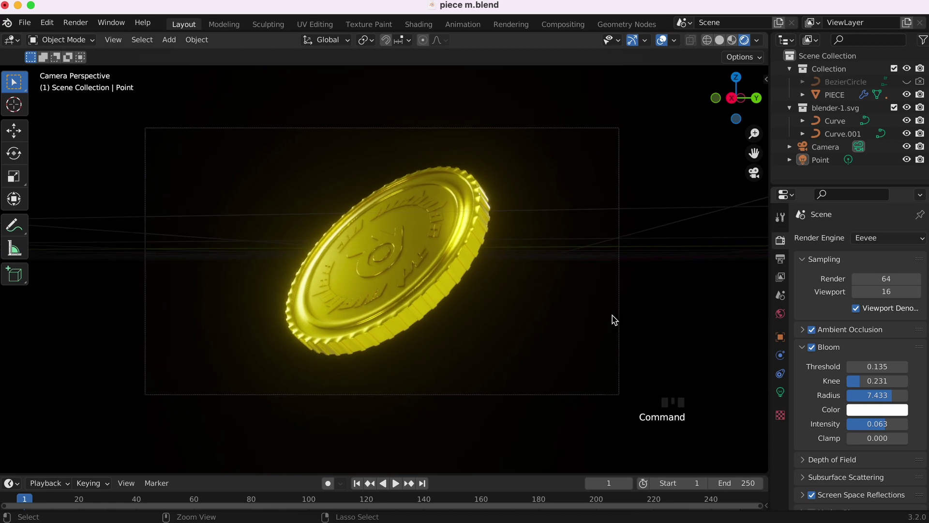
scroll(614, 319, "up", 1)
key("super+s")
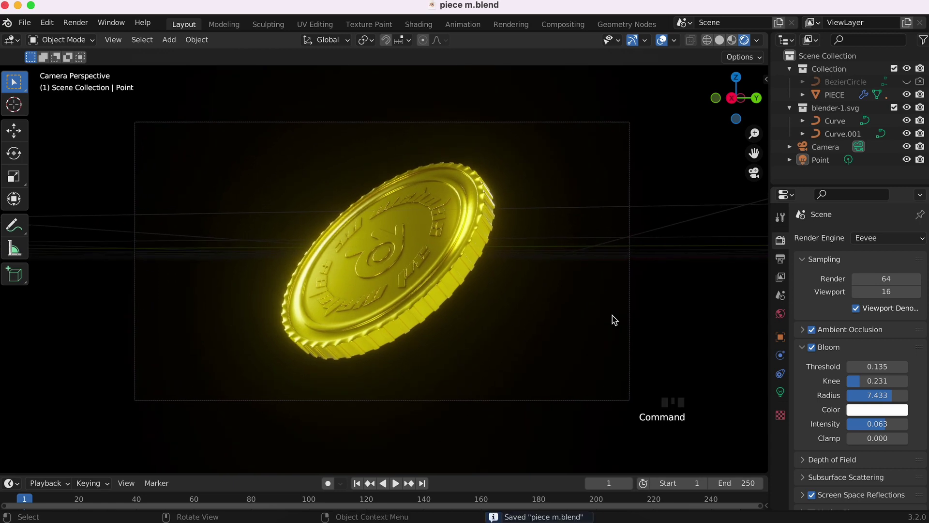
left_click(75, 23)
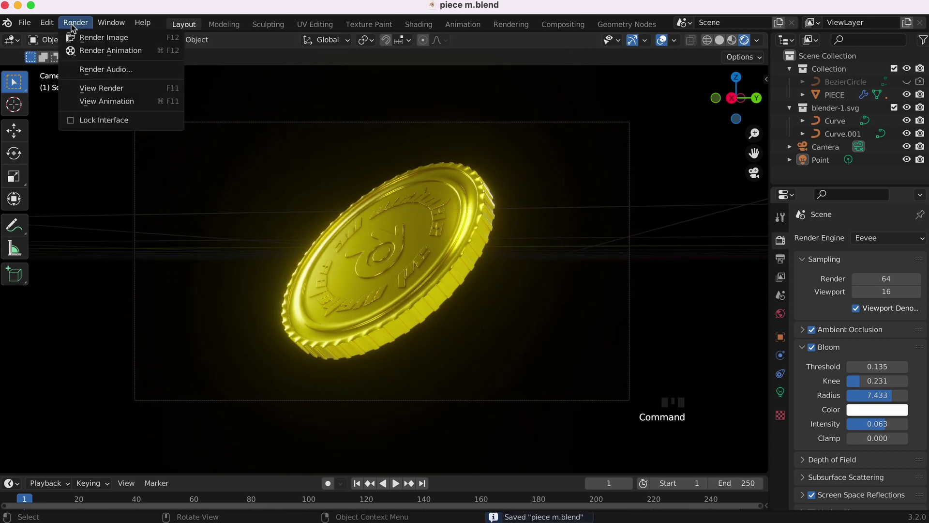
left_click(97, 37)
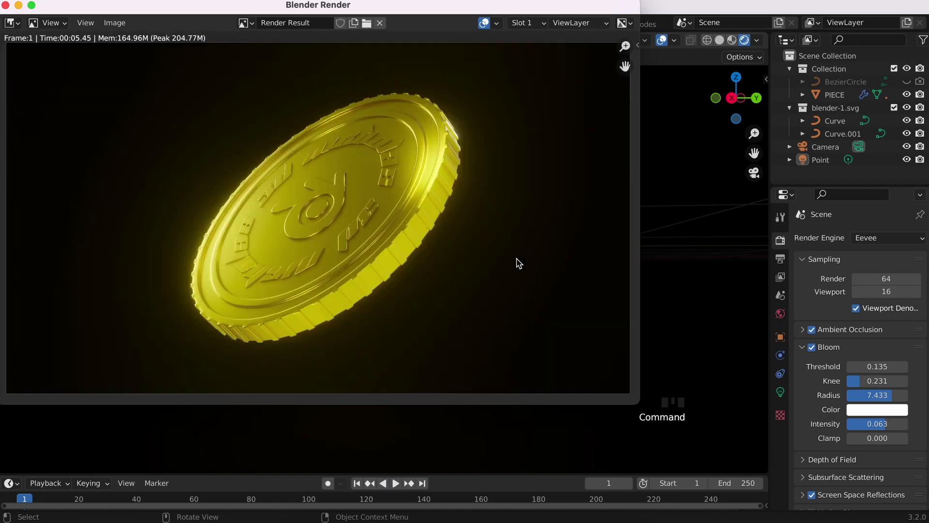
left_click(114, 23)
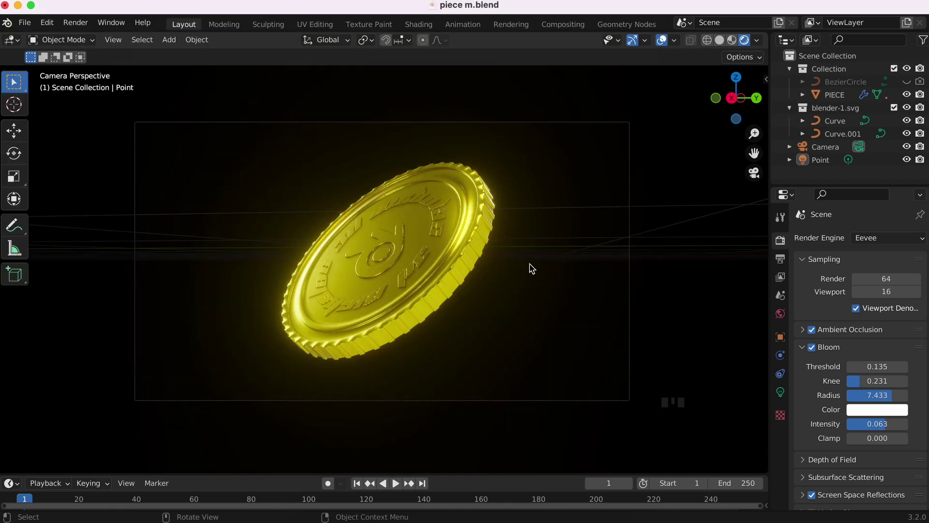
Step: Enlarge the timeline, then apply the coin's rotation and insert a Rotation keyframe for it at frame 1
left_click(448, 244)
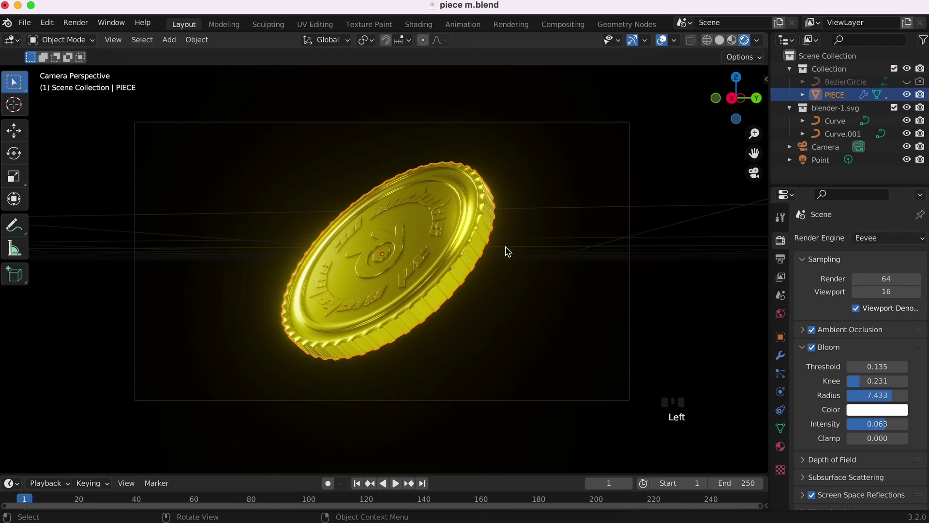
left_click_drag(532, 473, 504, 390)
left_click(455, 237)
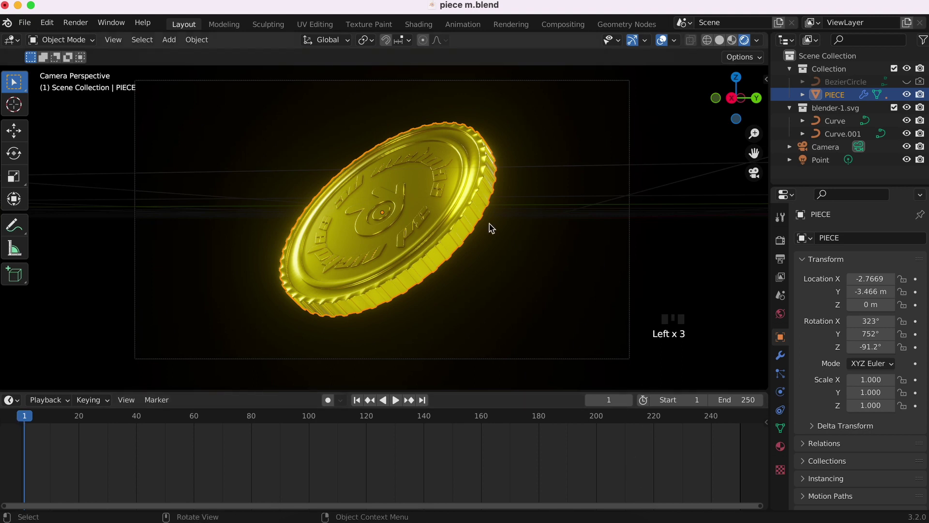
key("ctrl+a")
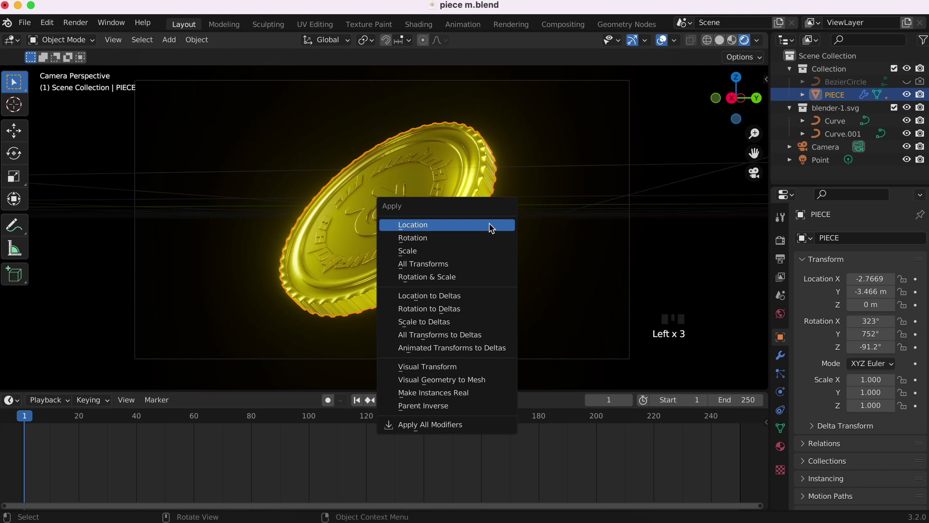
left_click(439, 242)
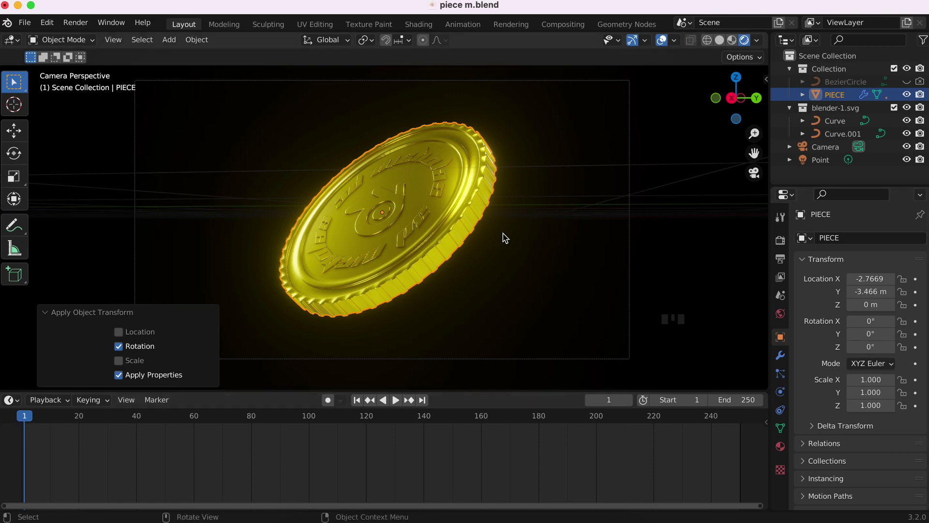
key("i")
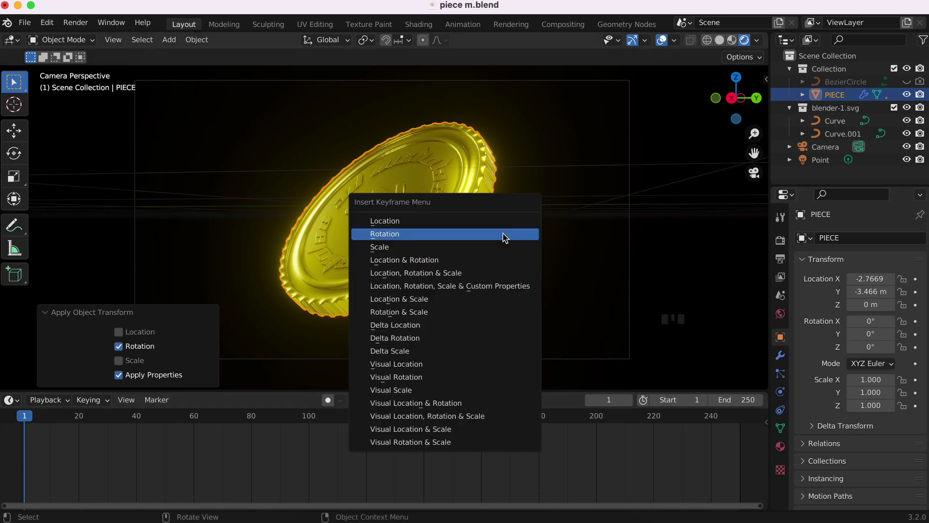
left_click(381, 235)
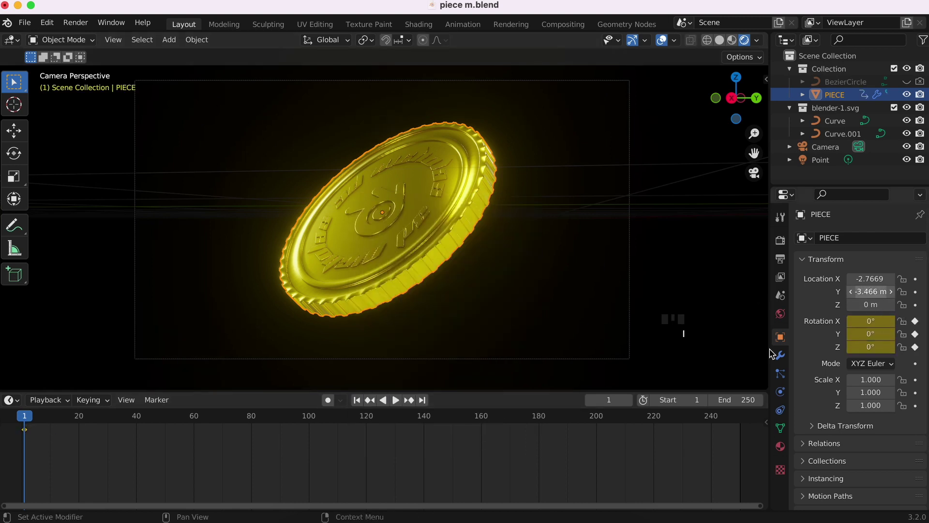
Step: Scrub the timeline to compare frame 1 with frames 250 and 251, ending with the playhead on frame 250
left_click(422, 400)
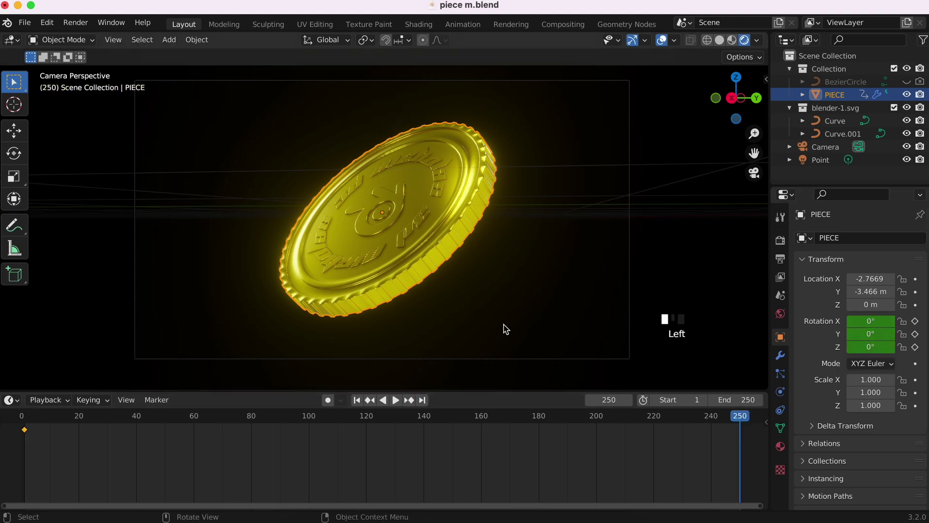
left_click(742, 417)
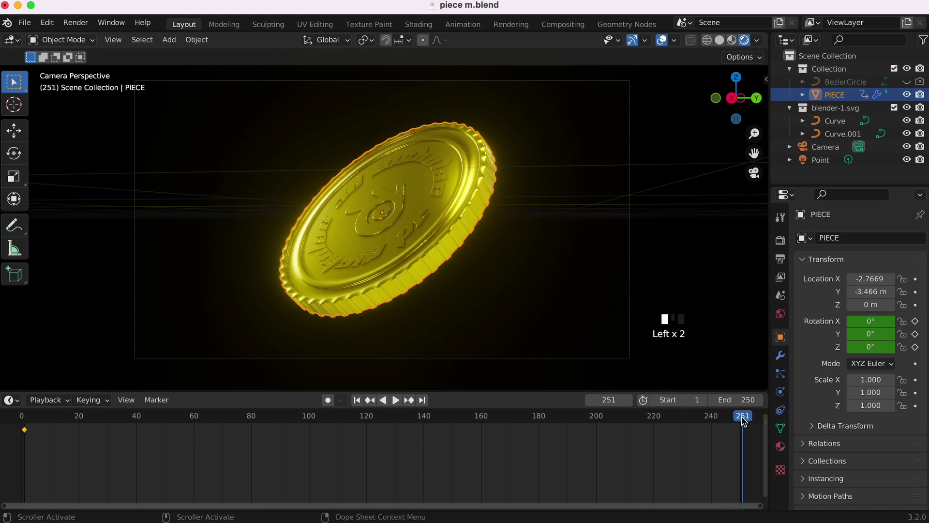
left_click(24, 422)
left_click_drag(24, 422, 745, 438)
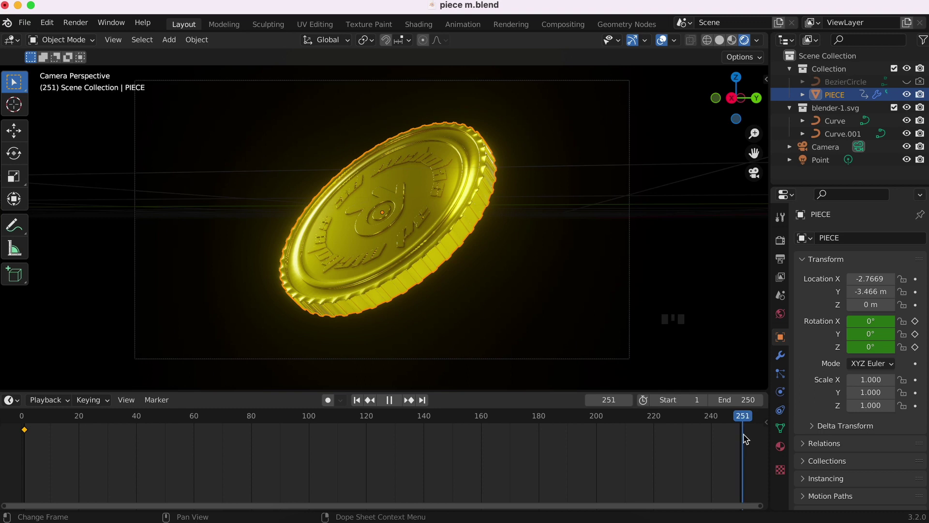
left_click_drag(744, 438, 742, 438)
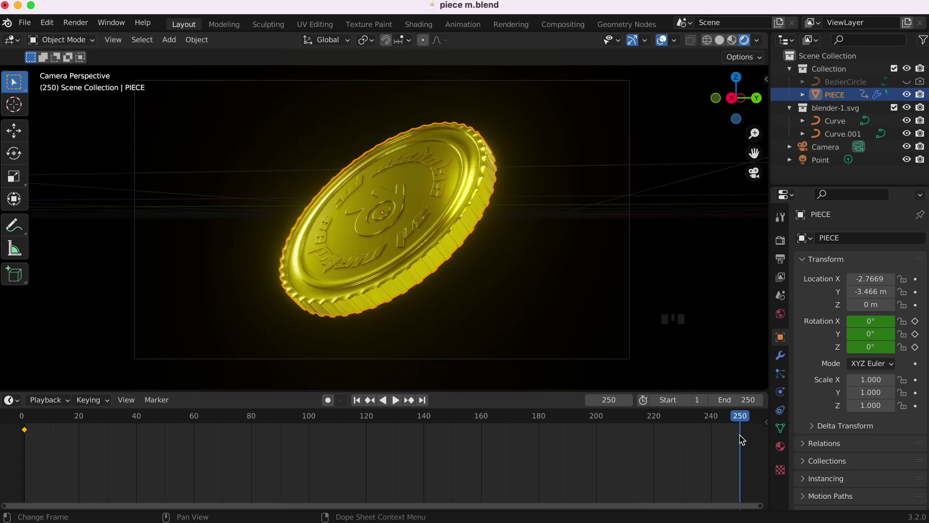
left_click(743, 438)
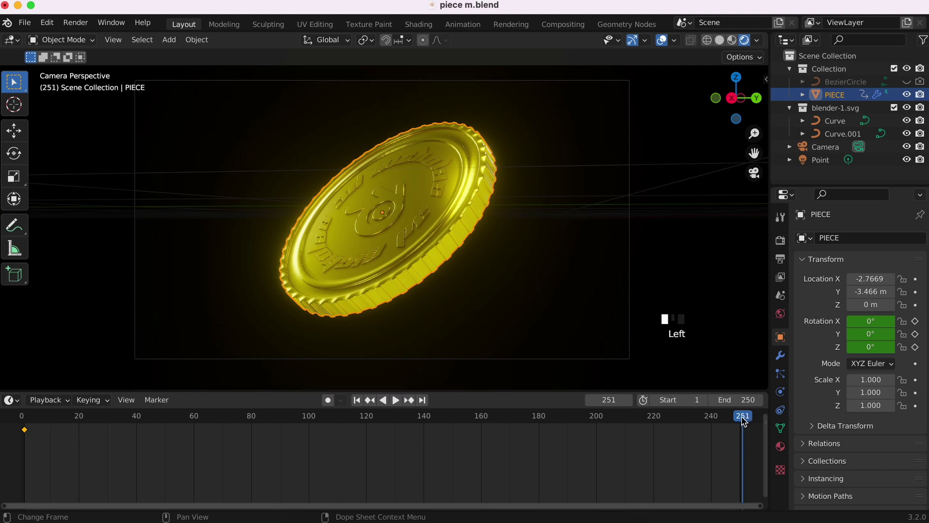
left_click(25, 420)
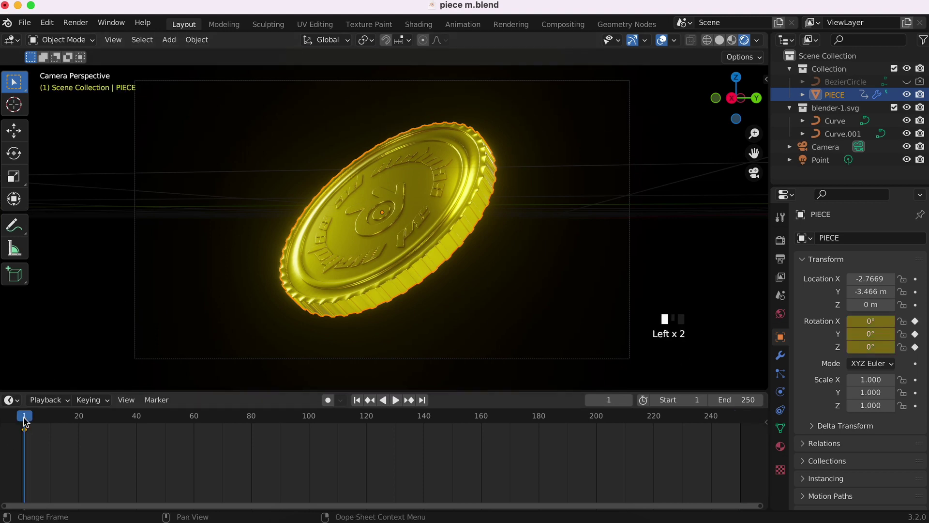
left_click_drag(24, 421, 651, 444)
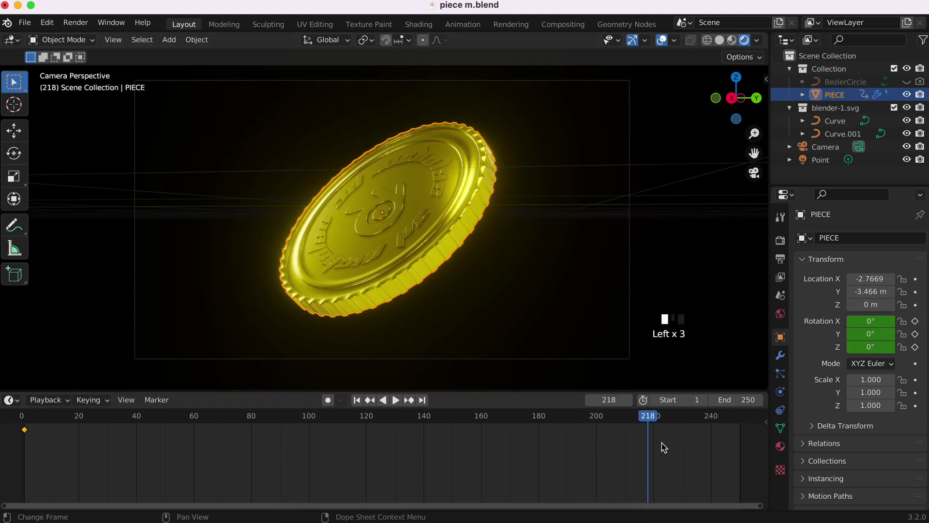
left_click_drag(731, 421, 743, 421)
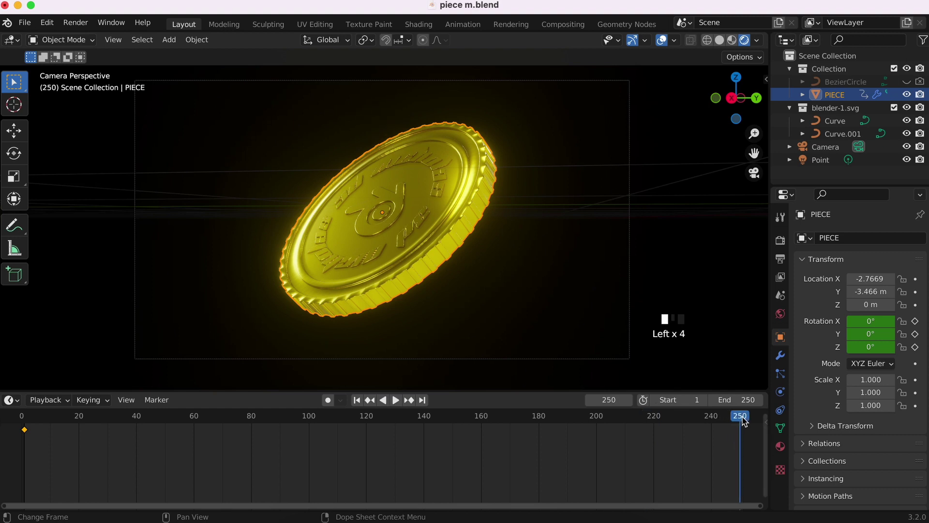
Step: At frame 249, set the coin's X, Y and Z rotation to 359° and insert a Rotation keyframe
left_click(738, 418)
left_click(424, 399)
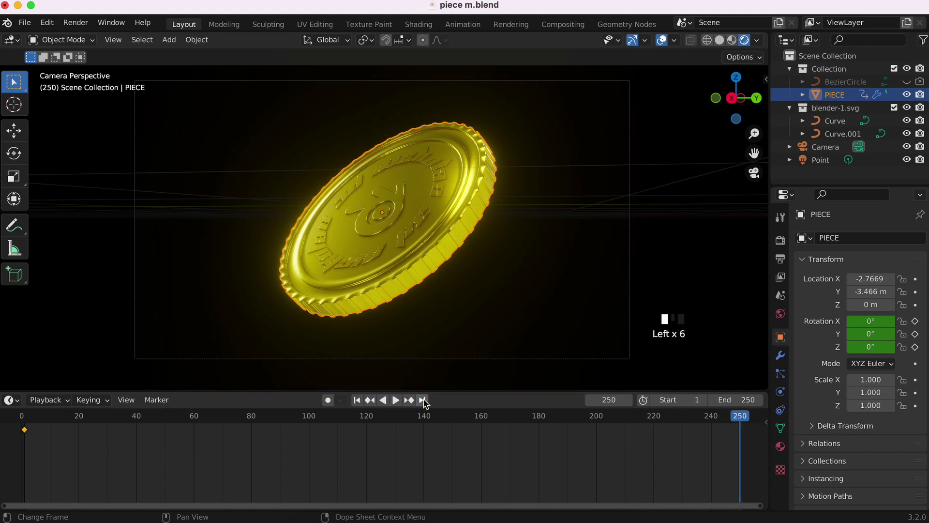
key("Left")
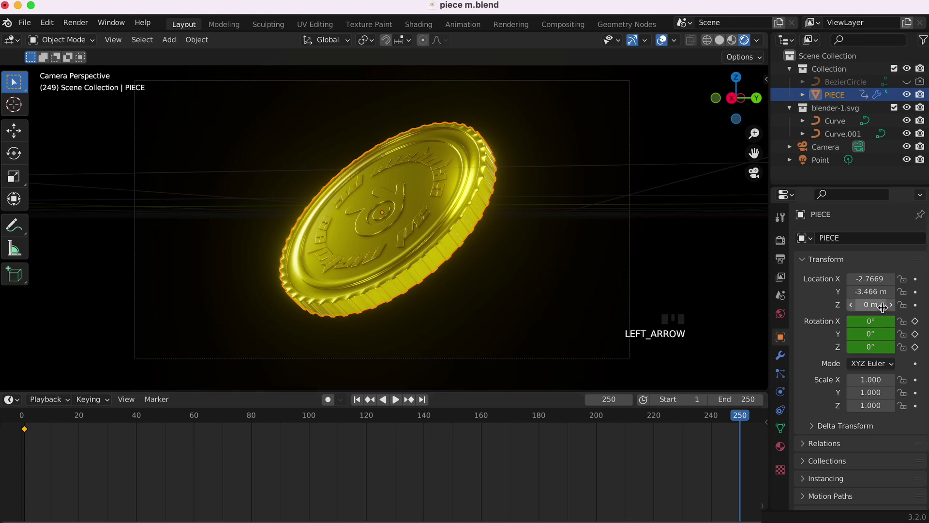
left_click_drag(866, 321, 866, 347)
type("359")
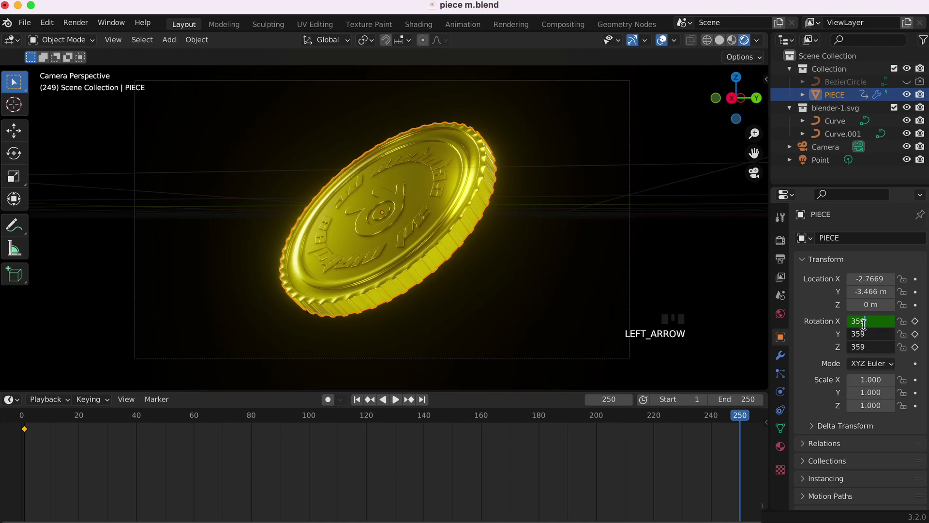
key("Return")
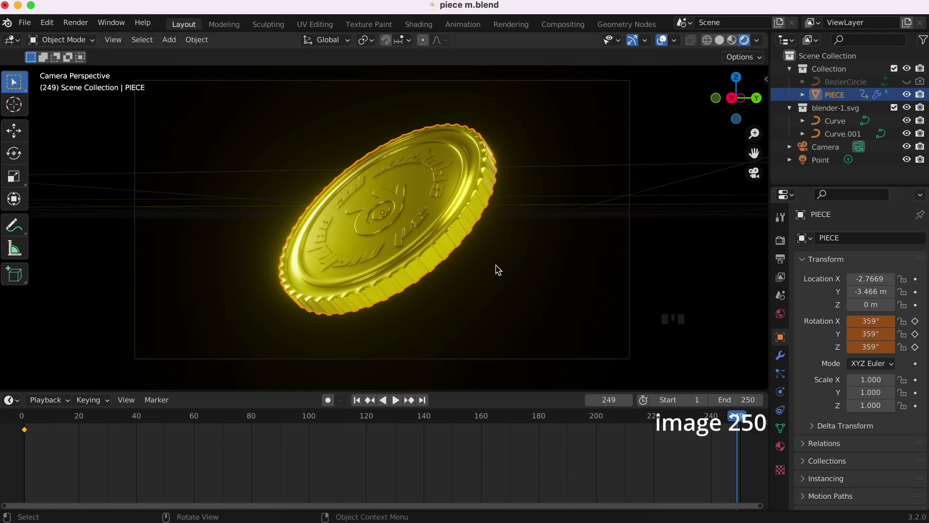
key("i")
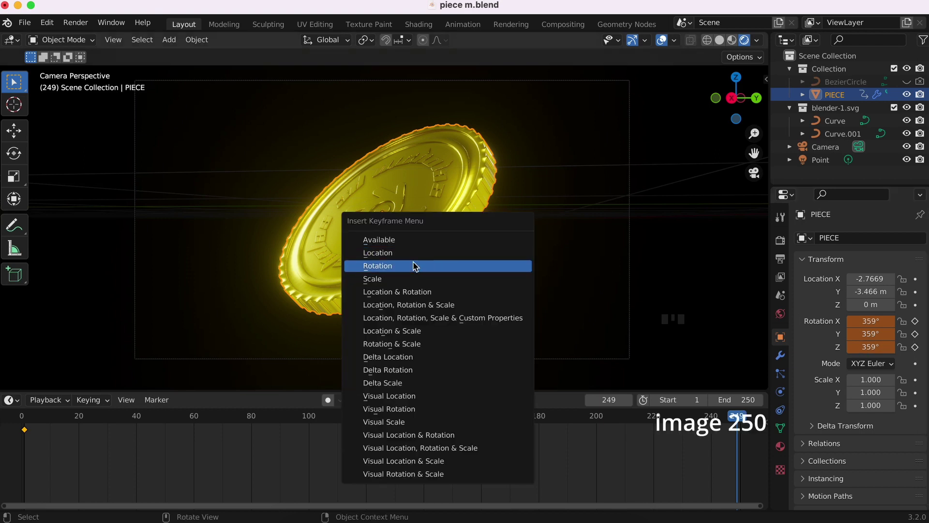
left_click(414, 266)
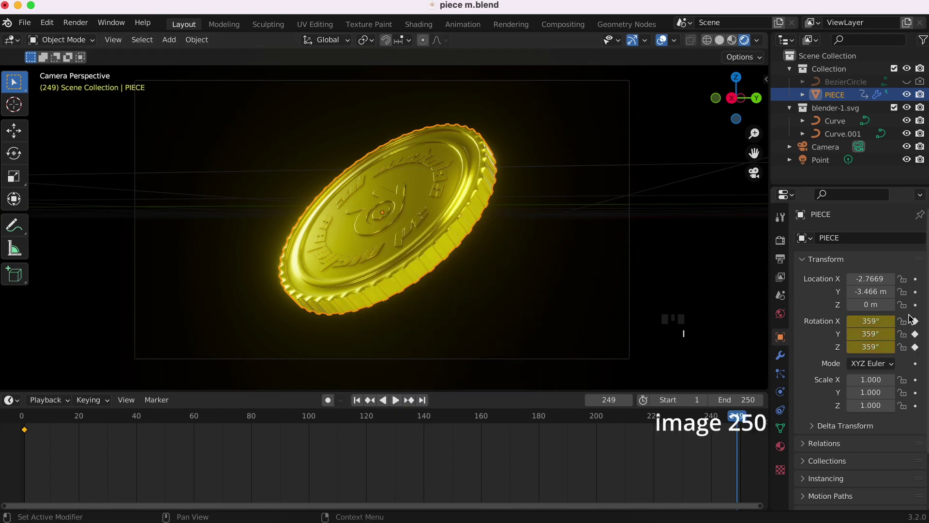
Step: Play the animation from frame 1 to preview the coin's rotation, and stop playback partway
left_click(357, 400)
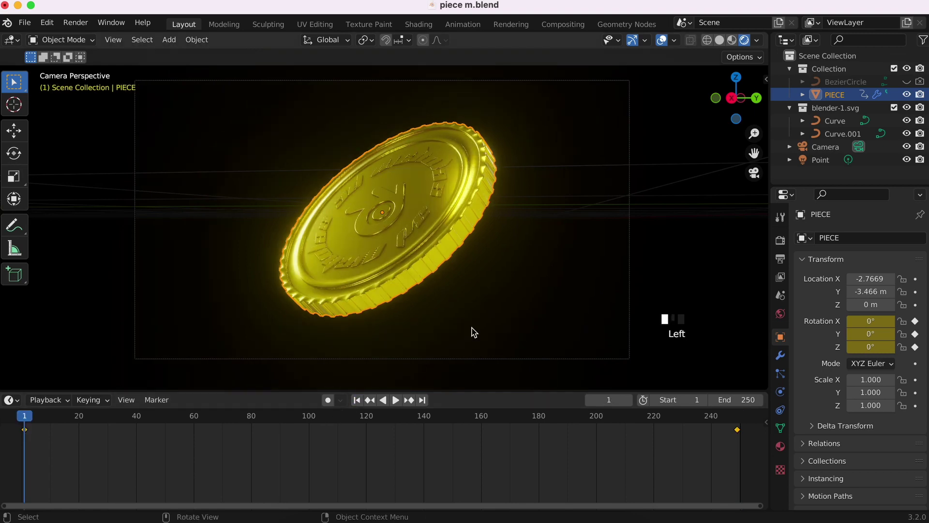
key("space")
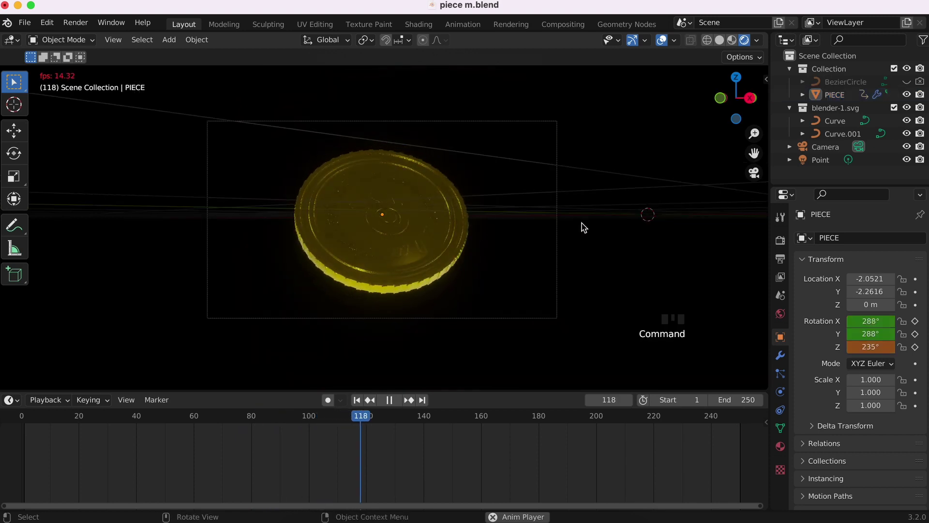
key("space")
Step: Select all visible objects, including the camera and light, and rotate them together freely with a trackball rotation
left_click(462, 234)
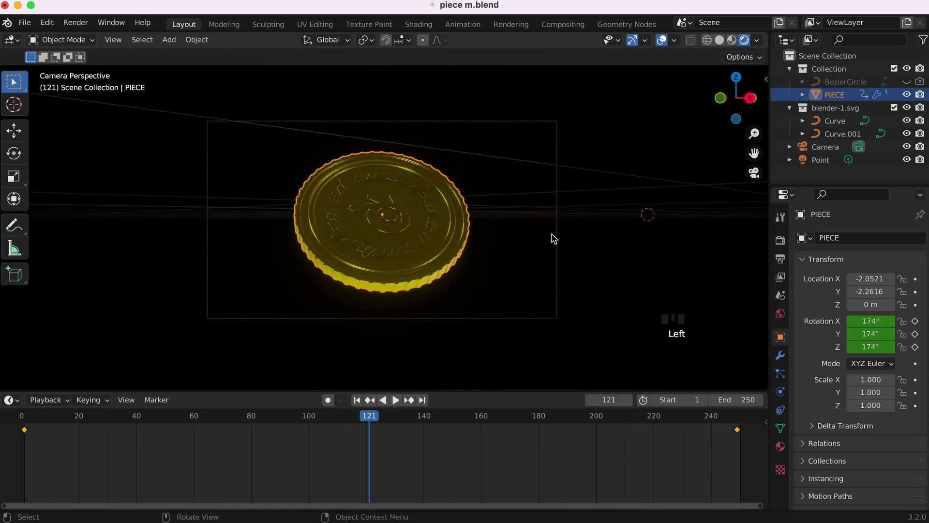
key("a")
key("r")
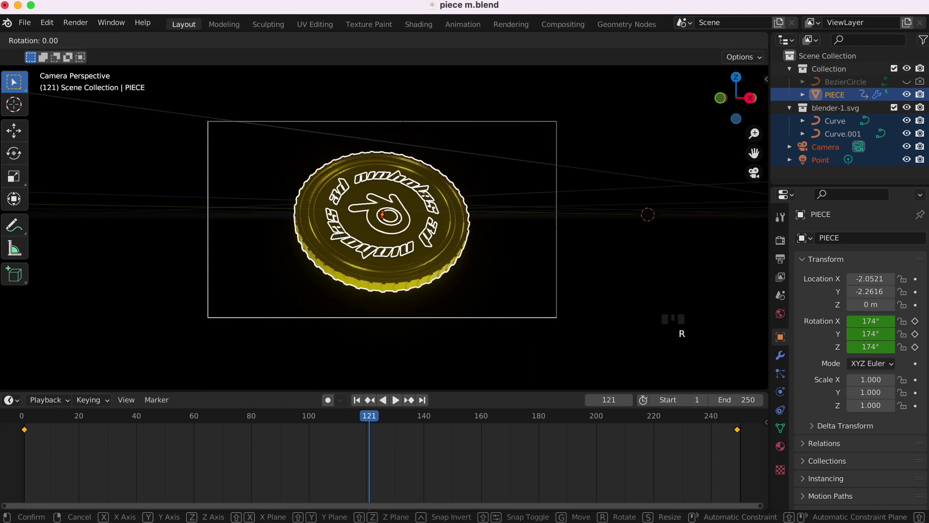
key("z")
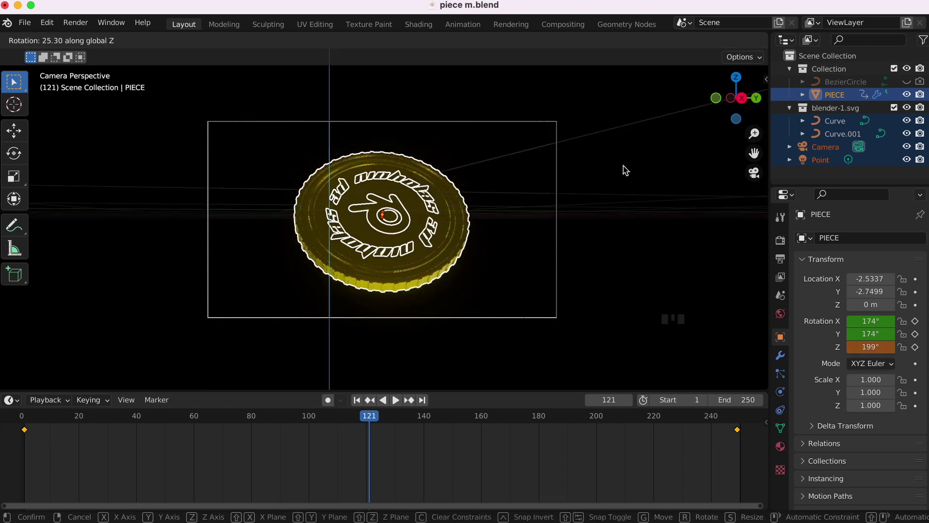
key("Escape")
key("r")
key("r")
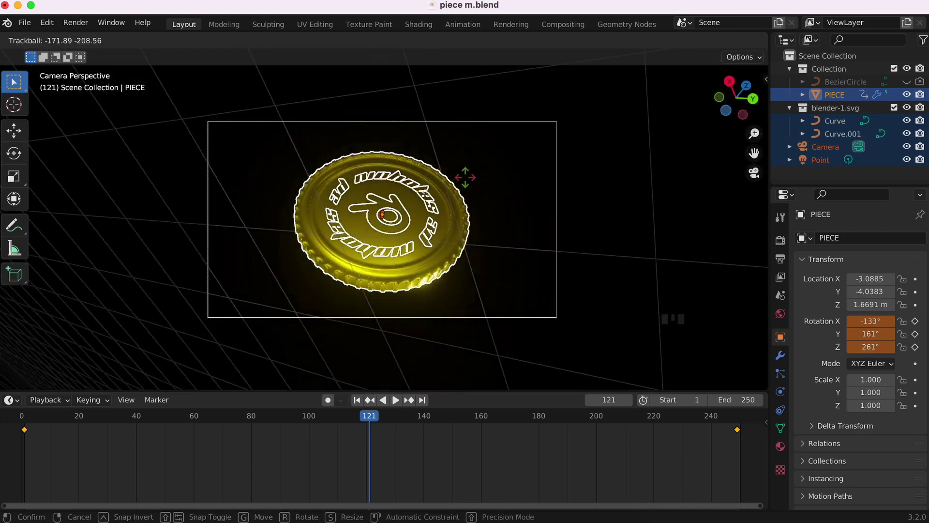
left_click(460, 187)
Step: Play the animation from frame 1 to check the coin's motion, then stop it and clear the selection
left_click_drag(370, 414, 24, 420)
key("space")
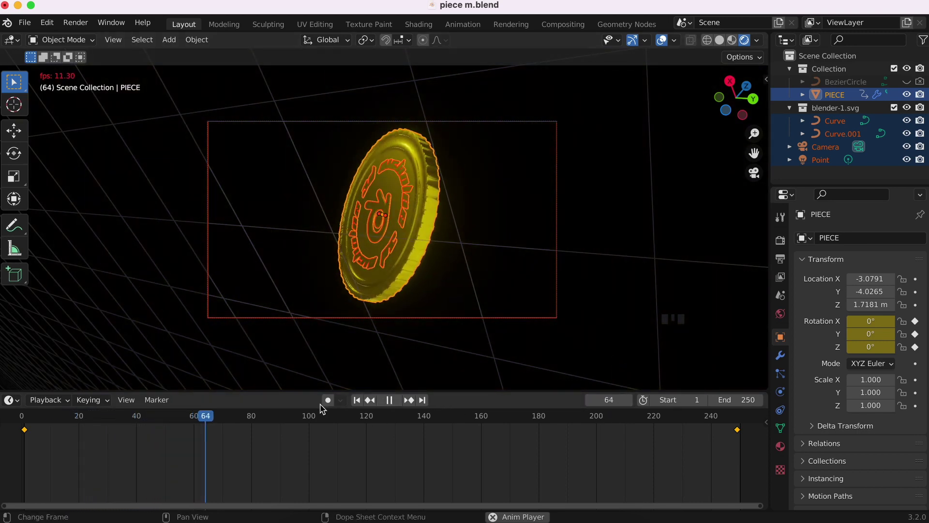
left_click_drag(315, 417, 400, 410)
key("space")
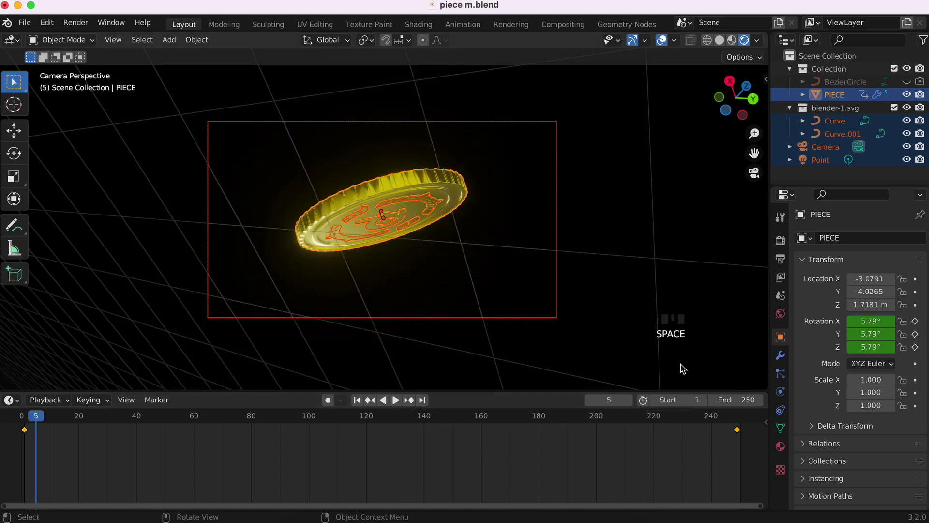
left_click(668, 272)
Step: Open the scene's output properties
left_click(779, 240)
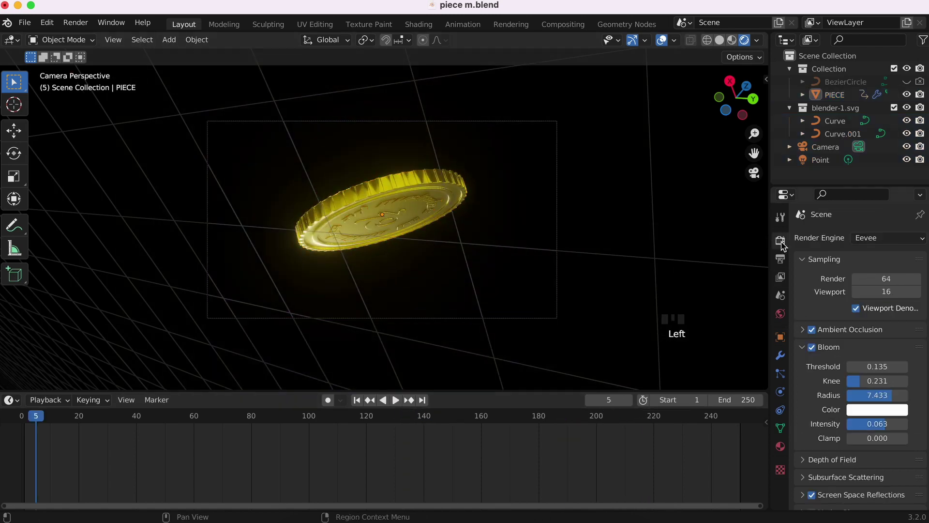
left_click(780, 259)
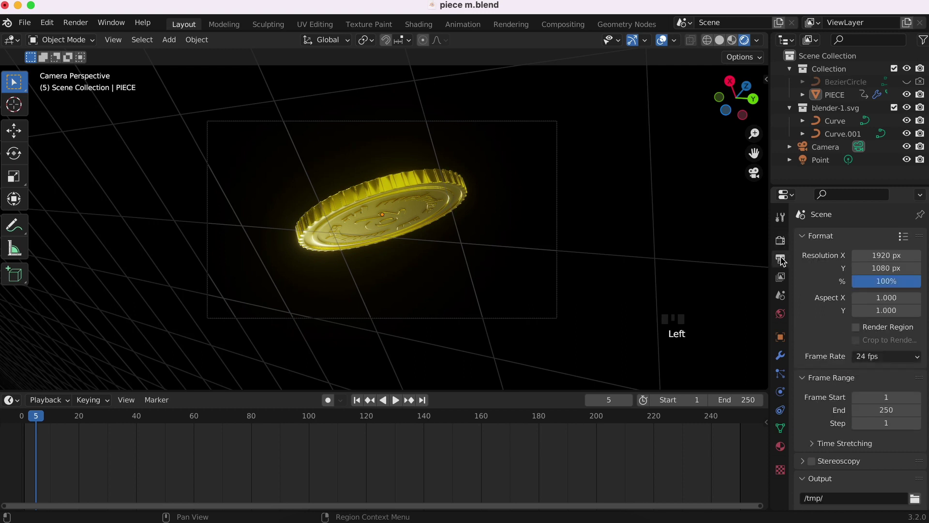
scroll(822, 271, "down", 2)
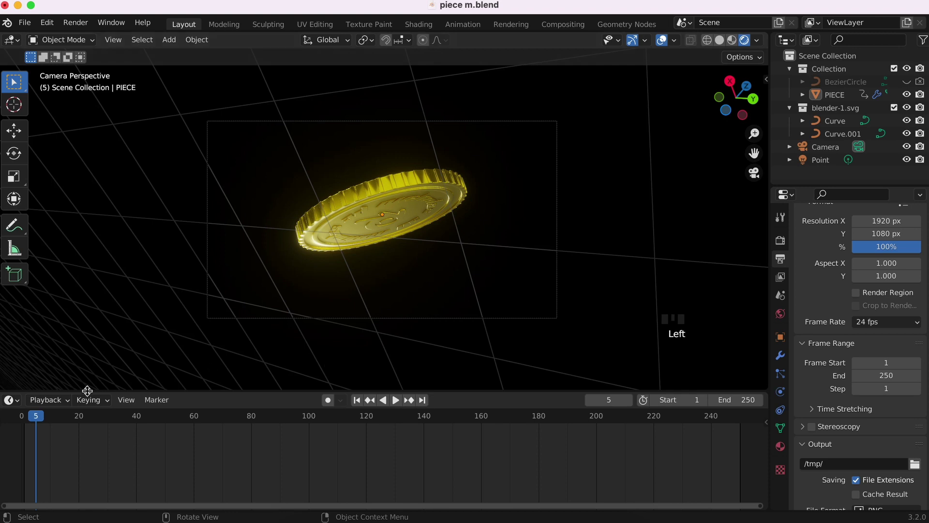
Step: Switch the timeline area to the Graph Editor and display the coin's full rotation curve
left_click(14, 405)
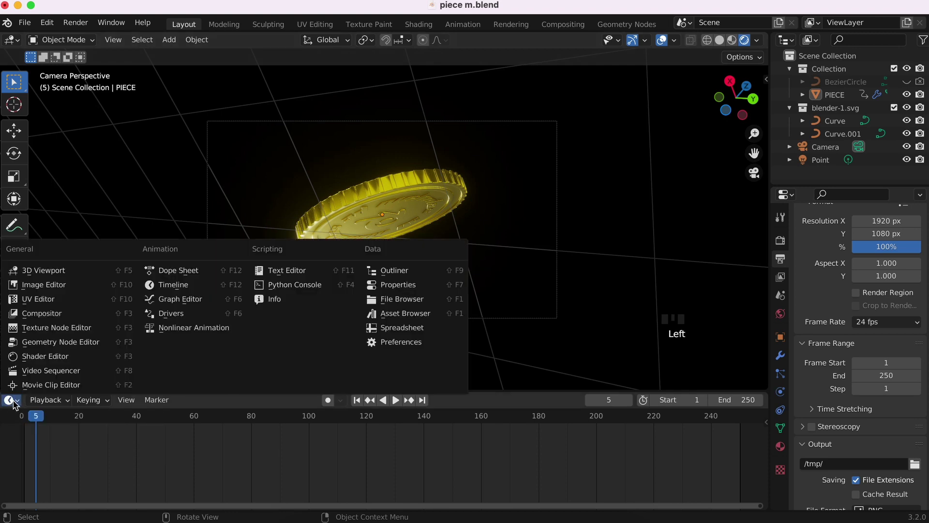
left_click(179, 298)
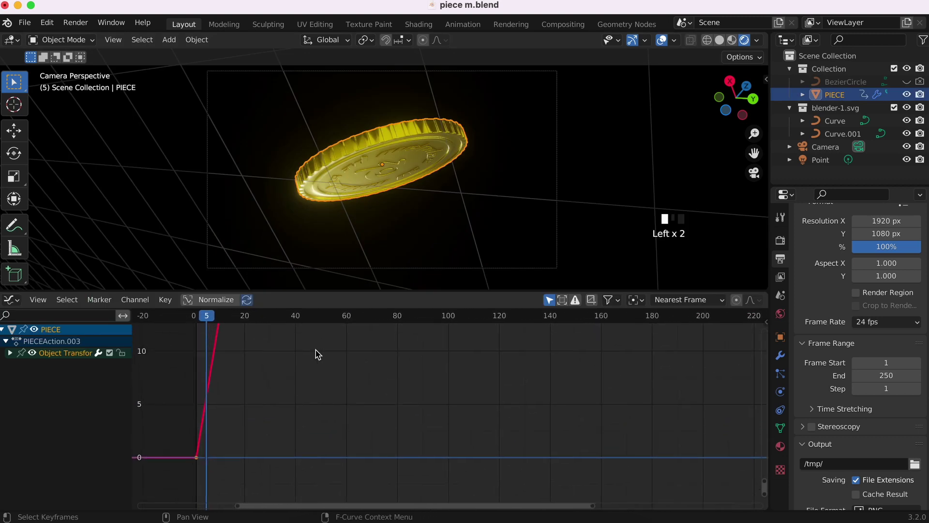
scroll(317, 355, "down", 10)
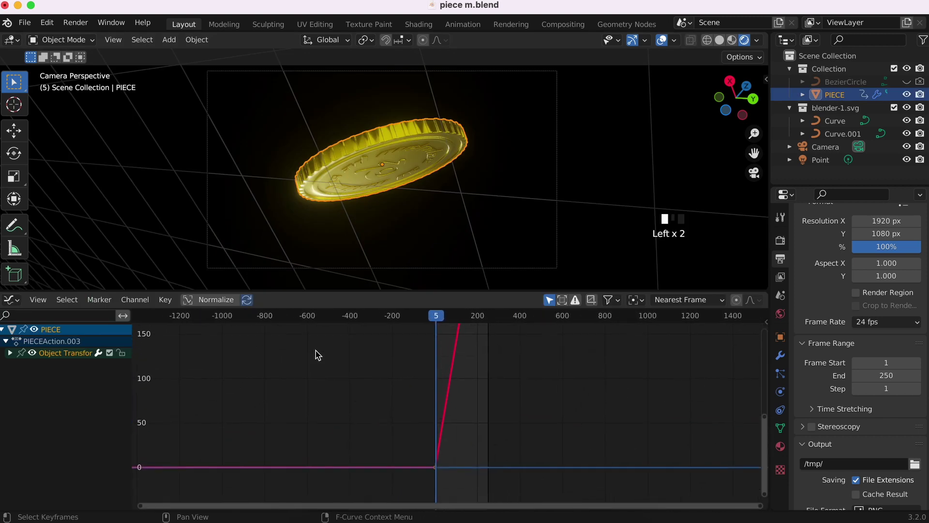
scroll(317, 355, "right", 3)
scroll(317, 355, "up", 5, "ctrl")
scroll(317, 354, "down", 10, "ctrl")
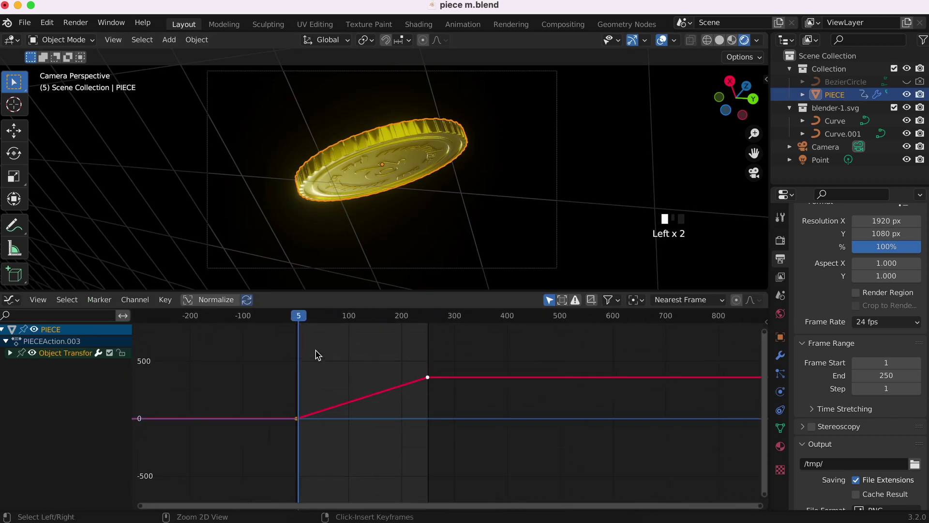
scroll(317, 355, "up", 8, "ctrl")
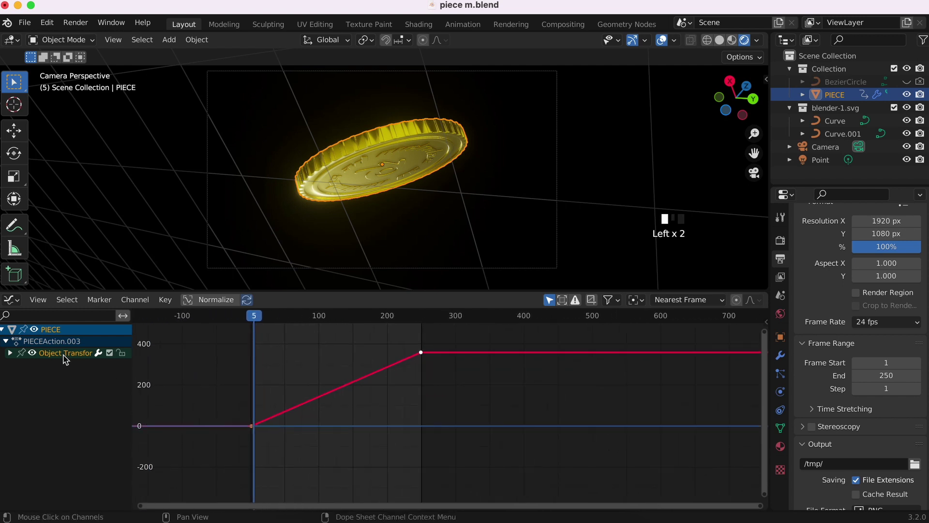
Step: Expand the coin's transform channels and inspect the X, Y and Z Euler Rotation curves one by one
left_click(9, 353)
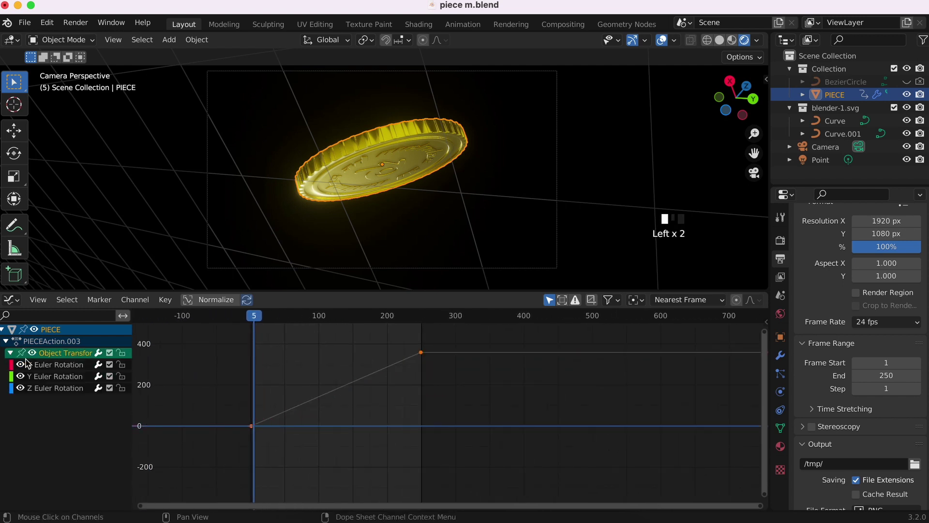
left_click(43, 377)
left_click(44, 389)
left_click(45, 376)
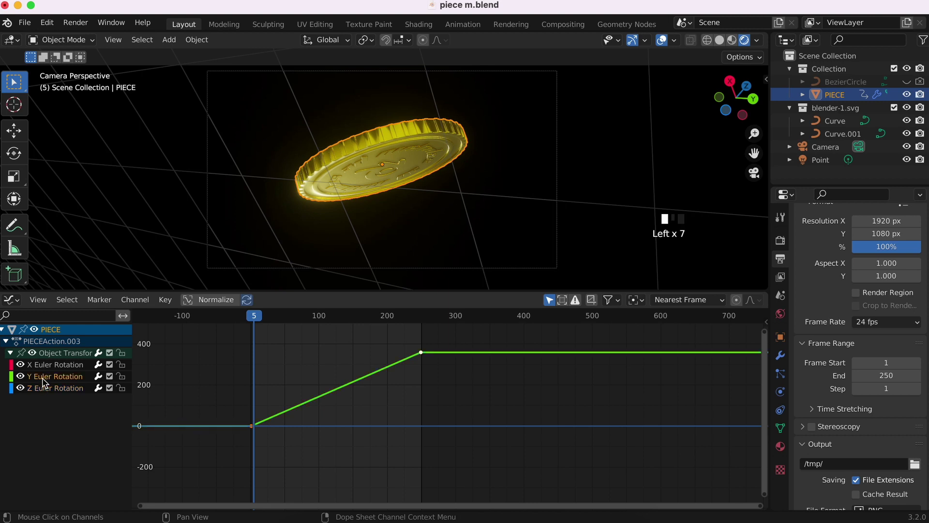
left_click(45, 364)
scroll(397, 416, "left", 2)
scroll(397, 415, "left", 2)
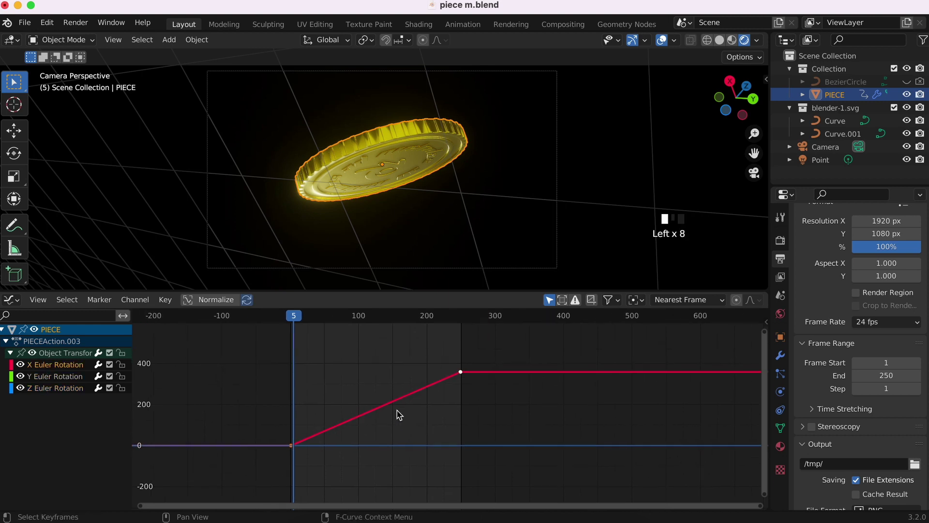
Step: Move the coin's end rotation keyframes along the time axis to about frame 138 and play the animation
left_click_drag(468, 387, 518, 428)
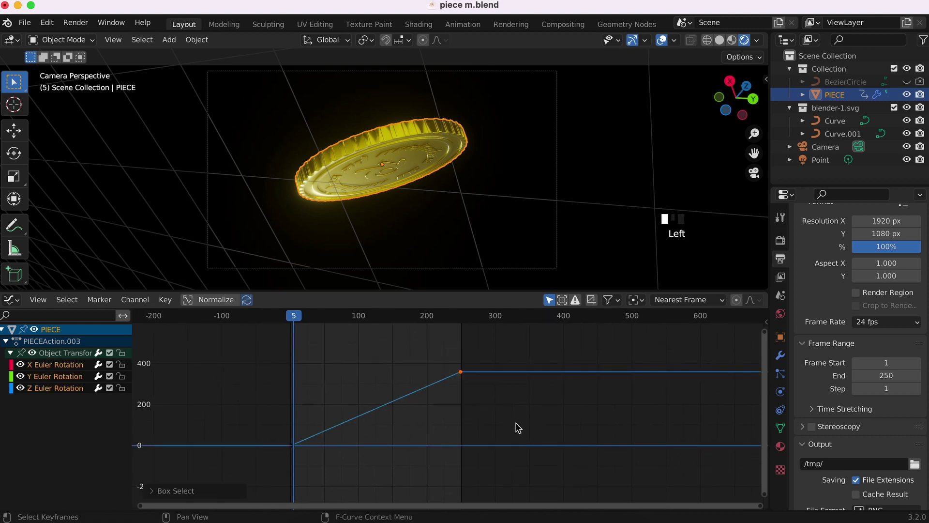
key("g")
key("x")
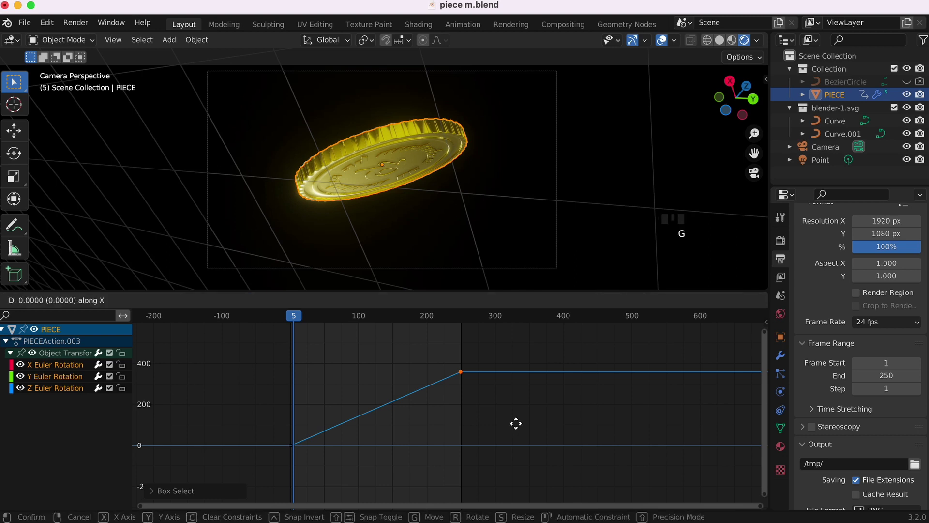
left_click(441, 409)
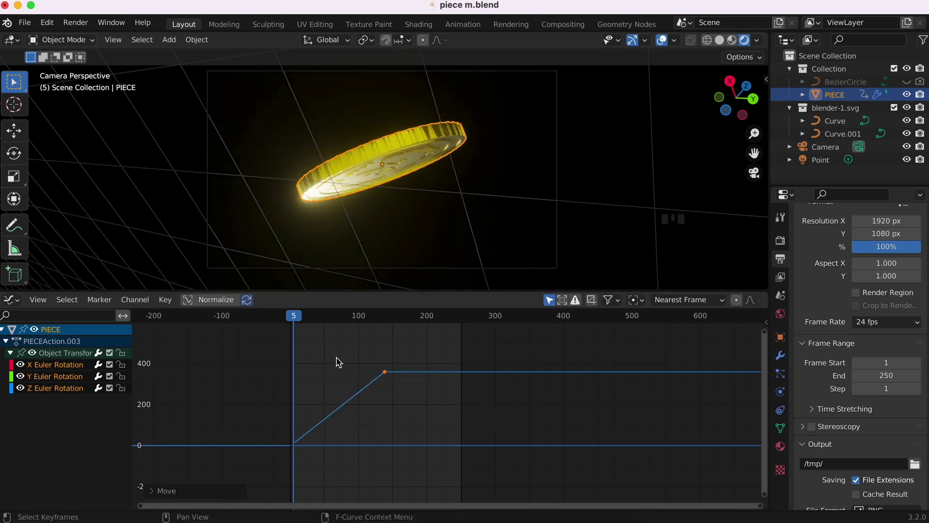
key("space")
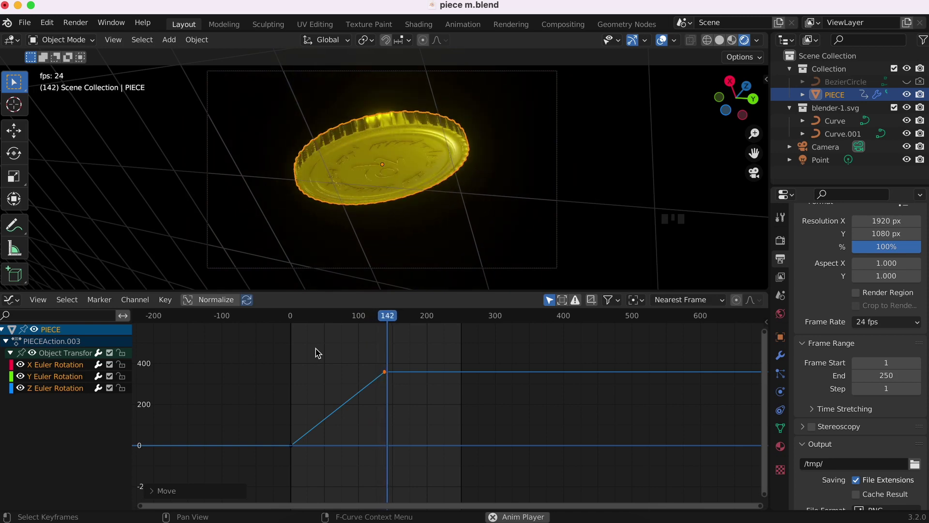
key("space")
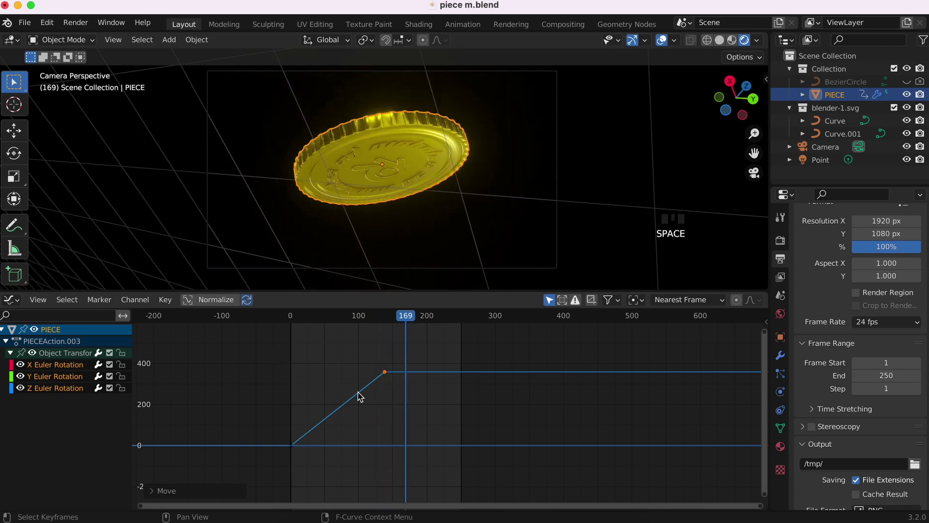
Step: Try to apply Linear Extrapolation to the coin's transform channel group
left_click(87, 403)
left_click(76, 357)
right_click(76, 357)
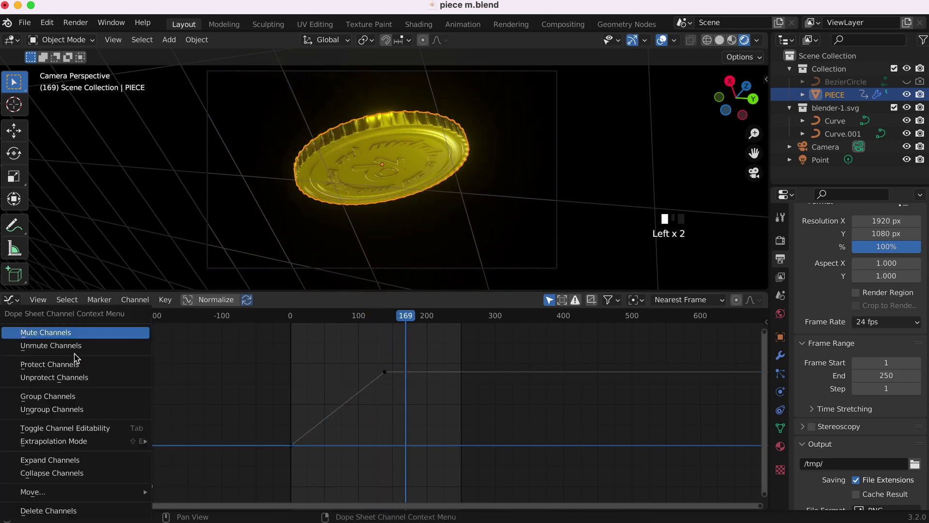
mouse_move(79, 445)
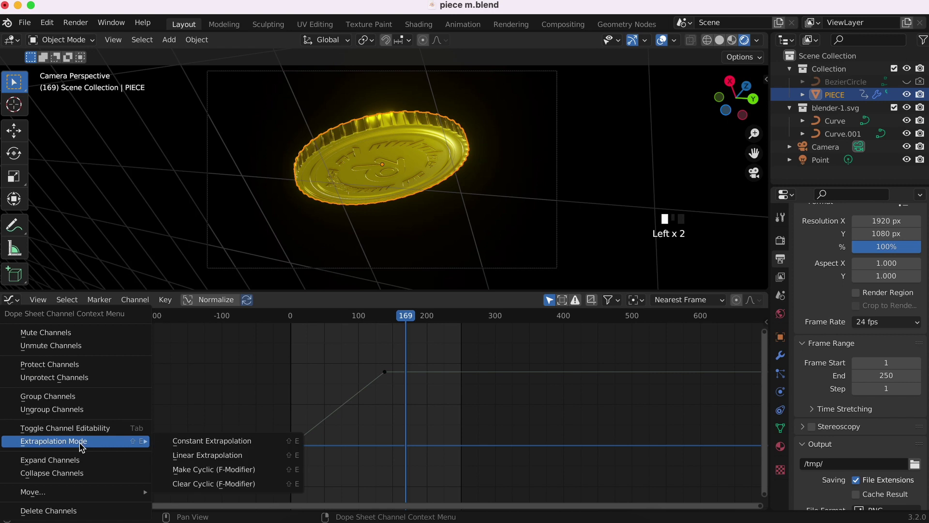
left_click(209, 455)
Step: Select all the coin's rotation keyframes and set their extrapolation mode to Linear Extrapolation
left_click_drag(225, 368, 356, 423)
right_click(71, 354)
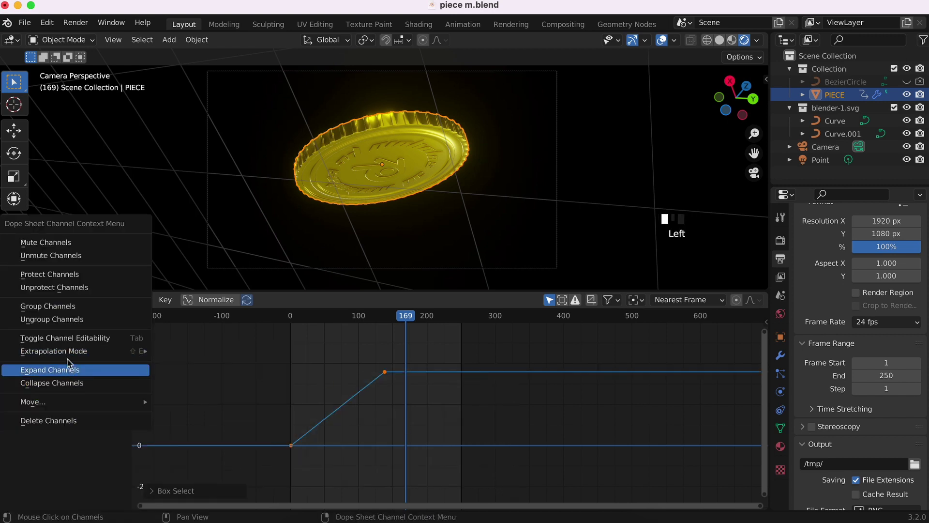
mouse_move(70, 358)
left_click(207, 364)
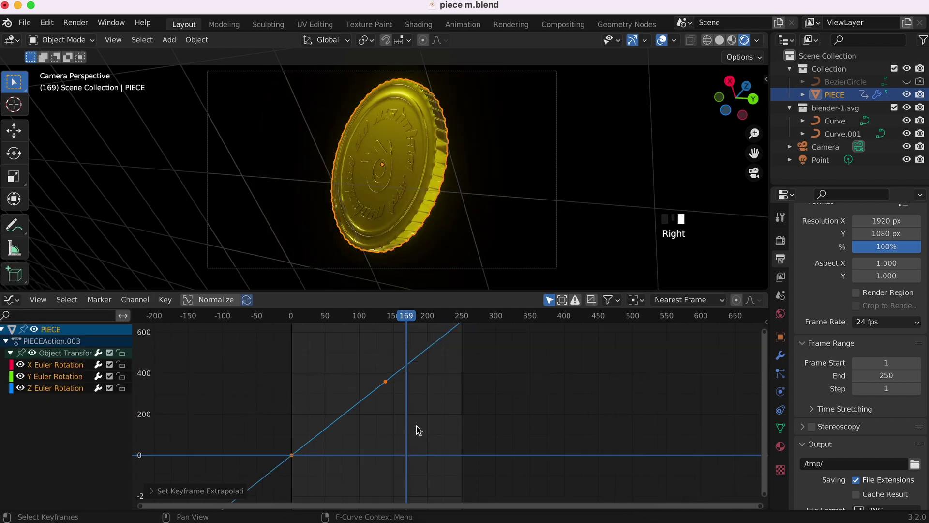
scroll(429, 373, "up", 5, "ctrl")
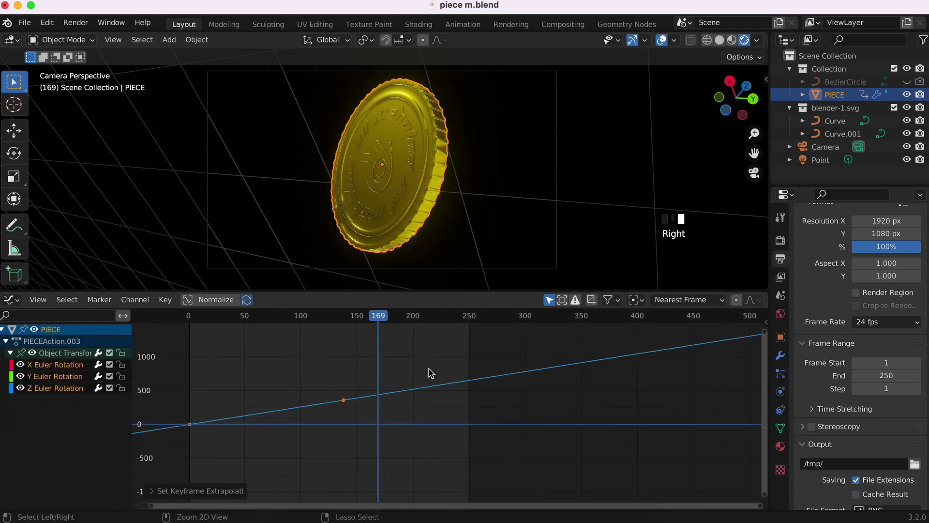
Step: Play the coin's animation from near the start of the timeline to check the linear rotation
scroll(430, 373, "up", 8, "ctrl")
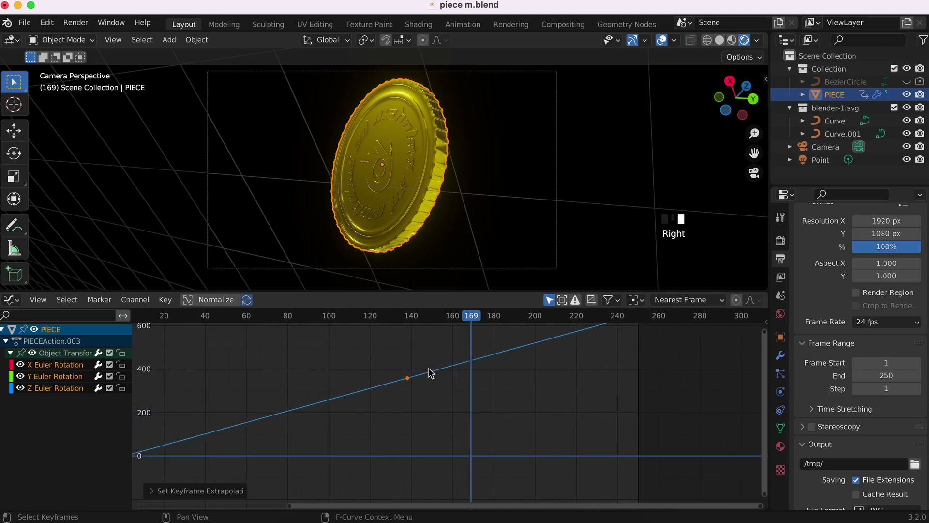
left_click(194, 315)
key("space")
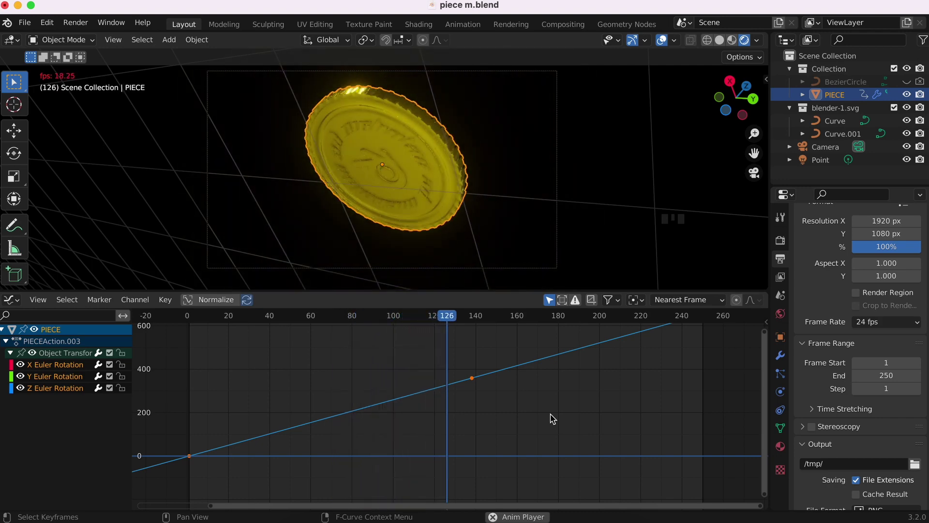
Step: Set the scene's end frame to 138 and play back the shortened loop
left_click(892, 376)
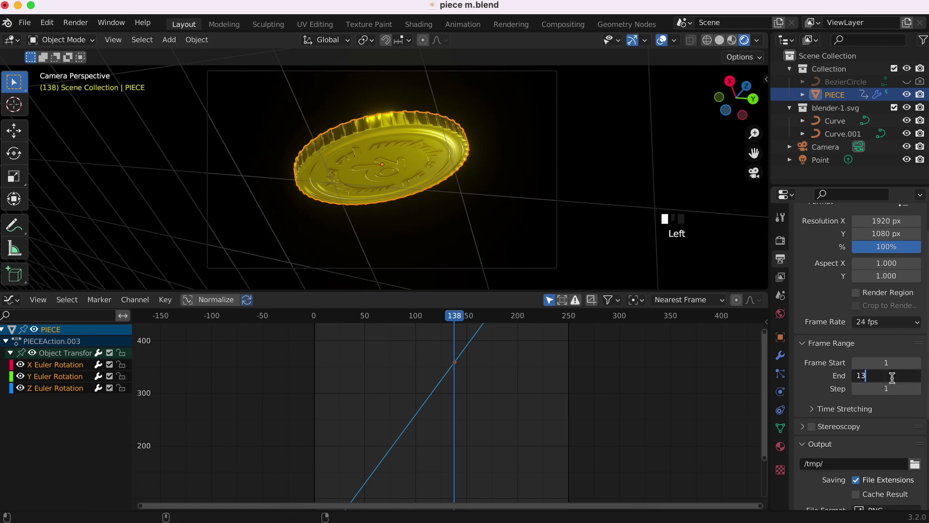
type("138")
key("Return")
key("space")
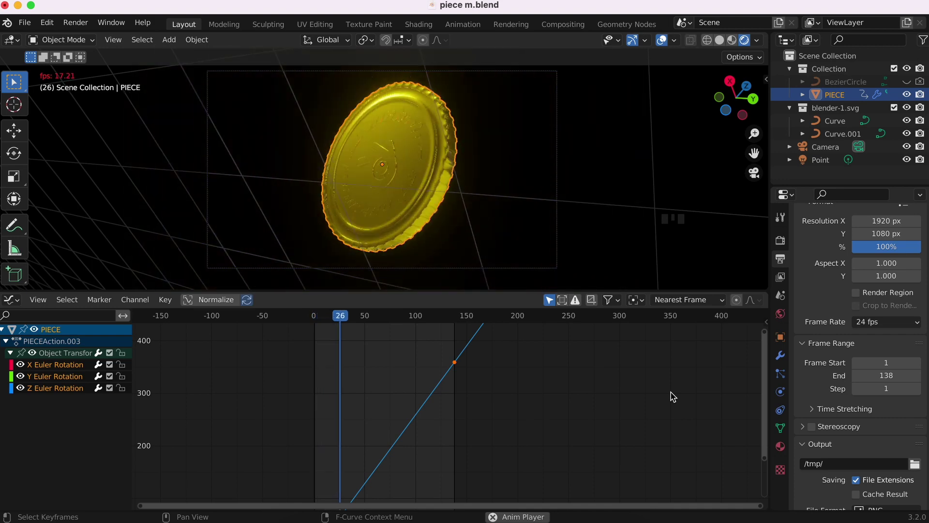
key("space")
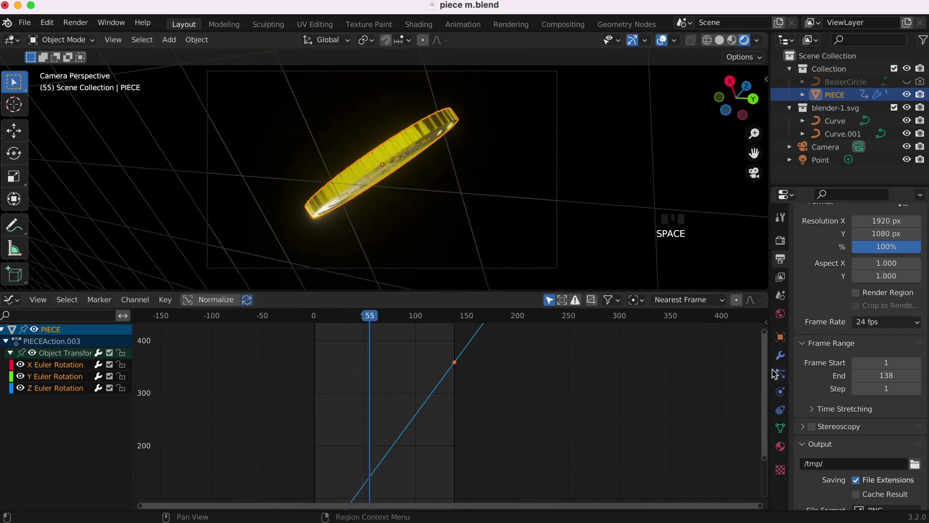
Step: Widen the properties editor, set the frame rate to 30 fps and play the animation
left_click_drag(771, 370, 604, 368)
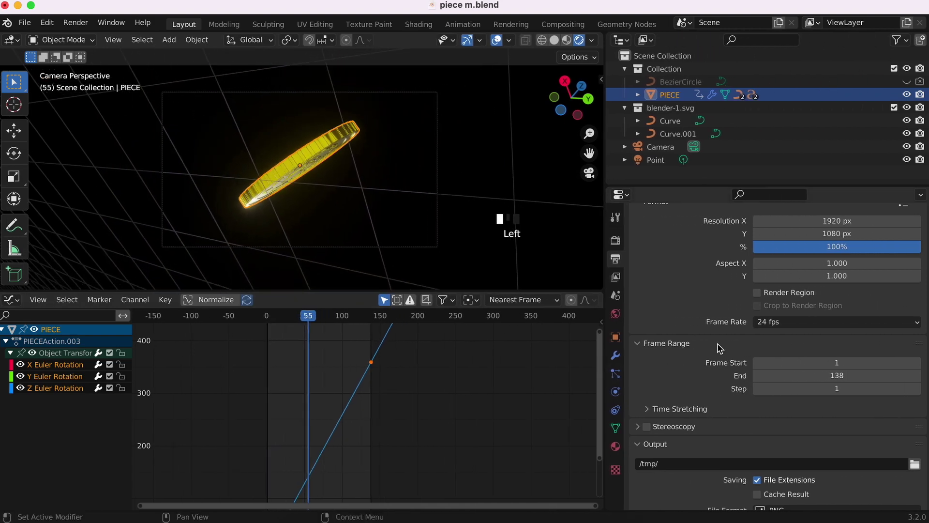
scroll(720, 348, "down", 2)
left_click(816, 295)
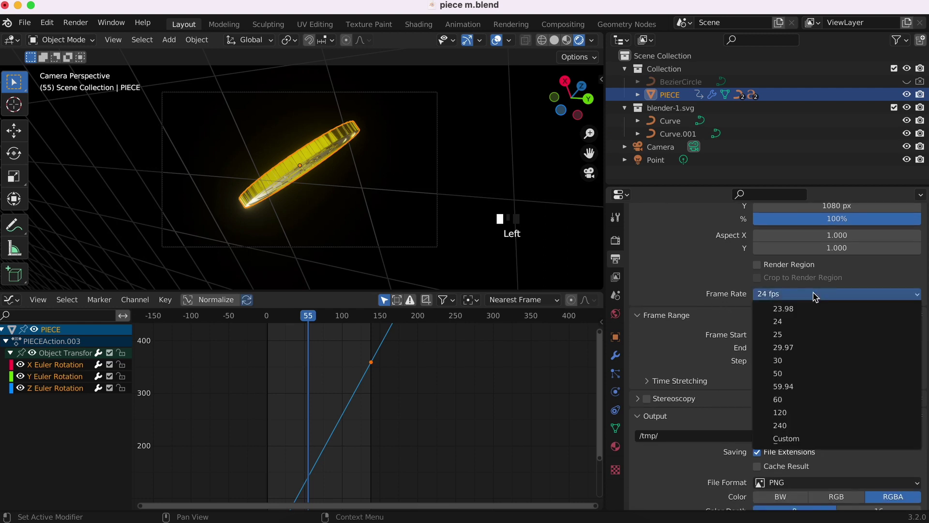
left_click(803, 364)
key("space")
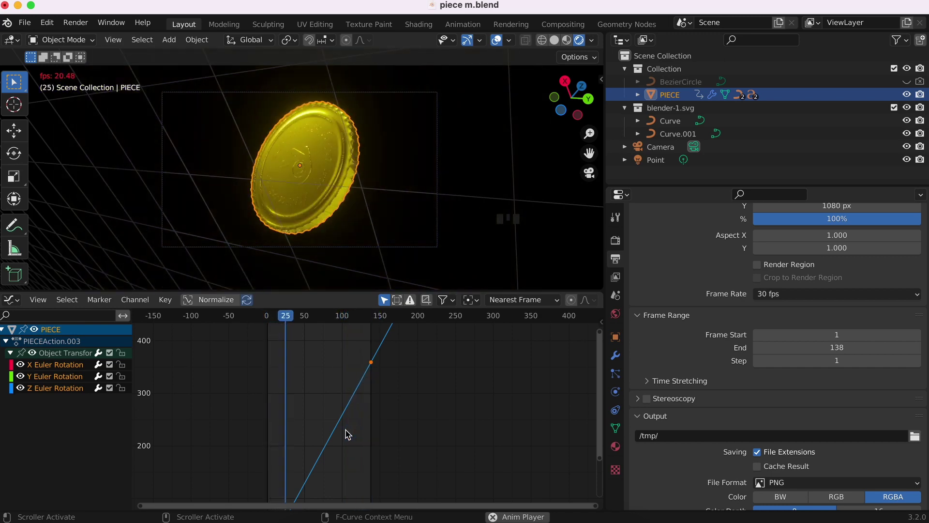
key("space")
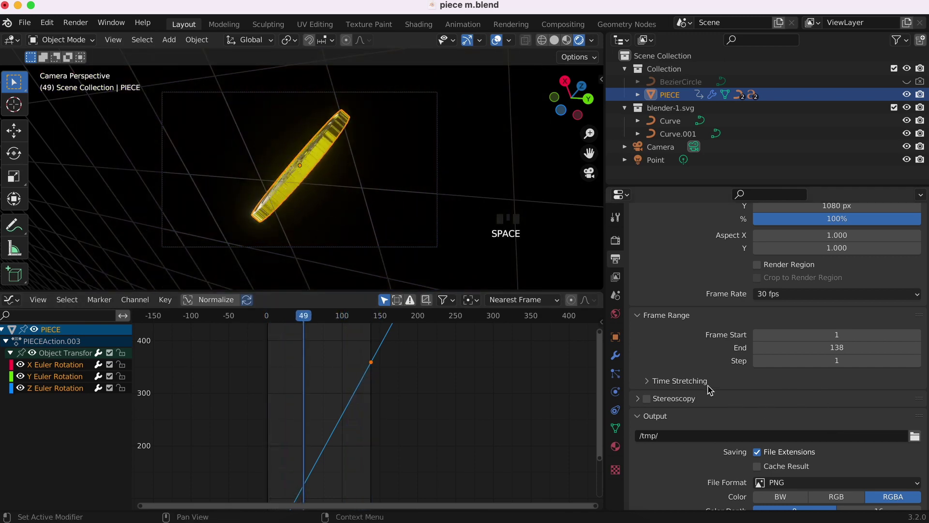
Step: Set the output file format to FFmpeg Video and the output path to animationpiece on the Desktop
scroll(710, 390, "down", 5)
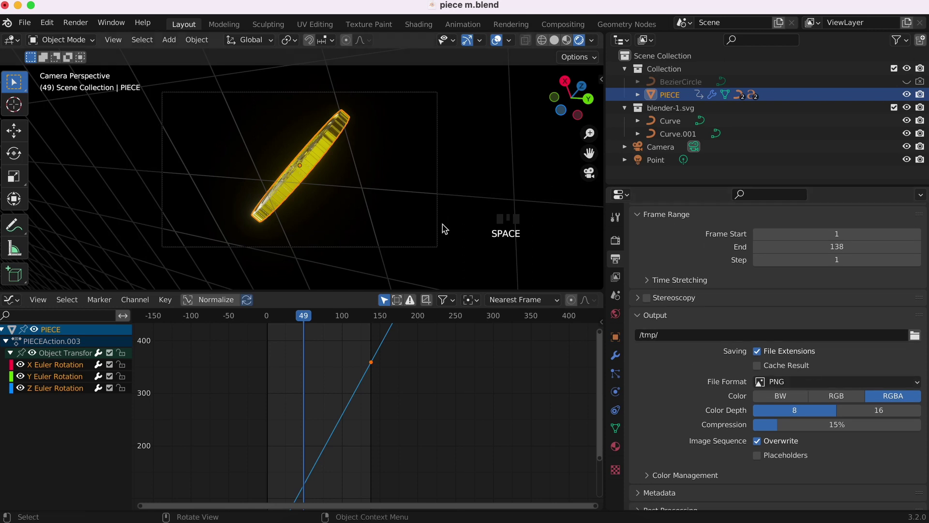
left_click(780, 385)
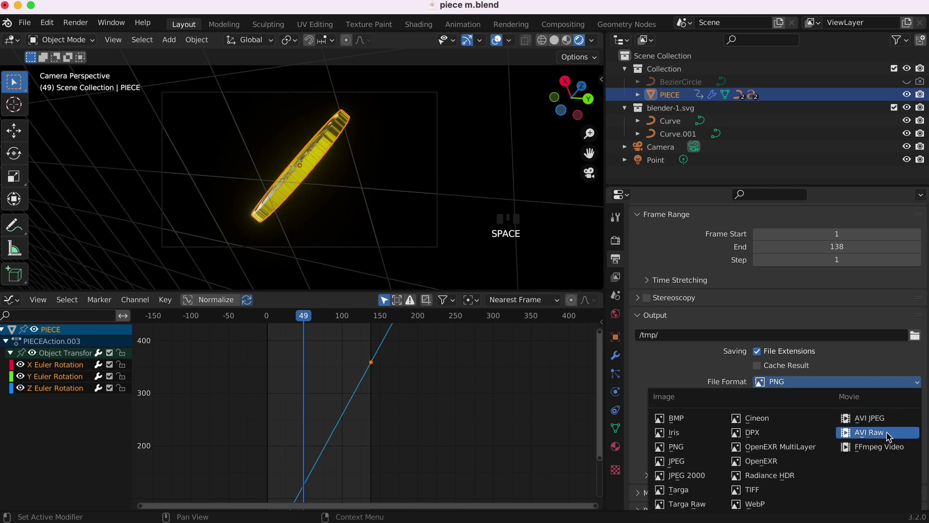
left_click(880, 447)
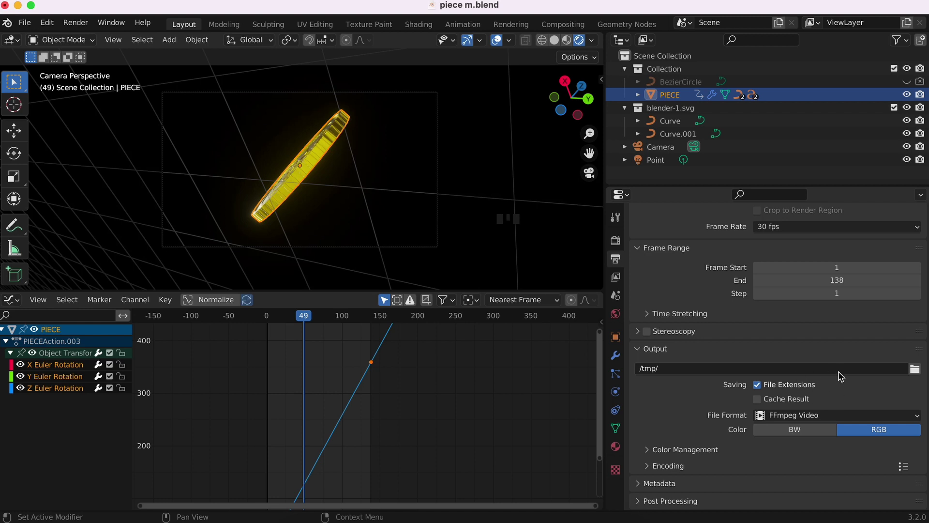
type("/Users/nicholas/Desktop/animationpiece")
key("Return")
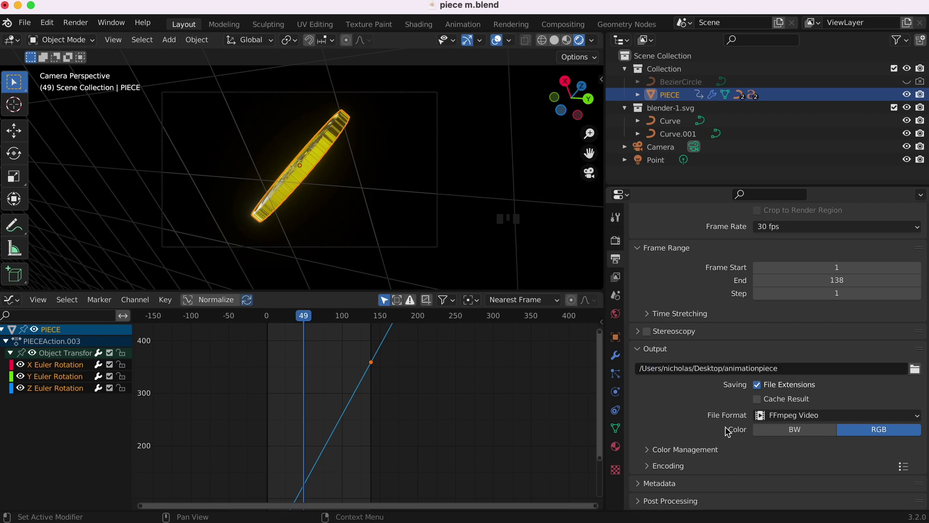
Step: Set the video encoding container to MPEG-4 and the output quality to Perceptually Lossless
left_click(648, 465)
scroll(771, 460, "down", 8)
left_click(787, 301)
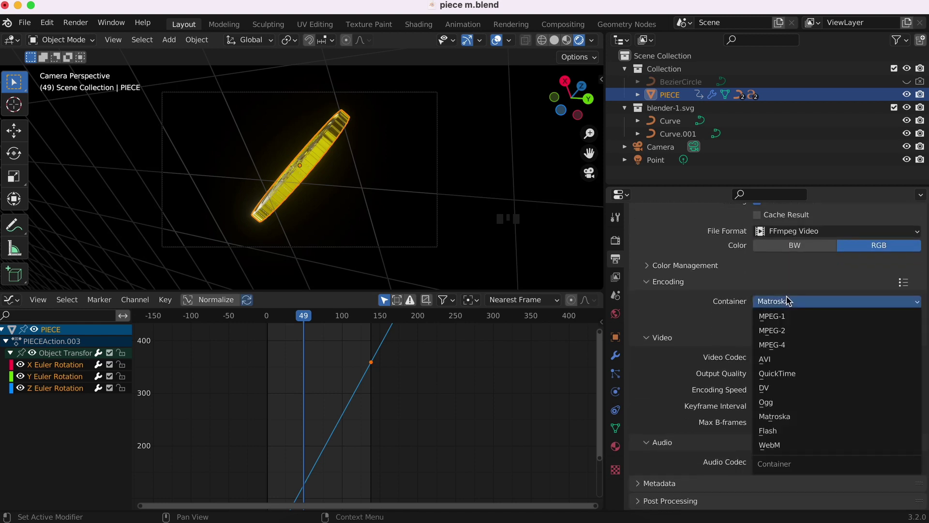
left_click(786, 345)
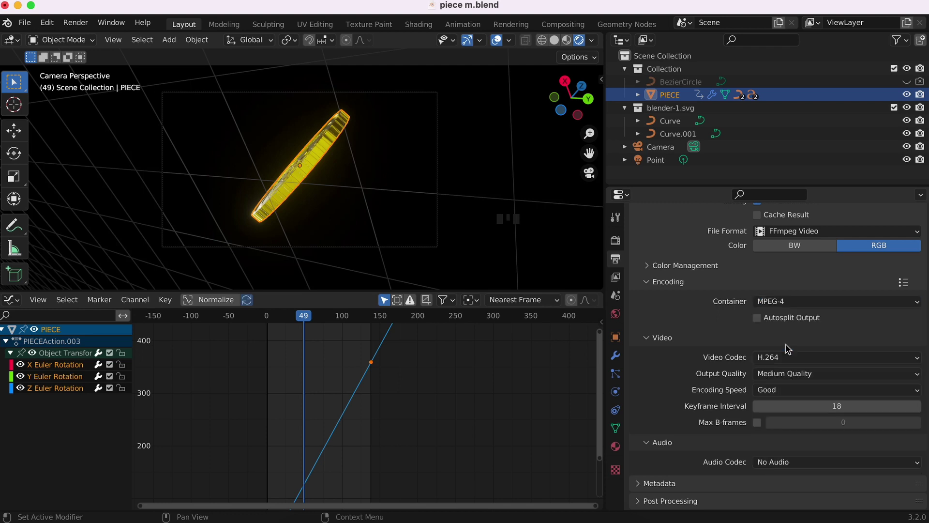
left_click(787, 374)
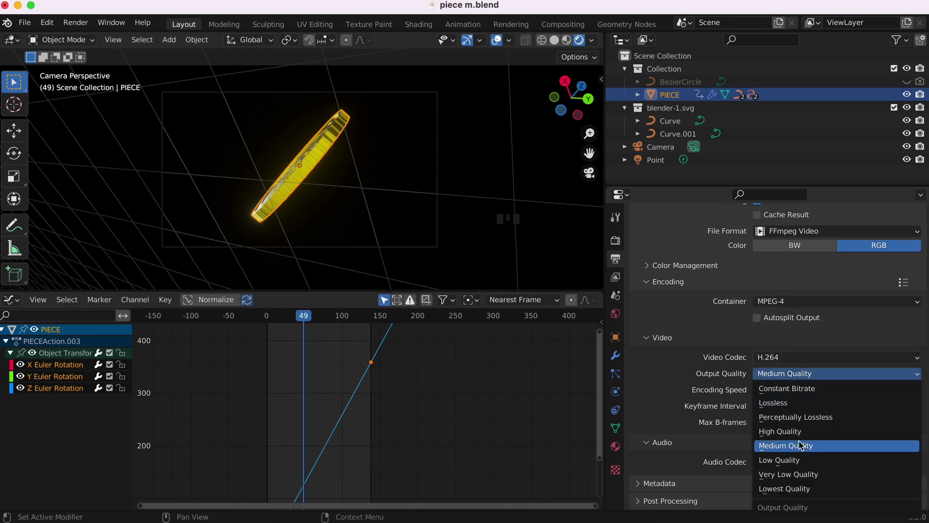
left_click(821, 417)
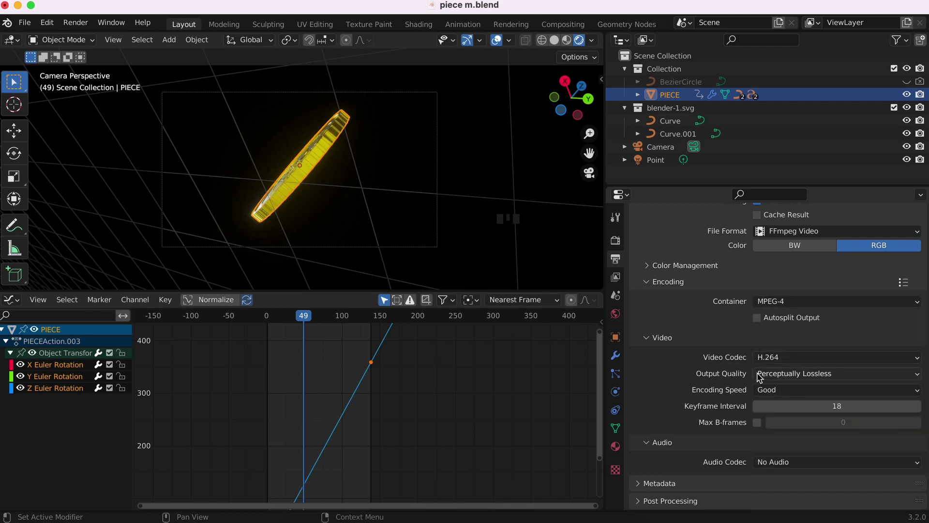
scroll(707, 367, "up", 10)
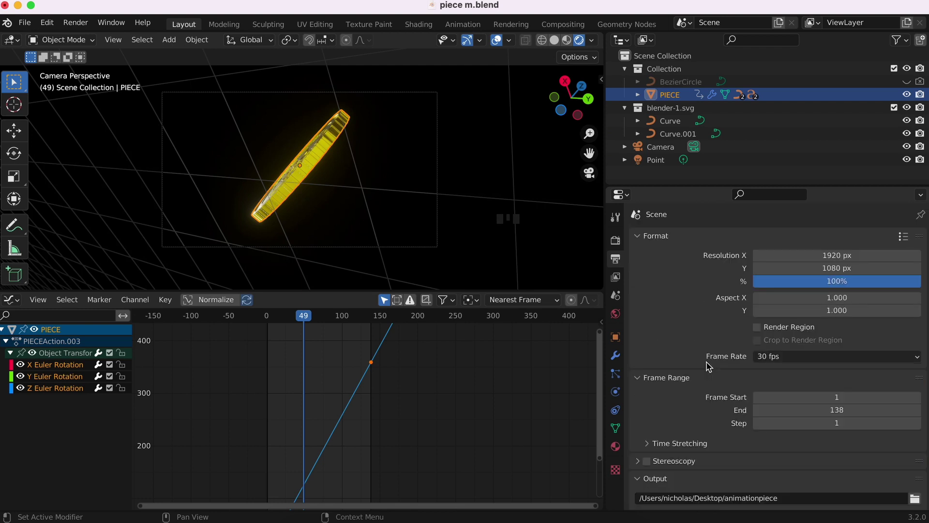
left_click(80, 25)
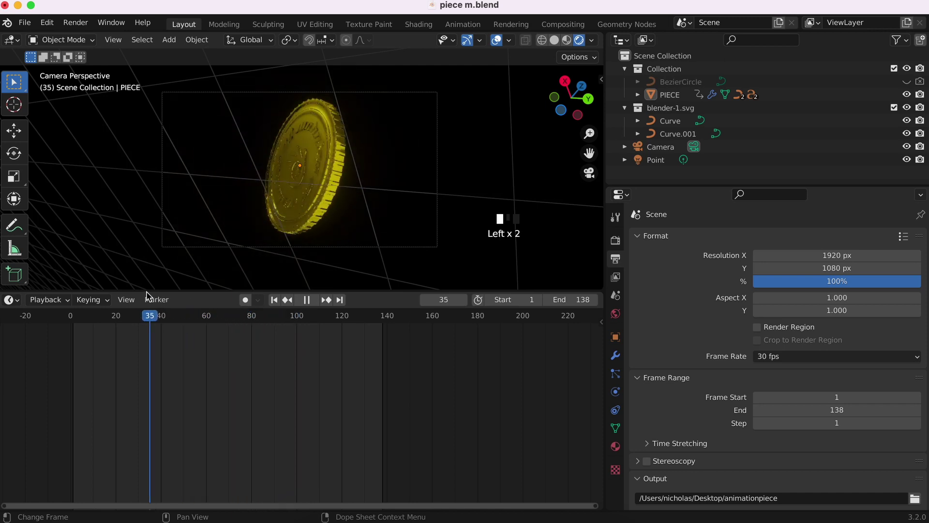
Step: Stop the playback, then enlarge the 3D viewport over its neighbouring editors and switch it to Solid shading
left_click(309, 300)
left_click_drag(365, 291, 366, 416)
left_click_drag(605, 297, 821, 297)
left_click(770, 40)
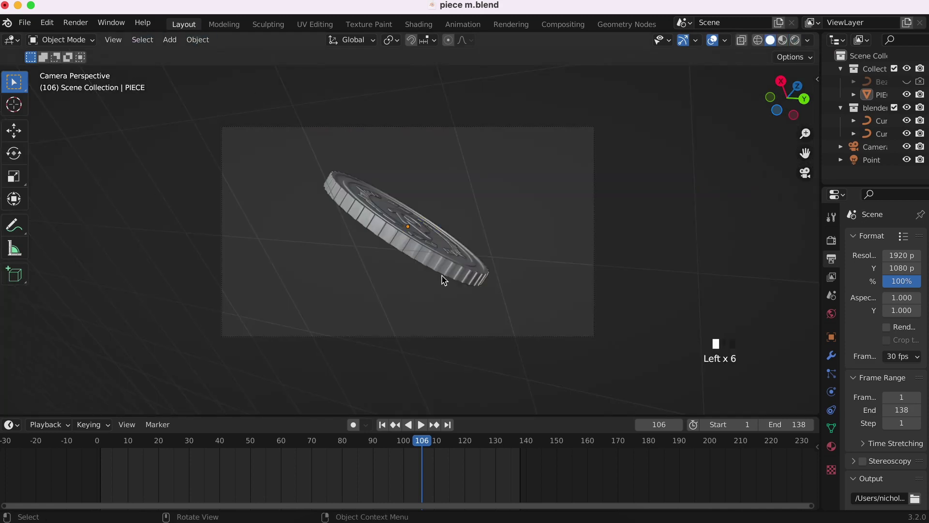
Step: Select the coin and snap the 3D cursor to it with Cursor to Selected
scroll(443, 276, "up", 5)
scroll(442, 277, "down", 5, "super")
scroll(445, 288, "right", 5)
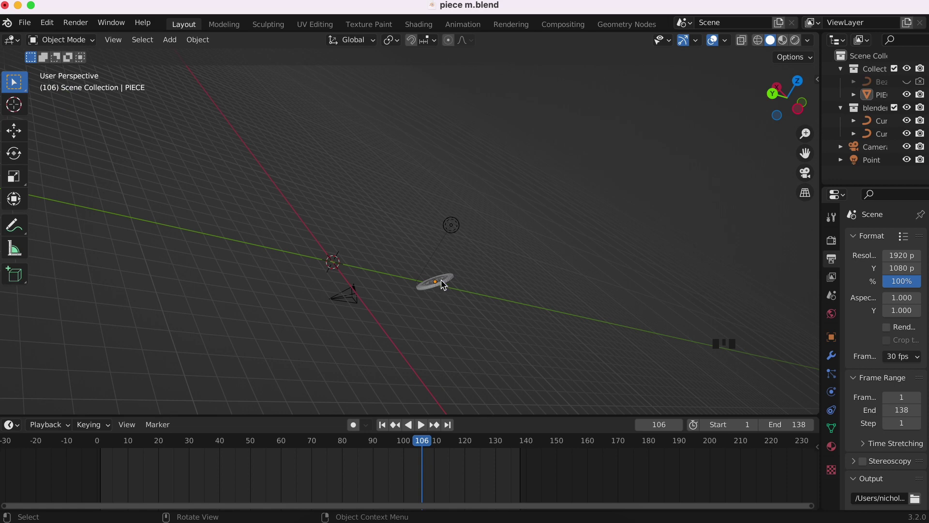
double_click(444, 284)
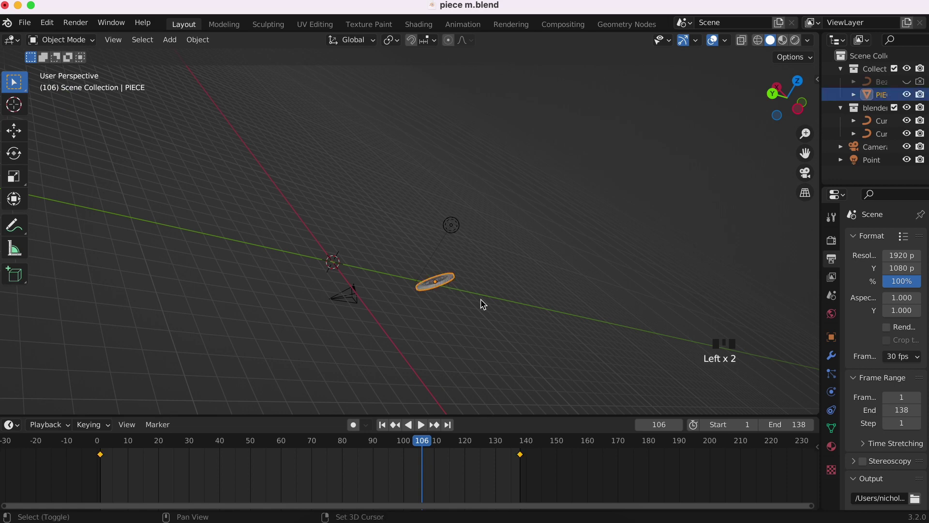
key("shift+s")
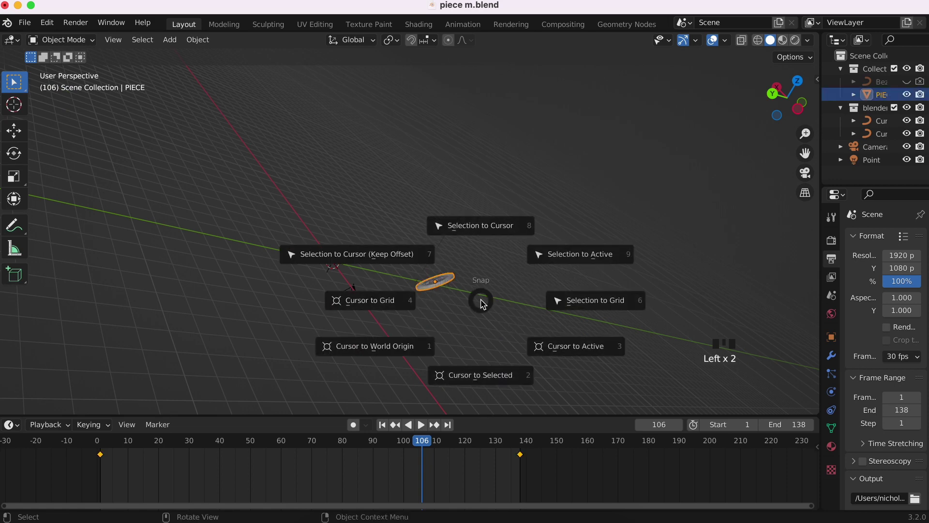
left_click(481, 375)
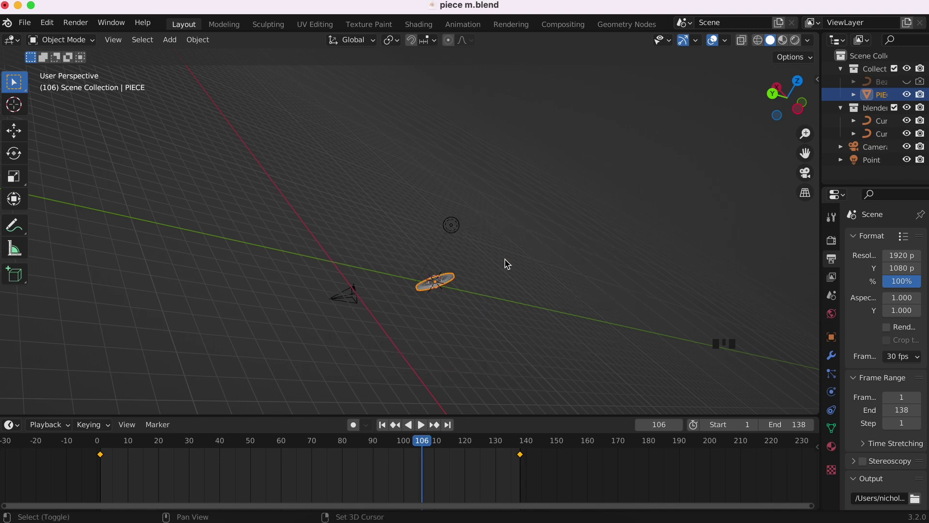
Step: Add a Bezier circle curve at the coin's centre and scale it up by about 5.42
scroll(505, 264, "right", 3, "shift")
scroll(434, 271, "up", 5, "super")
scroll(434, 271, "down", 3)
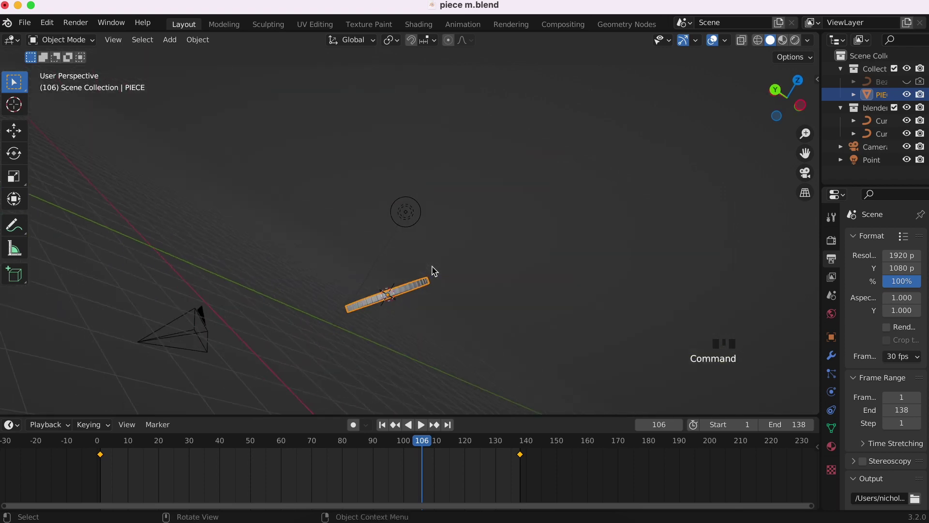
scroll(433, 270, "up", 3)
scroll(403, 320, "left", 2)
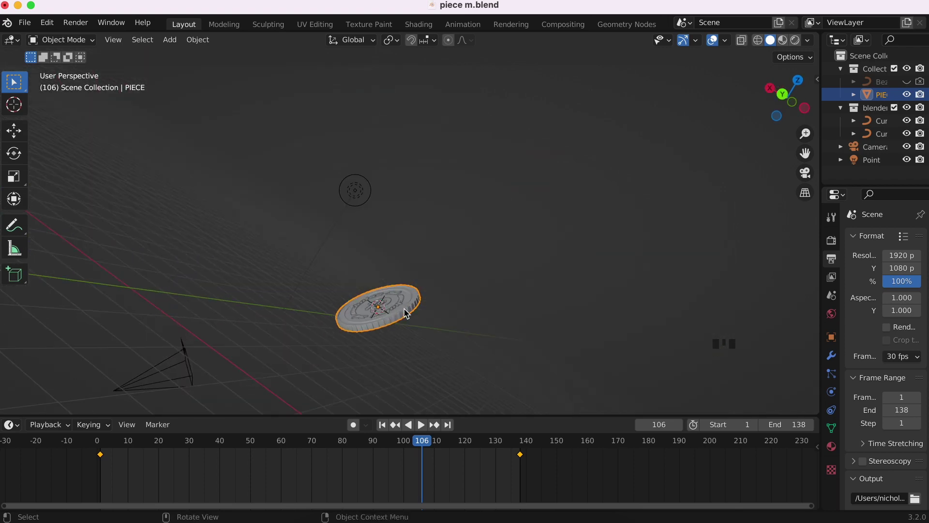
key("shift+a")
mouse_move(405, 312)
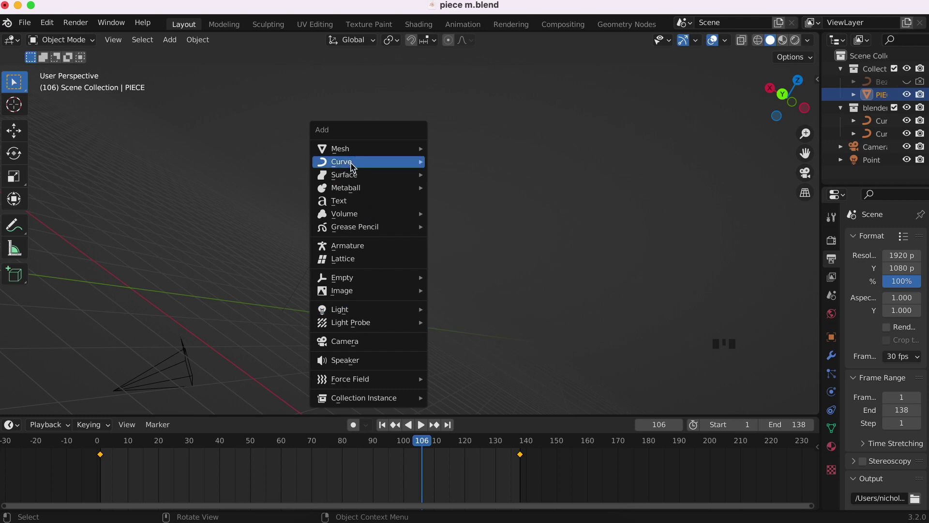
mouse_move(351, 162)
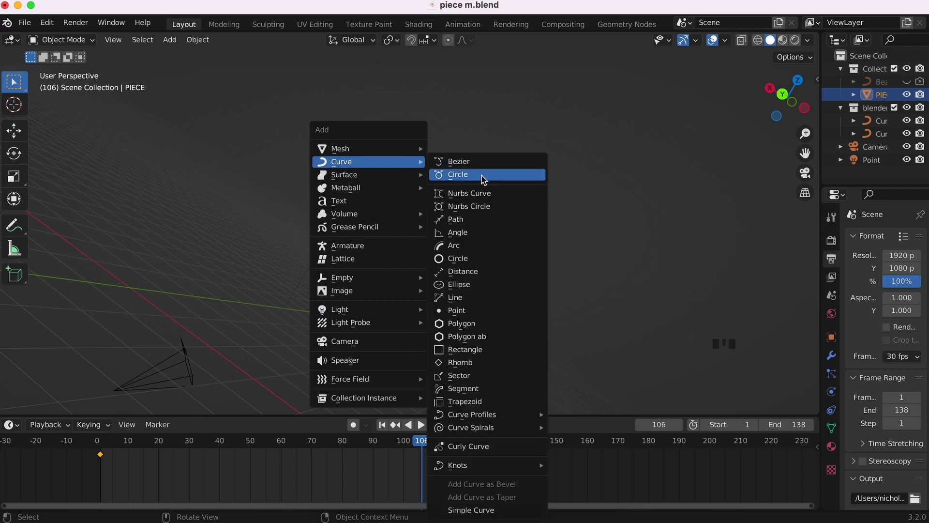
left_click(483, 175)
key("s")
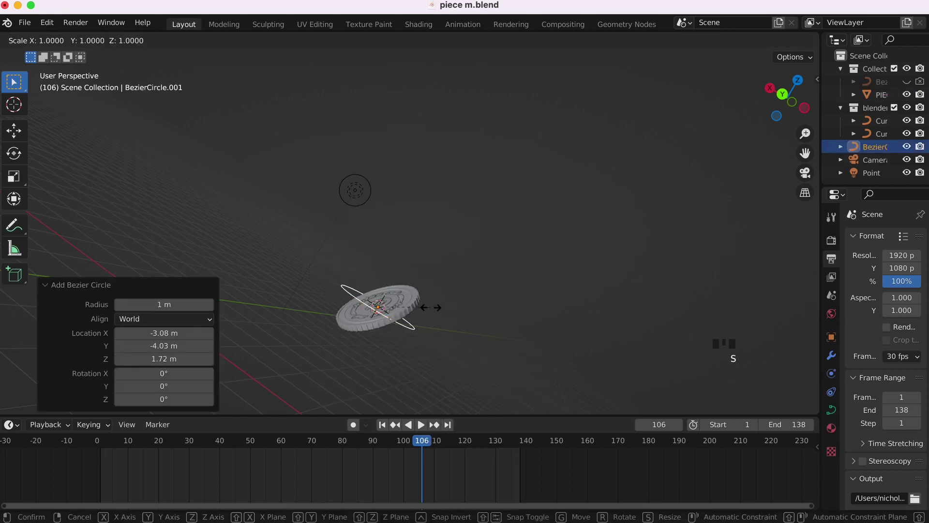
left_click(661, 352)
Step: Rotate the Bezier circle around the coin by about -61.7° in the view plane
key("r")
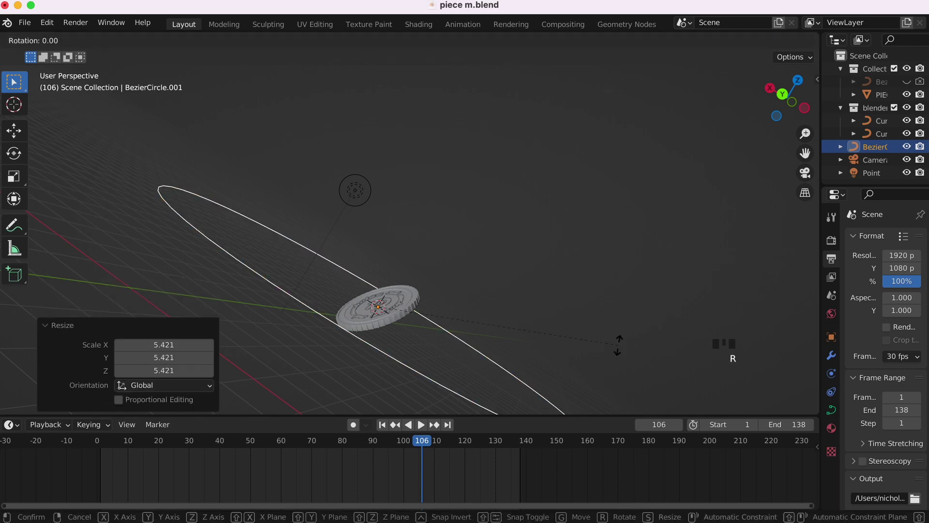
right_click(579, 177)
scroll(579, 177, "up", 10)
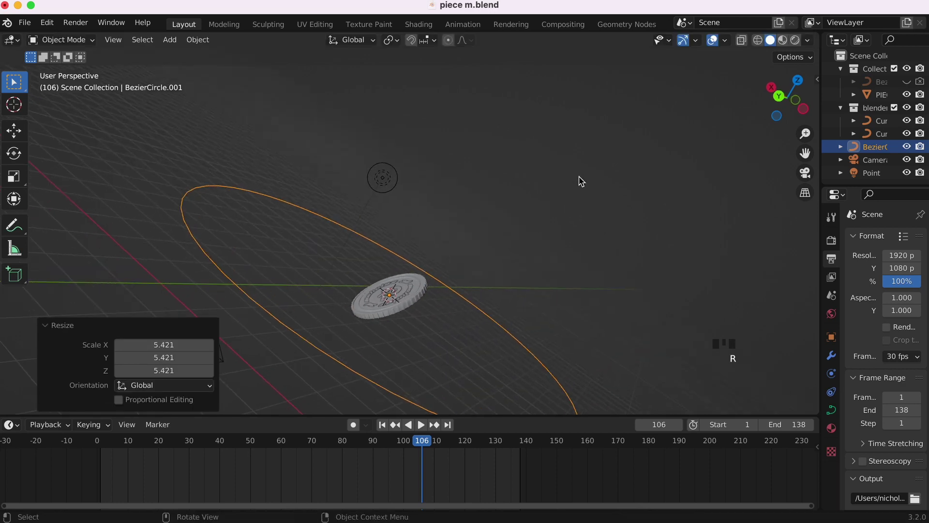
scroll(554, 308, "up", 10)
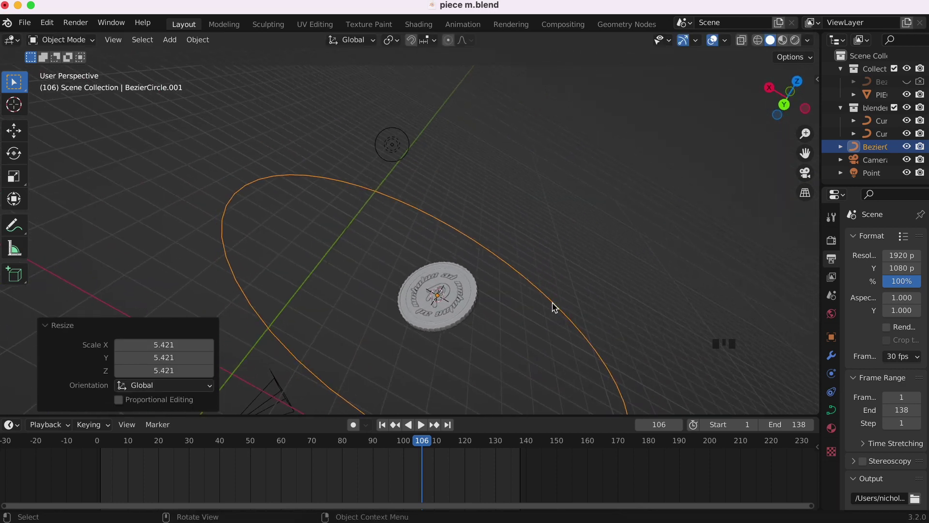
key("r")
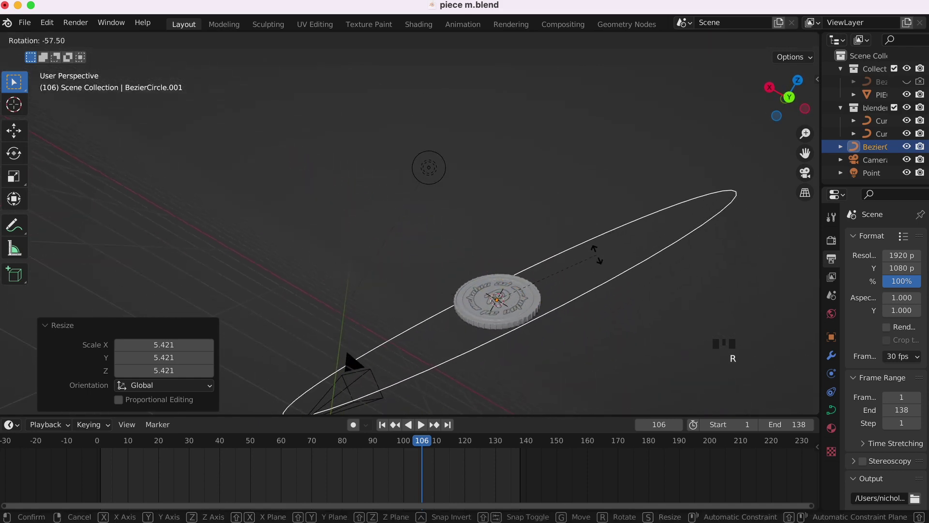
left_click(598, 249)
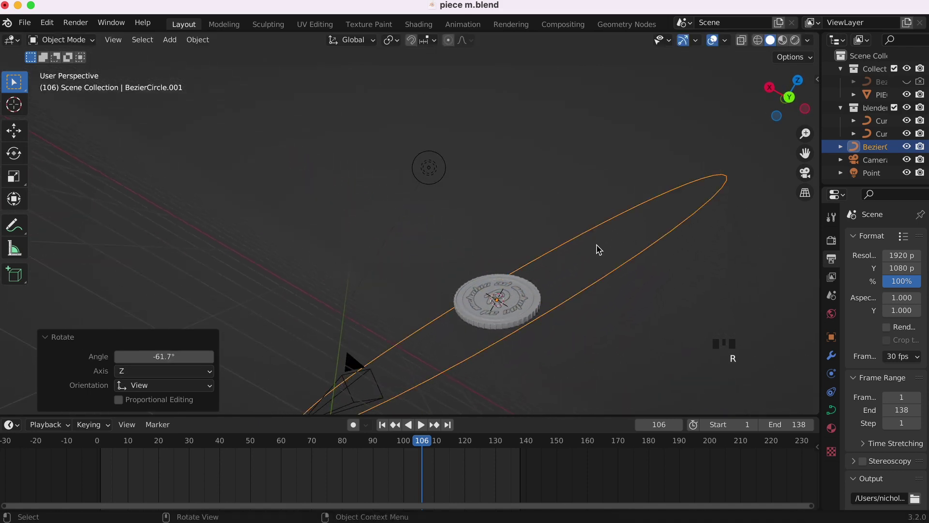
Step: Rotate the Bezier circle by about another 5.06° and scale it by about 0.961
scroll(599, 250, "down", 5)
key("r")
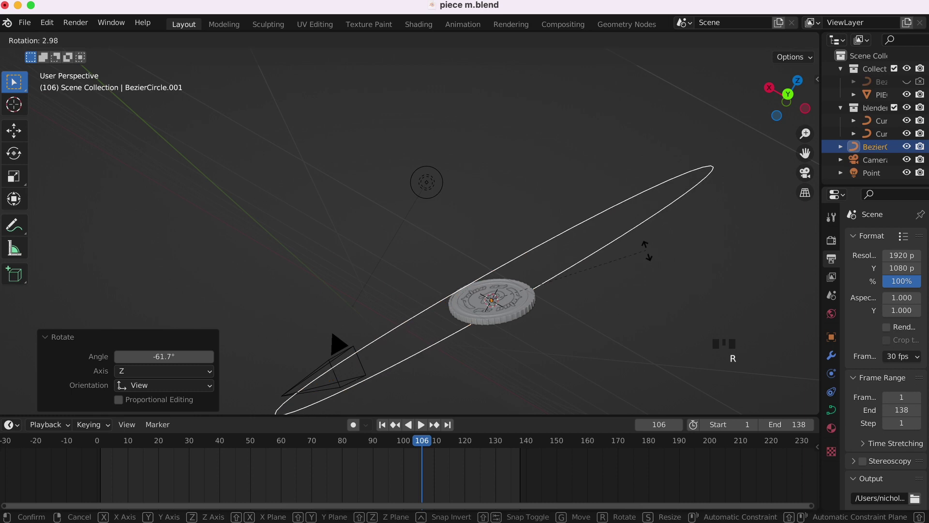
left_click(651, 258)
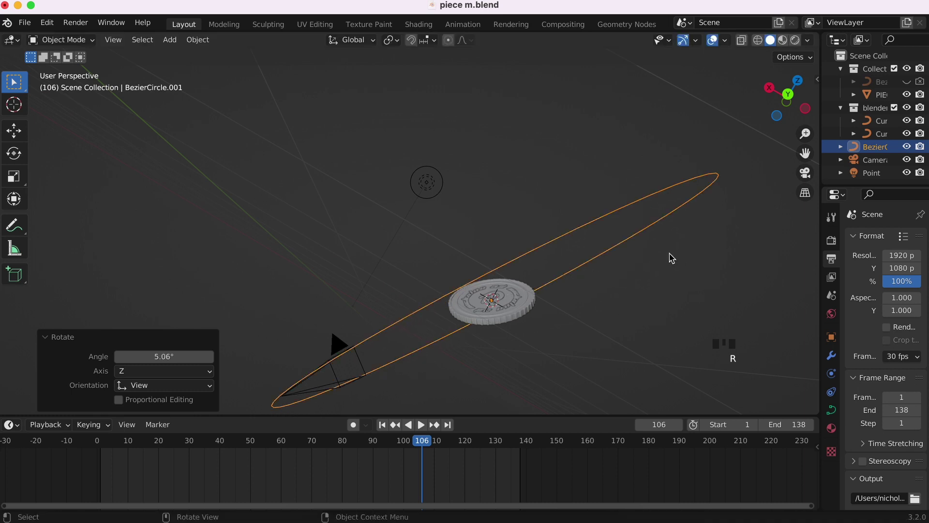
key("s")
left_click(665, 261)
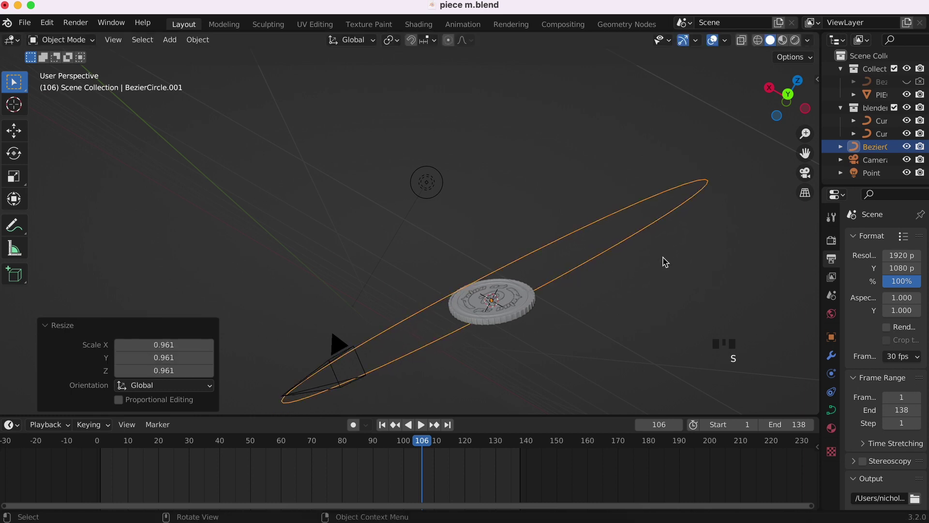
Step: Select the camera, widen the properties editor and add a Clamp To constraint to the camera
scroll(665, 261, "up", 10)
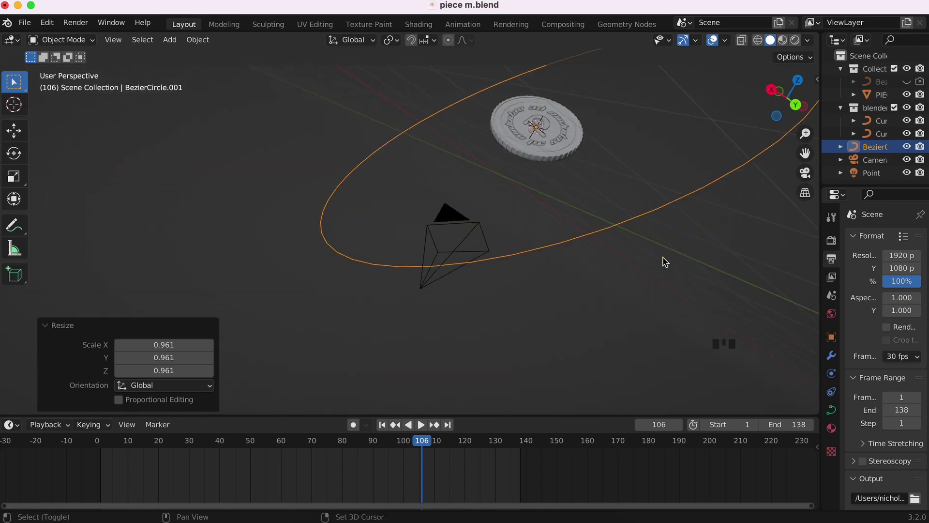
left_click(334, 263)
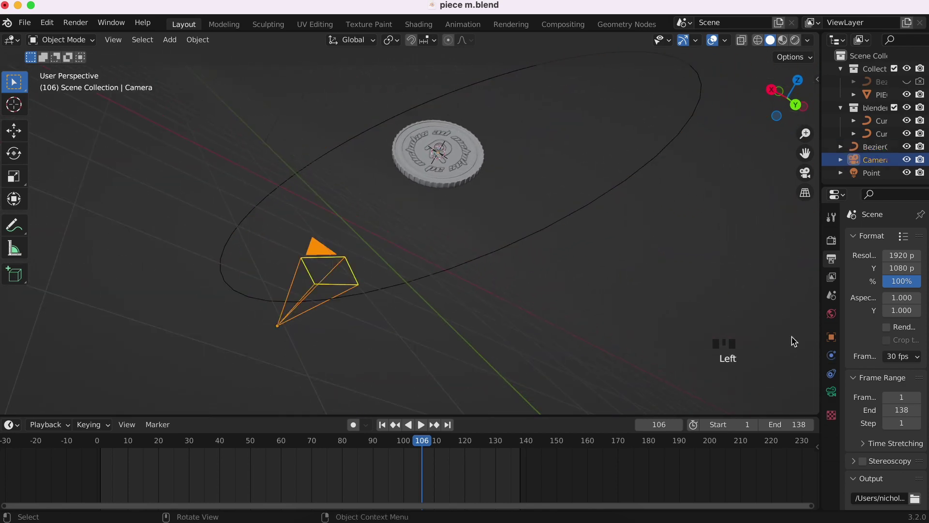
left_click_drag(819, 362, 538, 362)
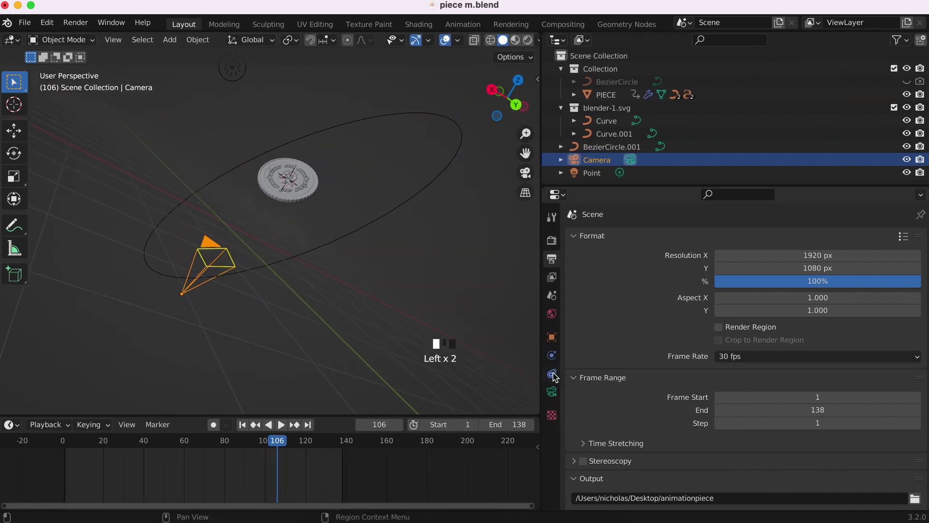
left_click(553, 375)
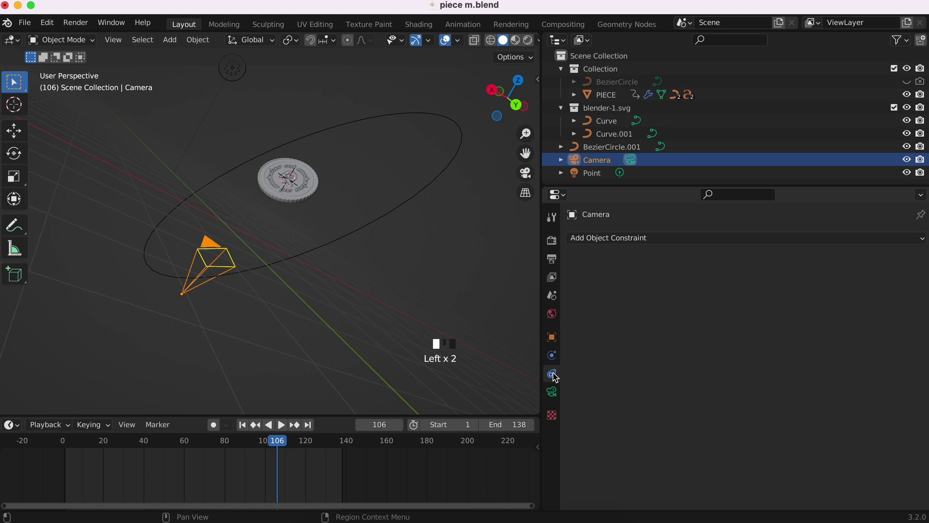
left_click(593, 240)
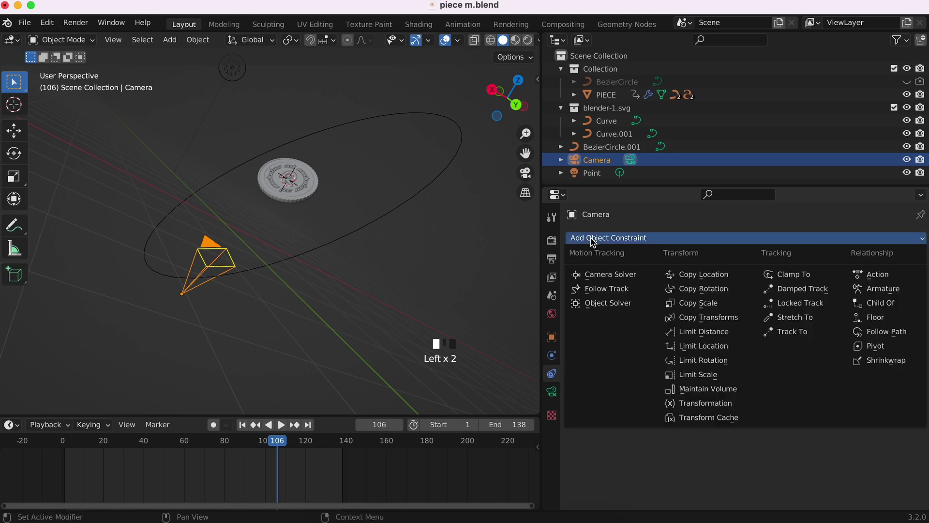
left_click(811, 280)
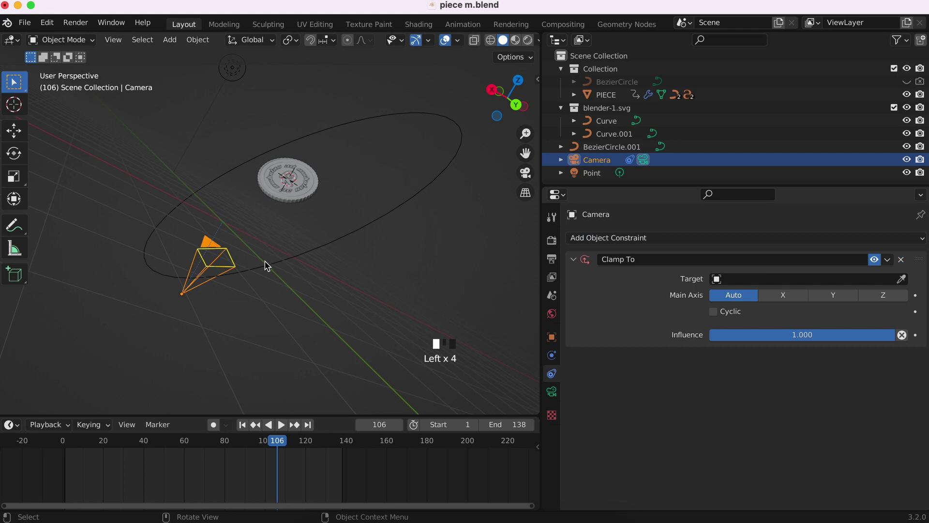
Step: Set the target of the camera's Clamp To constraint to BezierCircle.001
middle_click_drag(265, 266, 292, 267)
left_click(798, 278)
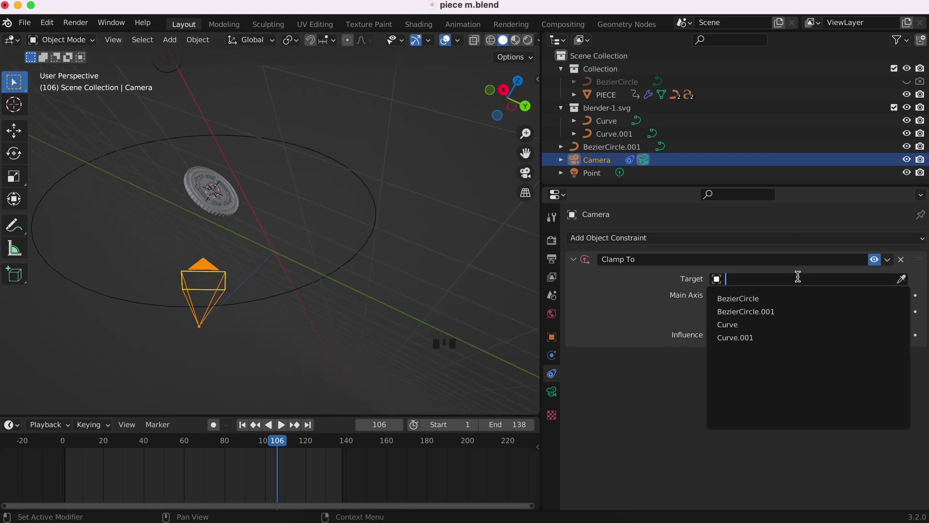
key("Escape")
left_click(325, 281)
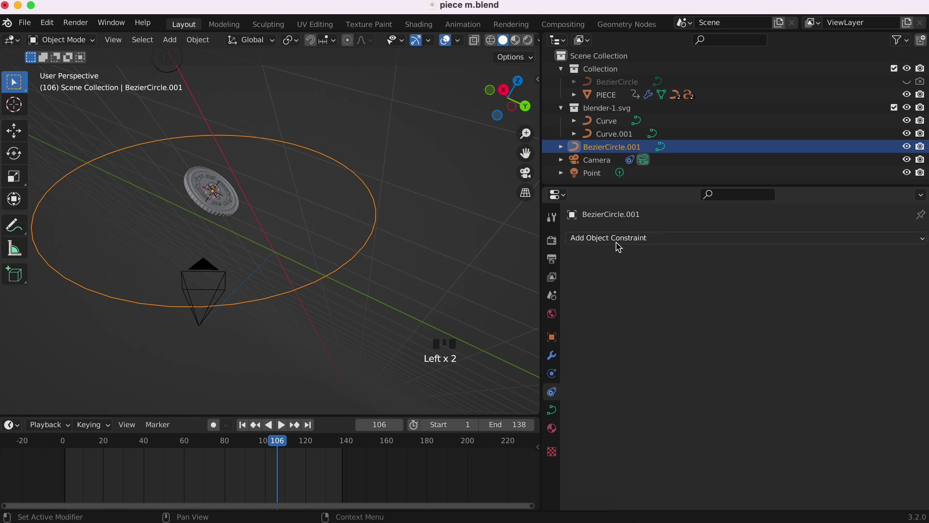
left_click(222, 277)
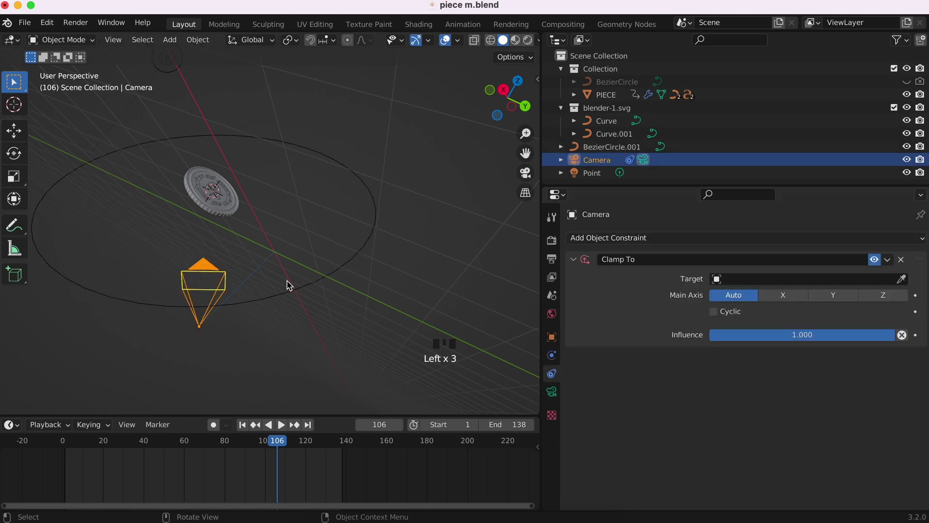
left_click(742, 282)
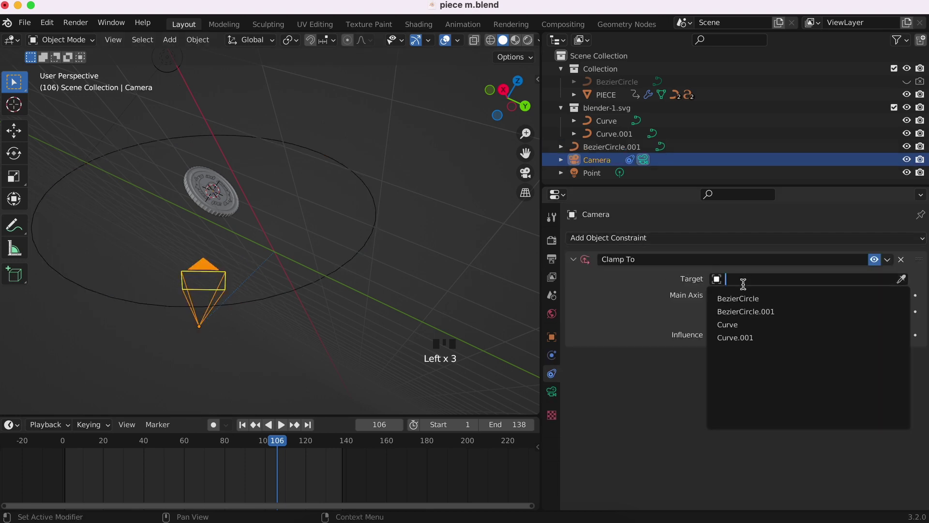
left_click(774, 312)
Step: Collapse the Clamp To constraint and add a Track To constraint to the camera with PIECE as its target
scroll(125, 233, "down", 10)
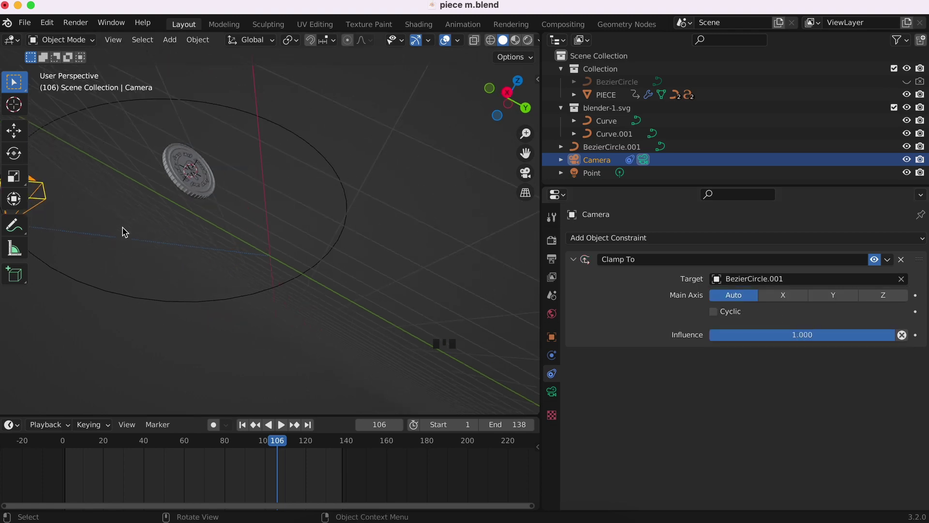
scroll(124, 232, "down", 10)
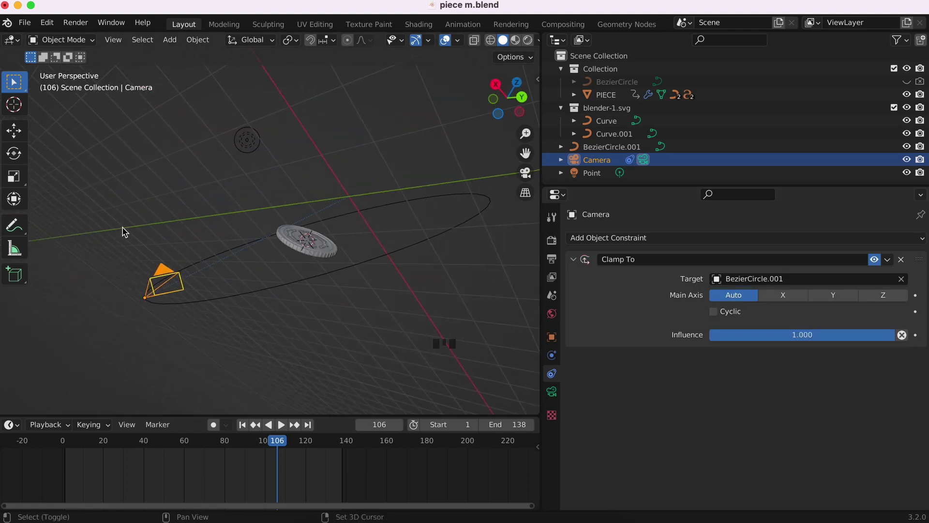
scroll(203, 289, "down", 3)
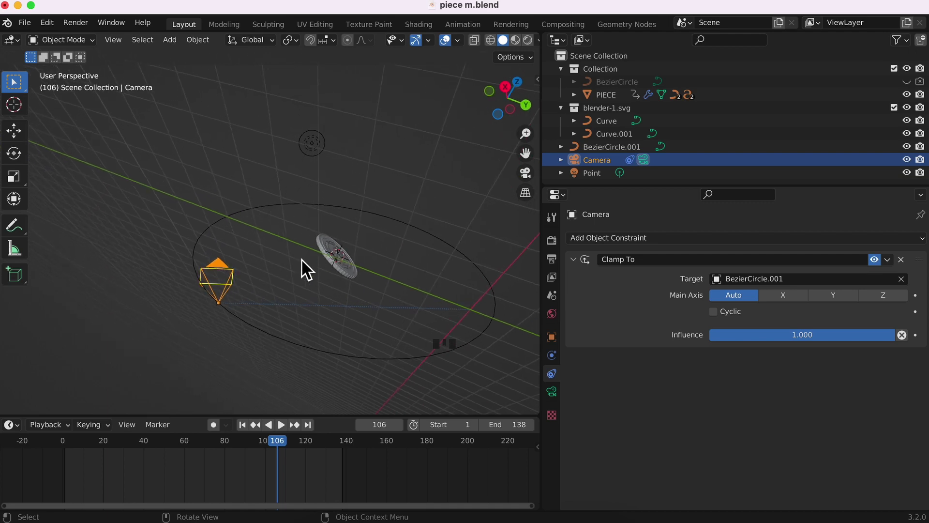
left_click(571, 260)
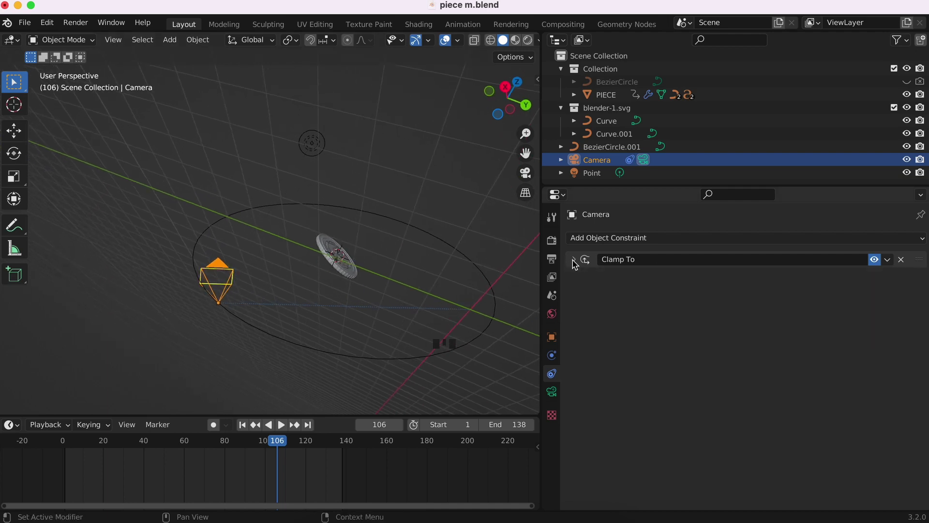
left_click(632, 240)
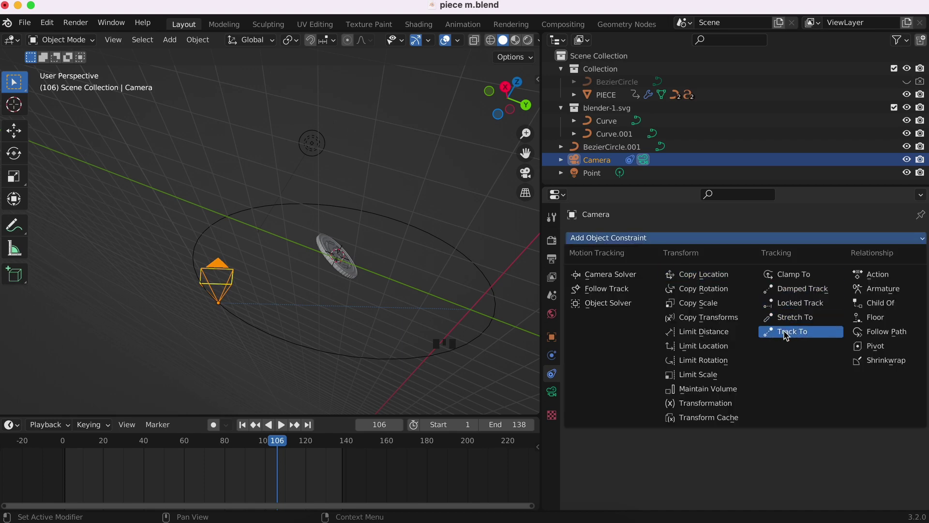
left_click(800, 337)
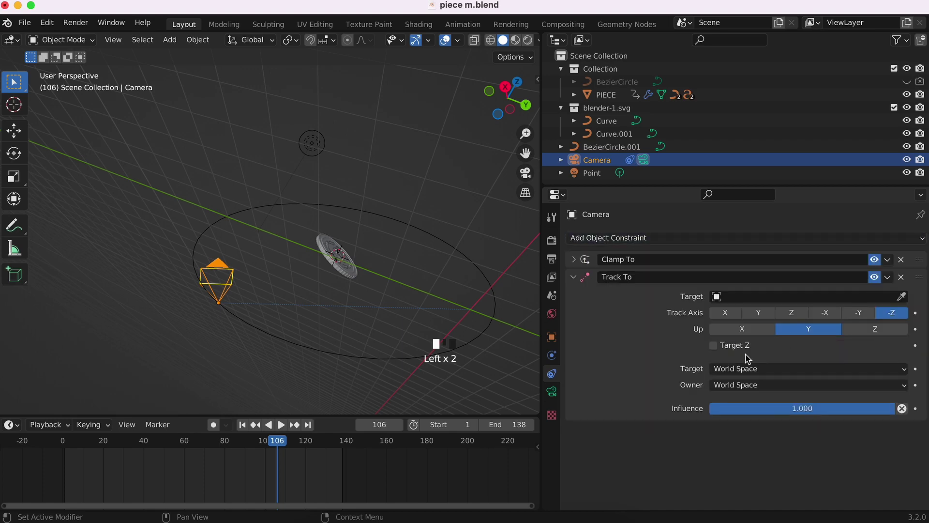
left_click(743, 297)
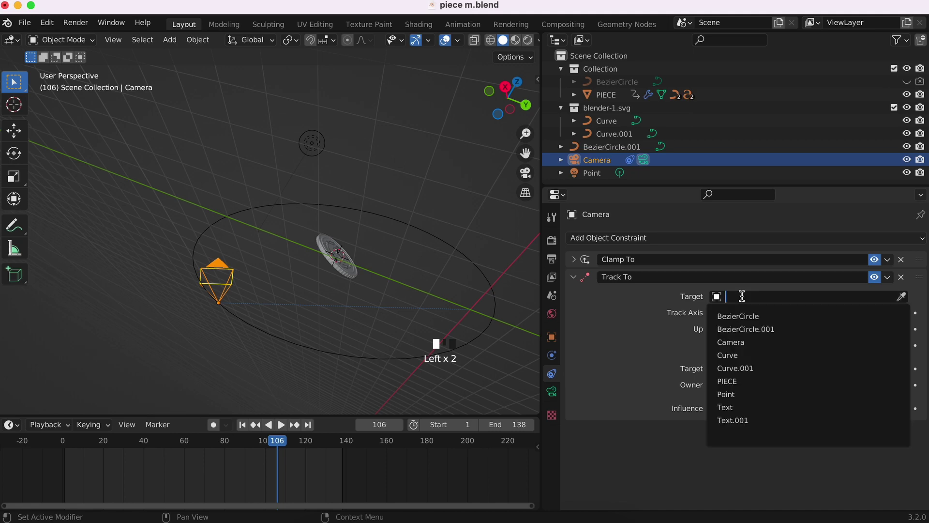
left_click(727, 381)
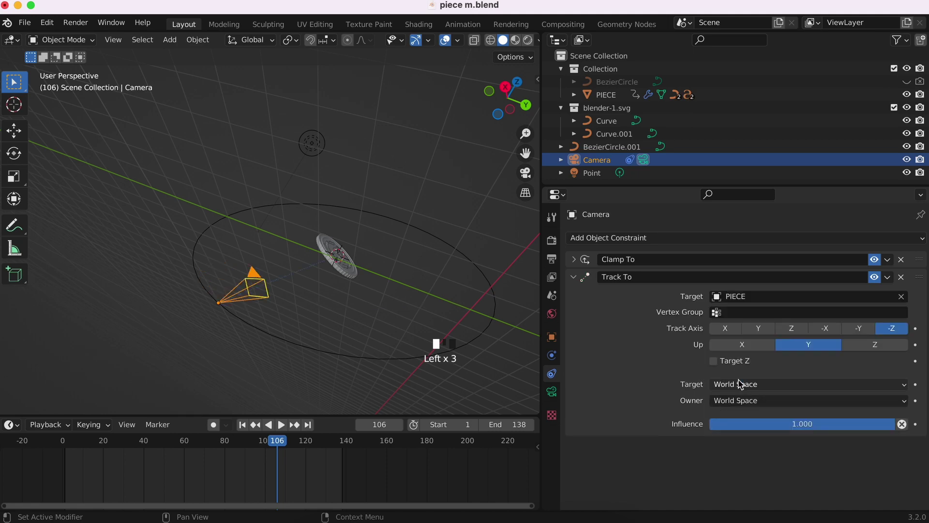
Step: Enable Target Z in the Track To constraint and move the camera along the circle, viewing the coin through it
middle_click_drag(214, 403, 328, 338)
left_click(526, 171)
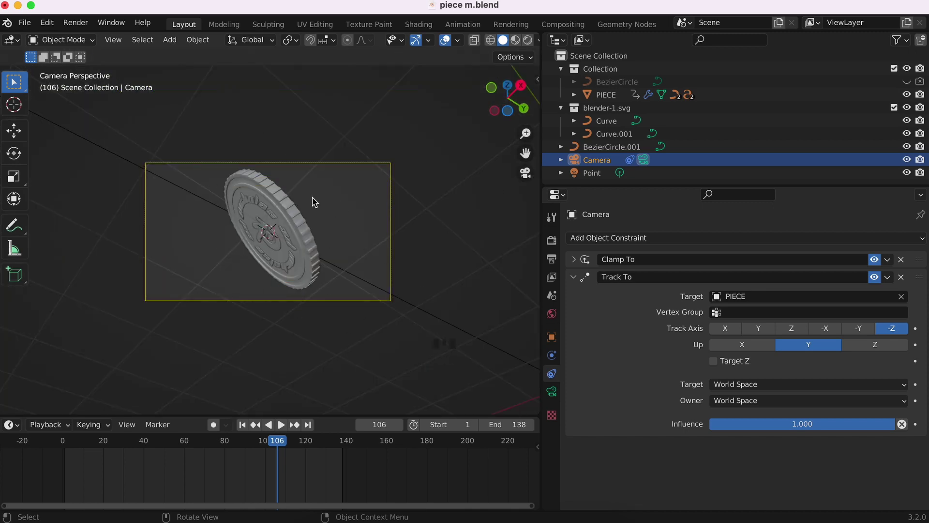
middle_click_drag(314, 201, 297, 247)
key("g")
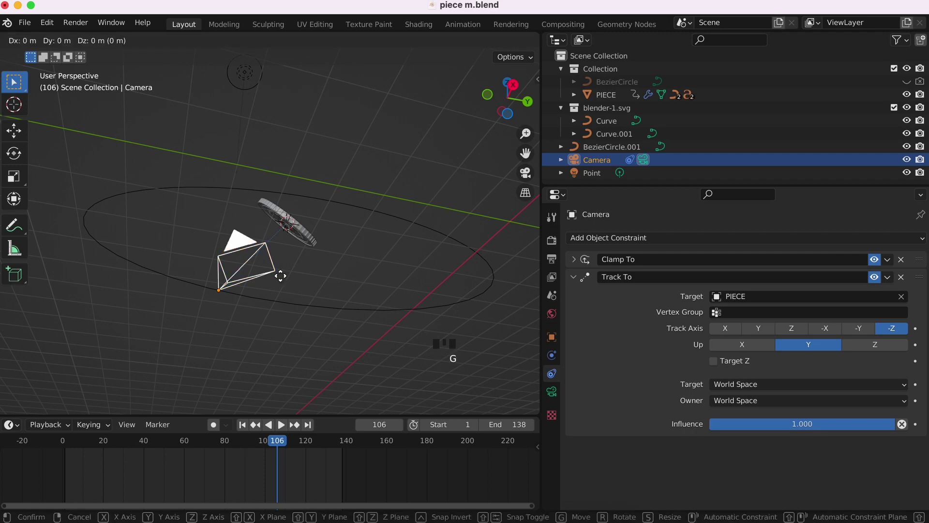
left_click(476, 307)
key("KP_0")
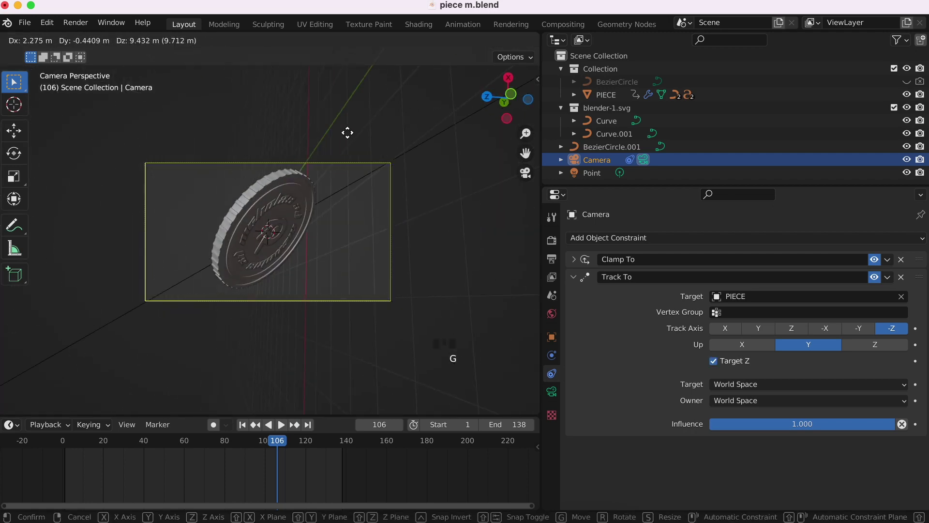
Step: Set the camera's location in its object properties to about X 1.8332 m, Y 1.2949 m and Z -3.6824 m
left_click(552, 338)
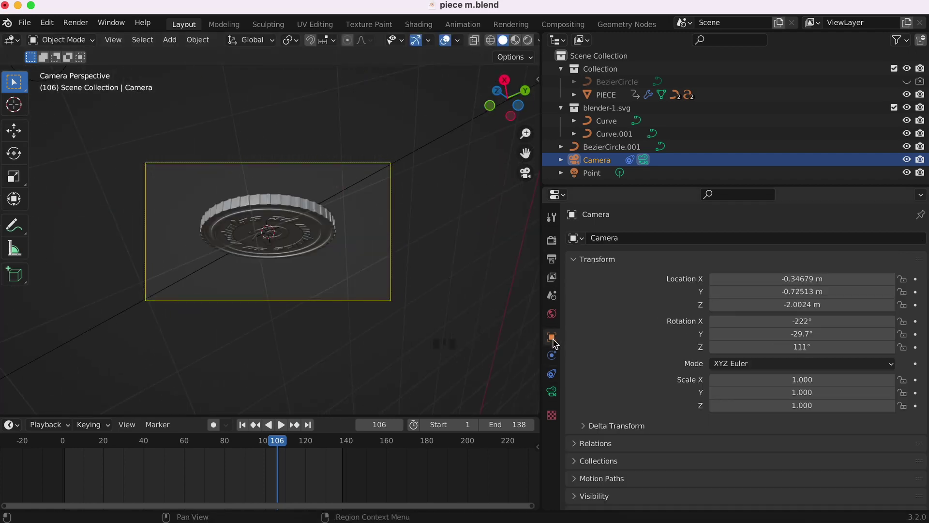
key("g")
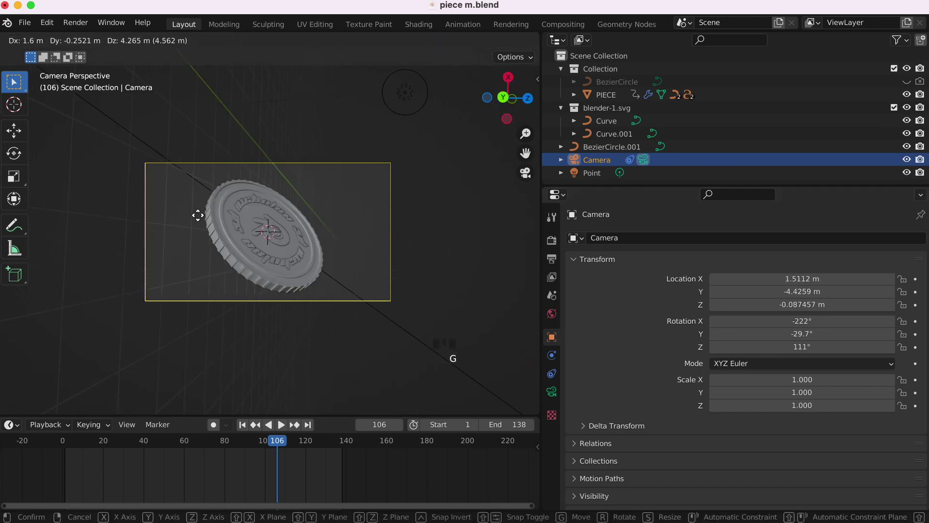
right_click(135, 223)
scroll(331, 219, "left", 5)
scroll(330, 218, "down", 8, "super")
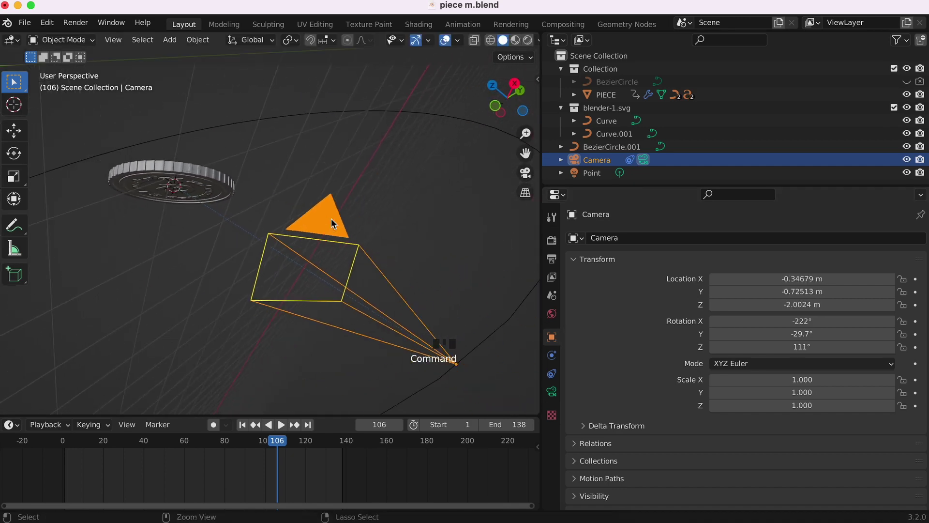
scroll(331, 218, "up", 4, "super")
mouse_move(829, 292)
left_mouse_down()
mouse_move(760, 291)
mouse_move(818, 304)
mouse_move(794, 304)
mouse_move(822, 291)
mouse_move(769, 292)
mouse_move(832, 291)
left_mouse_up()
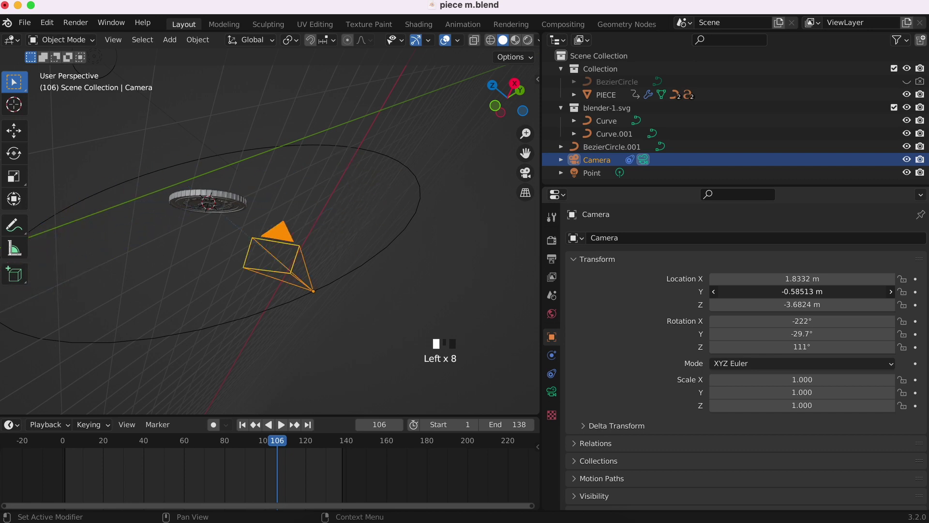
scroll(326, 290, "left", 6, "shift")
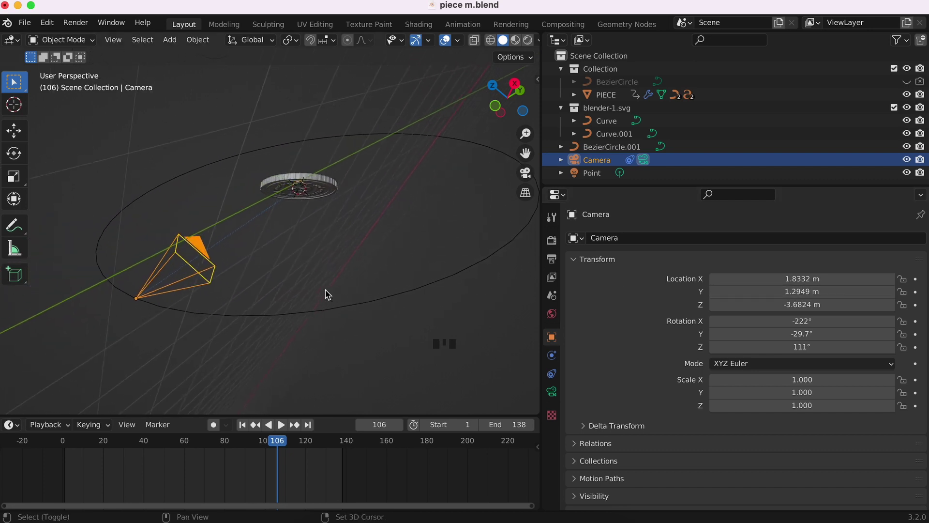
scroll(328, 294, "left", 3, "shift")
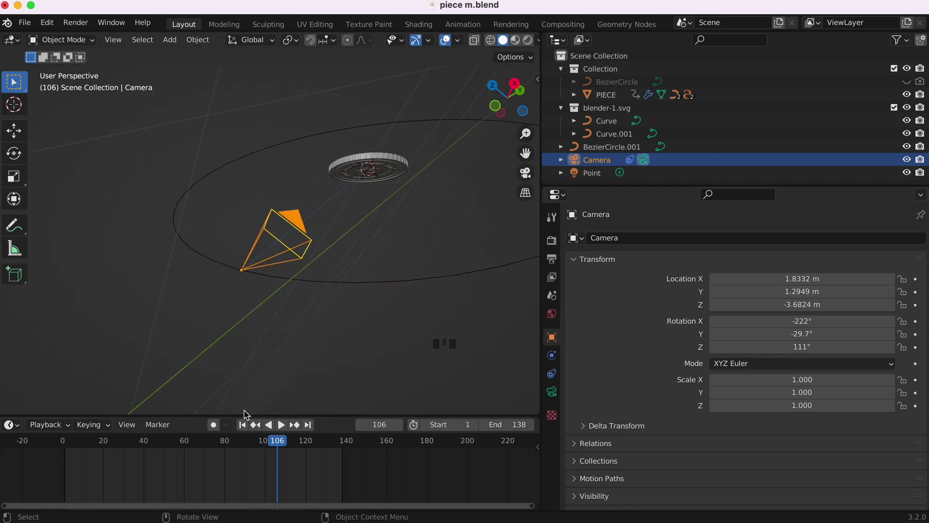
Step: At frame 1, set the camera's Y location to 1.3149 m and insert a keyframe for it
left_click(242, 425)
scroll(281, 263, "left", 8)
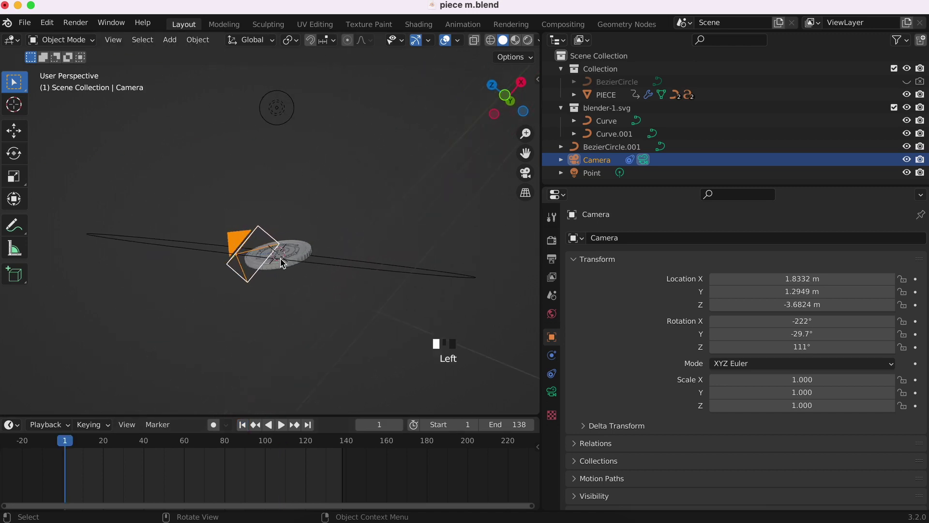
scroll(280, 263, "up", 4, "super")
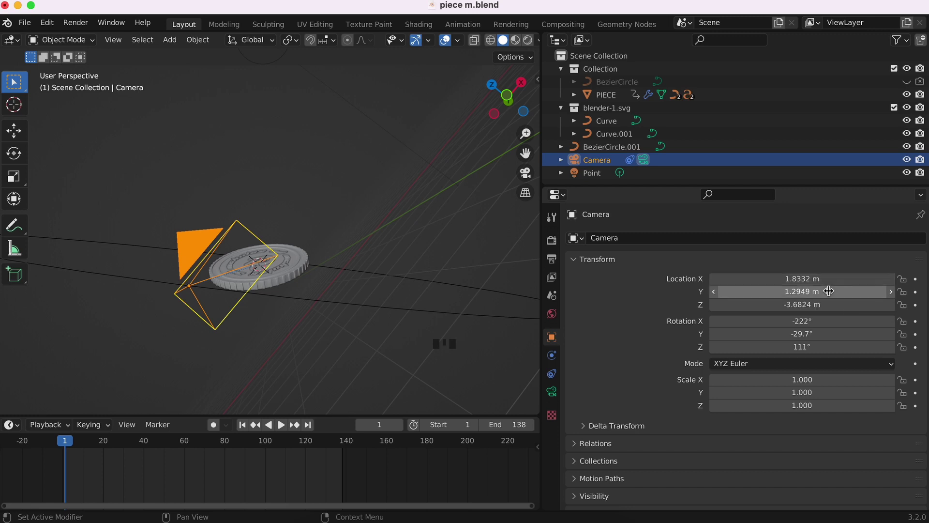
left_click_drag(829, 292, 809, 292)
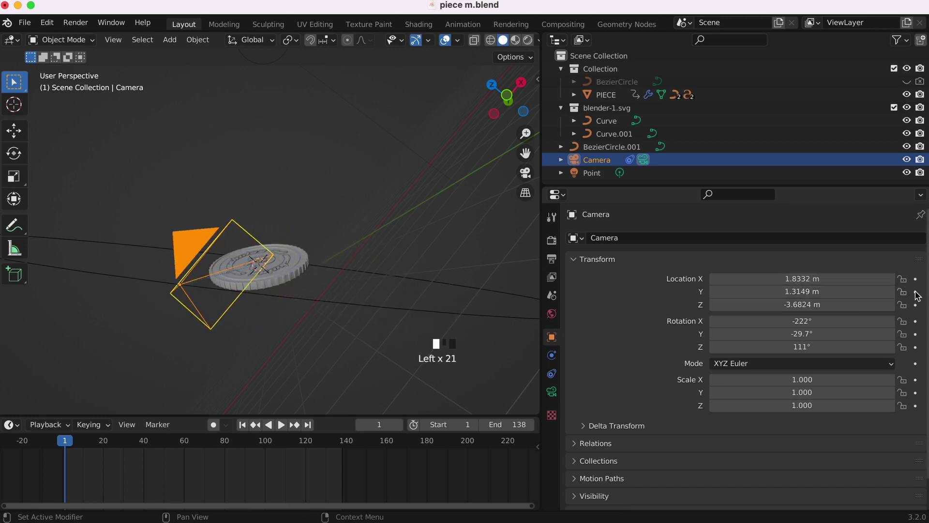
left_click(916, 292)
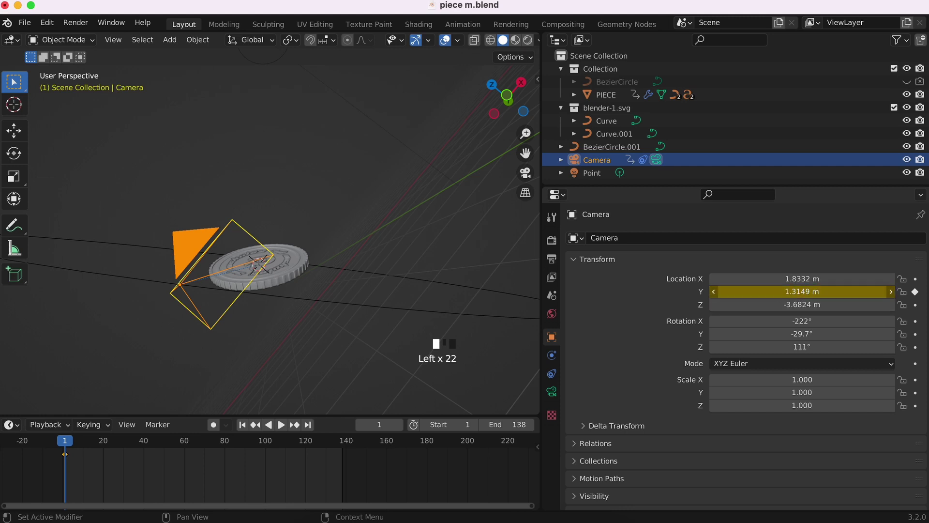
Step: Find the Y value that takes the camera around the circle, then keyframe Y location at -9.3751 m on frame 138
left_click_drag(802, 292, 725, 291)
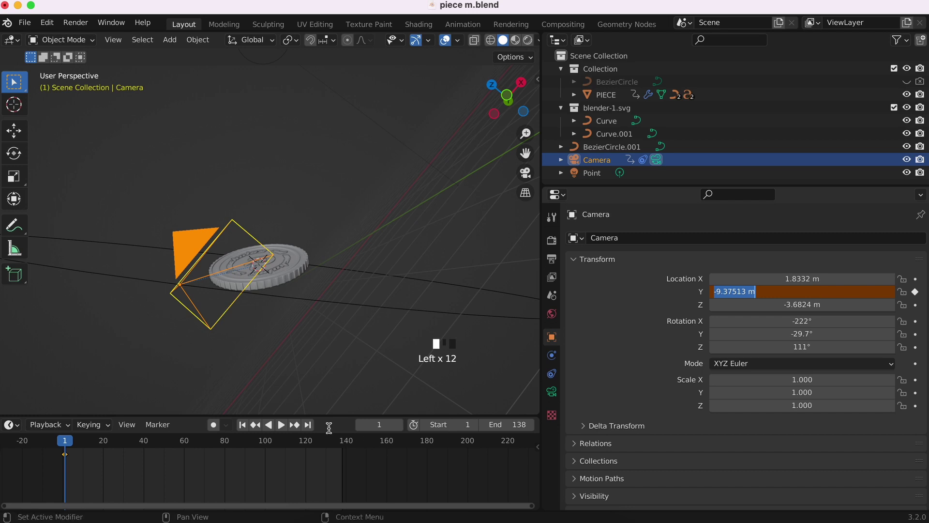
left_click(307, 424)
left_click(831, 294)
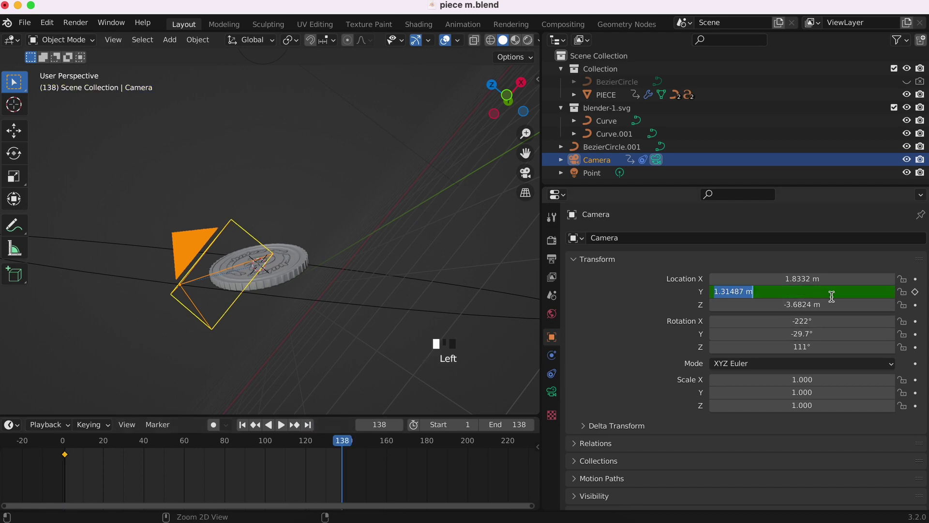
left_click(831, 296)
left_click(915, 293)
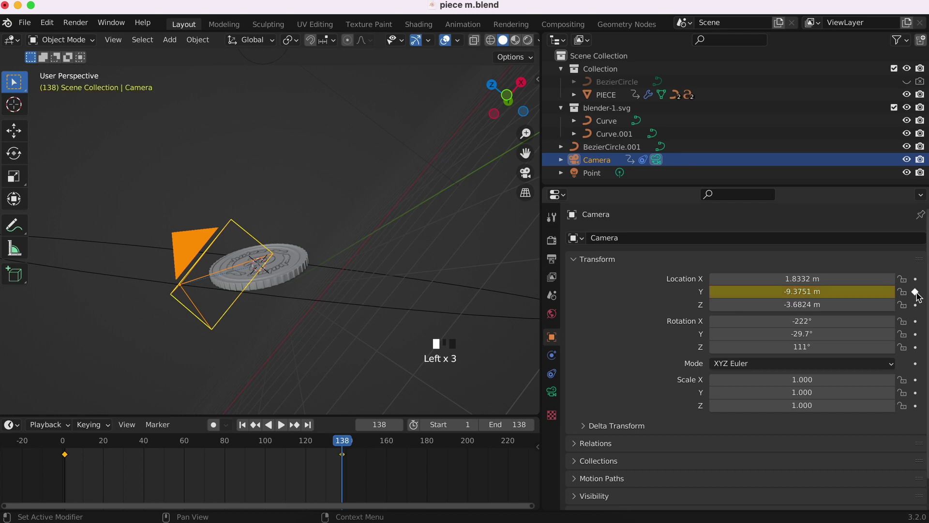
Step: Play the animation from frame 1 and watch the camera travel around the coin from several angles
left_click(247, 425)
key("space")
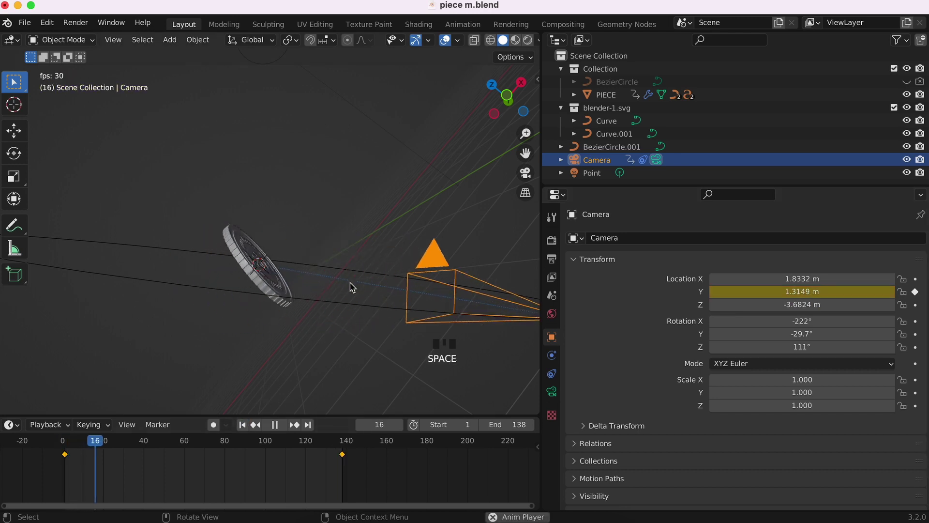
scroll(286, 252, "right", 10)
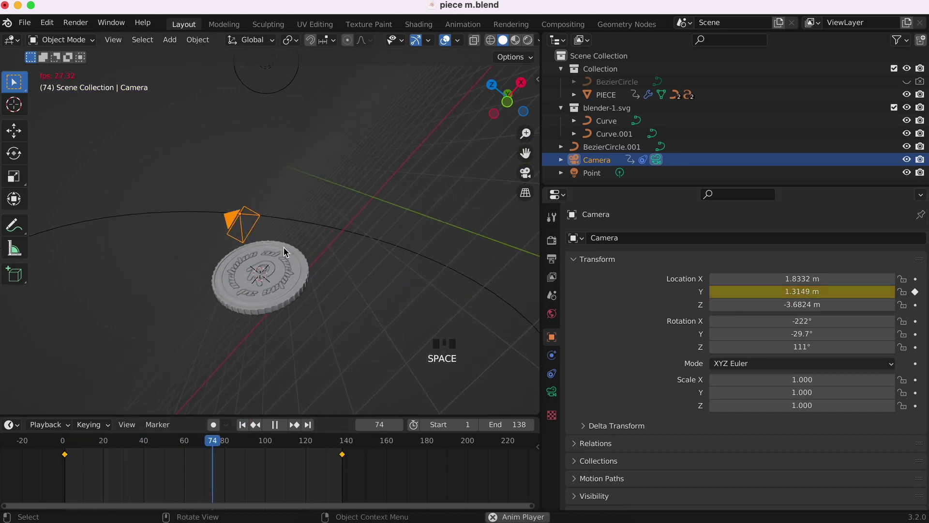
scroll(286, 253, "right", 10)
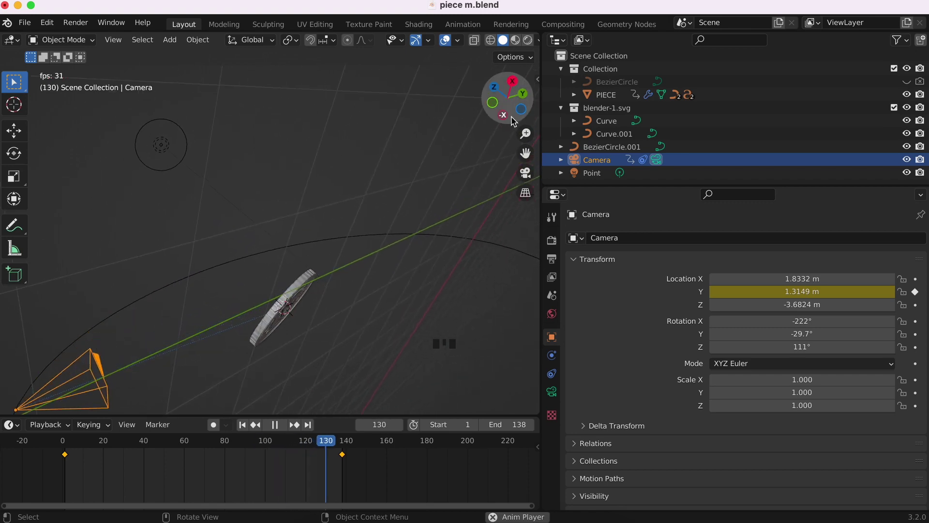
Step: Preview the animation through the camera in an enlarged viewport with rendered shading, and stop playback
left_click(525, 172)
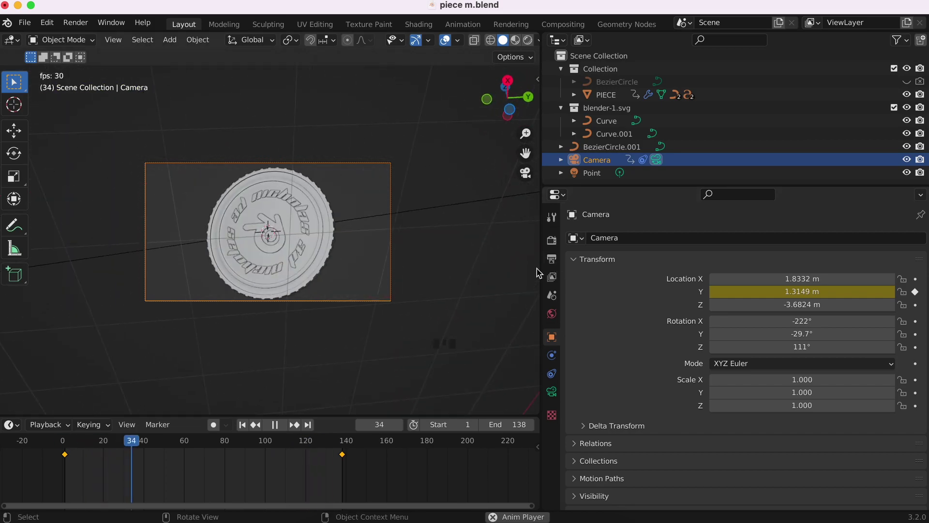
left_click_drag(542, 194, 789, 193)
left_click(763, 40)
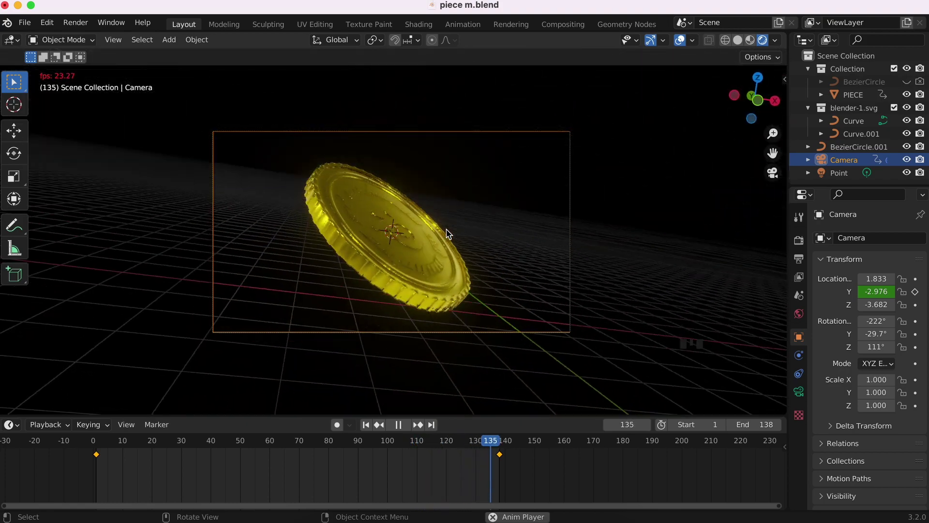
key("space")
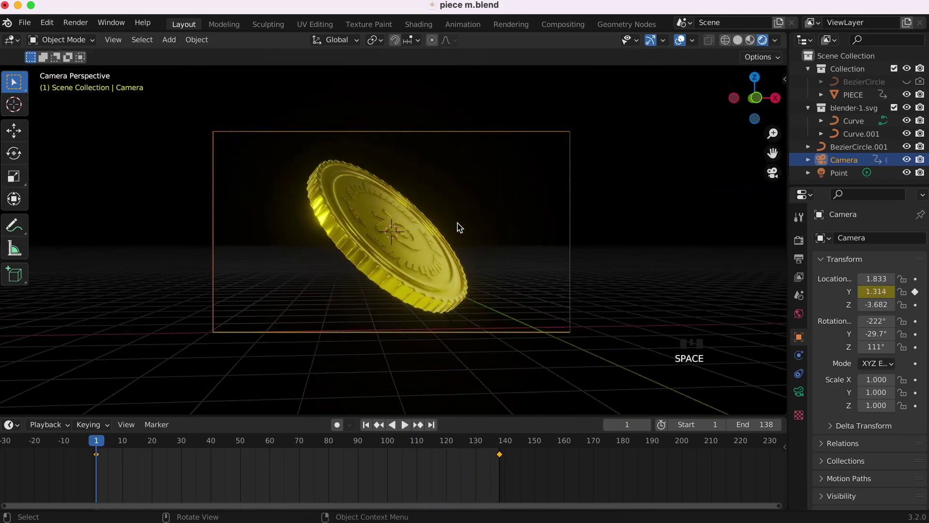
Step: Scale BezierCircle.001 up to about 13.63 at frame 1 and keyframe its scale on all axes
left_click(869, 148)
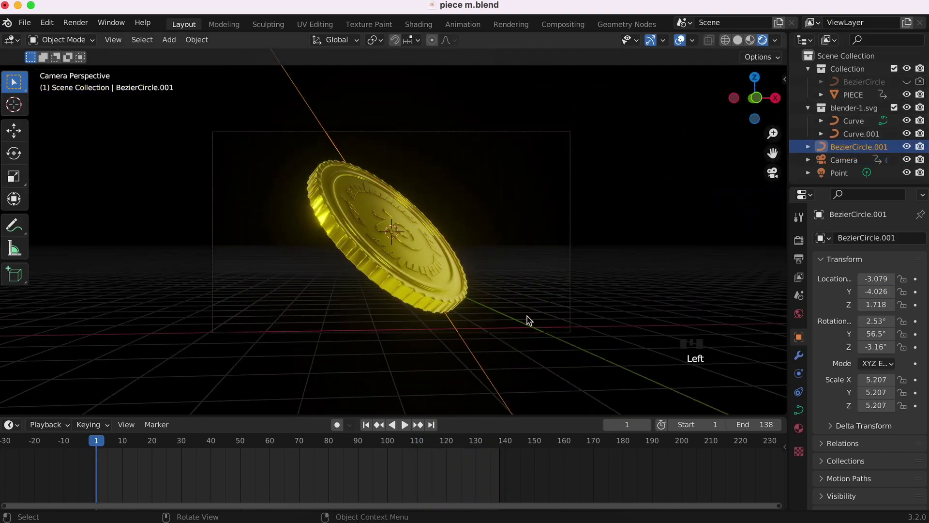
key("s")
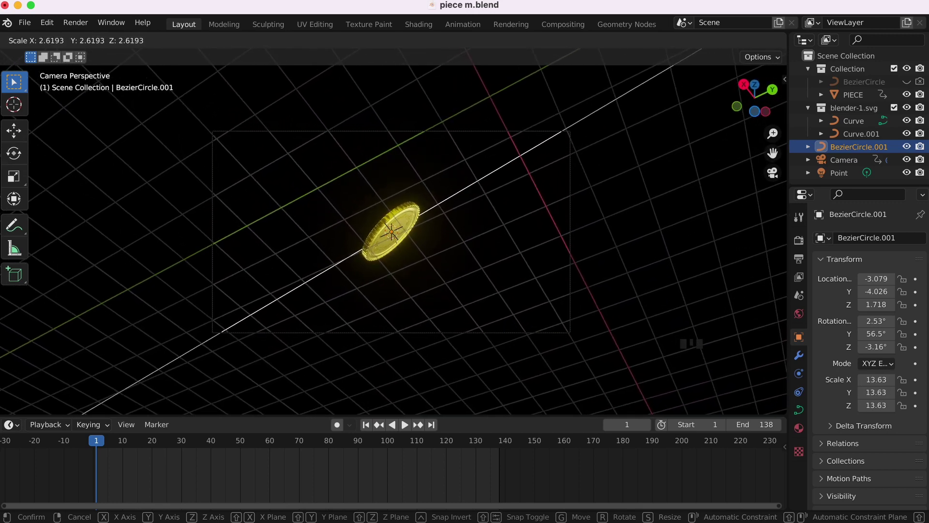
left_click(559, 258)
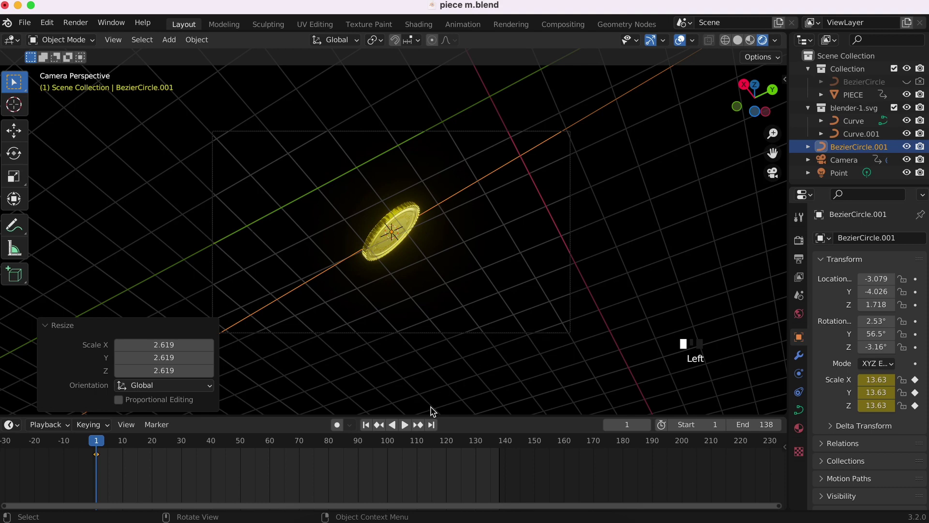
Step: At frame 138, scale BezierCircle.001 down to about 3.869 and keyframe its scale
left_click(432, 425)
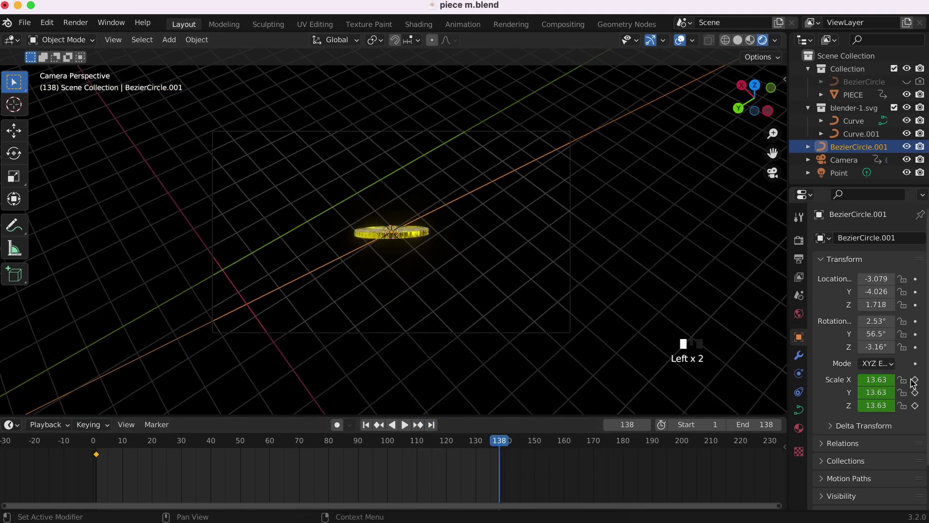
key("s")
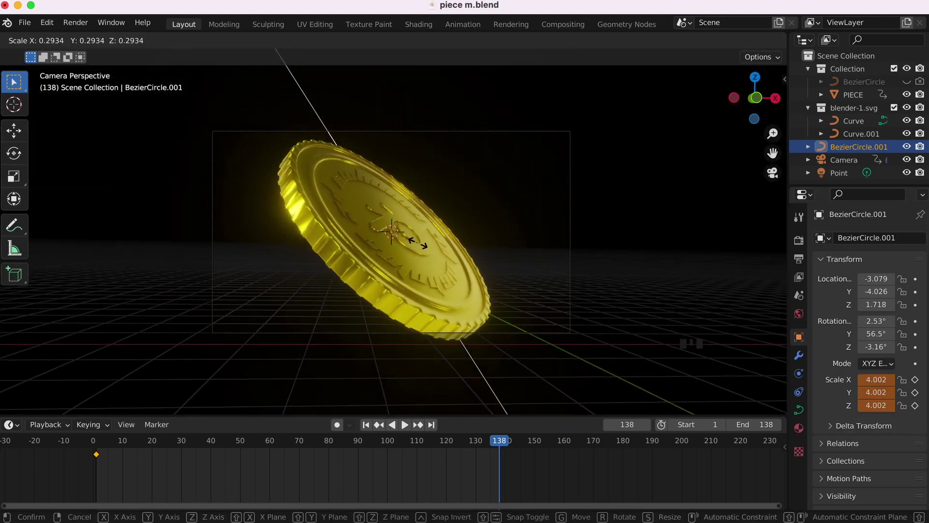
left_click(425, 239)
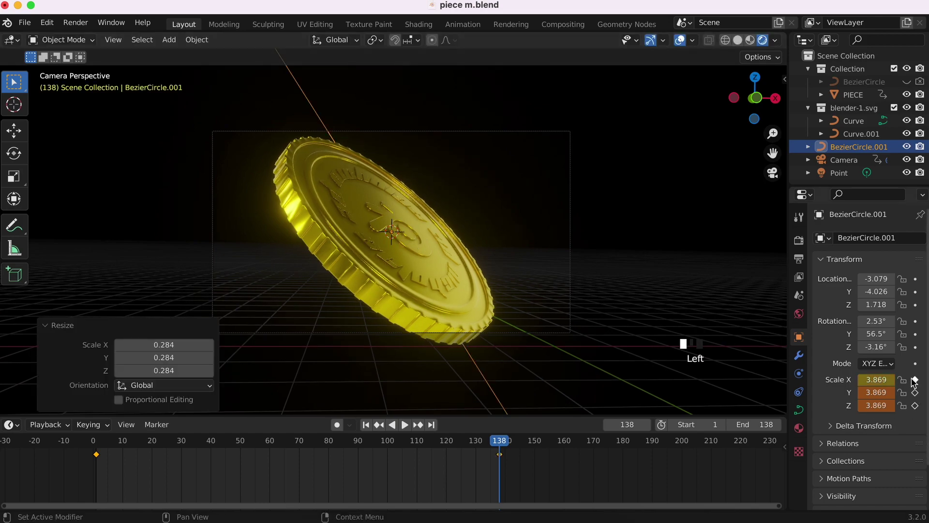
Step: Play the animation from the first frame to preview the camera closing in on the coin, and return to frame 1
left_click(366, 424)
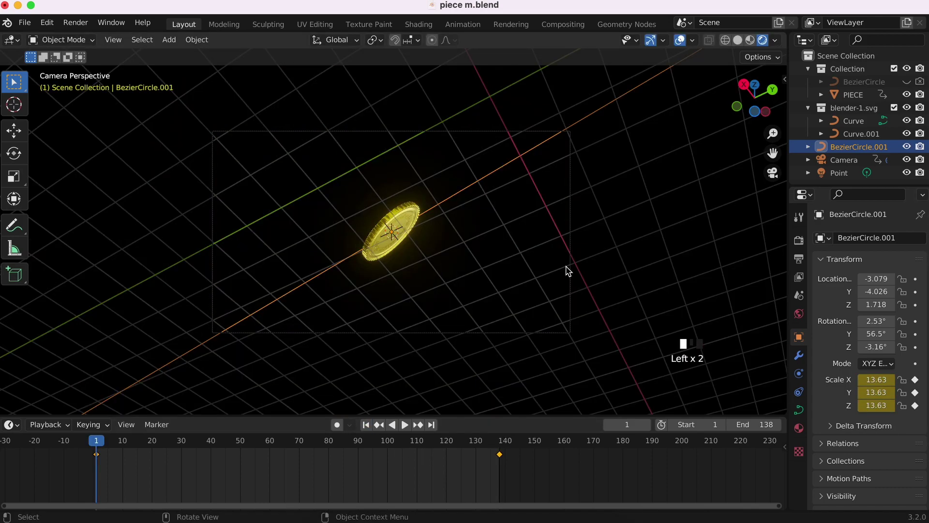
key("space")
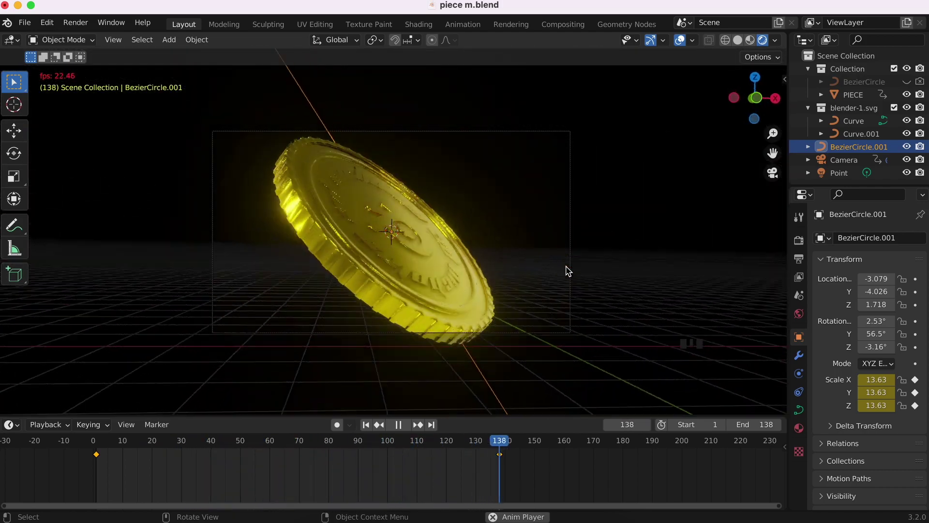
key("space")
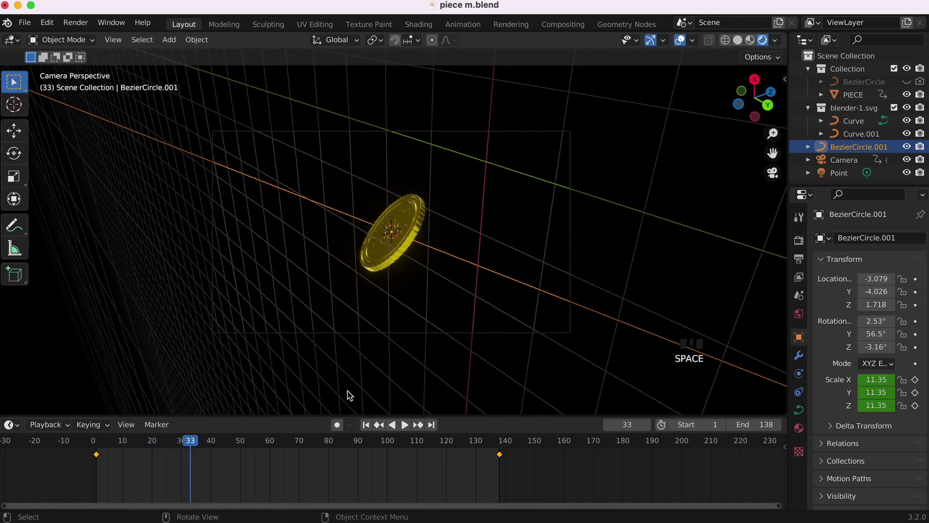
key("shift+Left")
Step: Review the output properties in a widened editor, checking resolution, frame range, file path, file format and encoding container
left_click(76, 23)
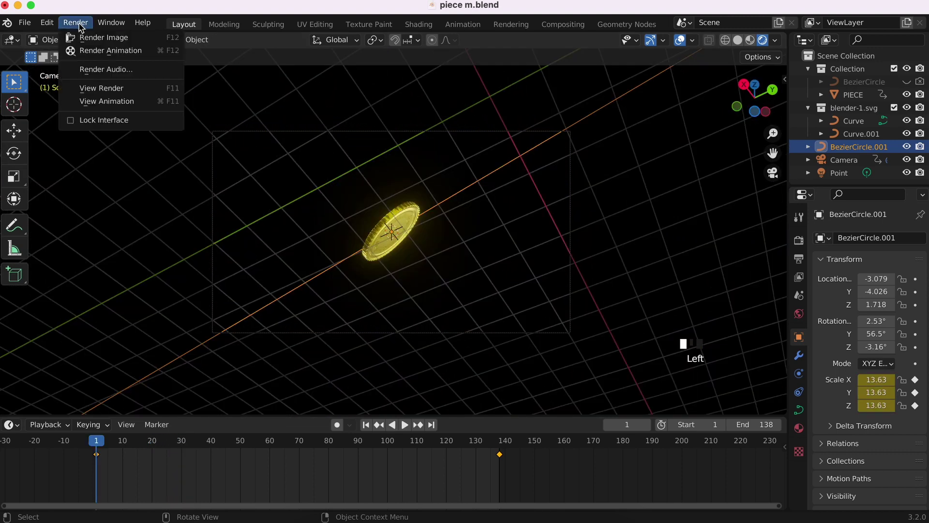
left_click(80, 26)
left_click(799, 258)
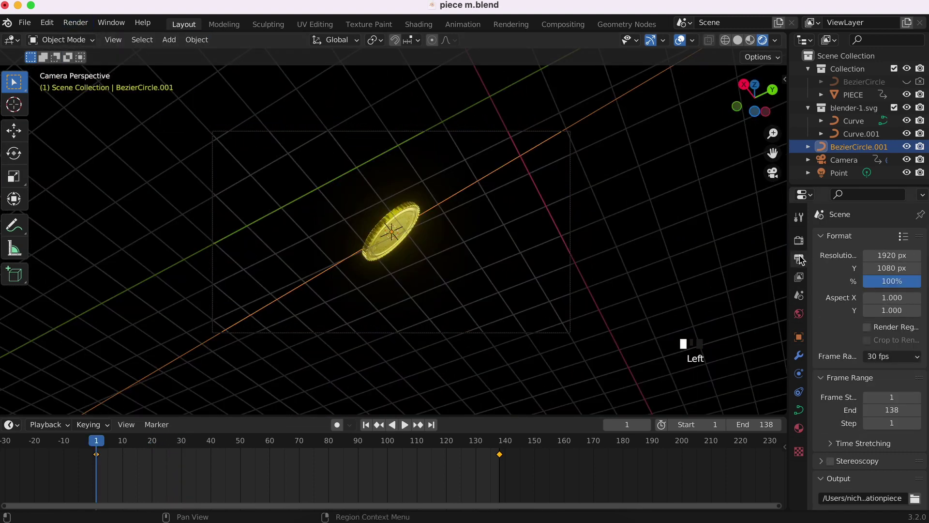
left_click(798, 242)
left_click(799, 260)
left_click_drag(787, 260, 562, 290)
scroll(724, 456, "down", 2)
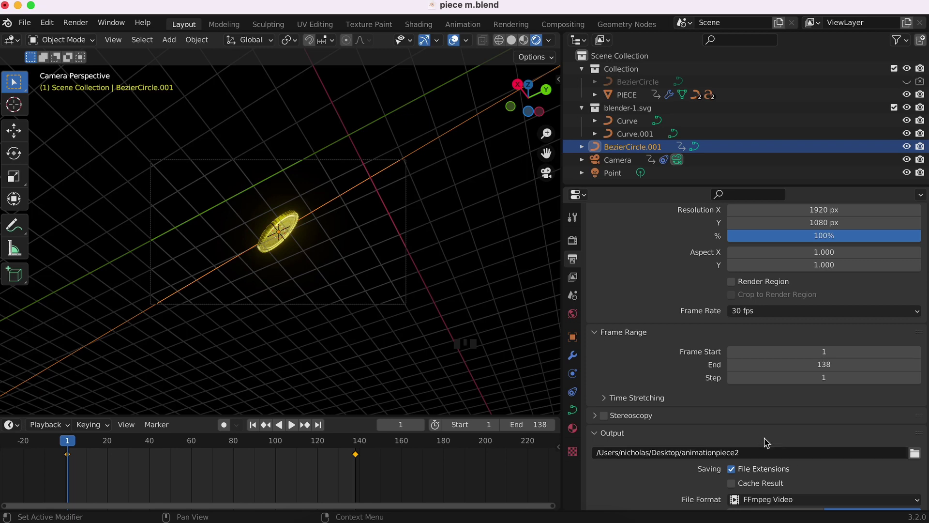
scroll(766, 442, "down", 8)
Step: Render the animation with the current MPEG-4 output settings
left_click(83, 25)
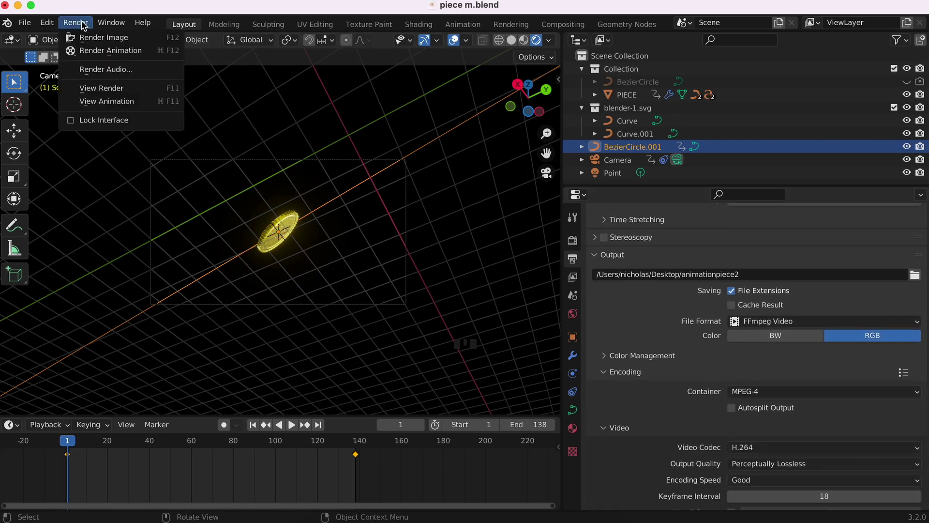
left_click(91, 52)
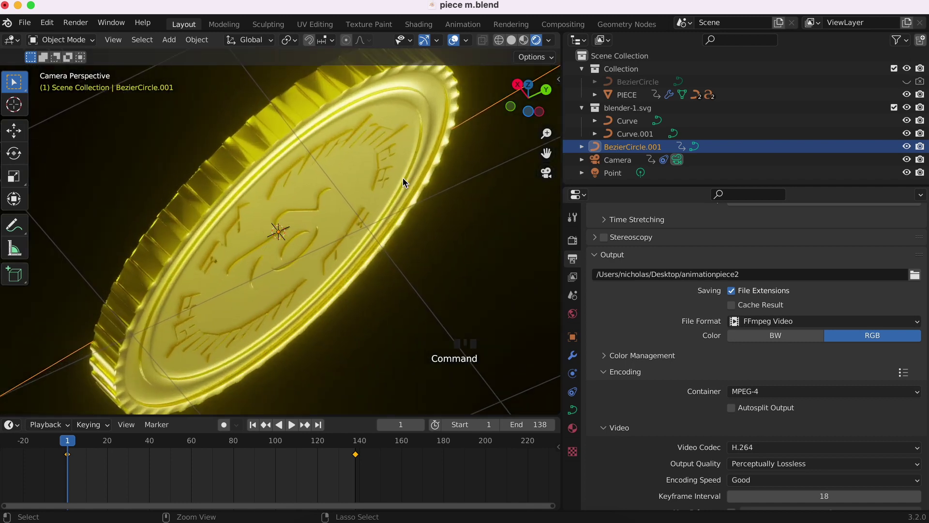
scroll(403, 178, "down", 4)
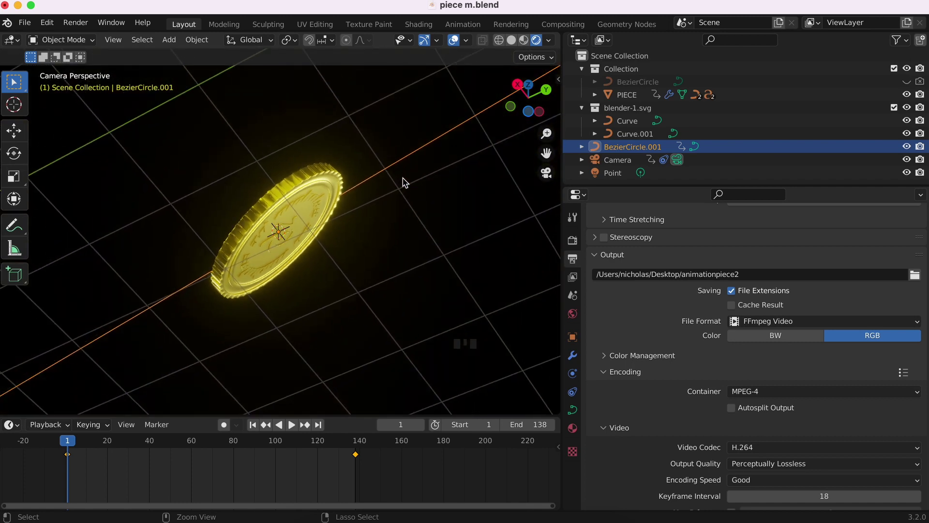
scroll(403, 178, "up", 2)
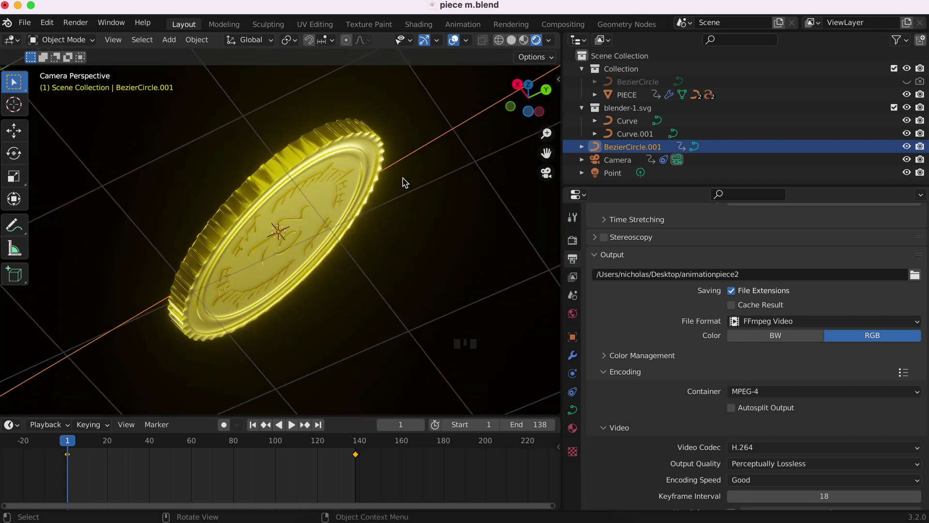